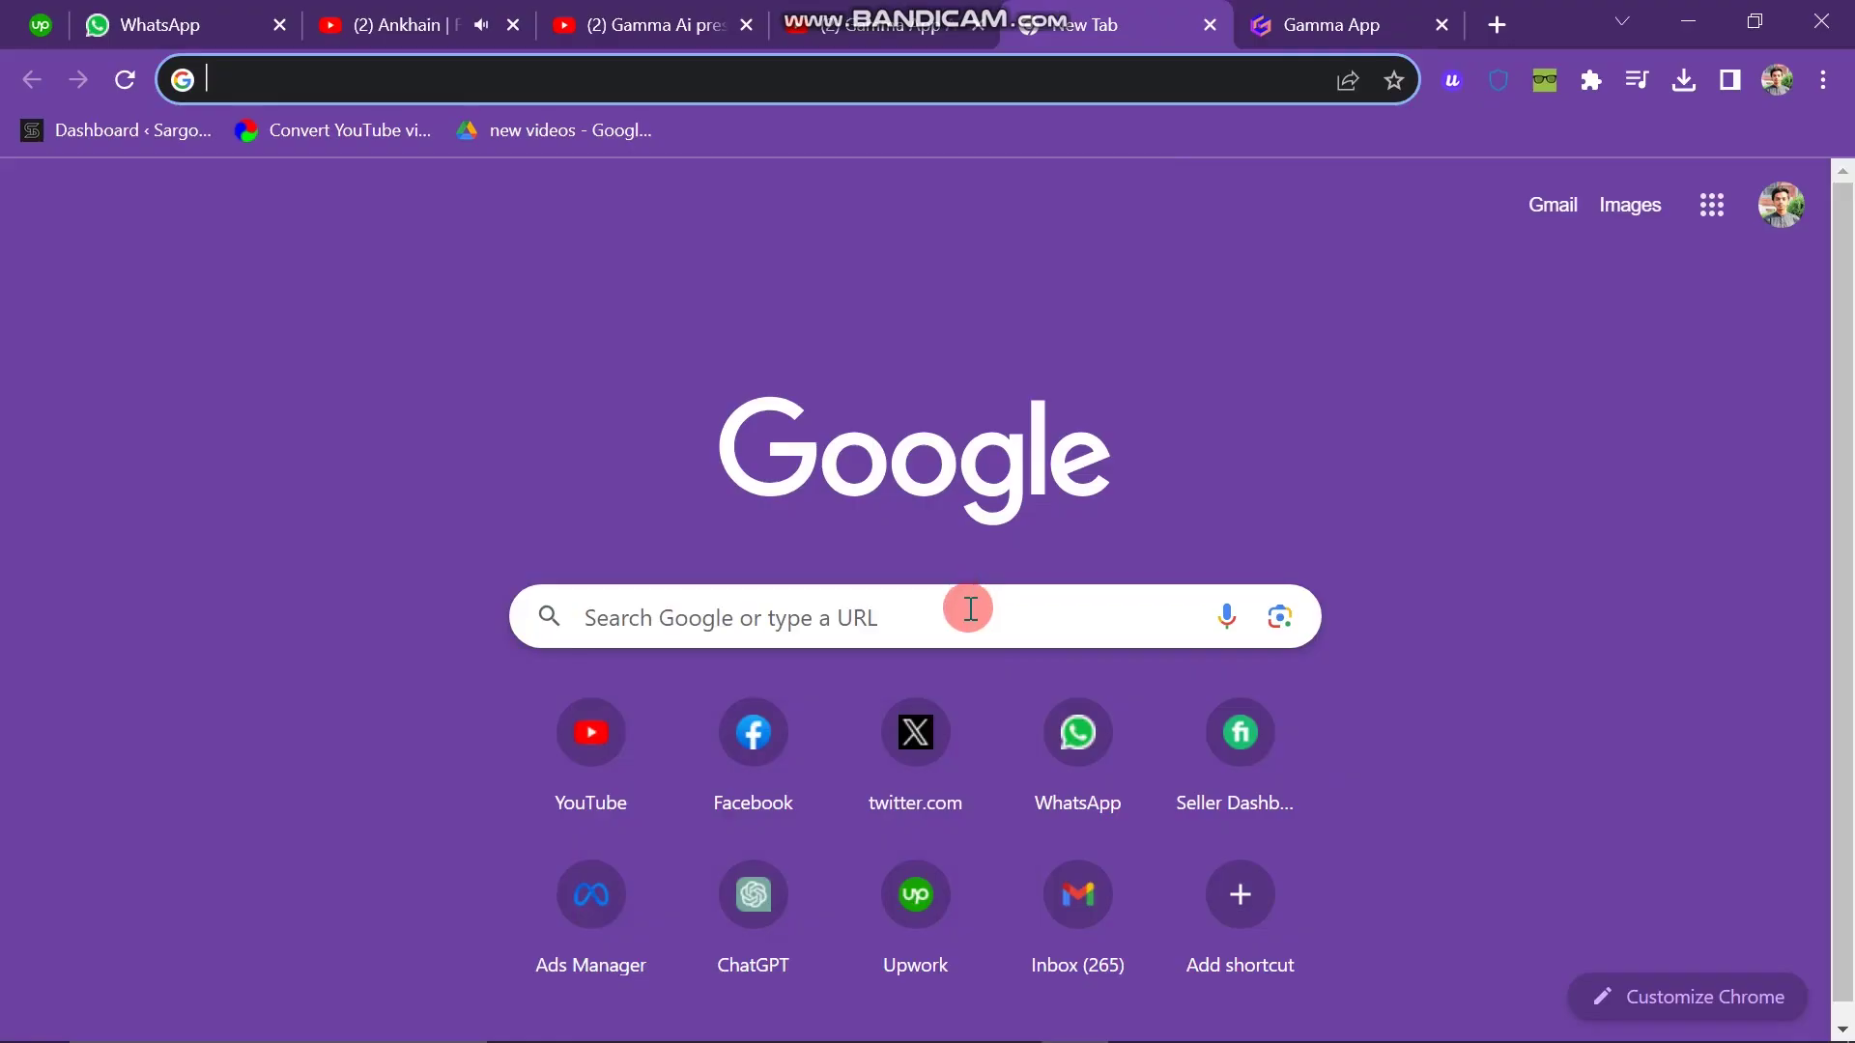
Step: Search Google for 'gamma ai' in a new tab and open the official Gamma website
left_click(969, 609)
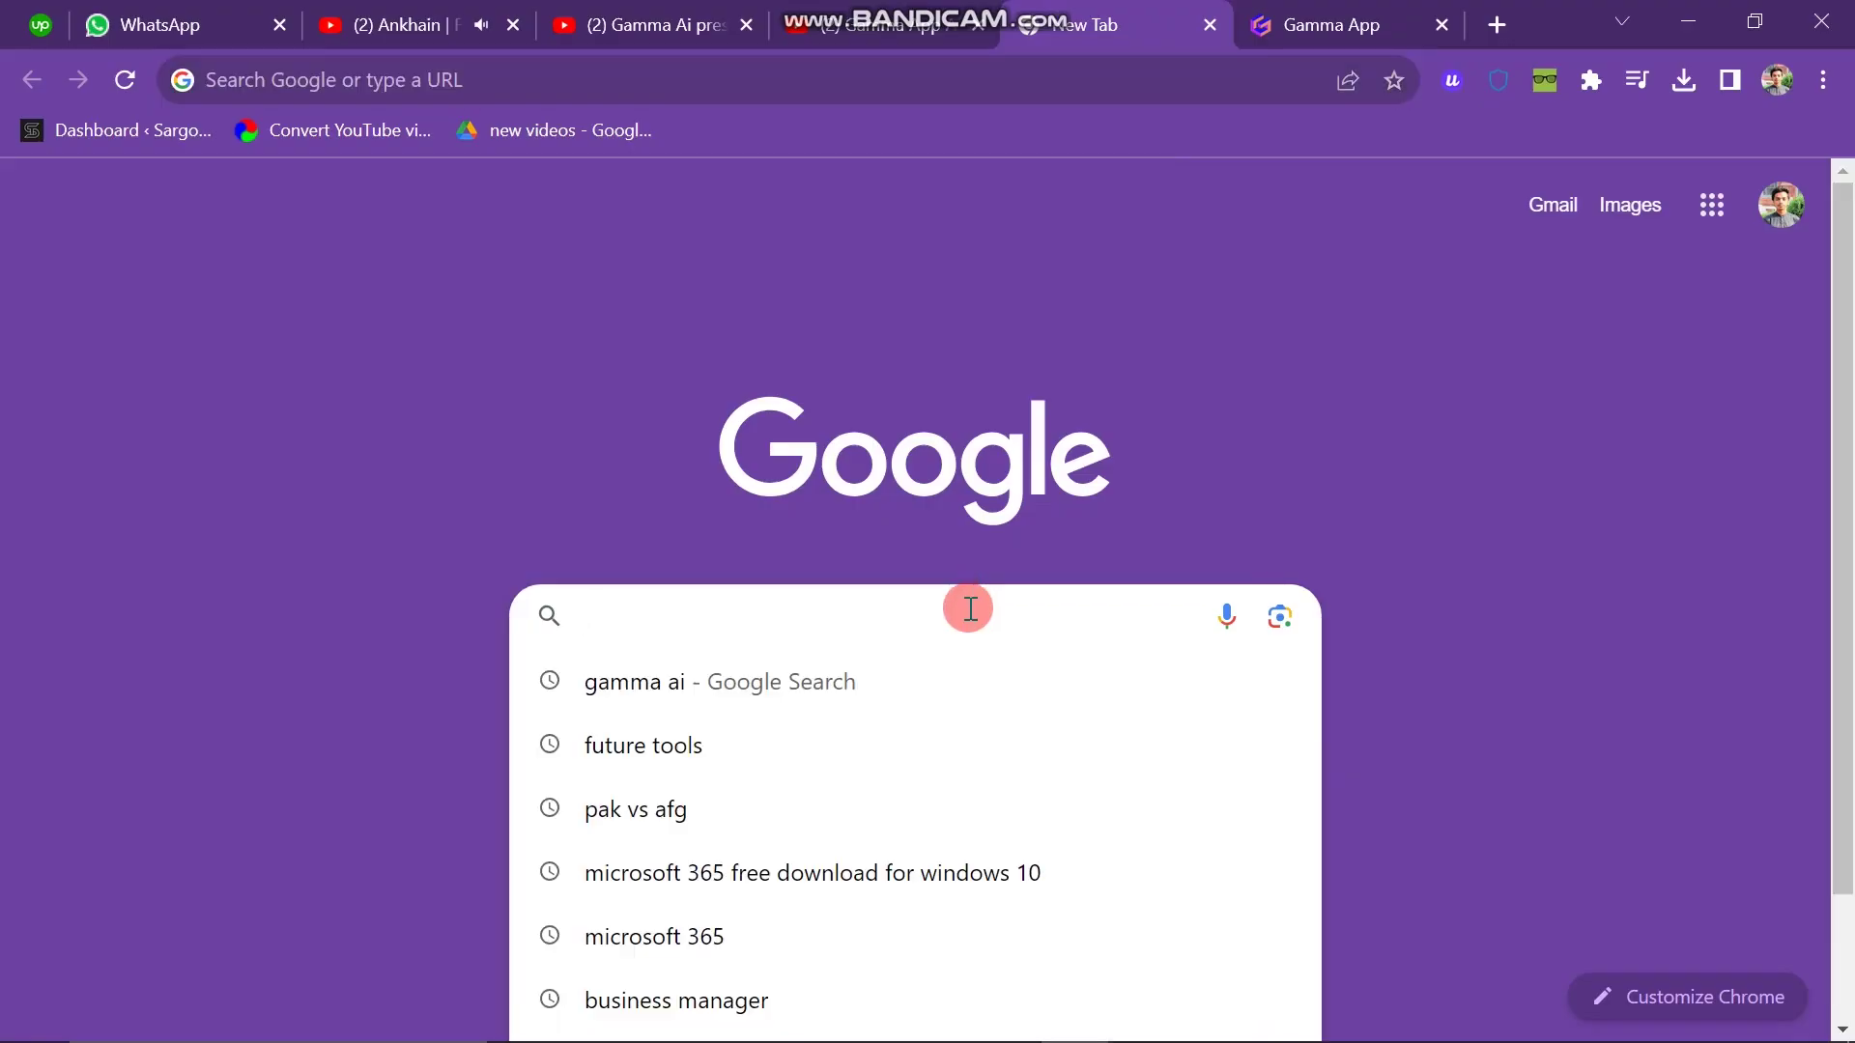
left_click(750, 696)
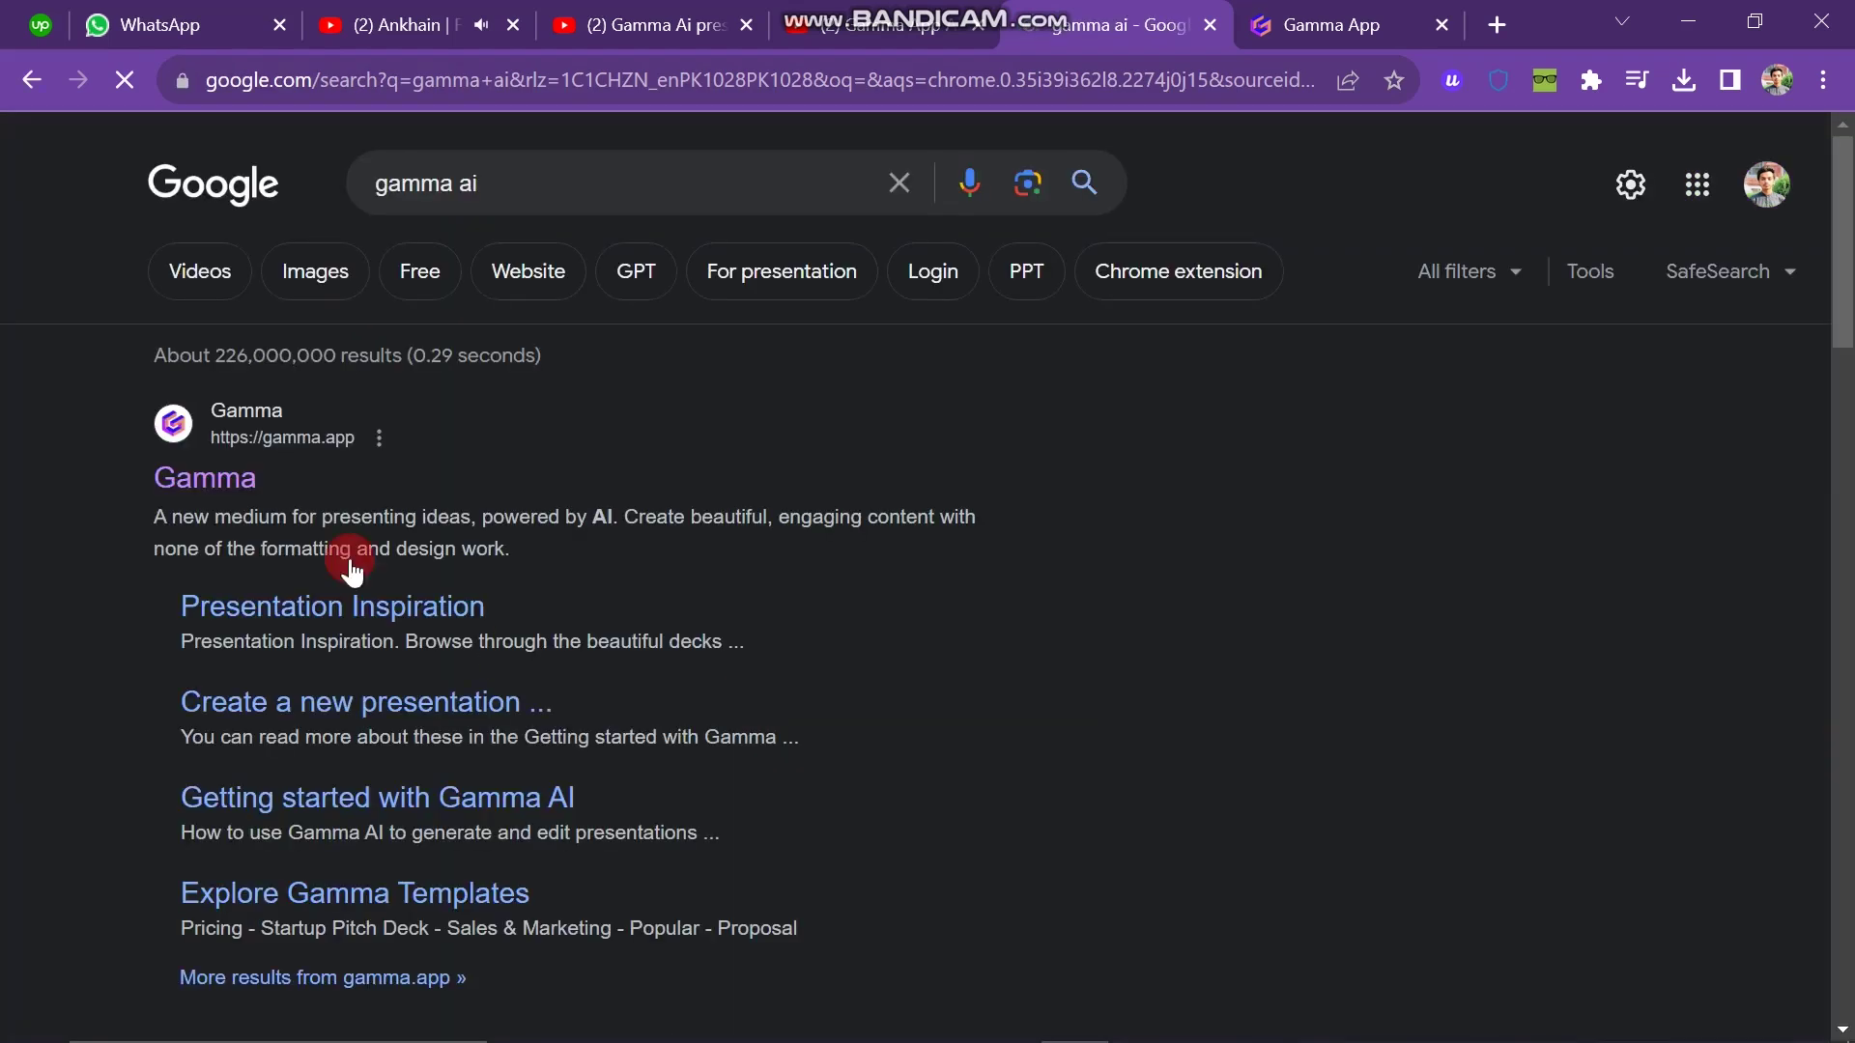
left_click(238, 491)
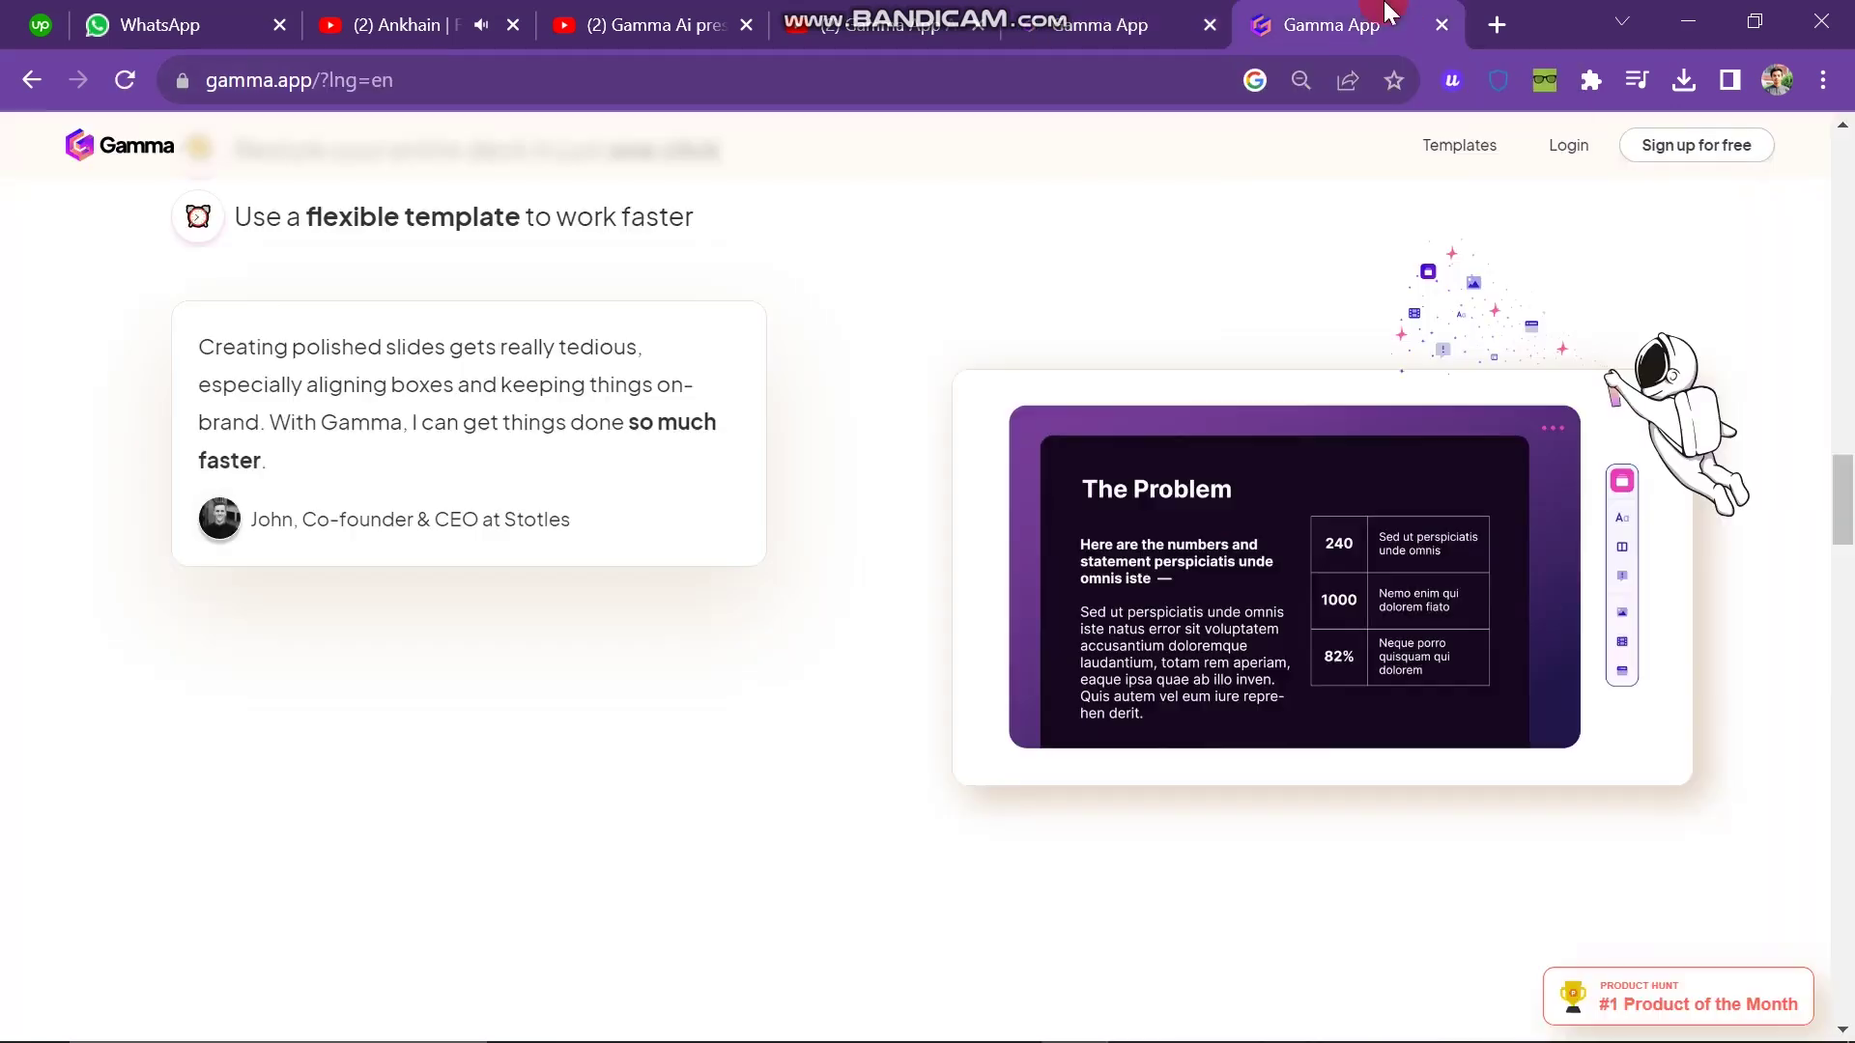
Step: Scroll through the Gamma homepage features, briefly highlighting the AI generator paragraph
scroll(860, 521, "up", 10)
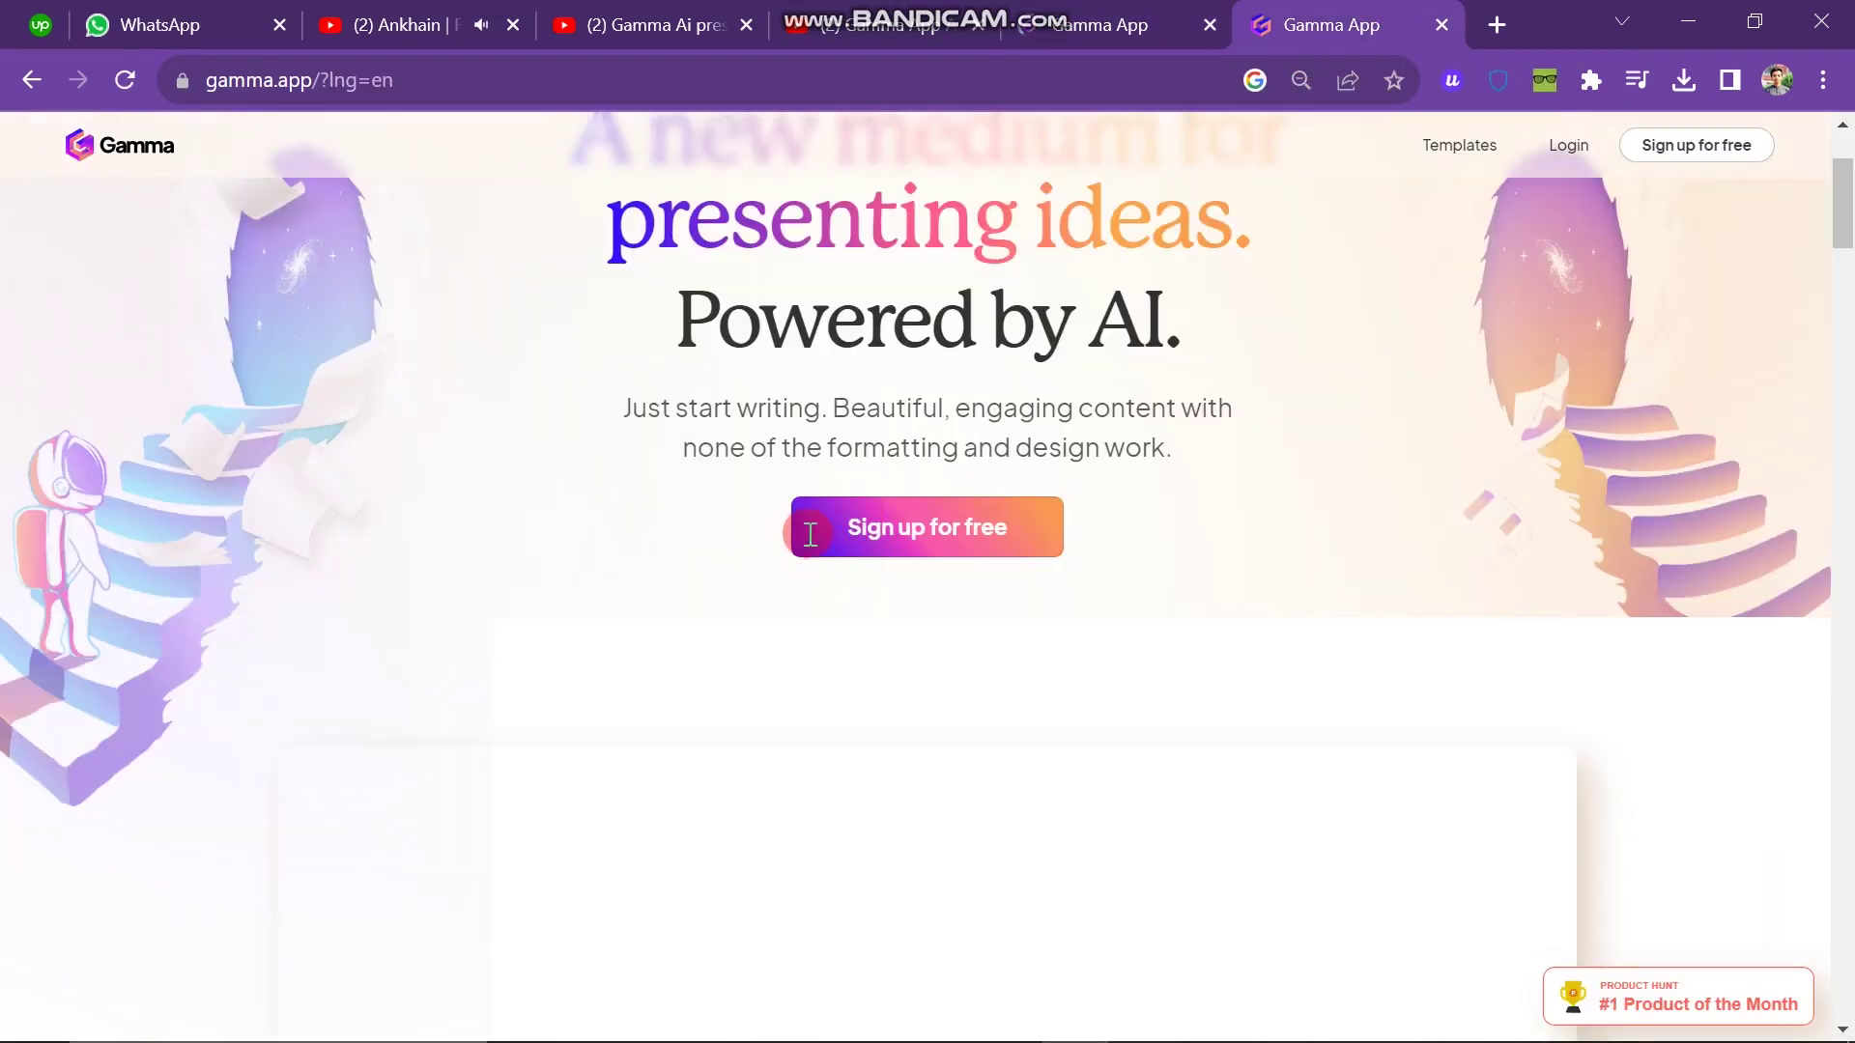
scroll(1244, 700, "down", 5)
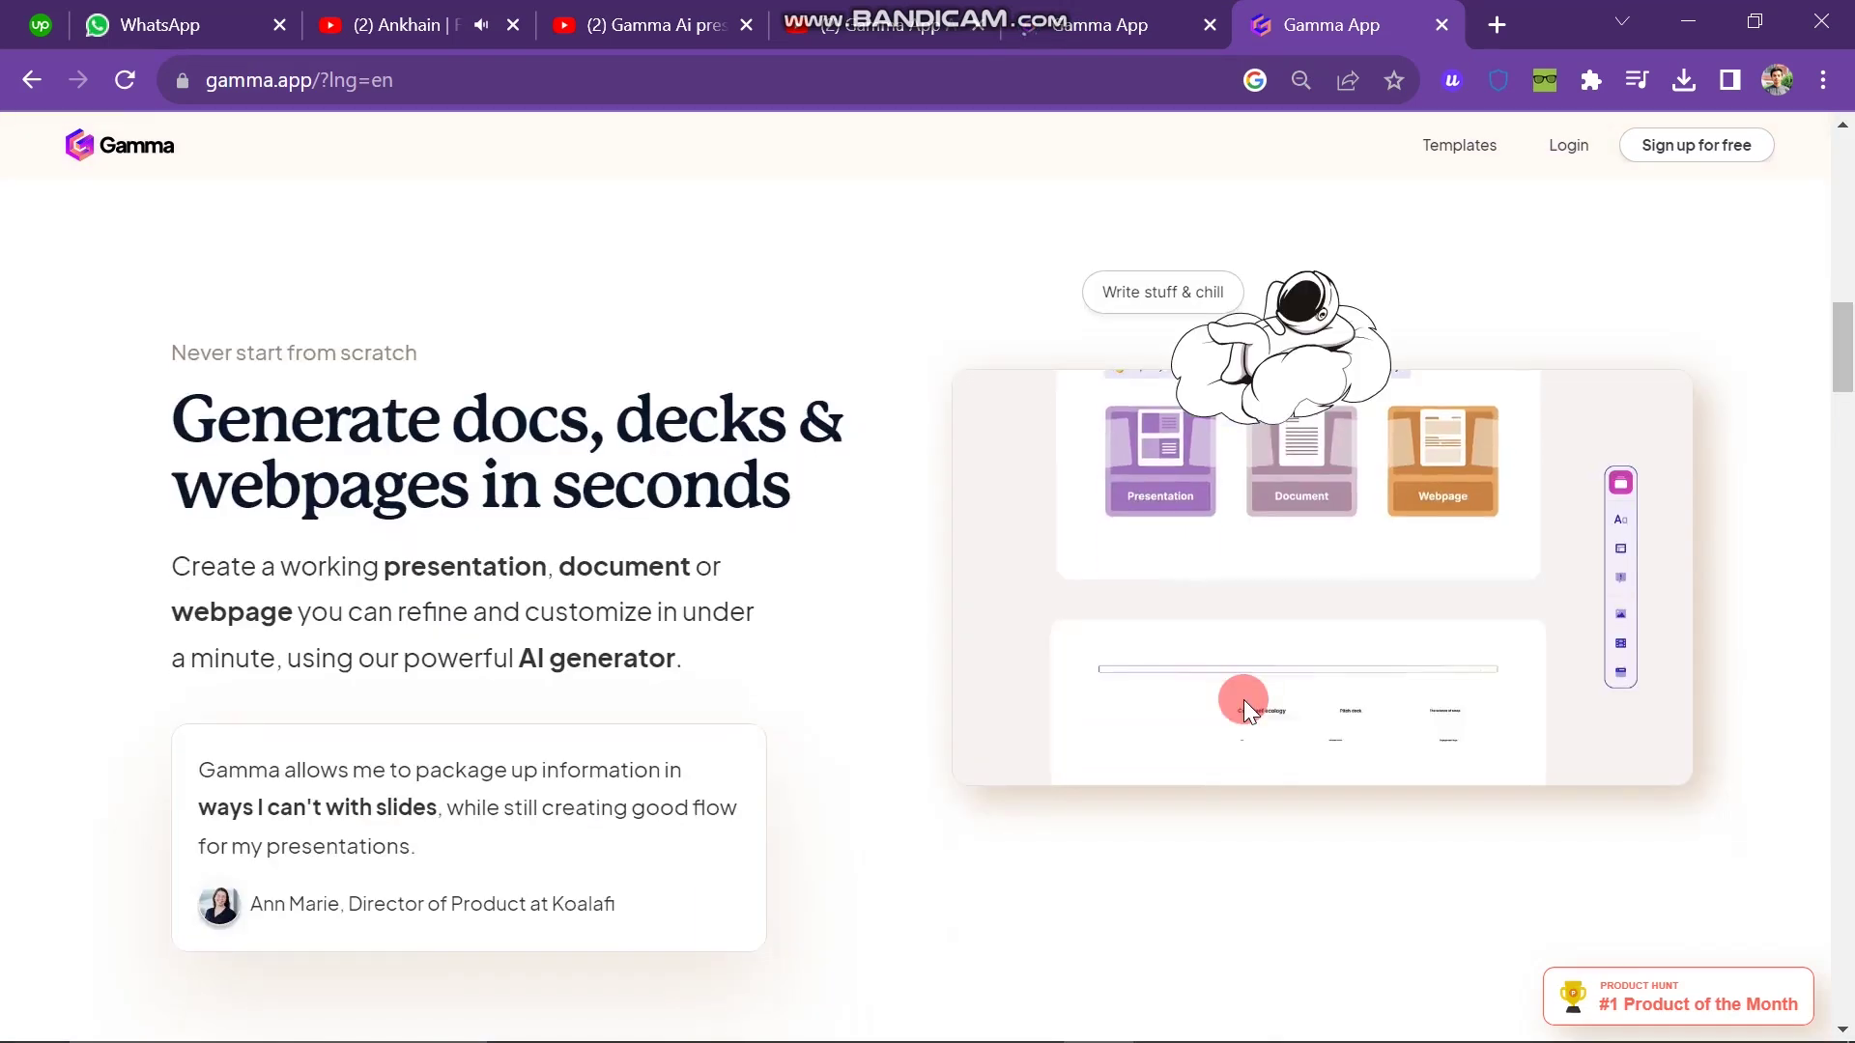
scroll(1244, 699, "down", 1)
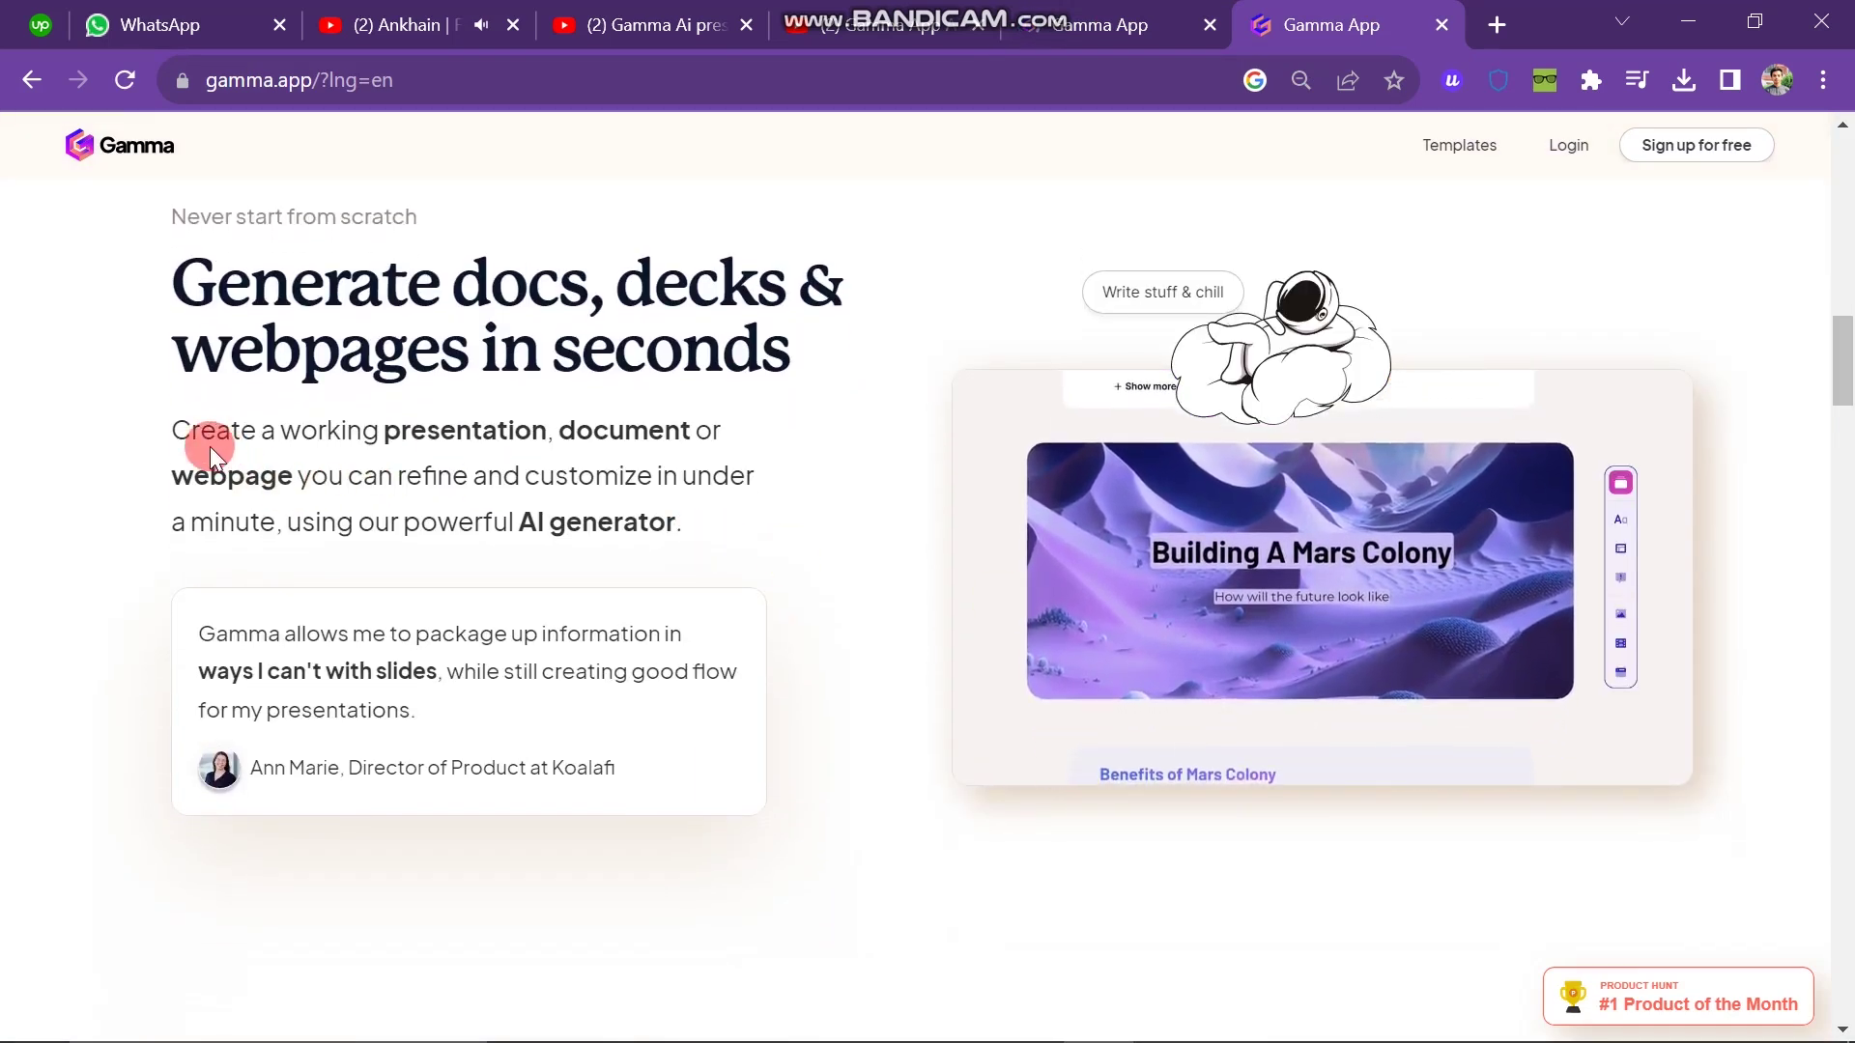
left_click_drag(174, 428, 786, 556)
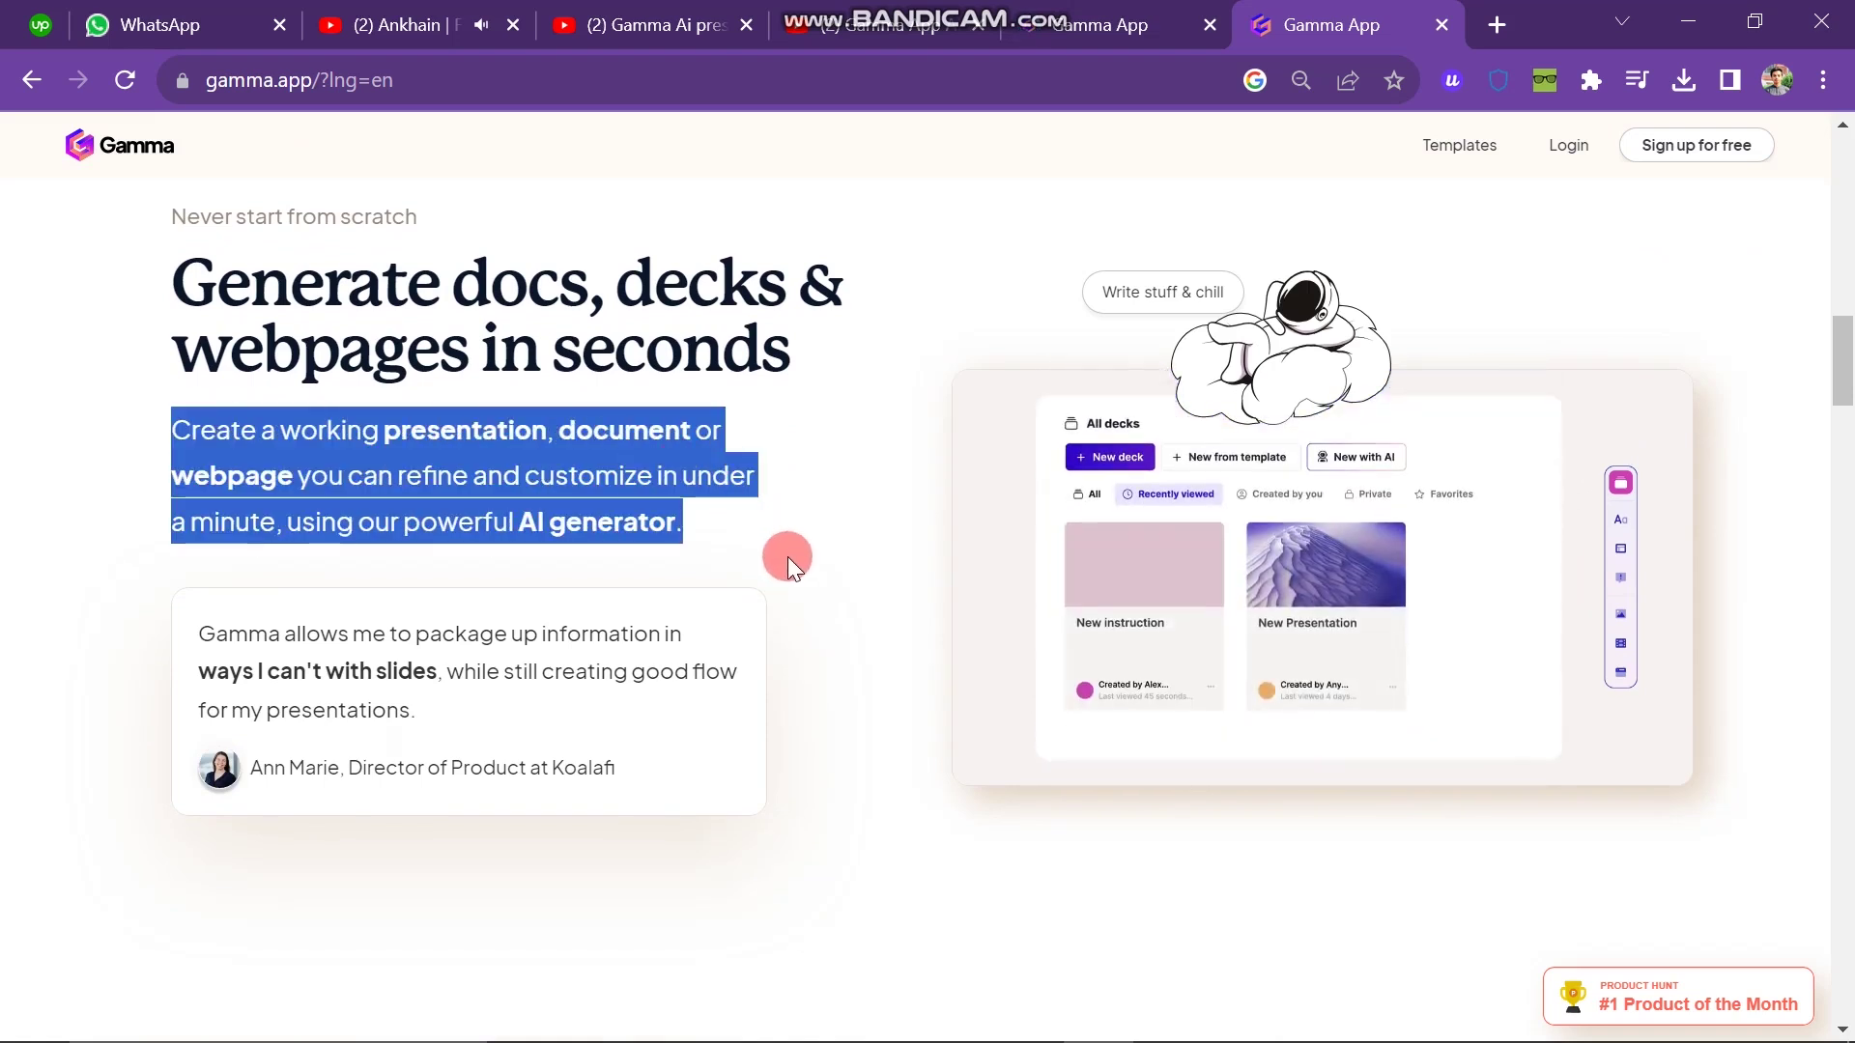
left_click(835, 614)
scroll(740, 739, "down", 3)
scroll(740, 739, "down", 6)
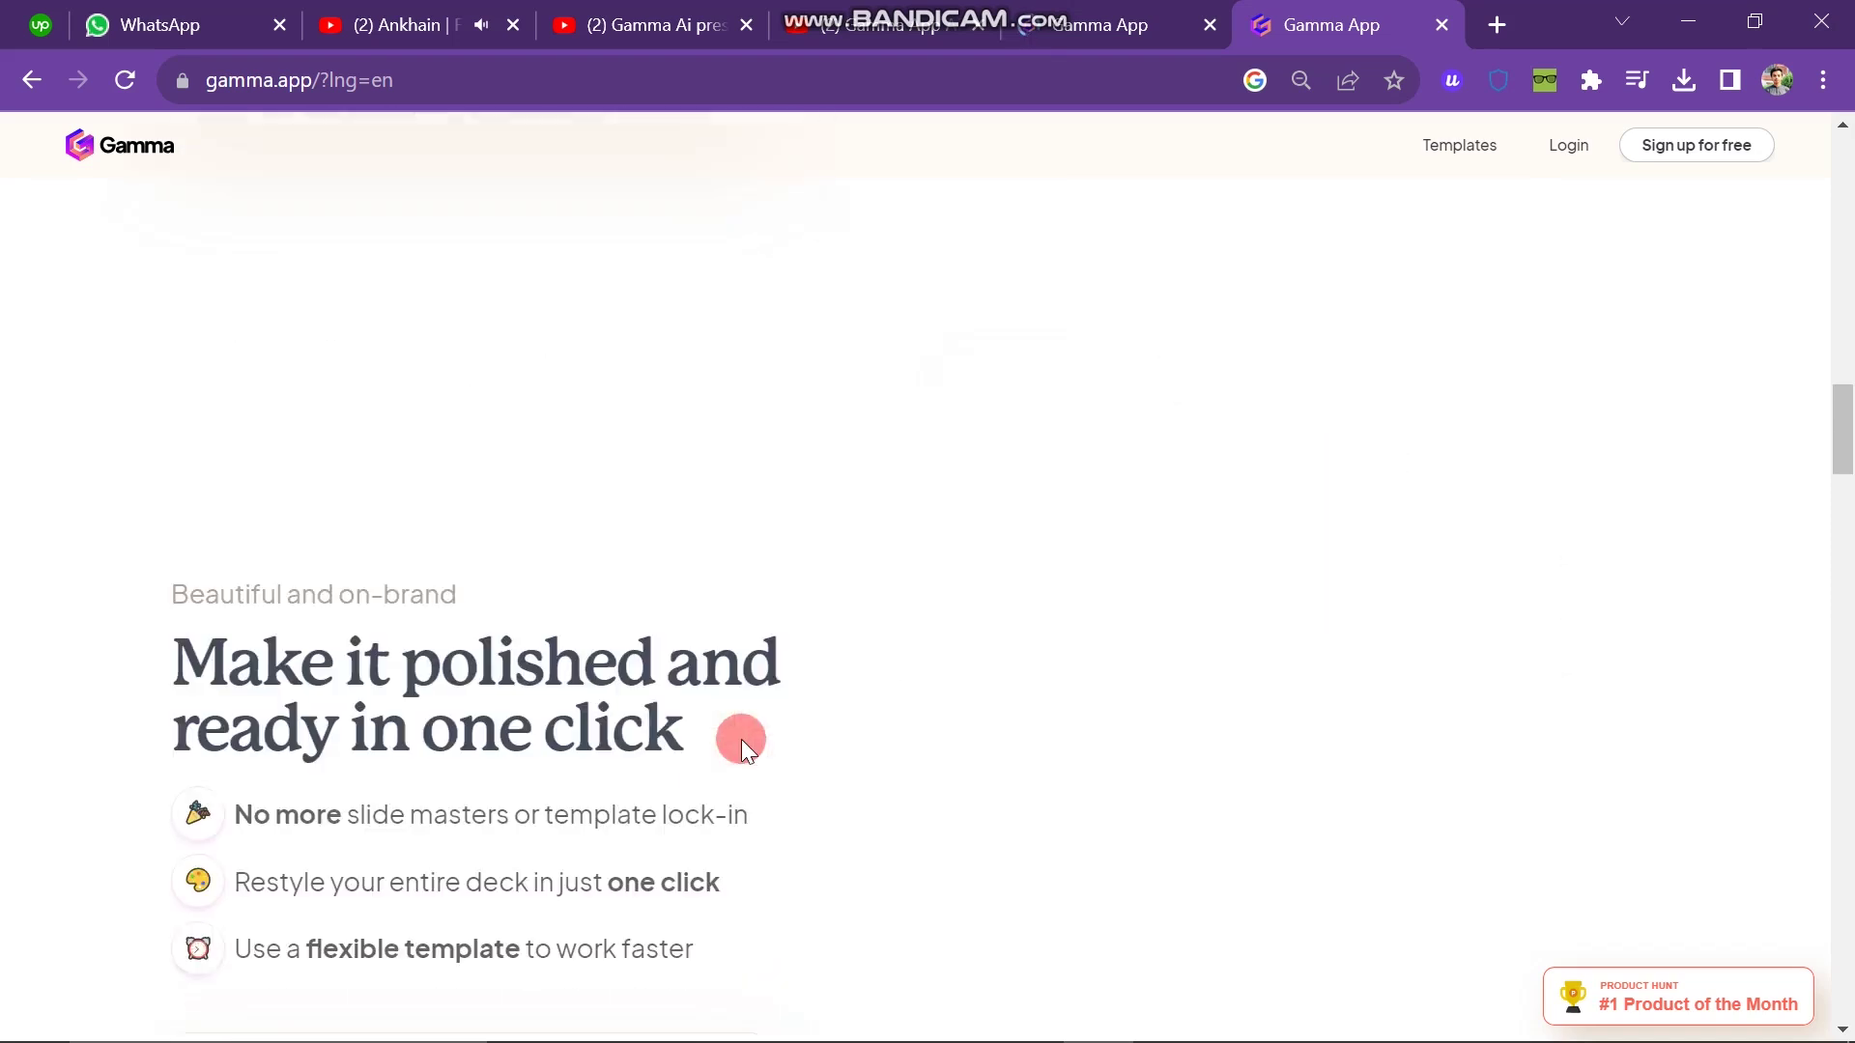
scroll(740, 739, "down", 1)
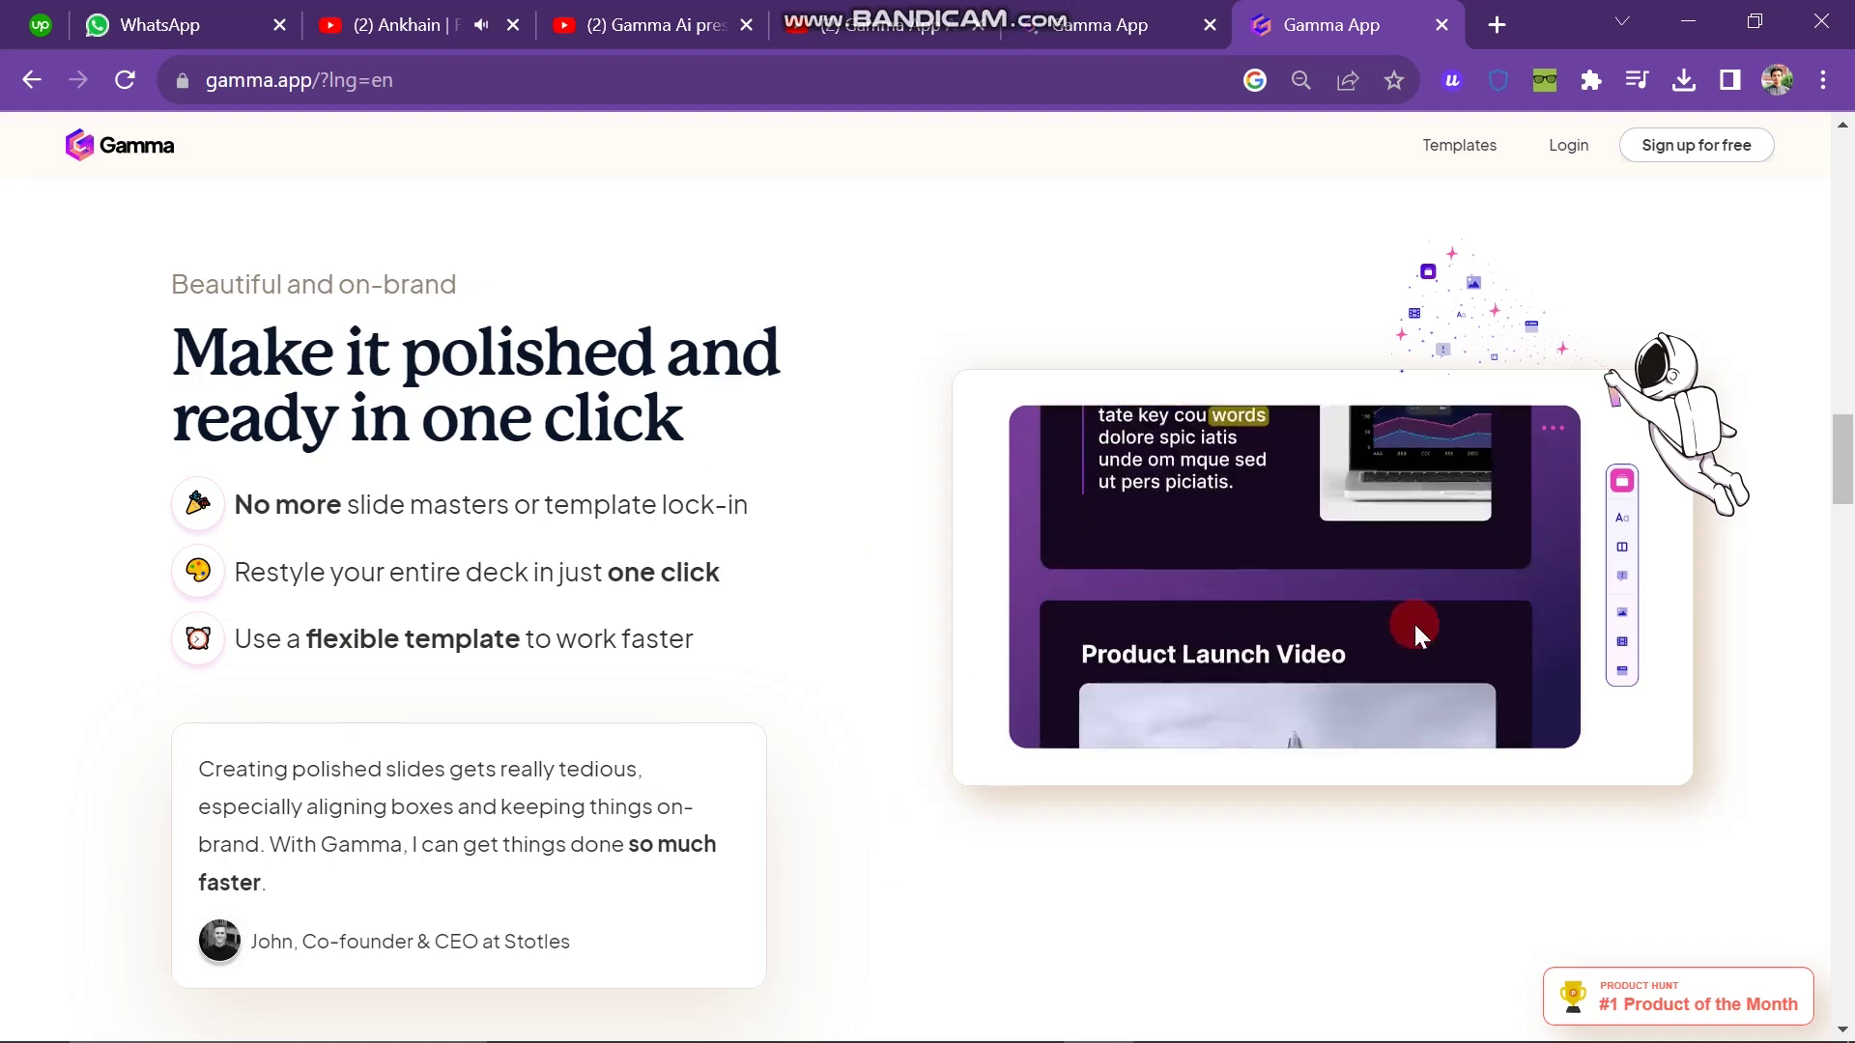
Step: Scroll to the footer, check the English language list, then go to Templates
scroll(1212, 671, "down", 4)
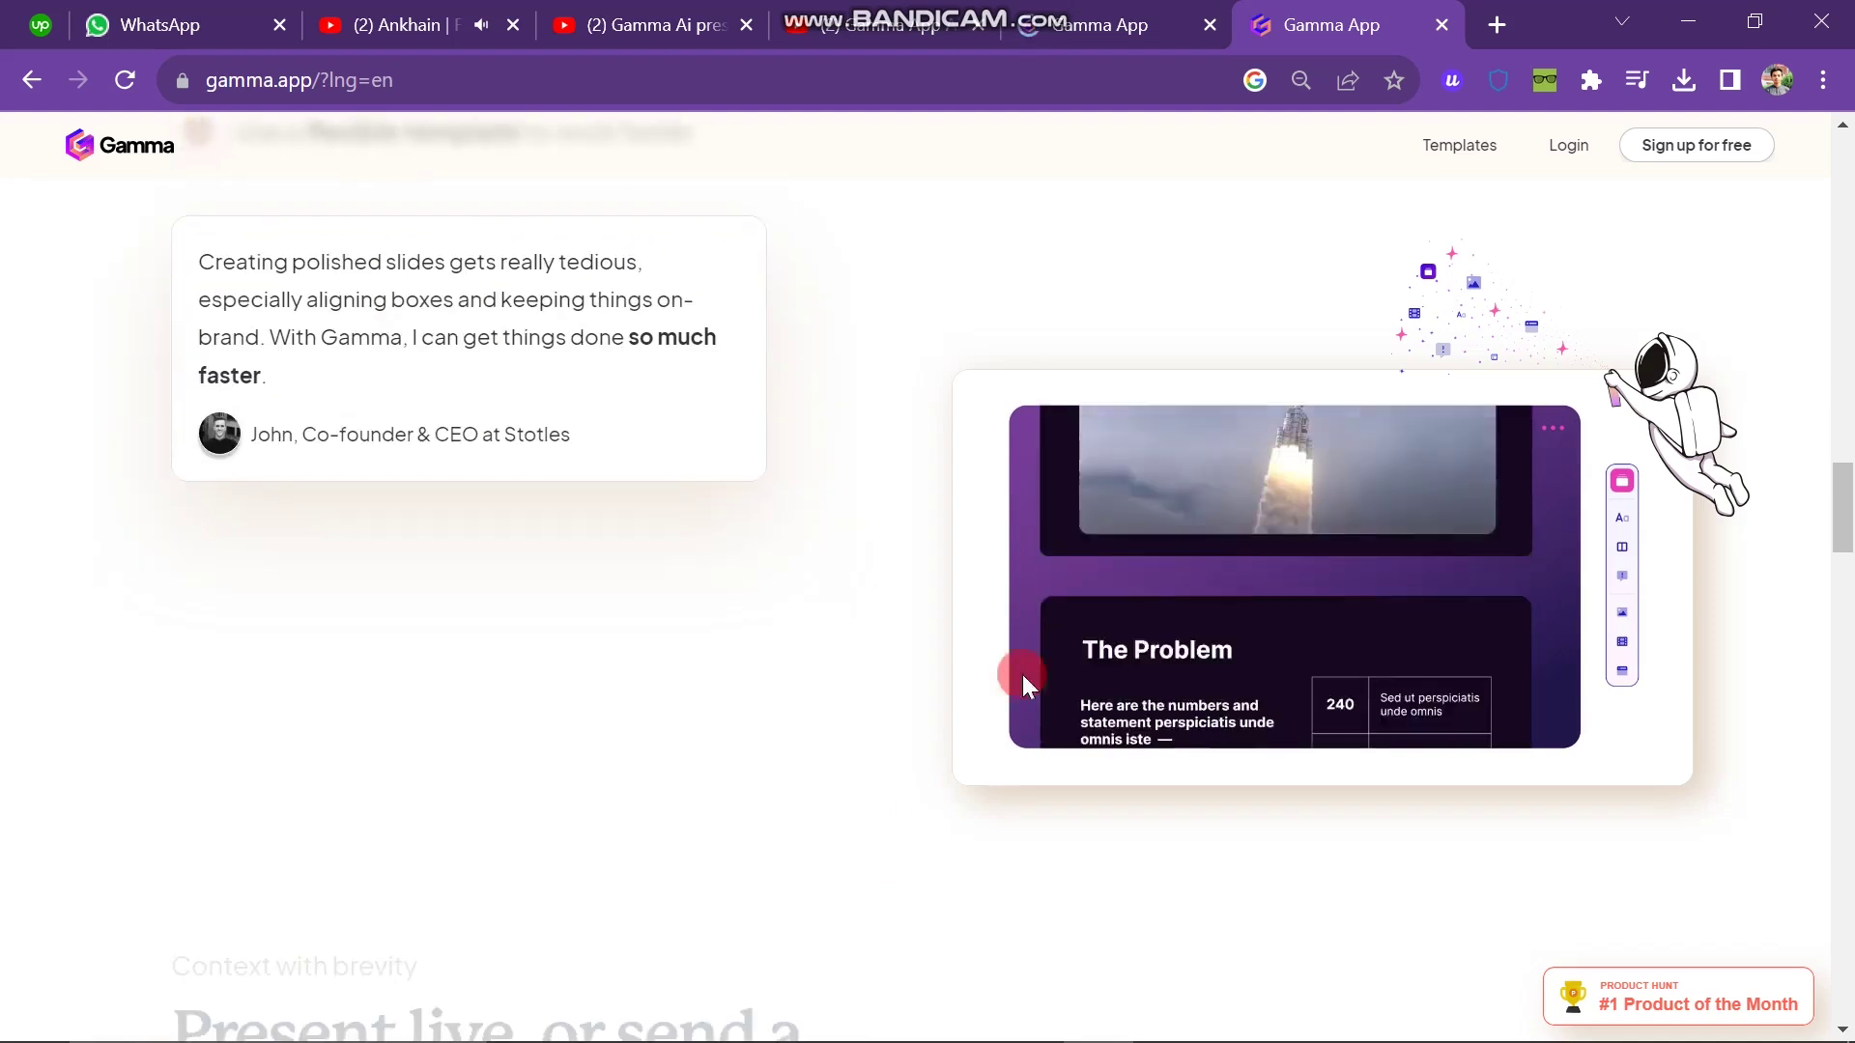
scroll(922, 706, "down", 6)
scroll(921, 705, "down", 1)
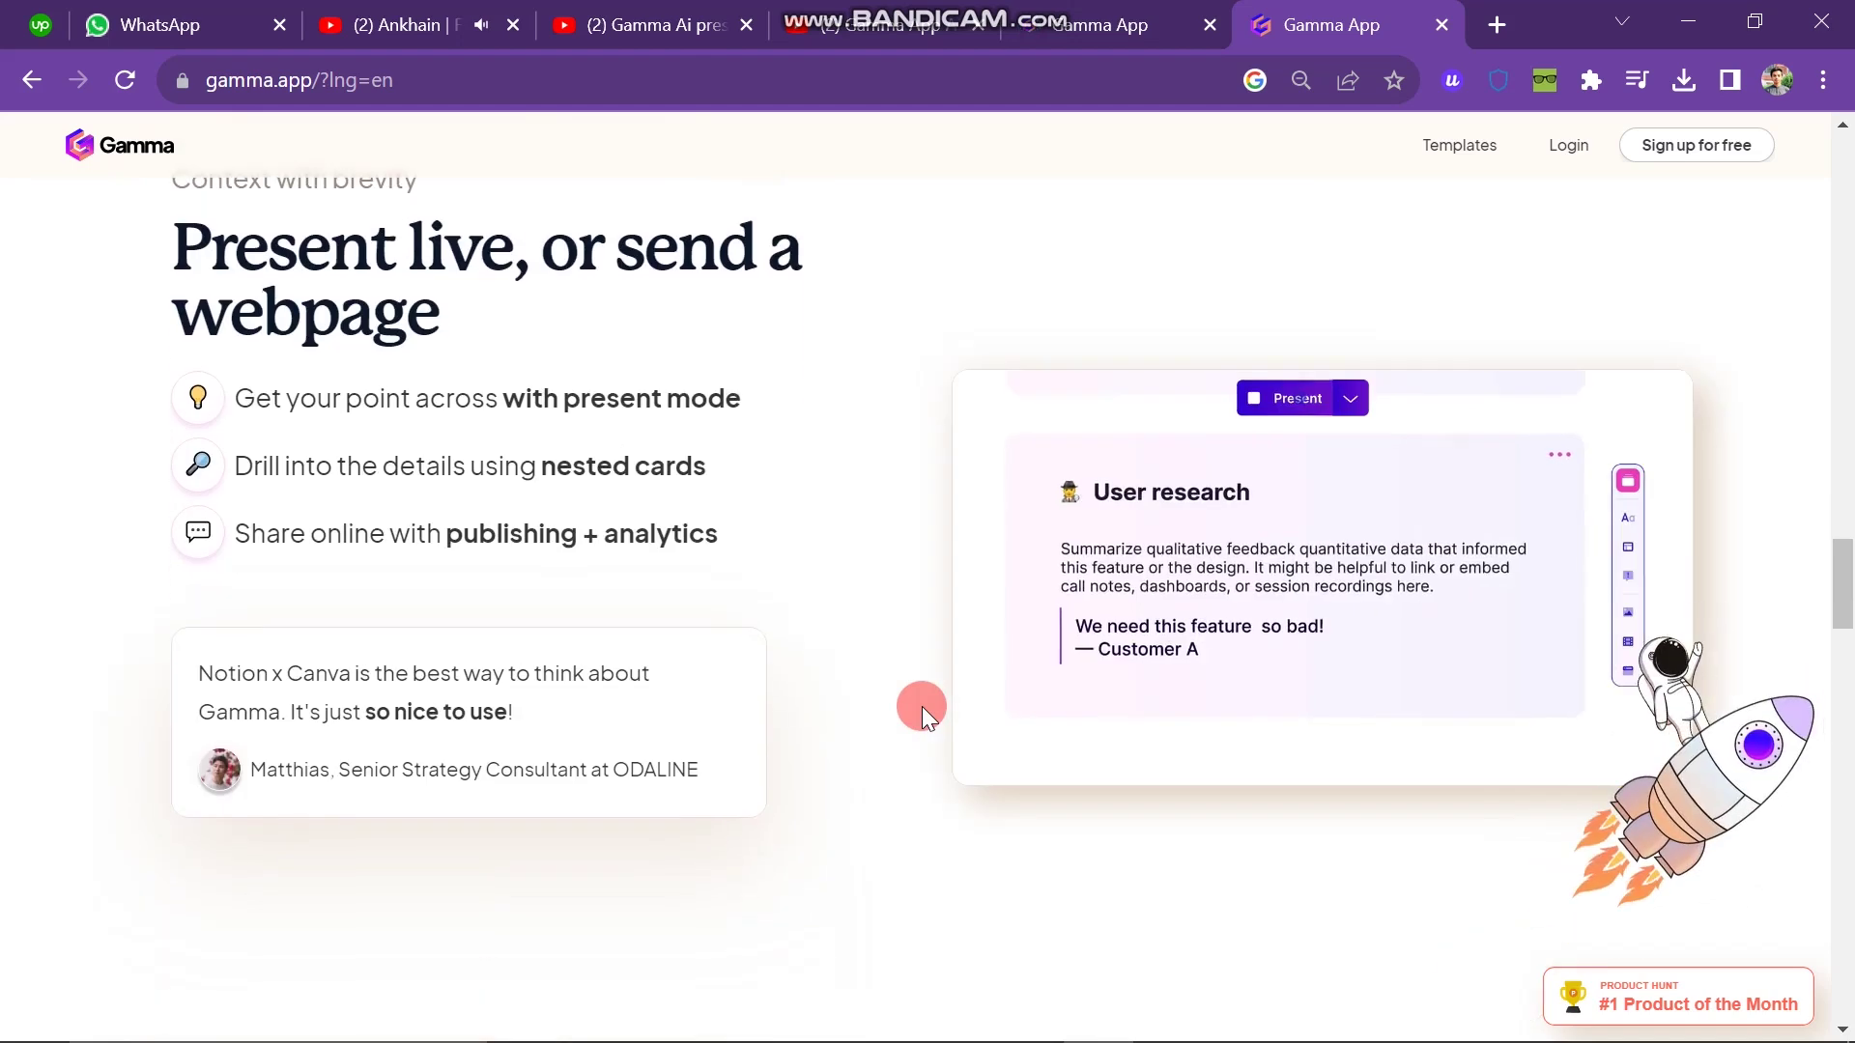
scroll(384, 530, "down", 10)
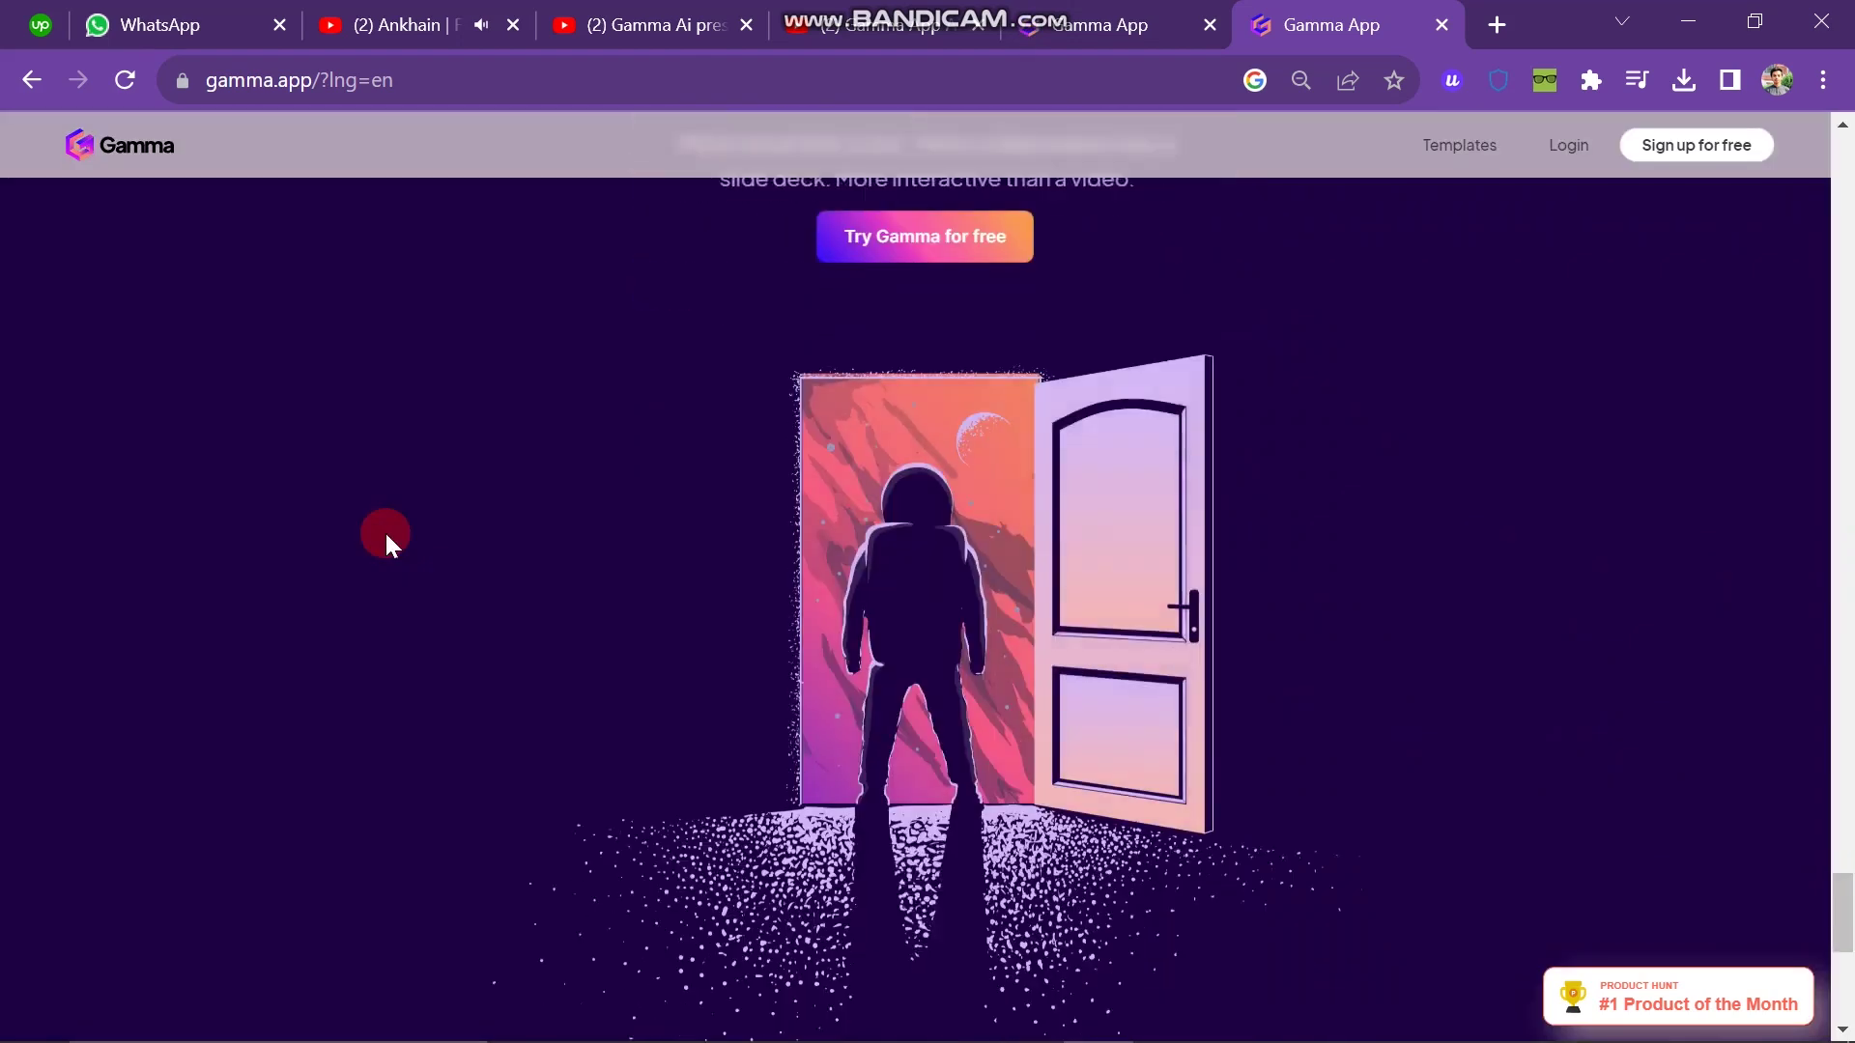
scroll(385, 530, "down", 5)
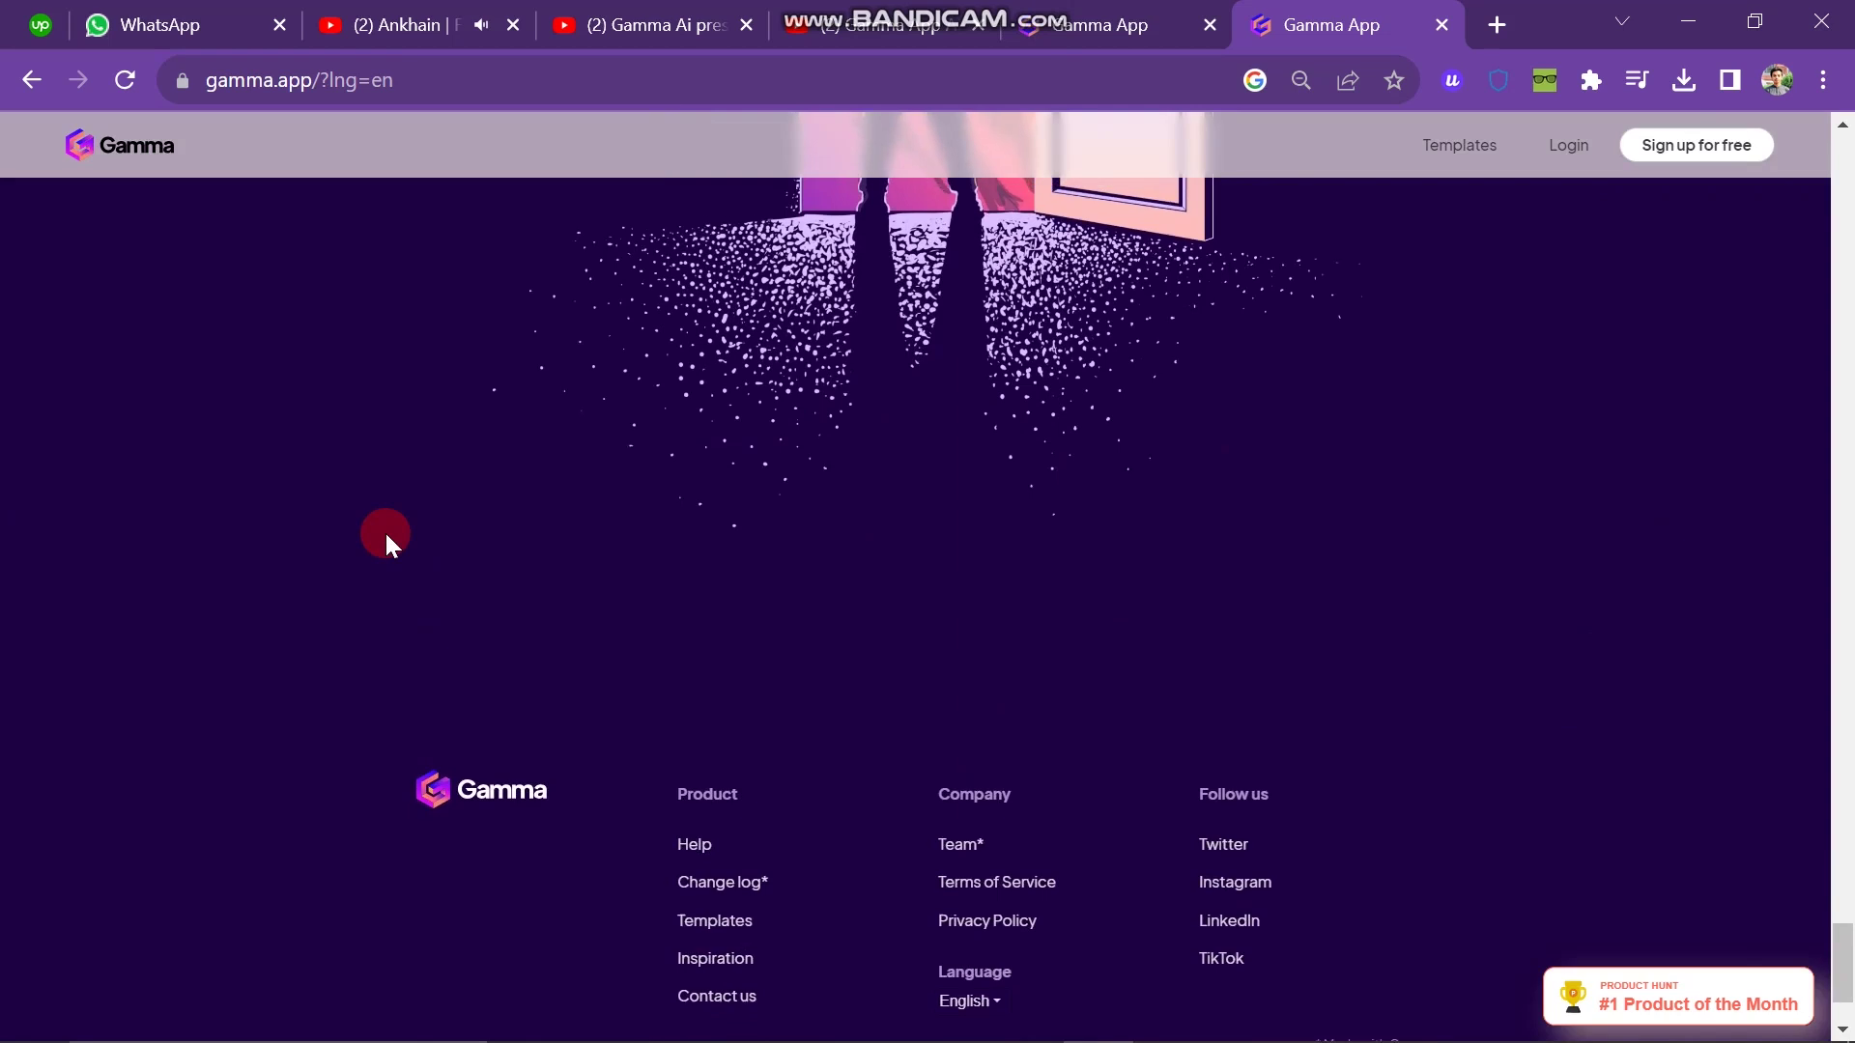
scroll(384, 531, "down", 2)
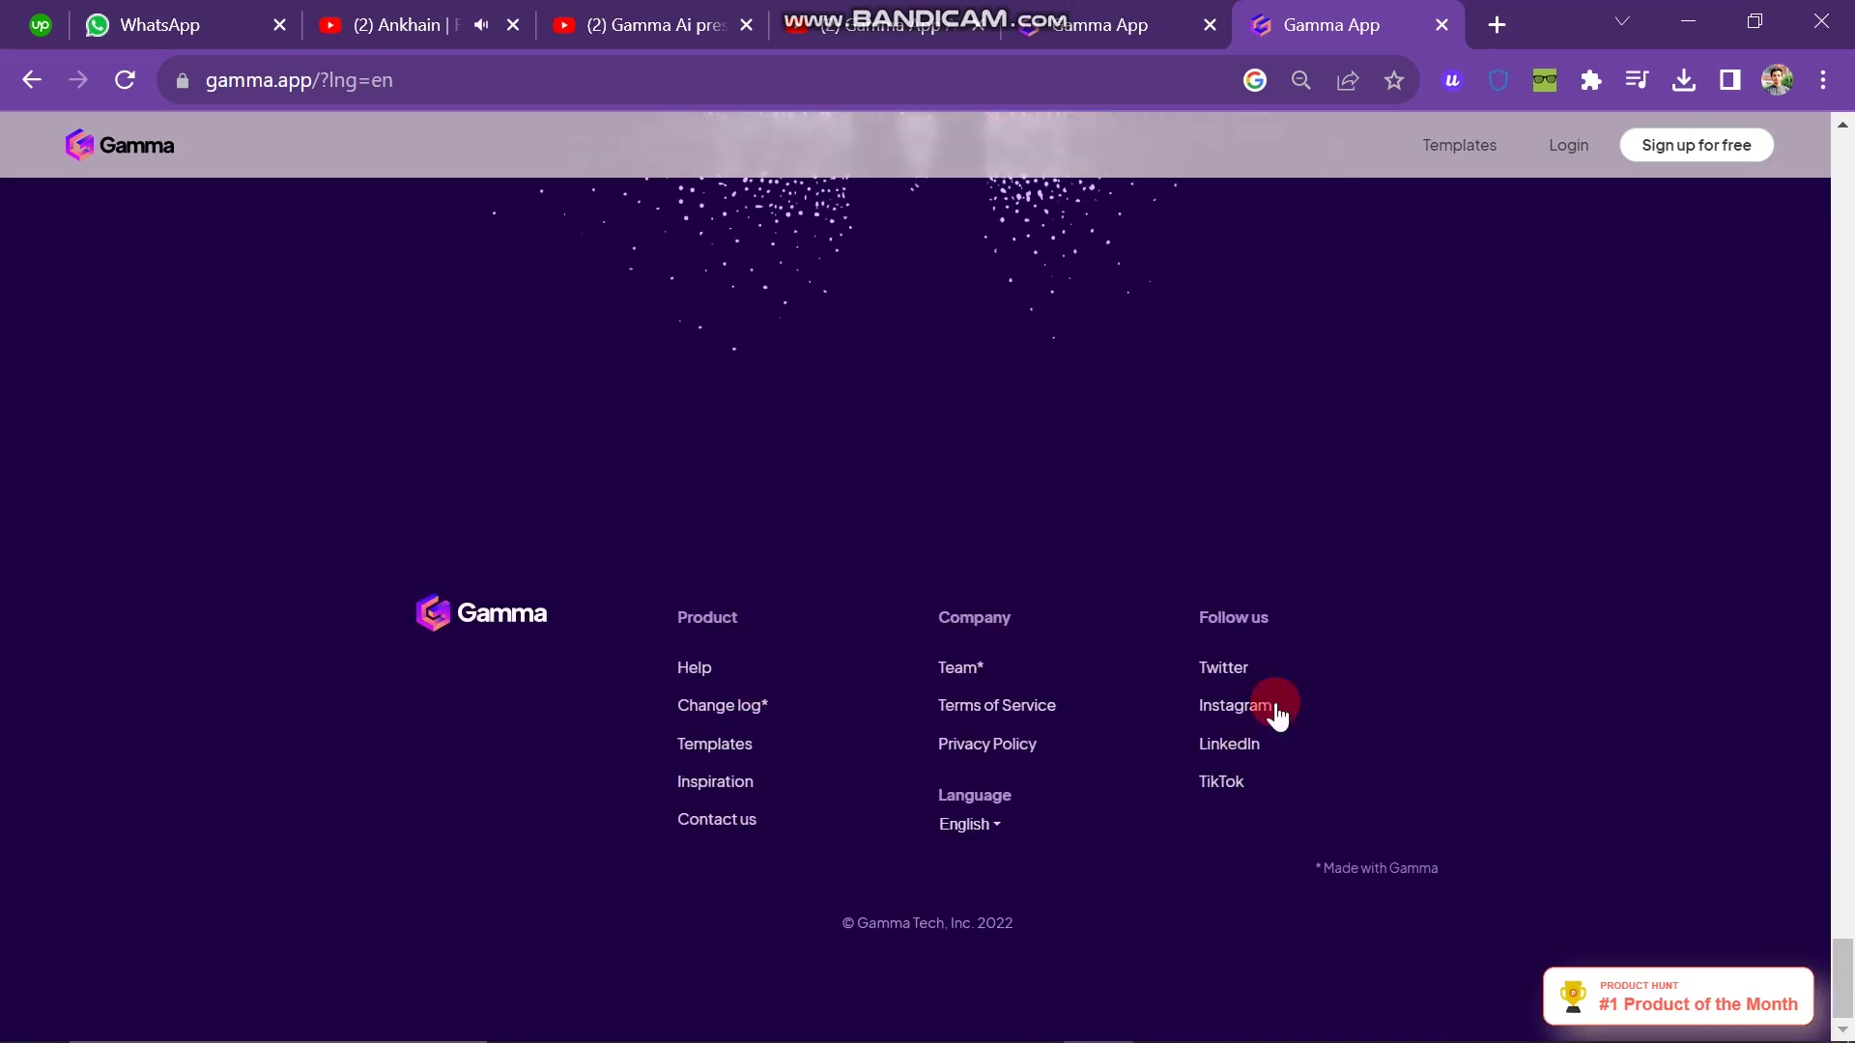
left_click_drag(1173, 607, 1269, 778)
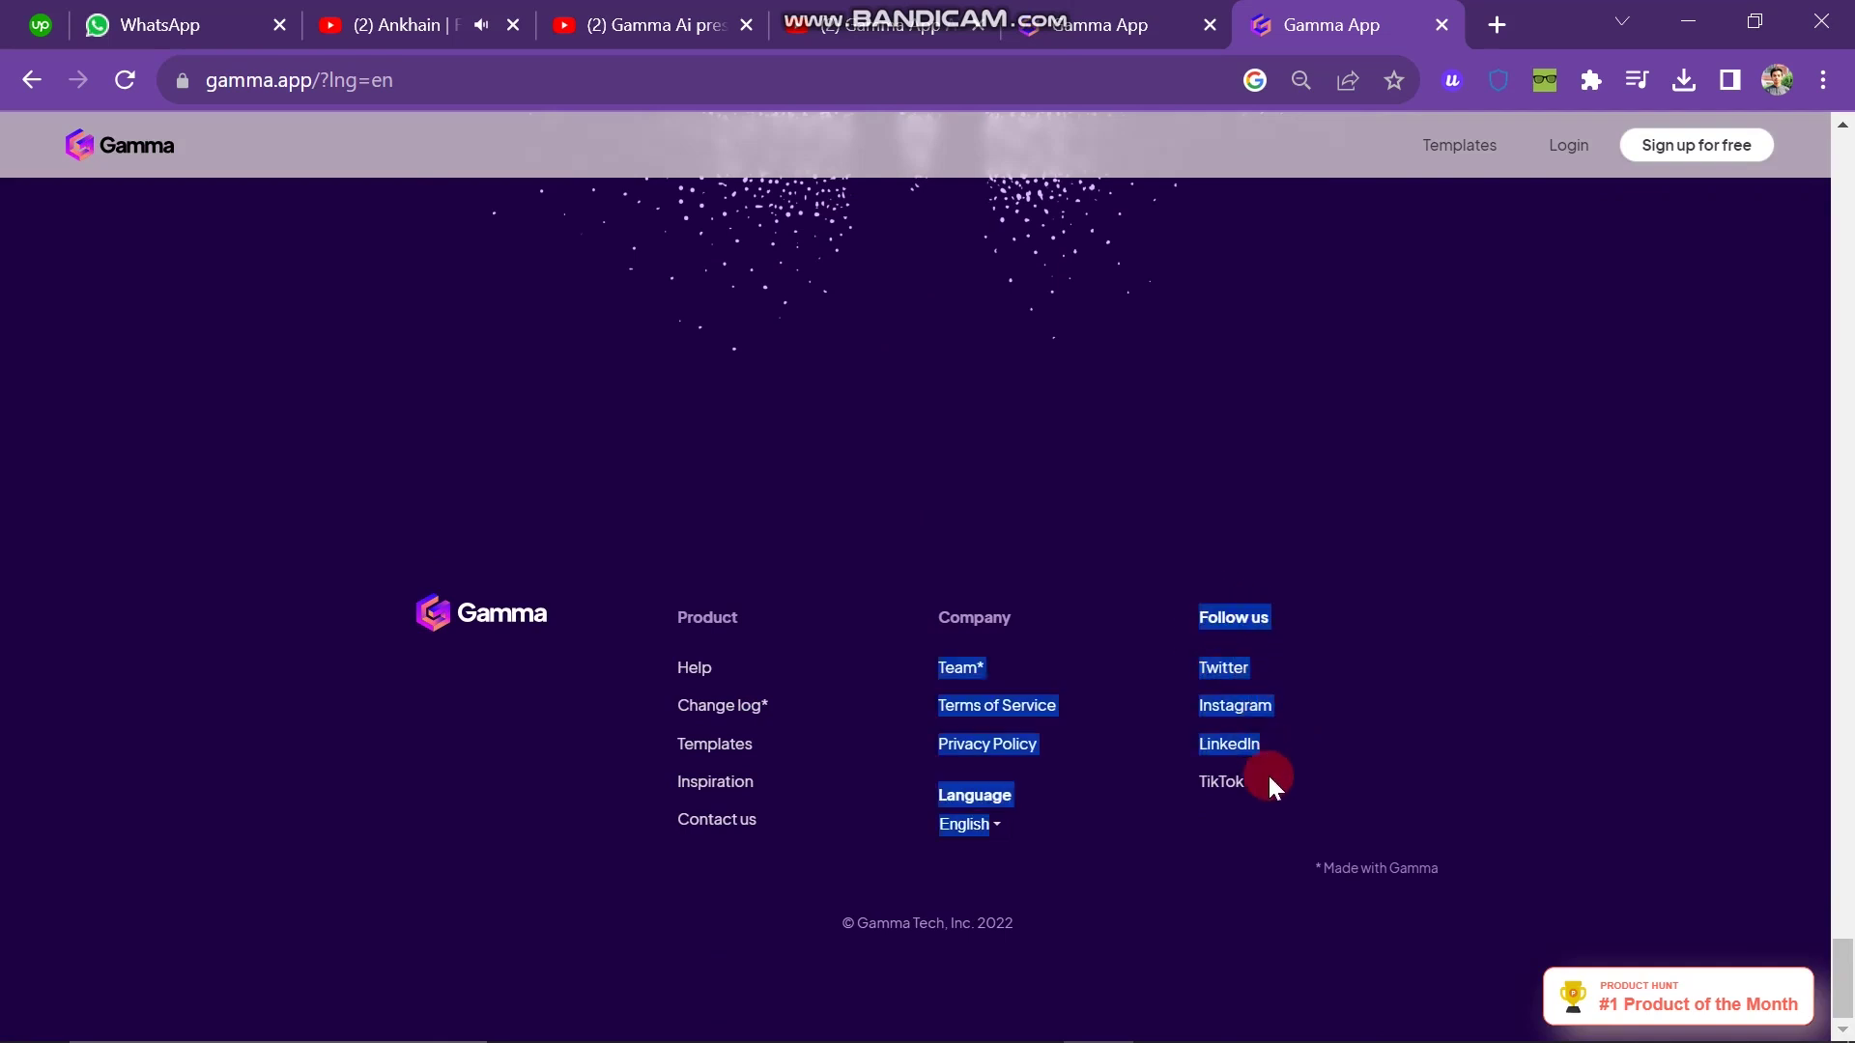
left_click(1327, 777)
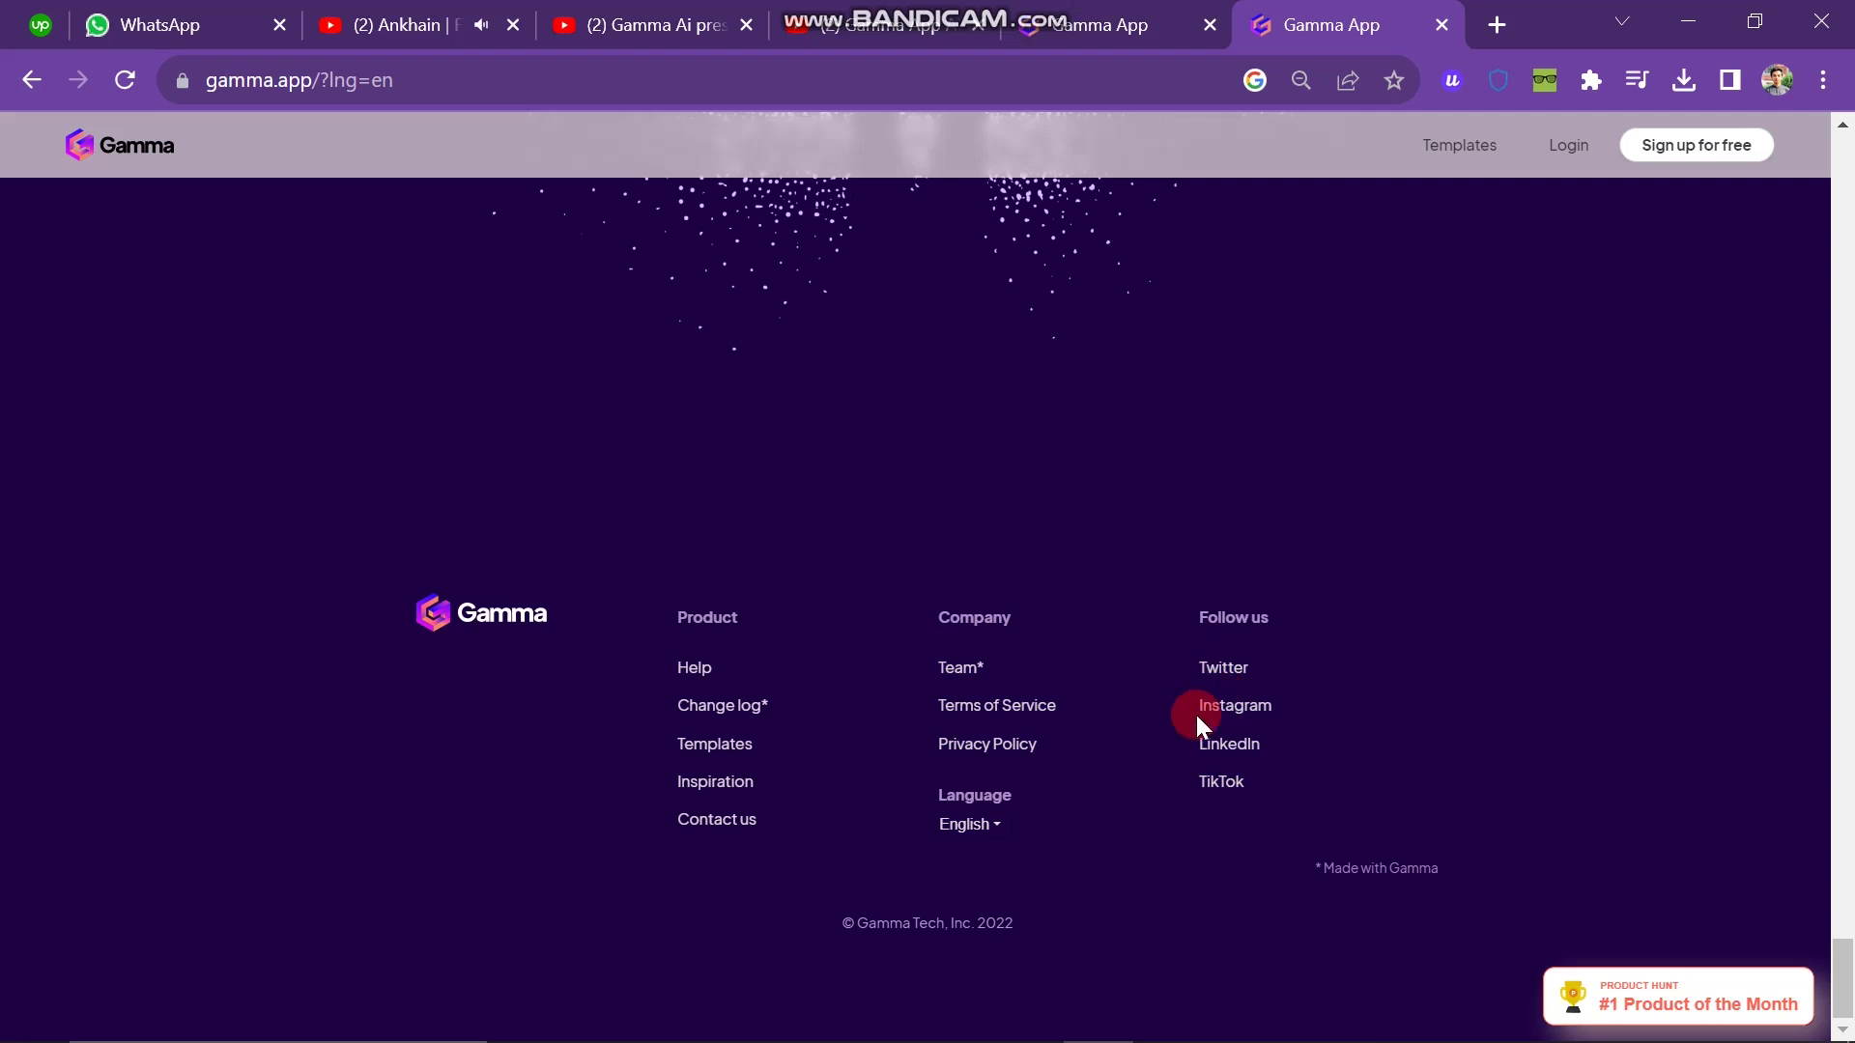
left_click(992, 827)
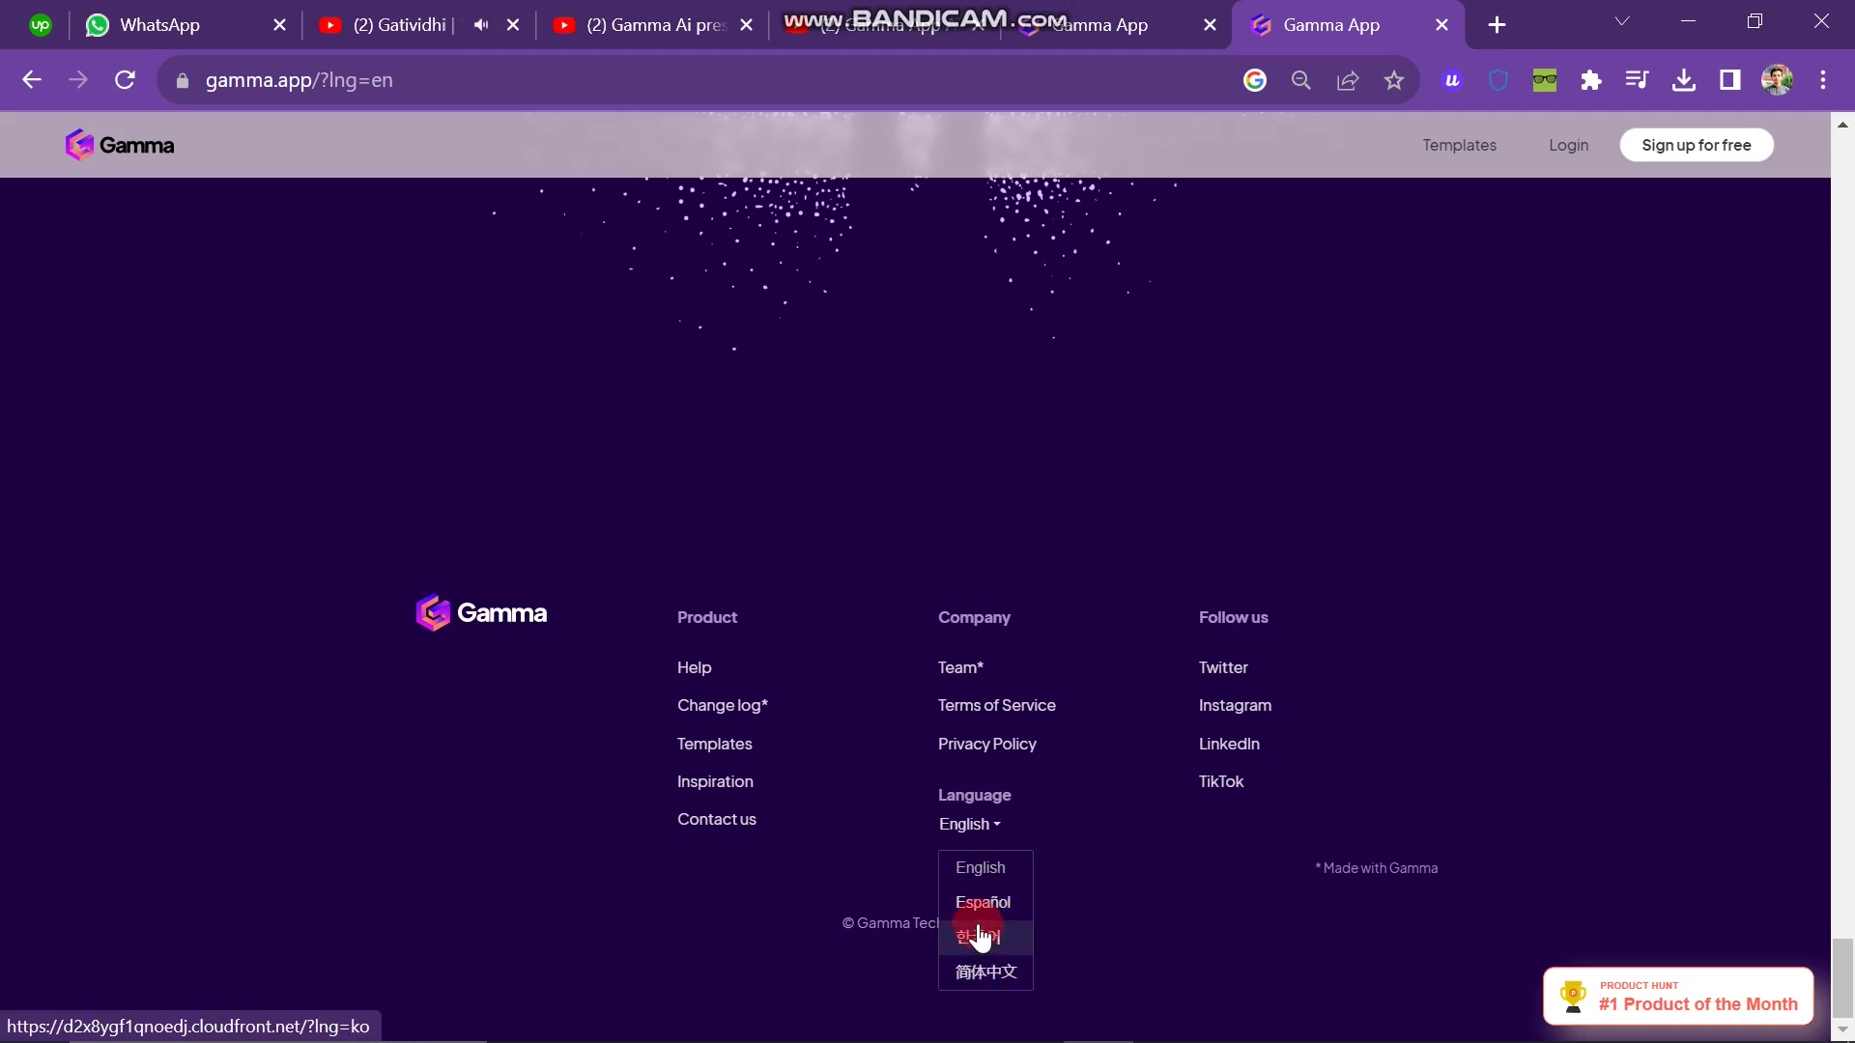
left_click(1452, 155)
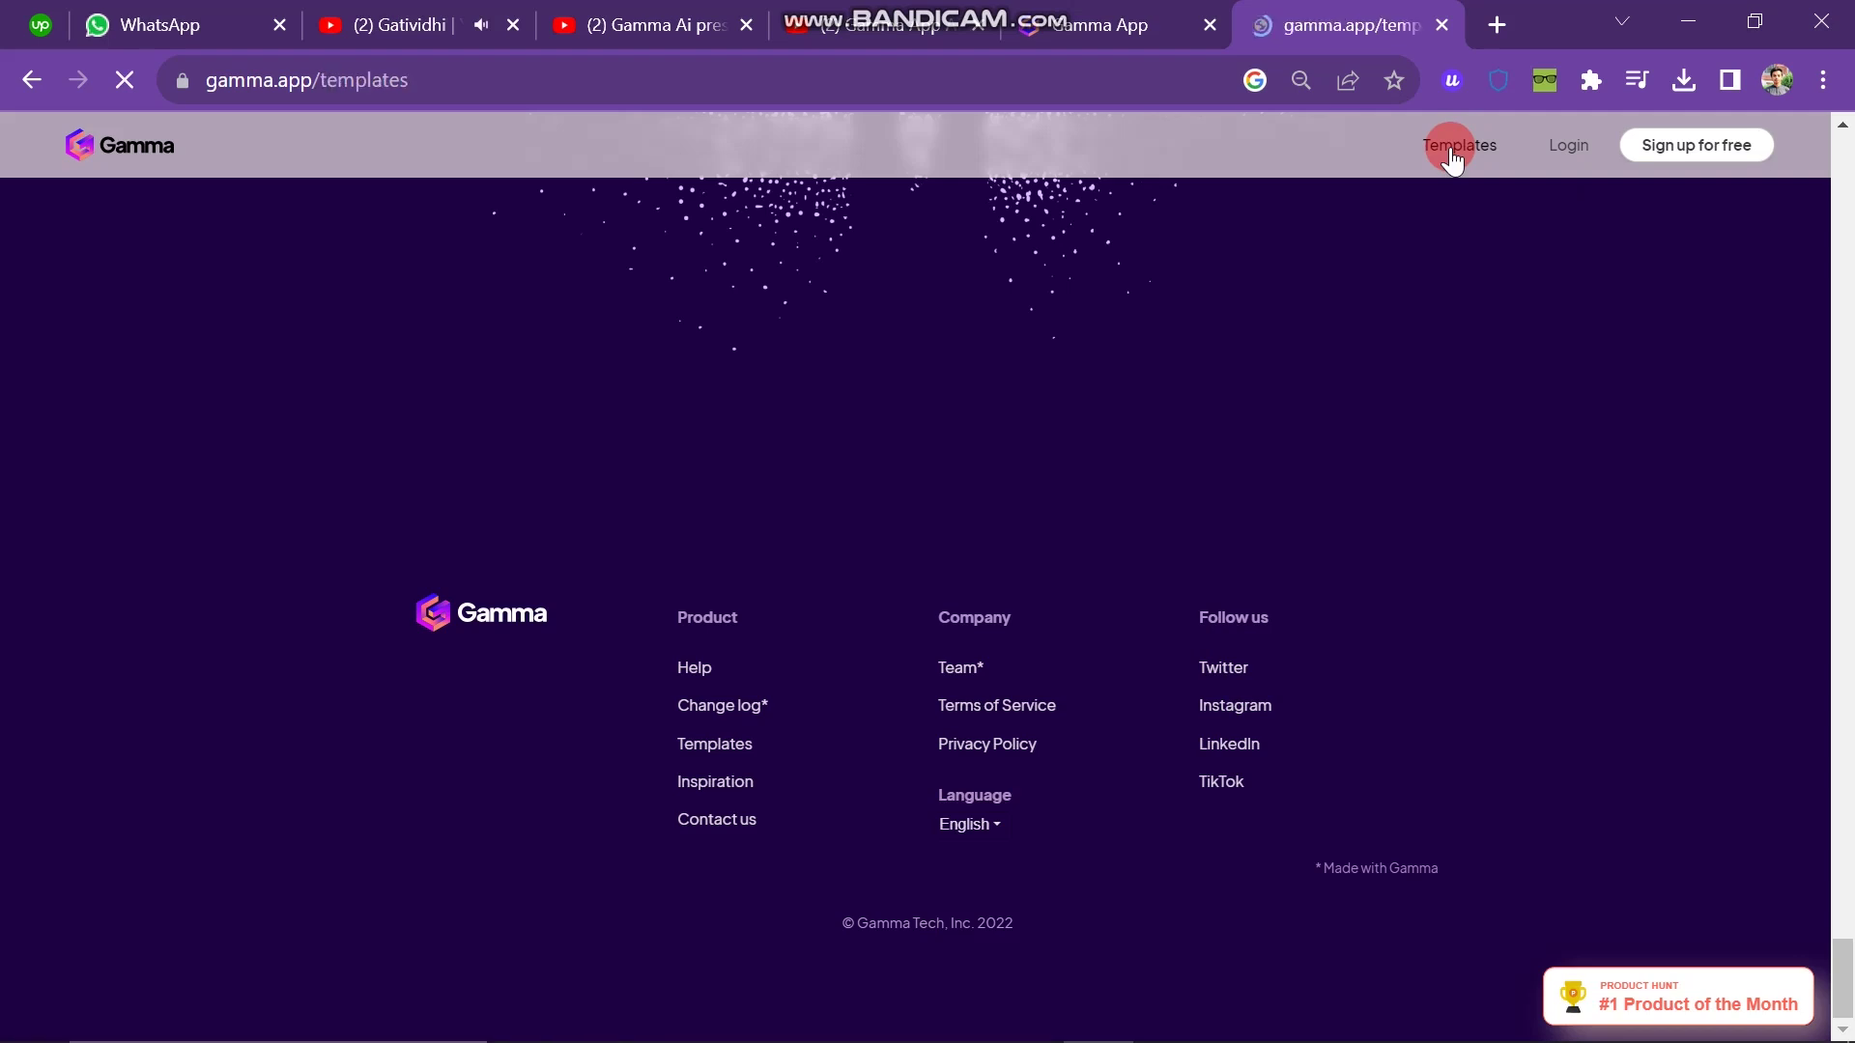
Step: Browse the templates grid, including Personal Portfolio Site, then return to the Gamma homepage
scroll(1255, 704, "down", 15)
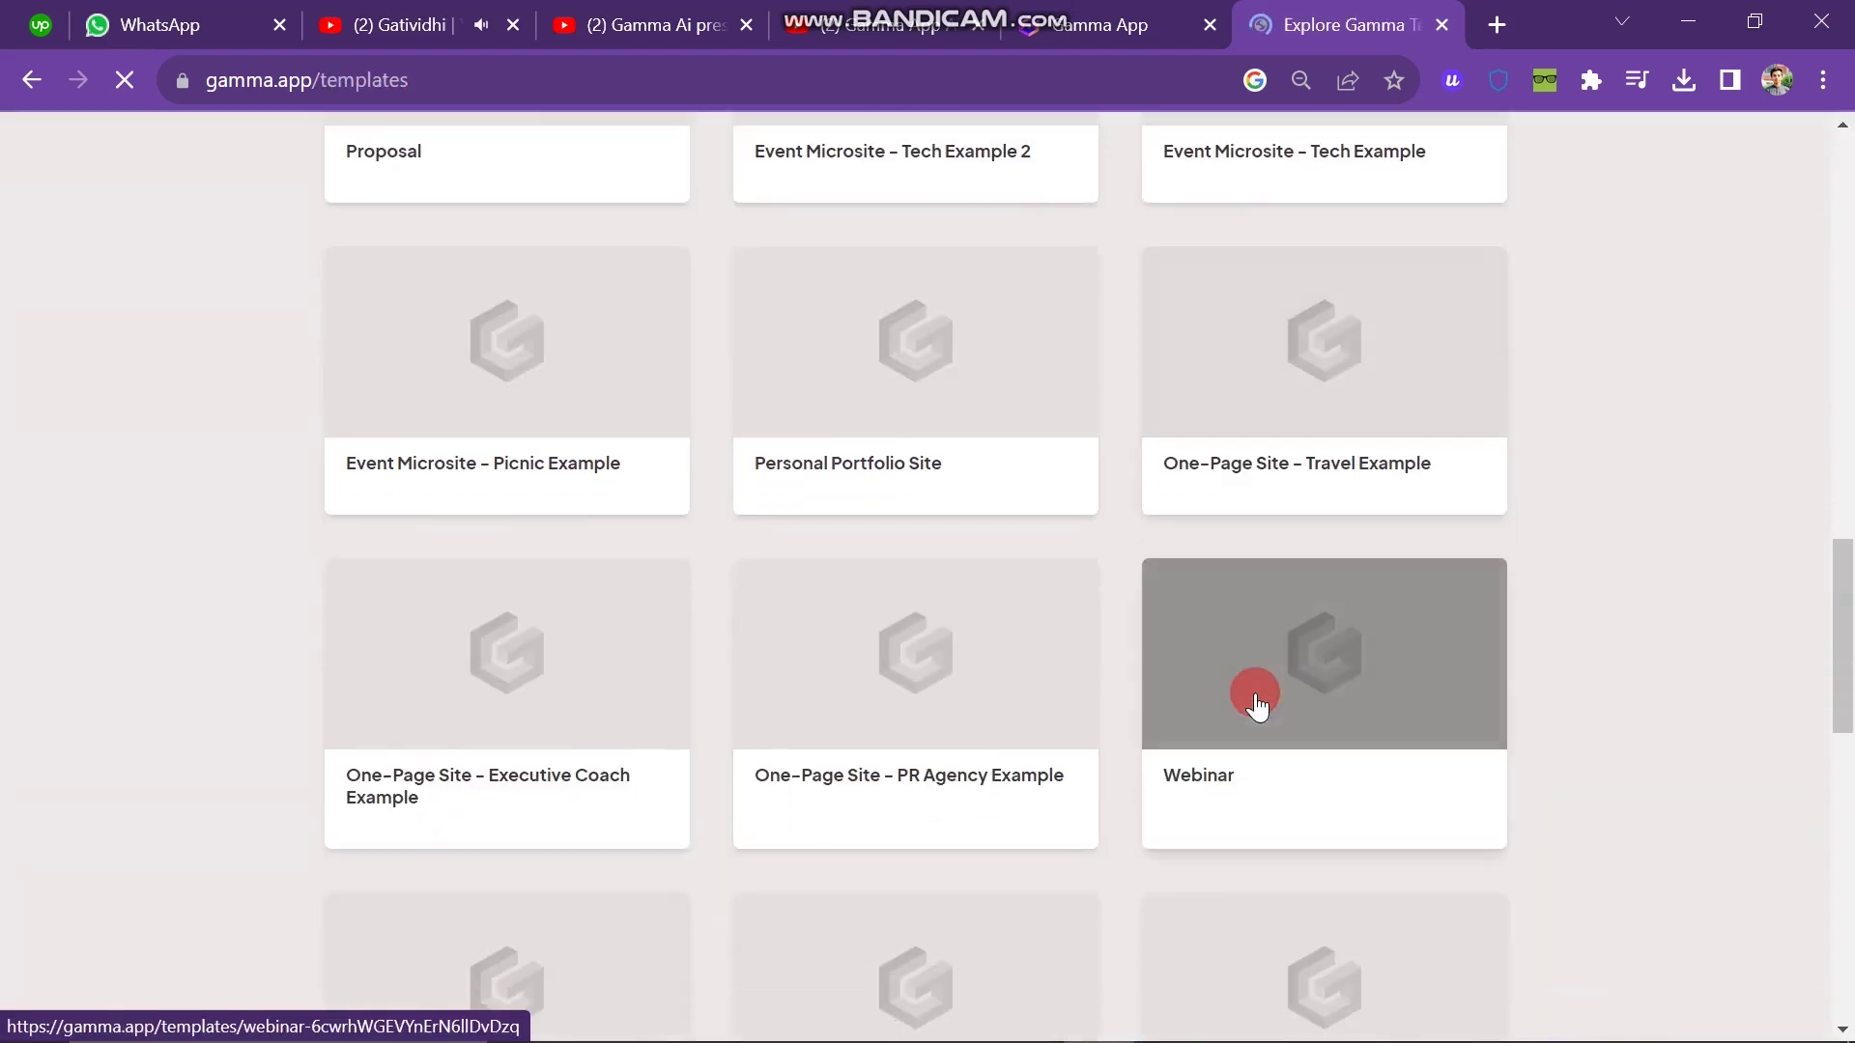
scroll(1255, 695, "down", 12)
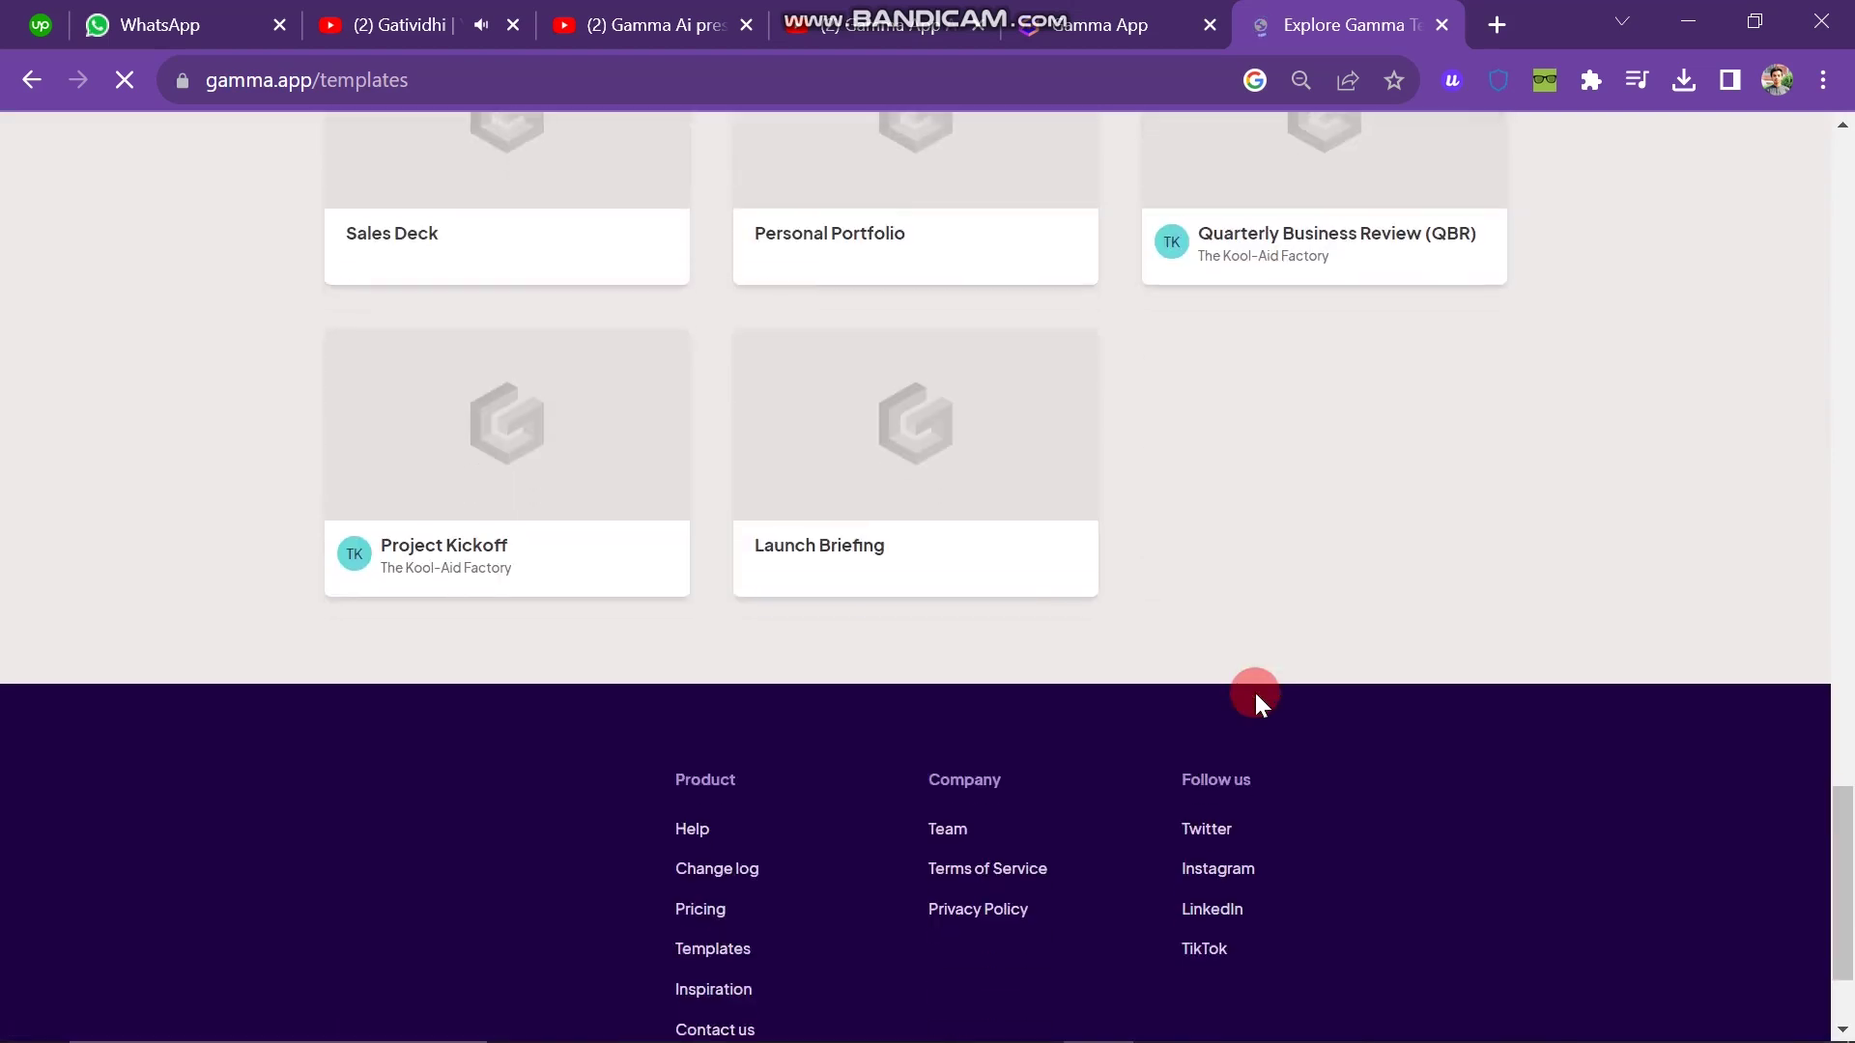
scroll(1255, 696, "up", 14)
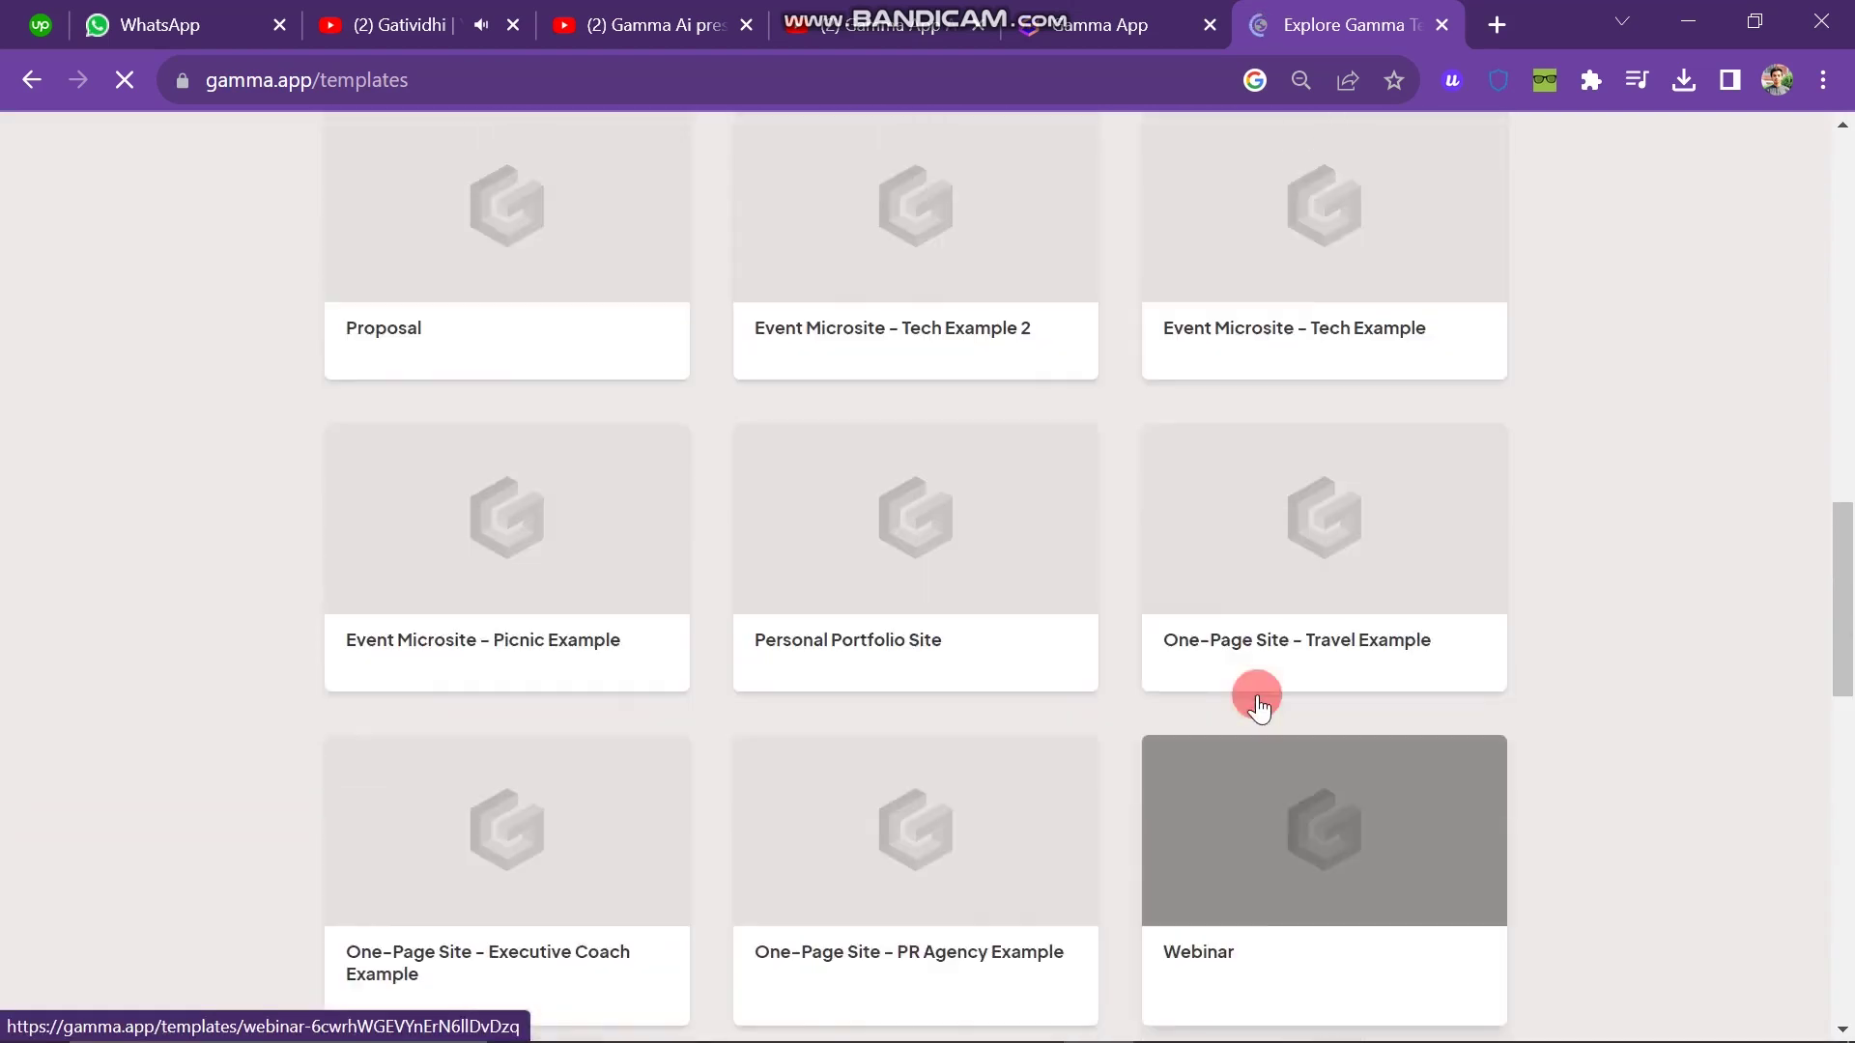
left_click(1259, 709)
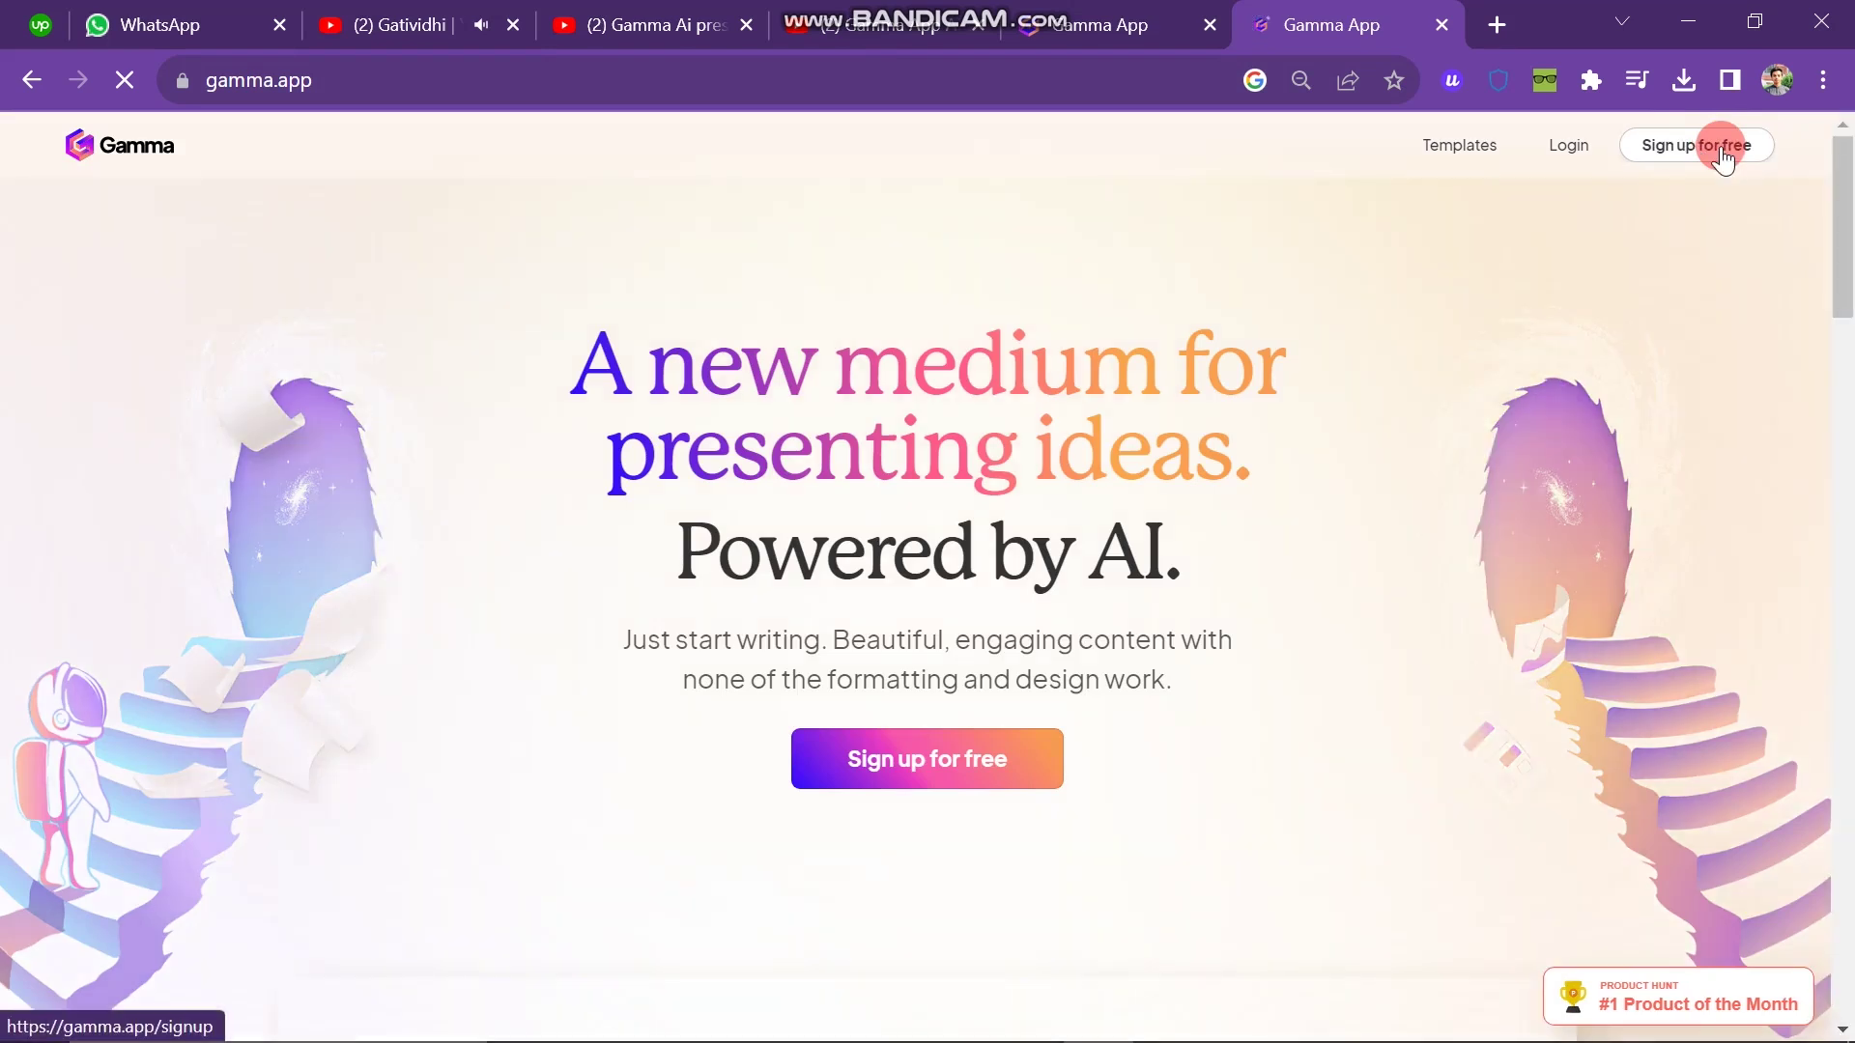
Step: Start a free sign-up, begin entering an email address, then choose Continue with Google
left_click(1724, 155)
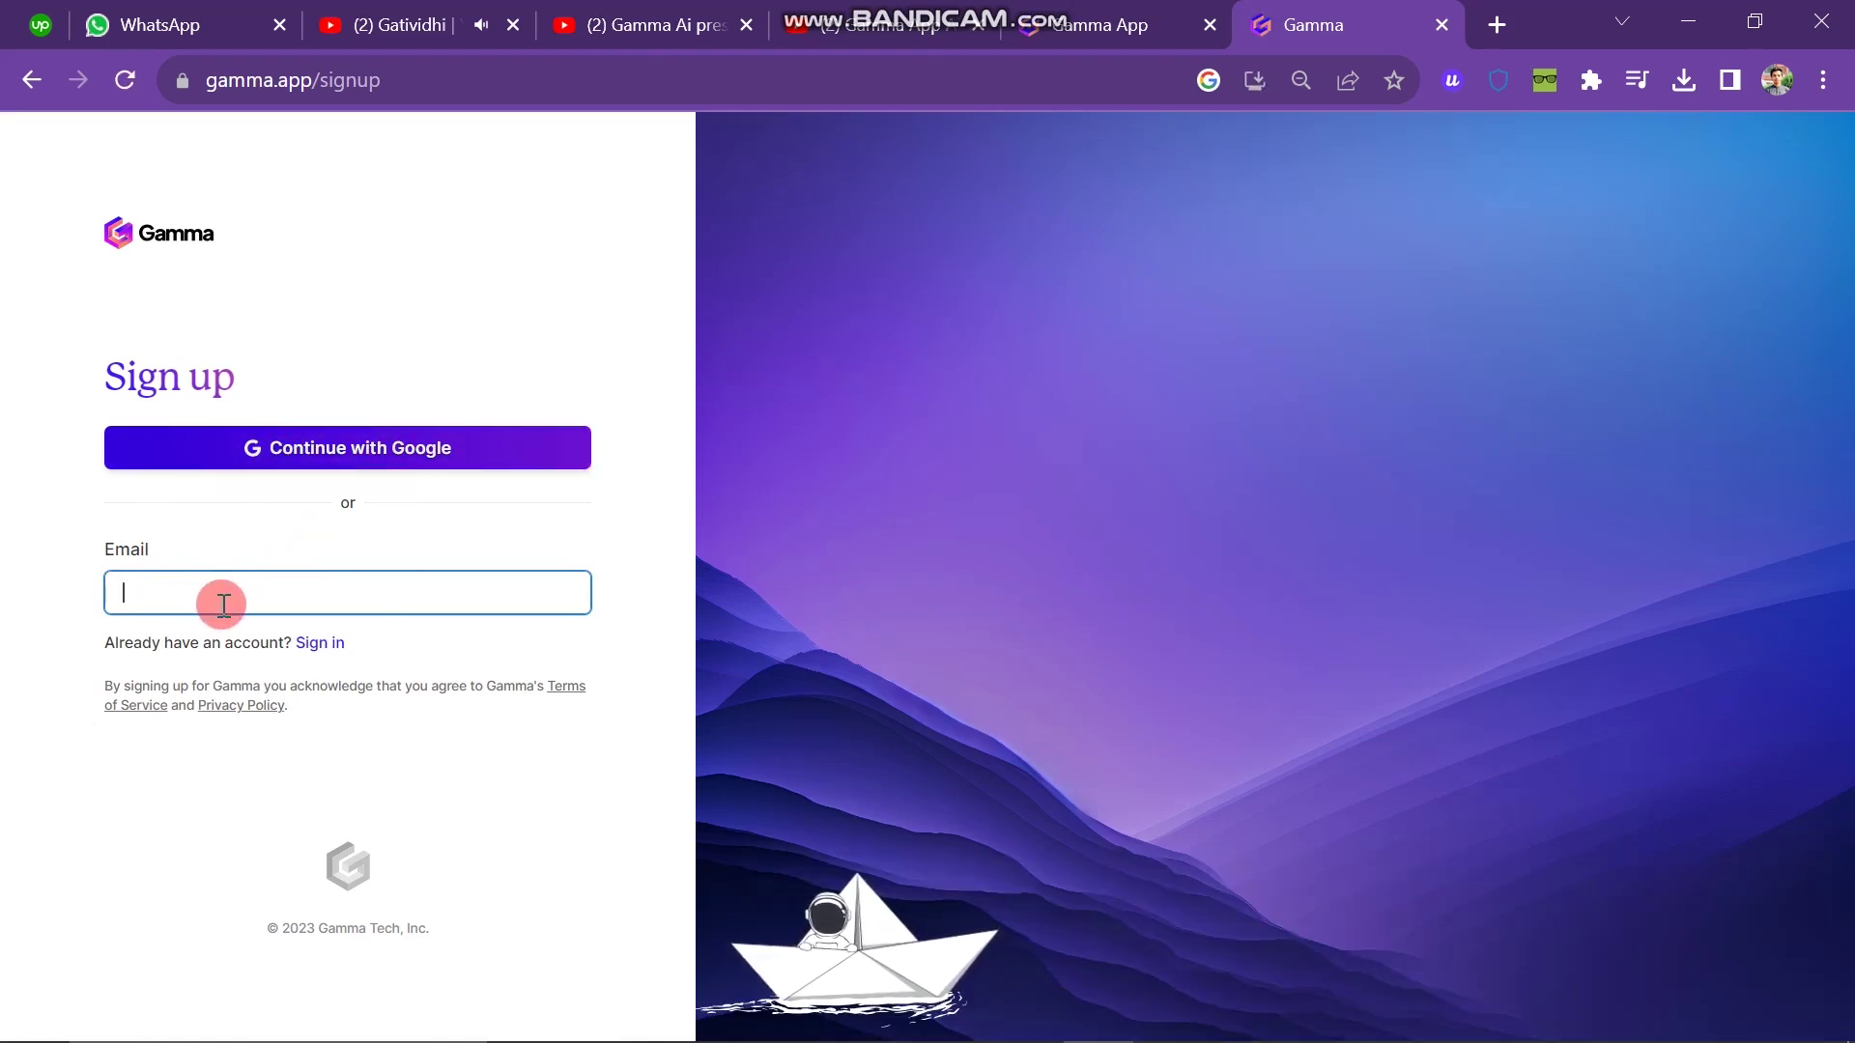
type("usama")
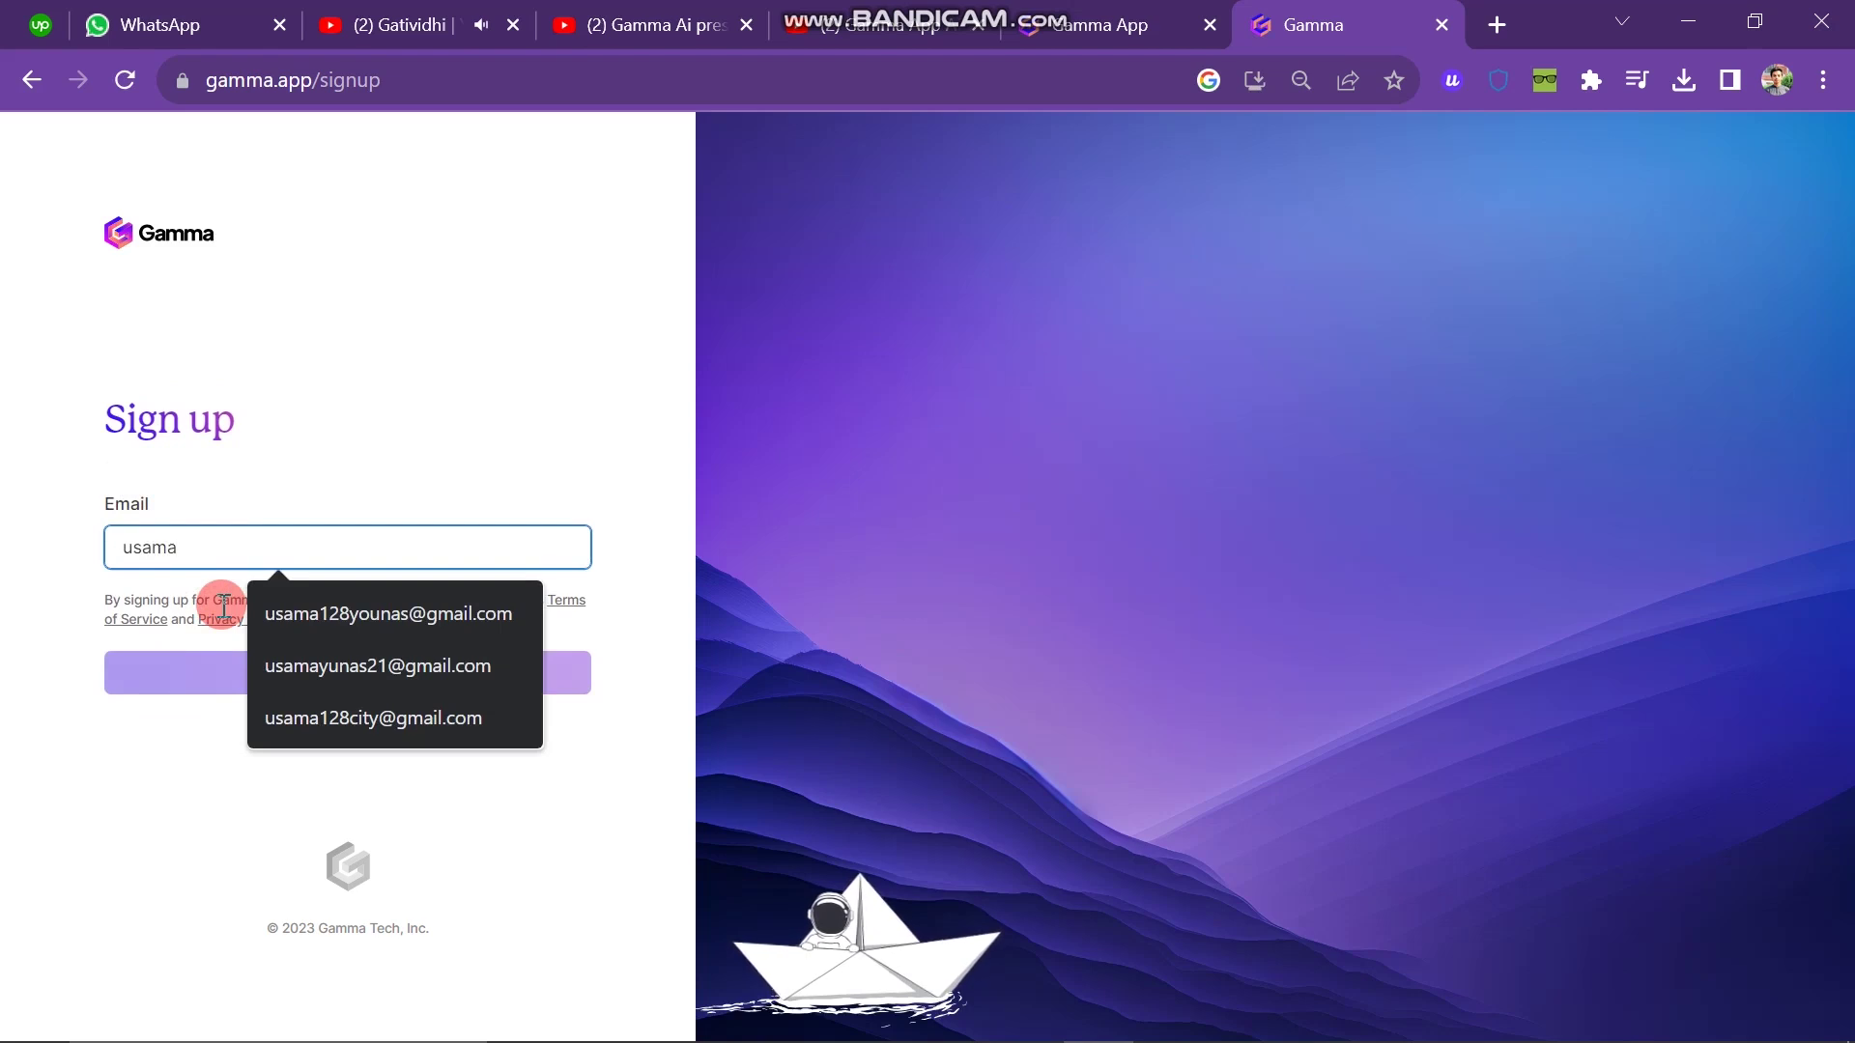
left_click(388, 447)
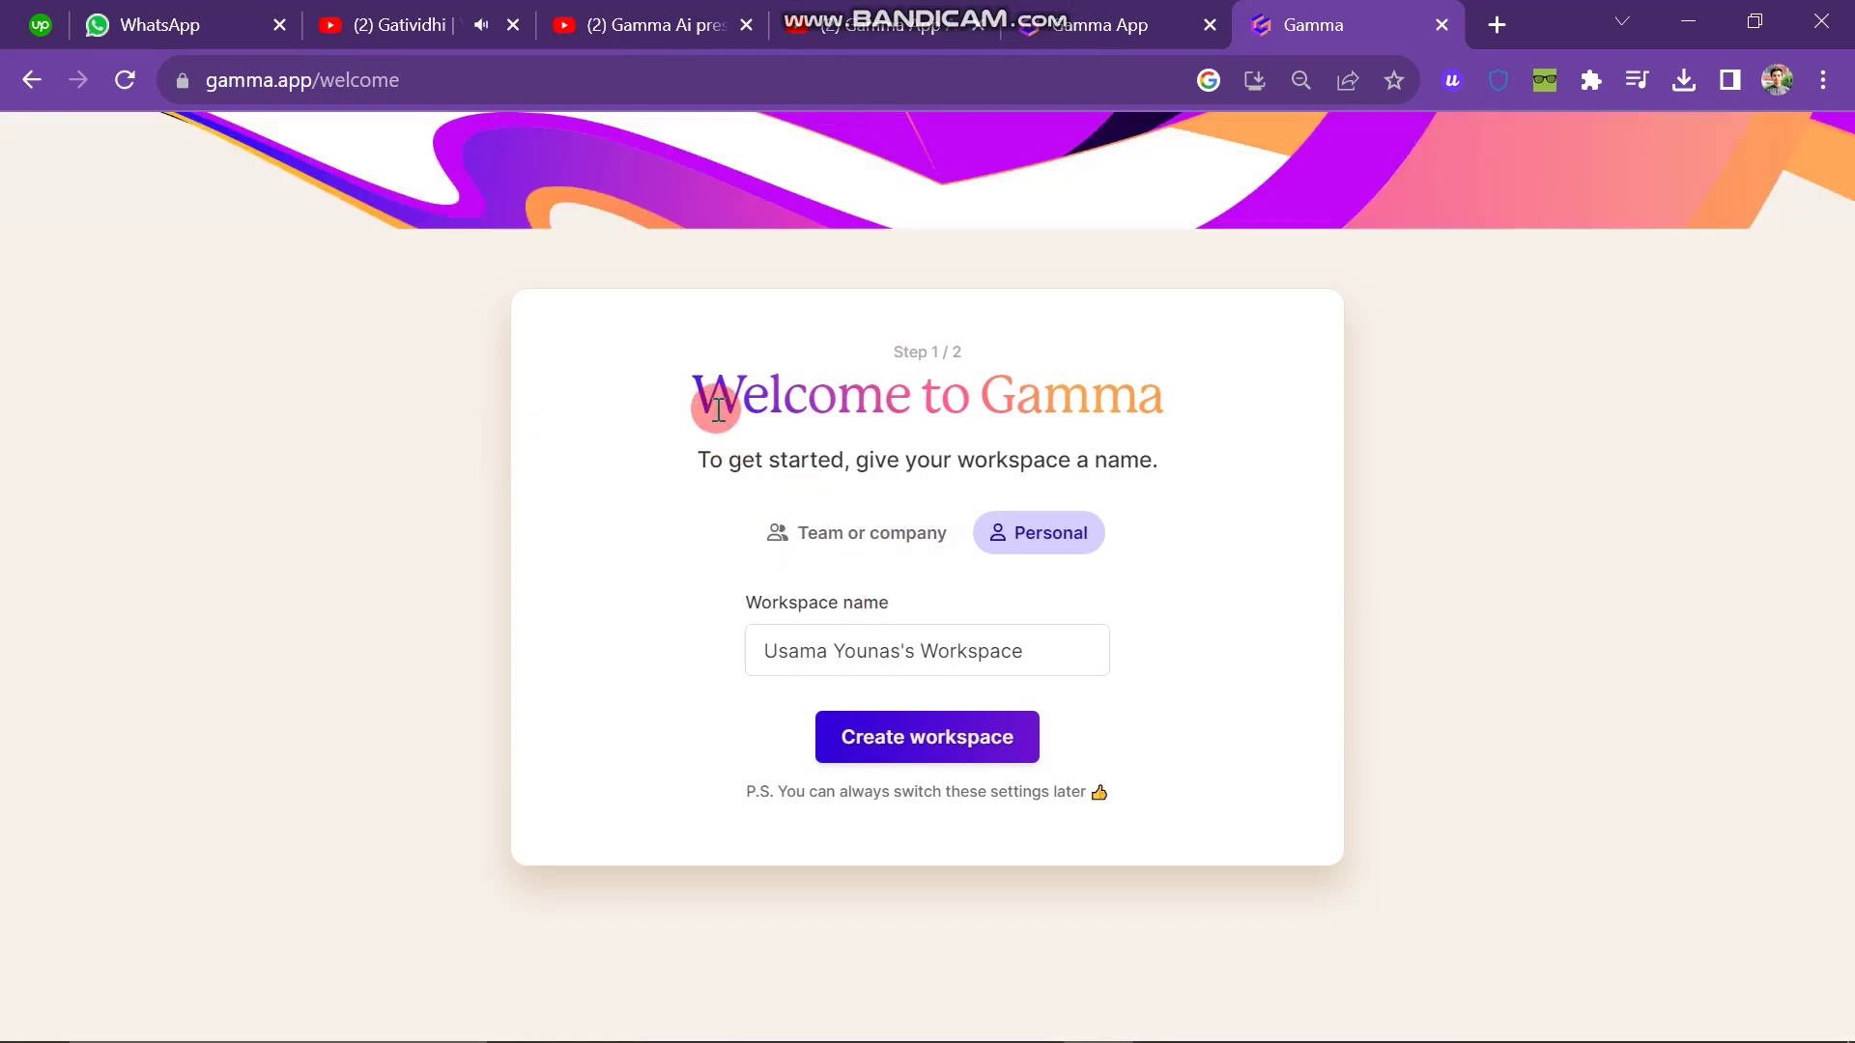
Step: Keep a Personal workspace, trim "'s Workspace" from its name, and create it
left_click_drag(696, 402, 1135, 416)
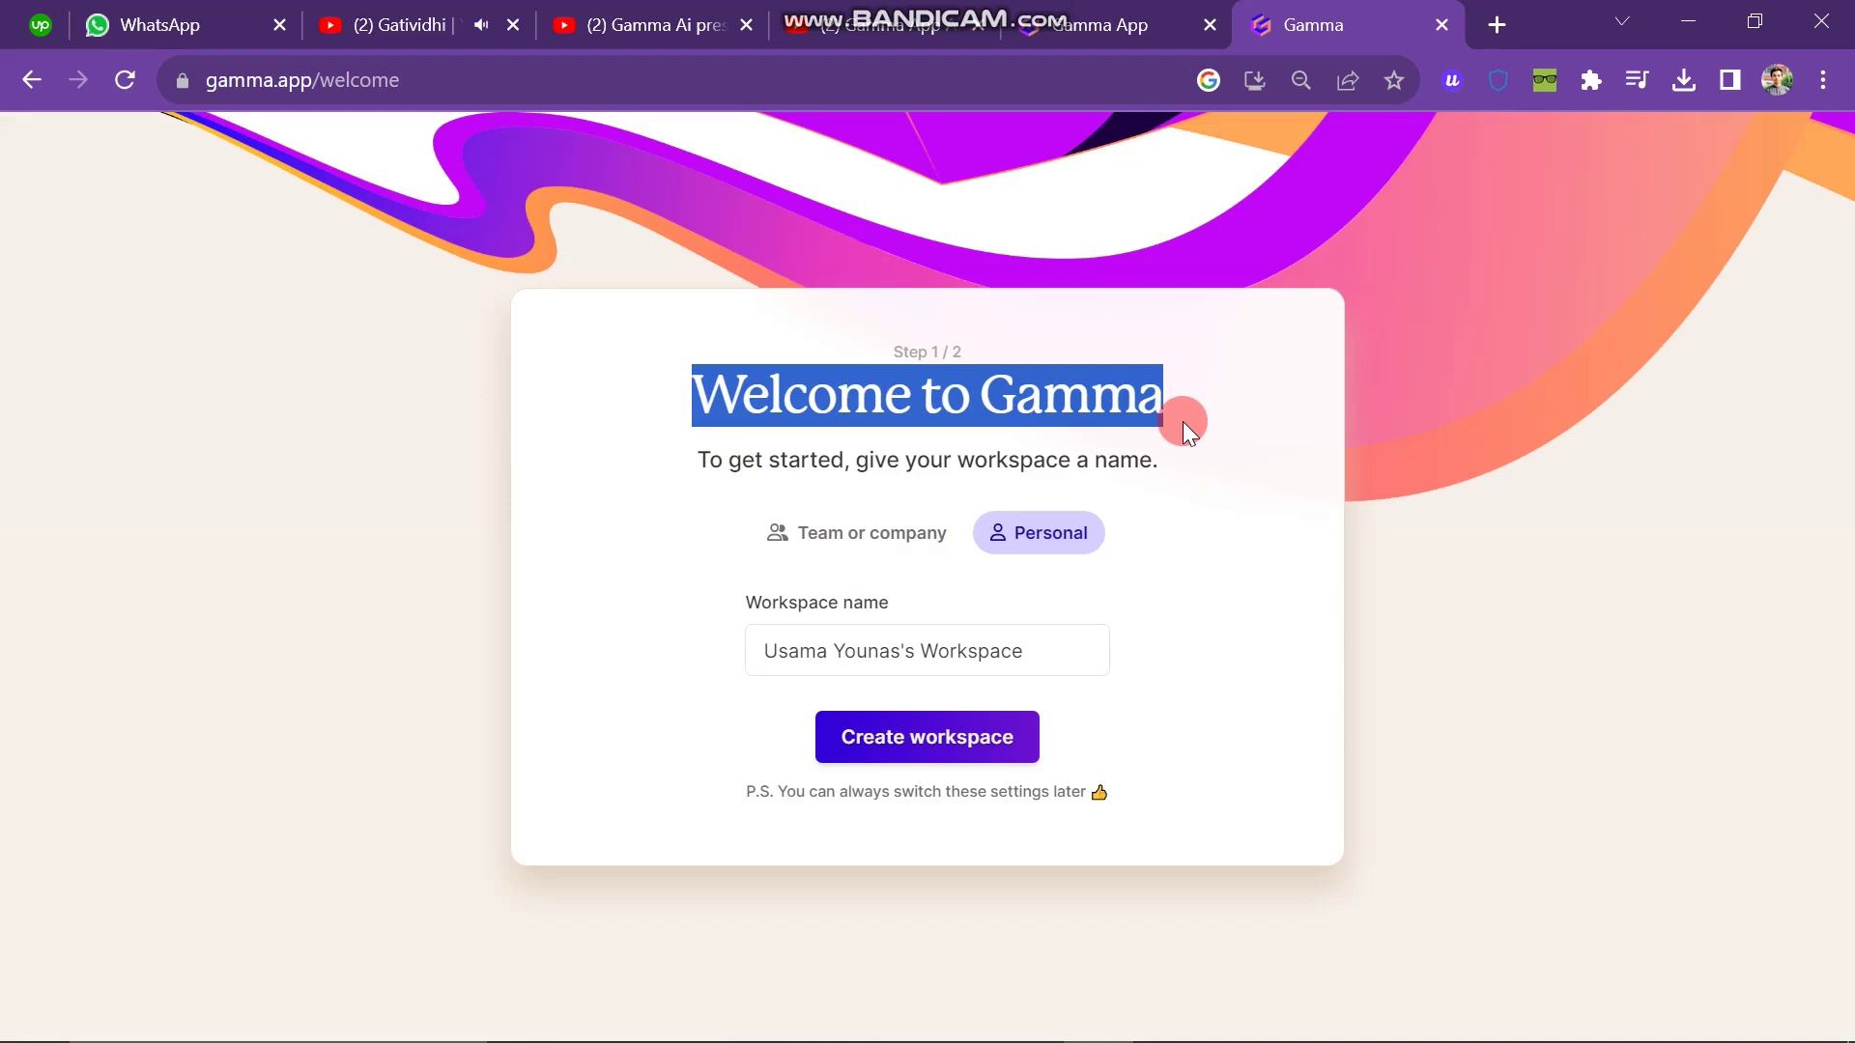
left_click(1182, 421)
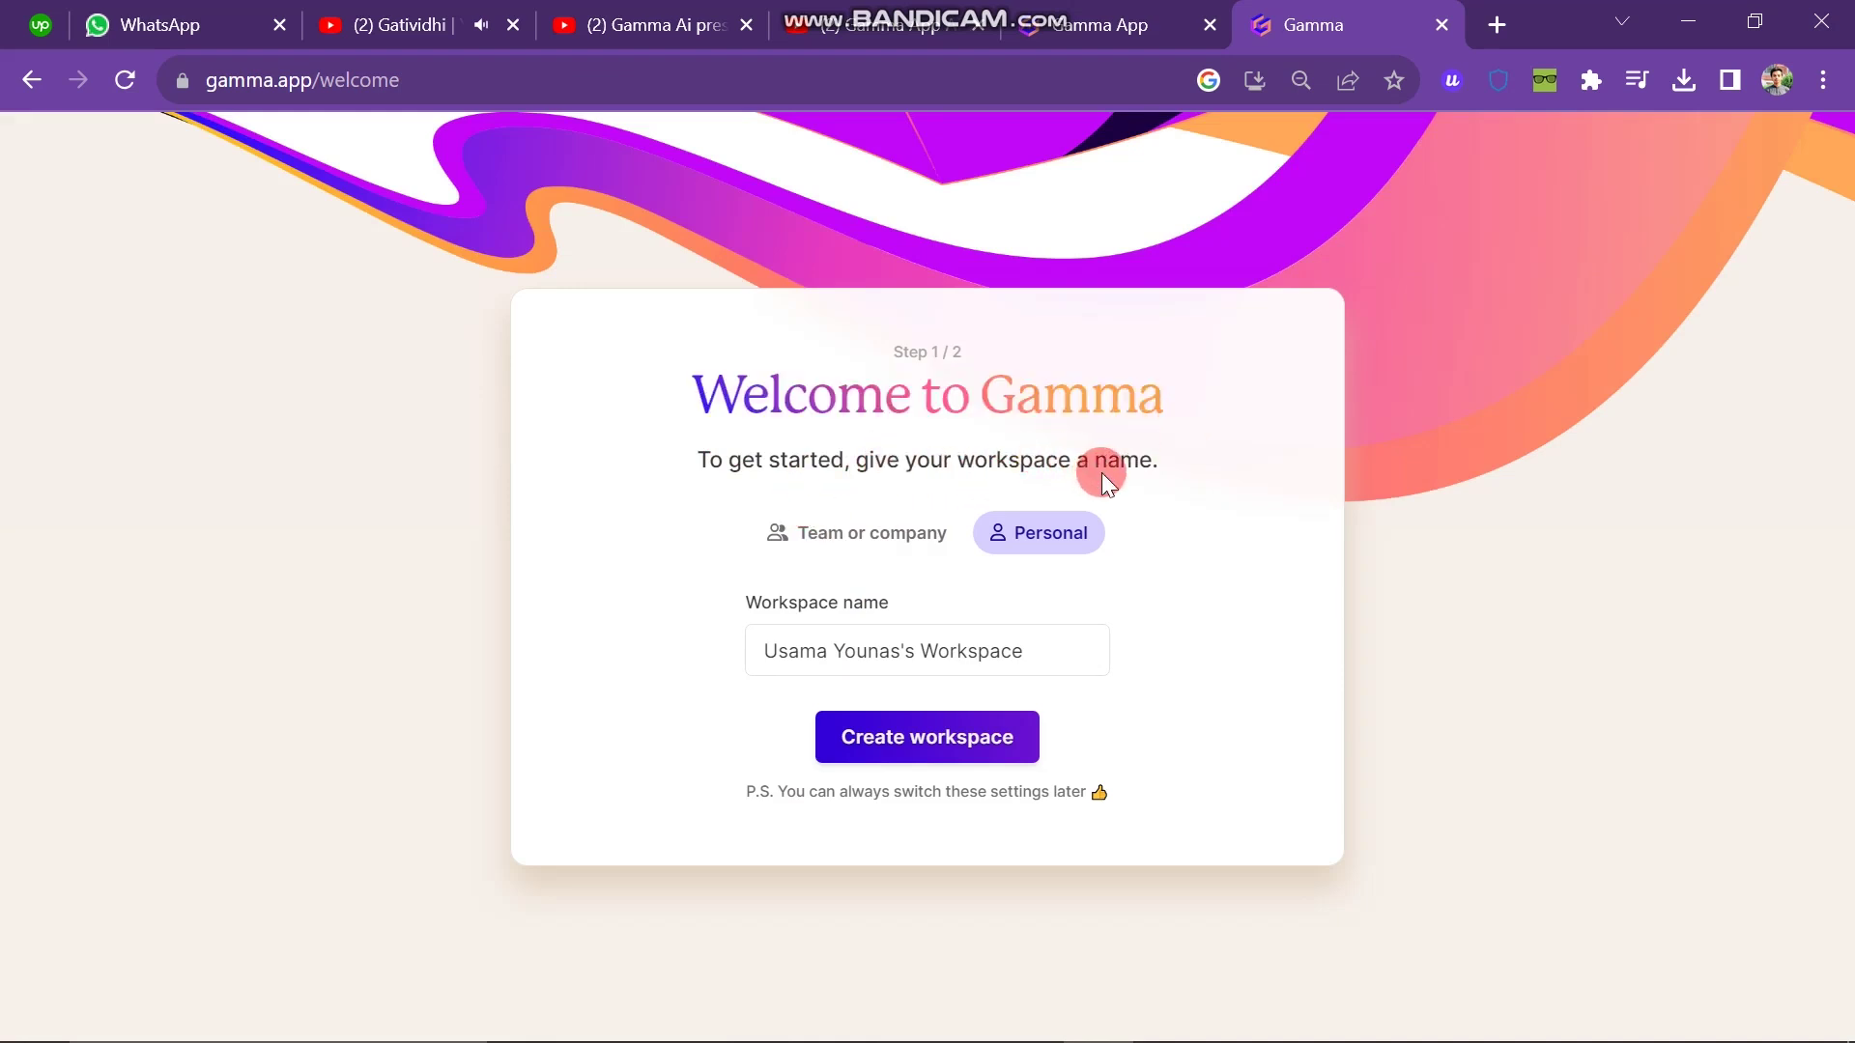
left_click(920, 553)
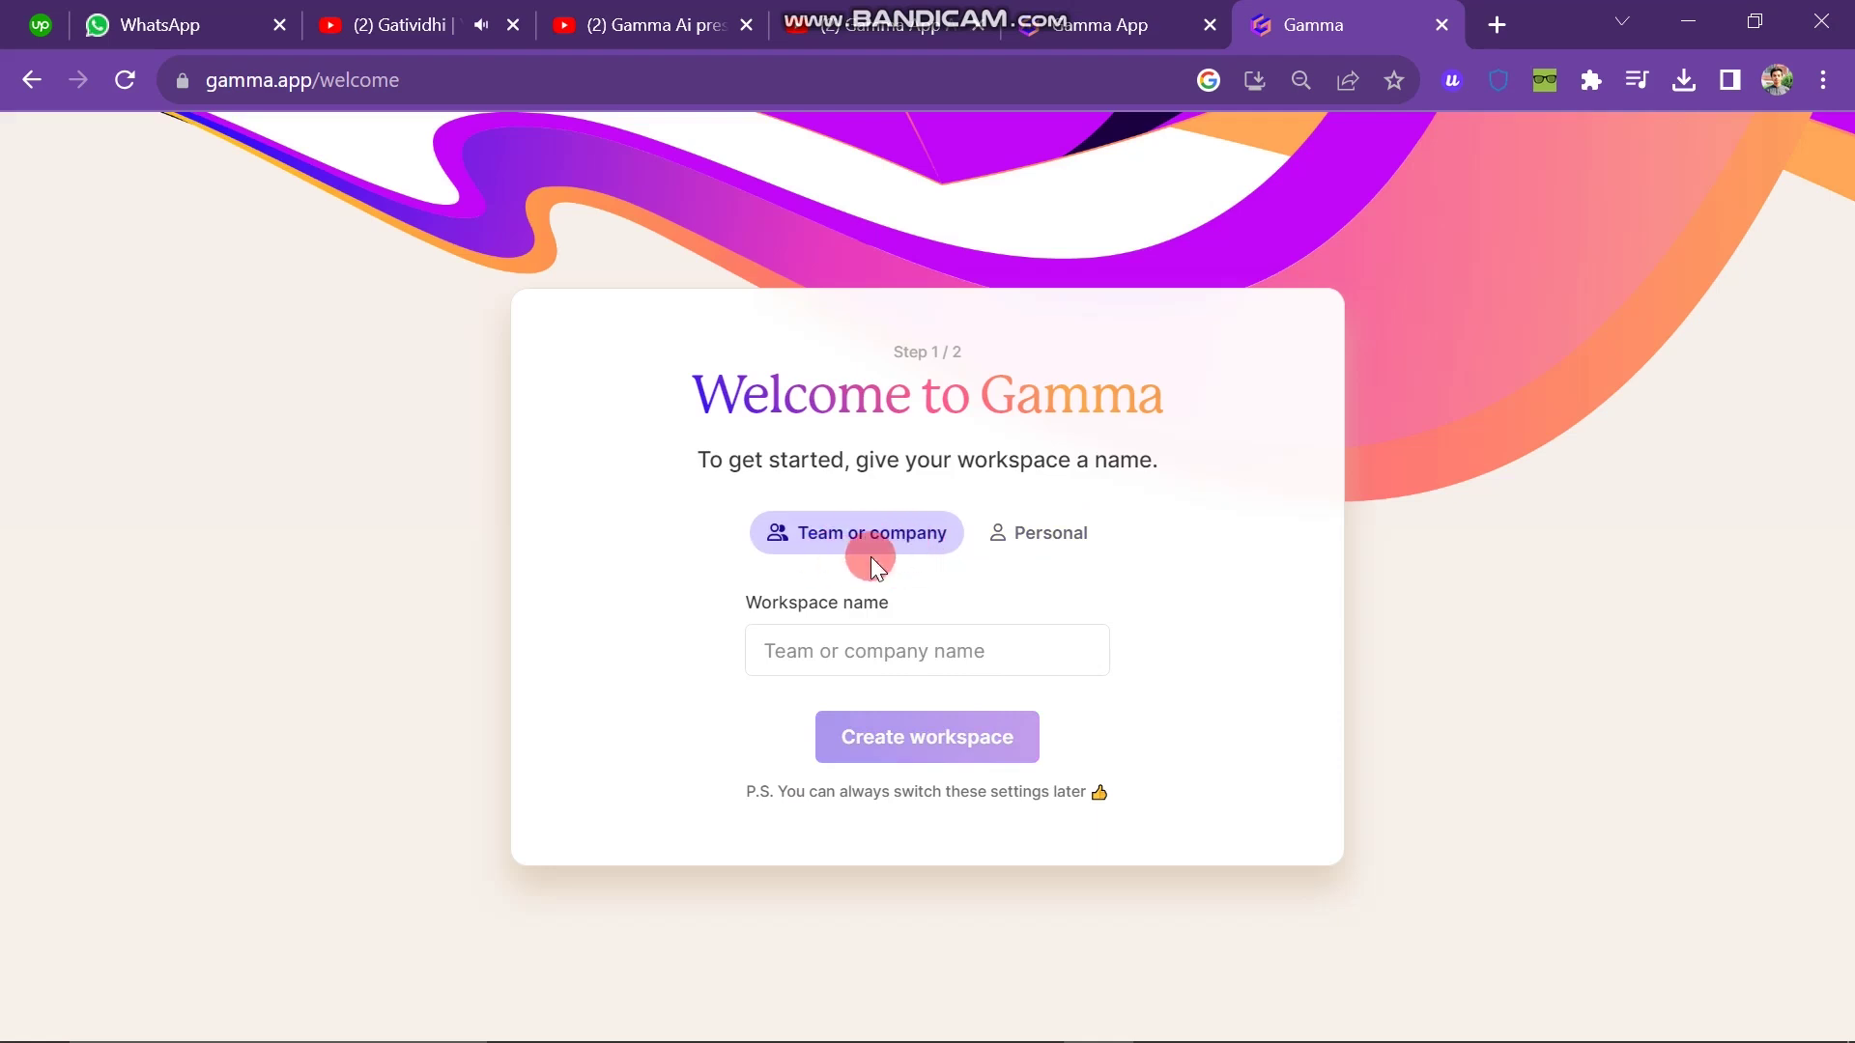
left_click(1052, 541)
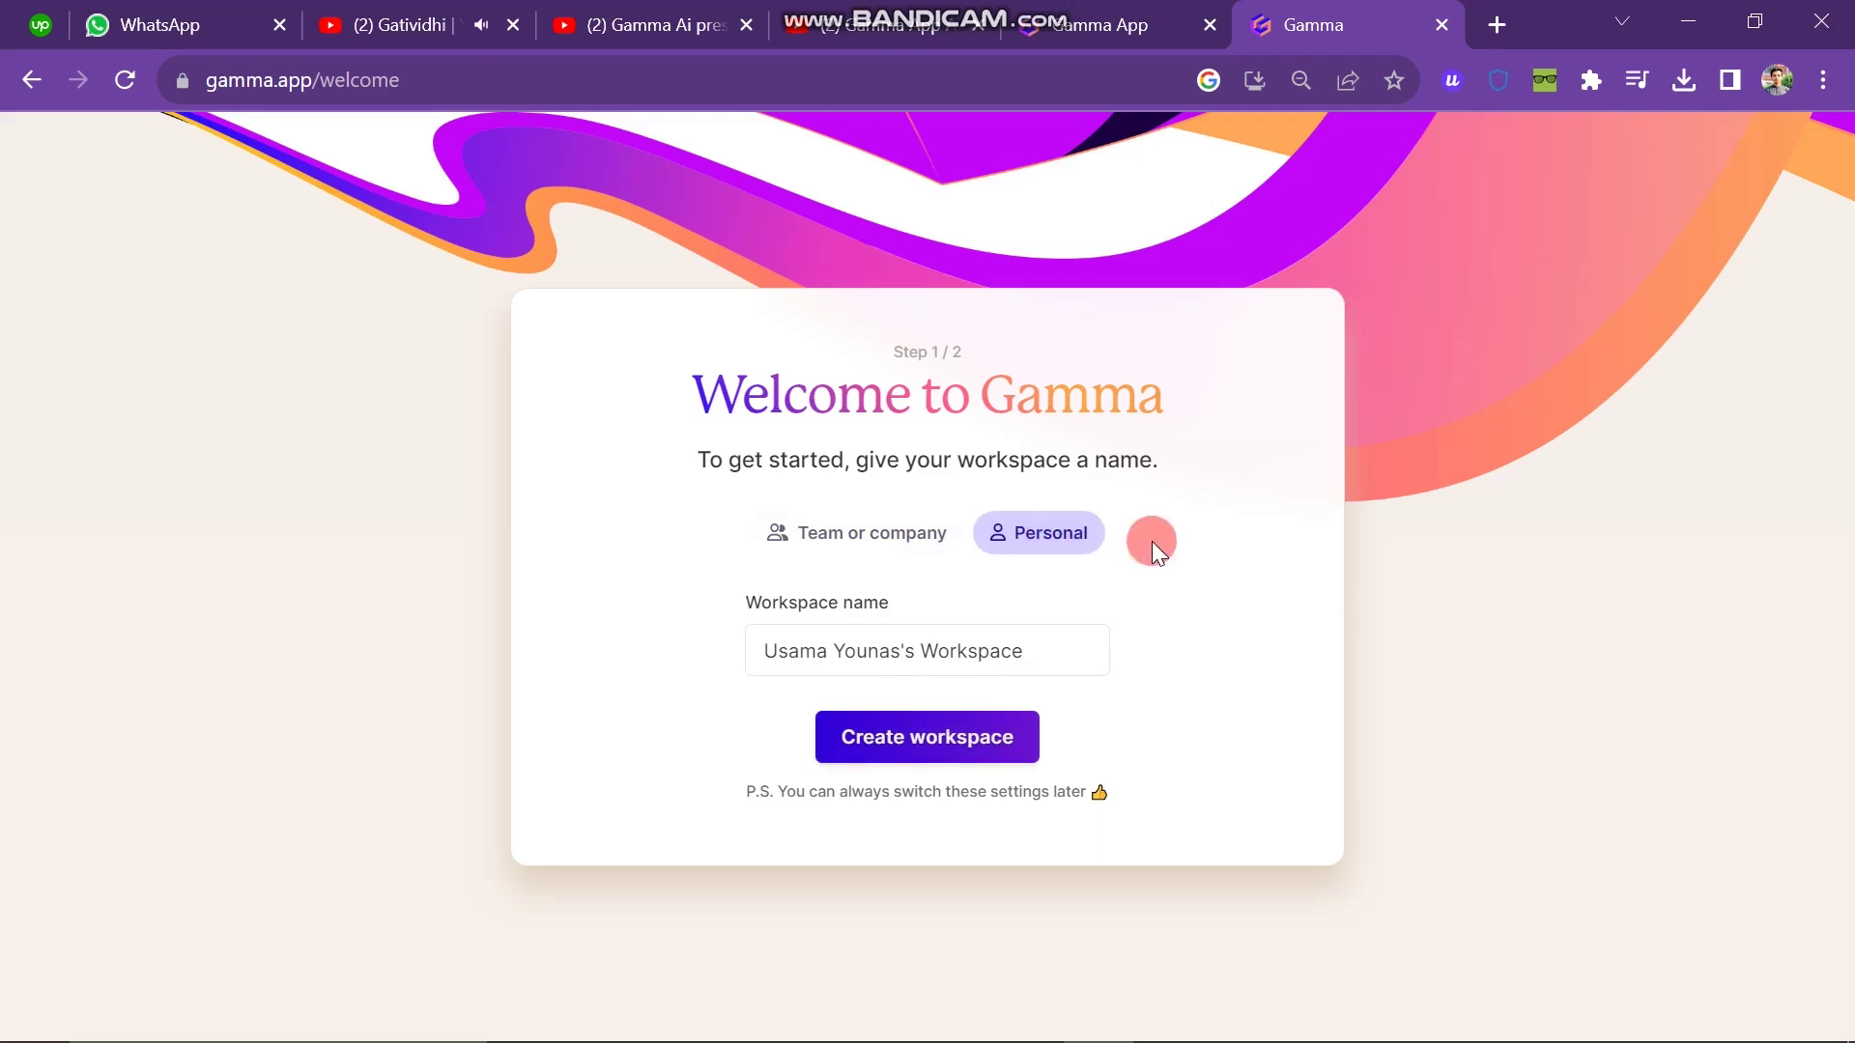
left_click(1068, 650)
key("BackSpace")
key("BackSpace")
key("BackSpace")
key("BackSpace")
key("BackSpace")
key("BackSpace")
key("BackSpace")
key("BackSpace")
key("BackSpace")
key("BackSpace")
key("BackSpace")
key("BackSpace")
left_click(918, 752)
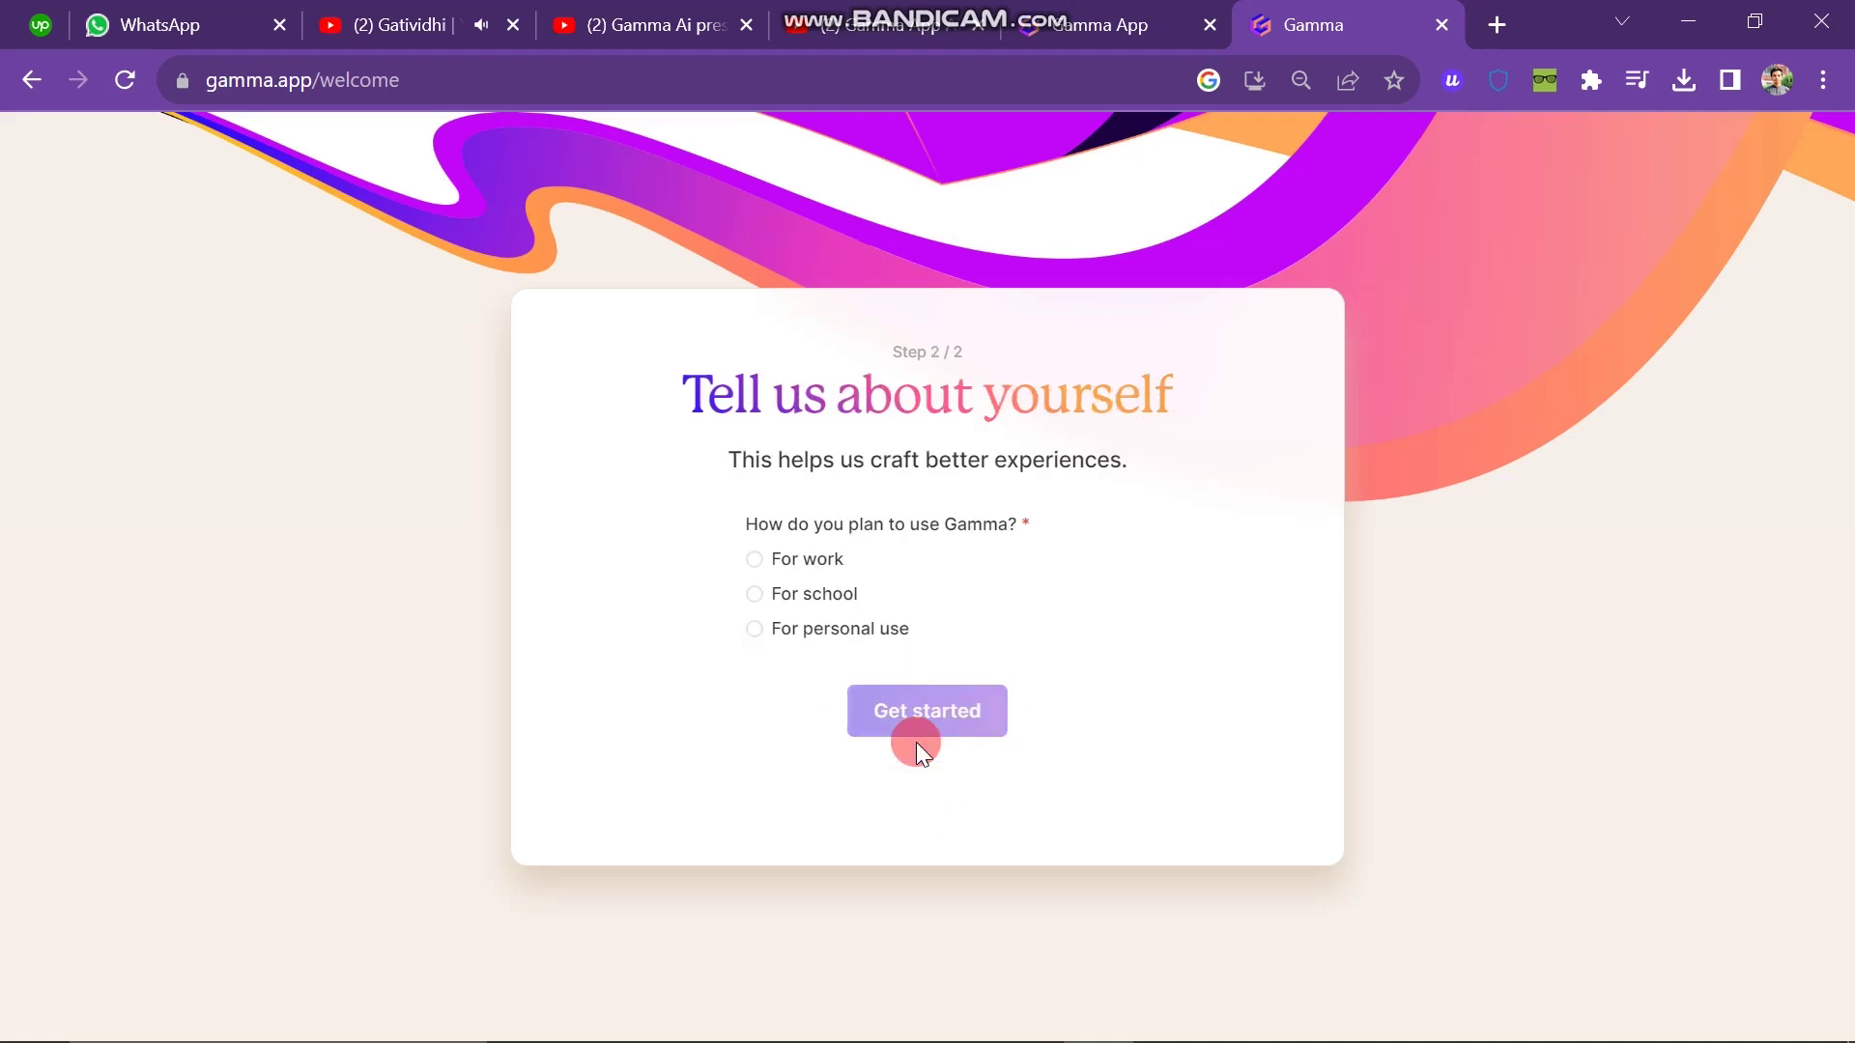
Step: Choose For personal use with work type Other and submit the onboarding form
left_click(761, 459)
left_click_drag(681, 391, 1171, 449)
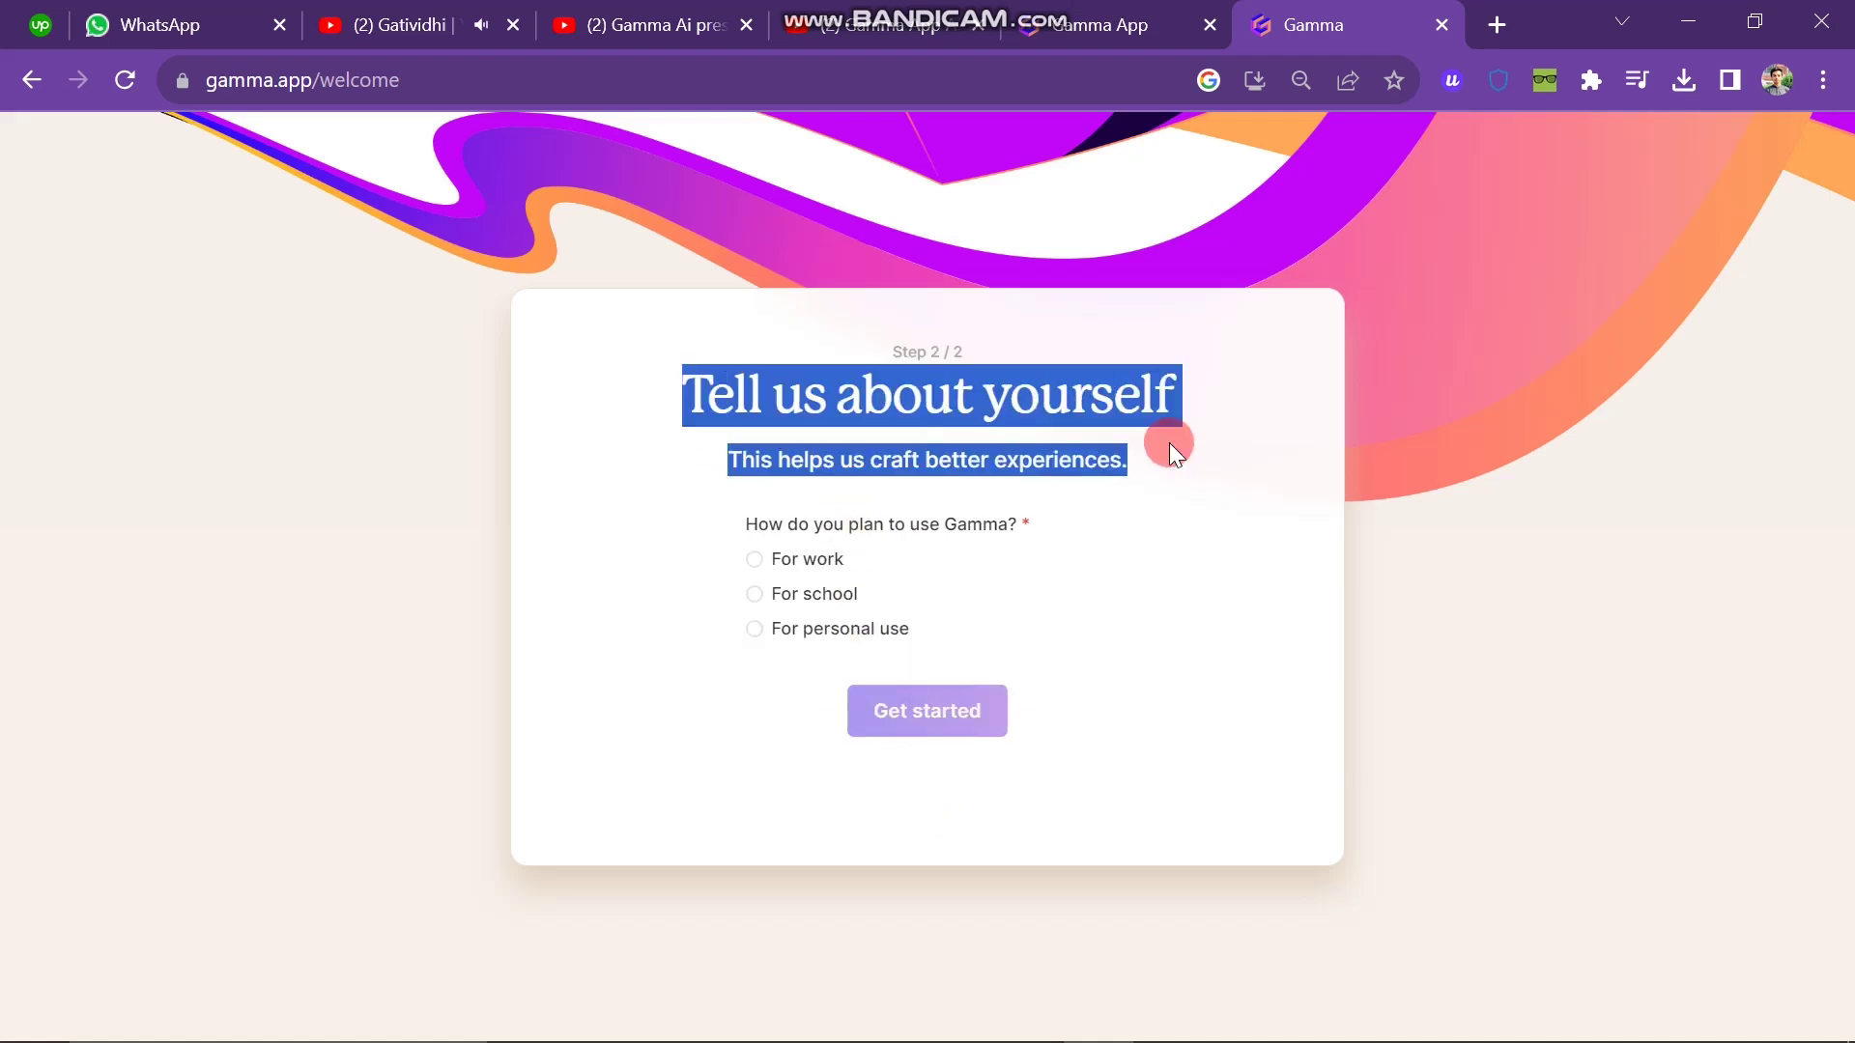
left_click(1009, 495)
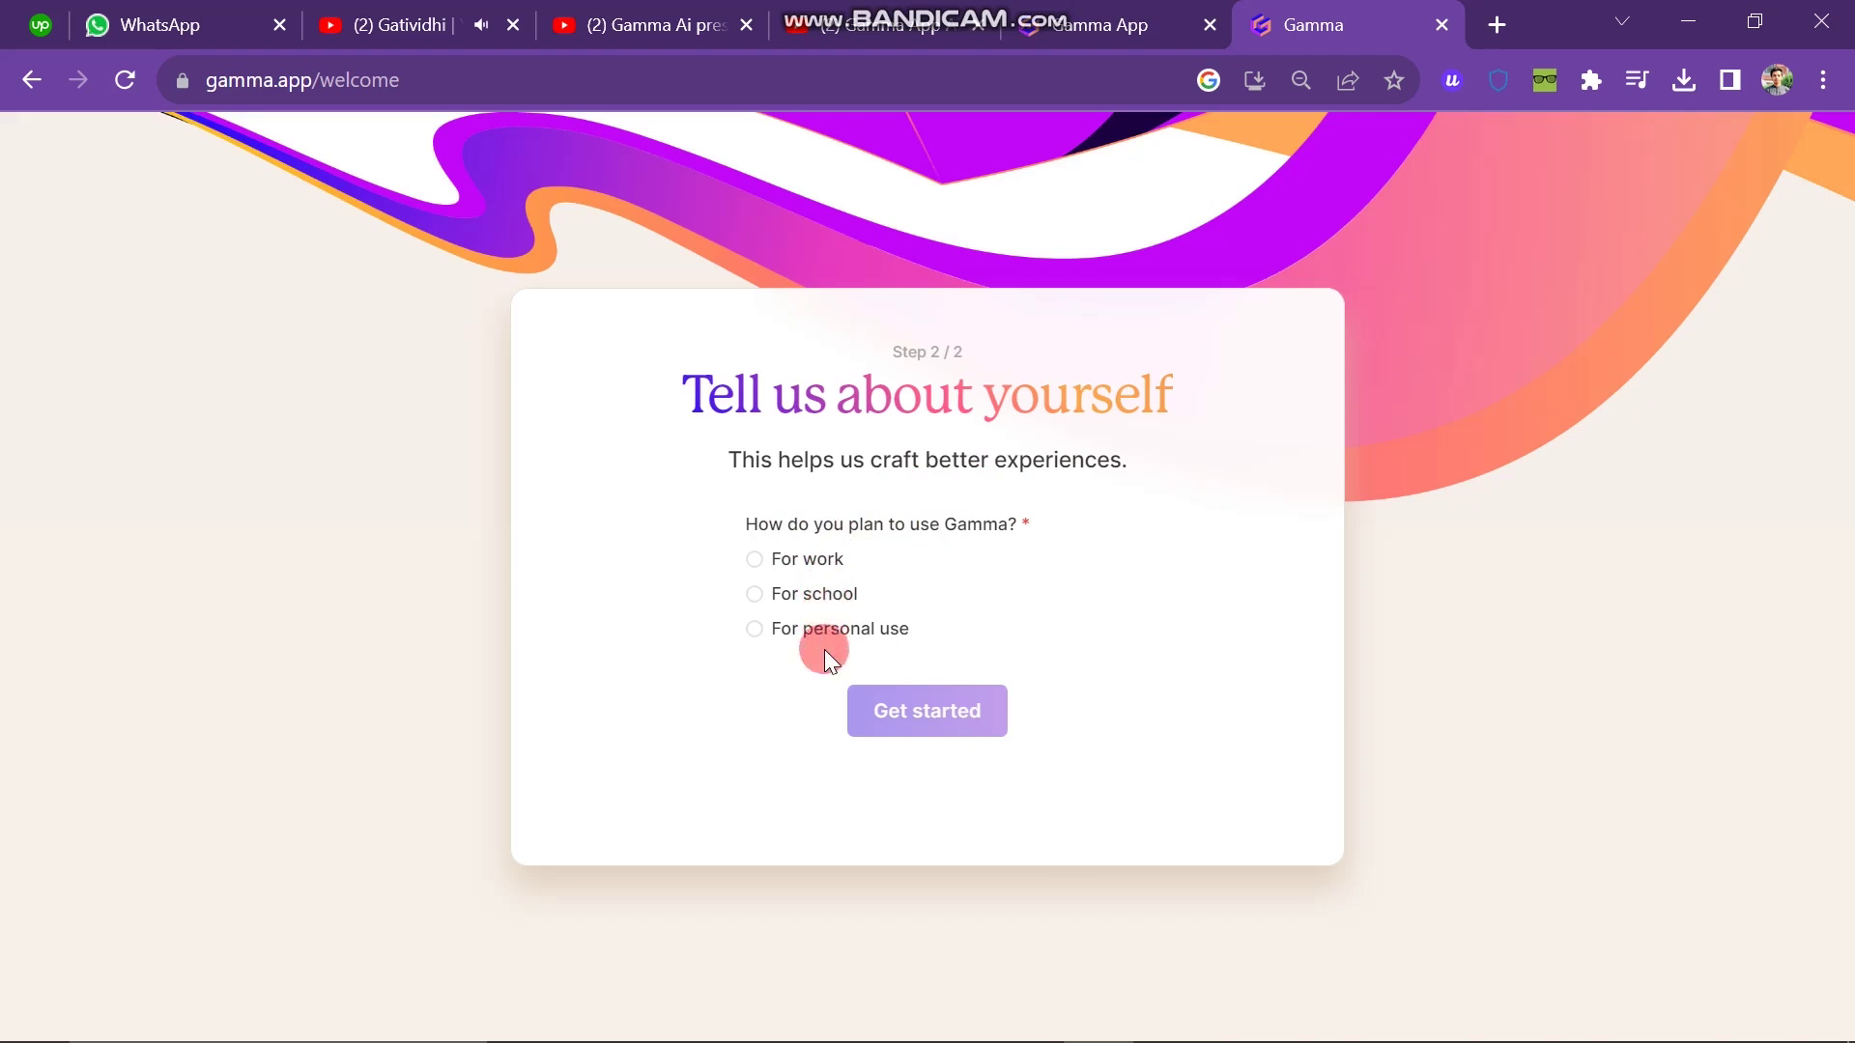
left_click(755, 628)
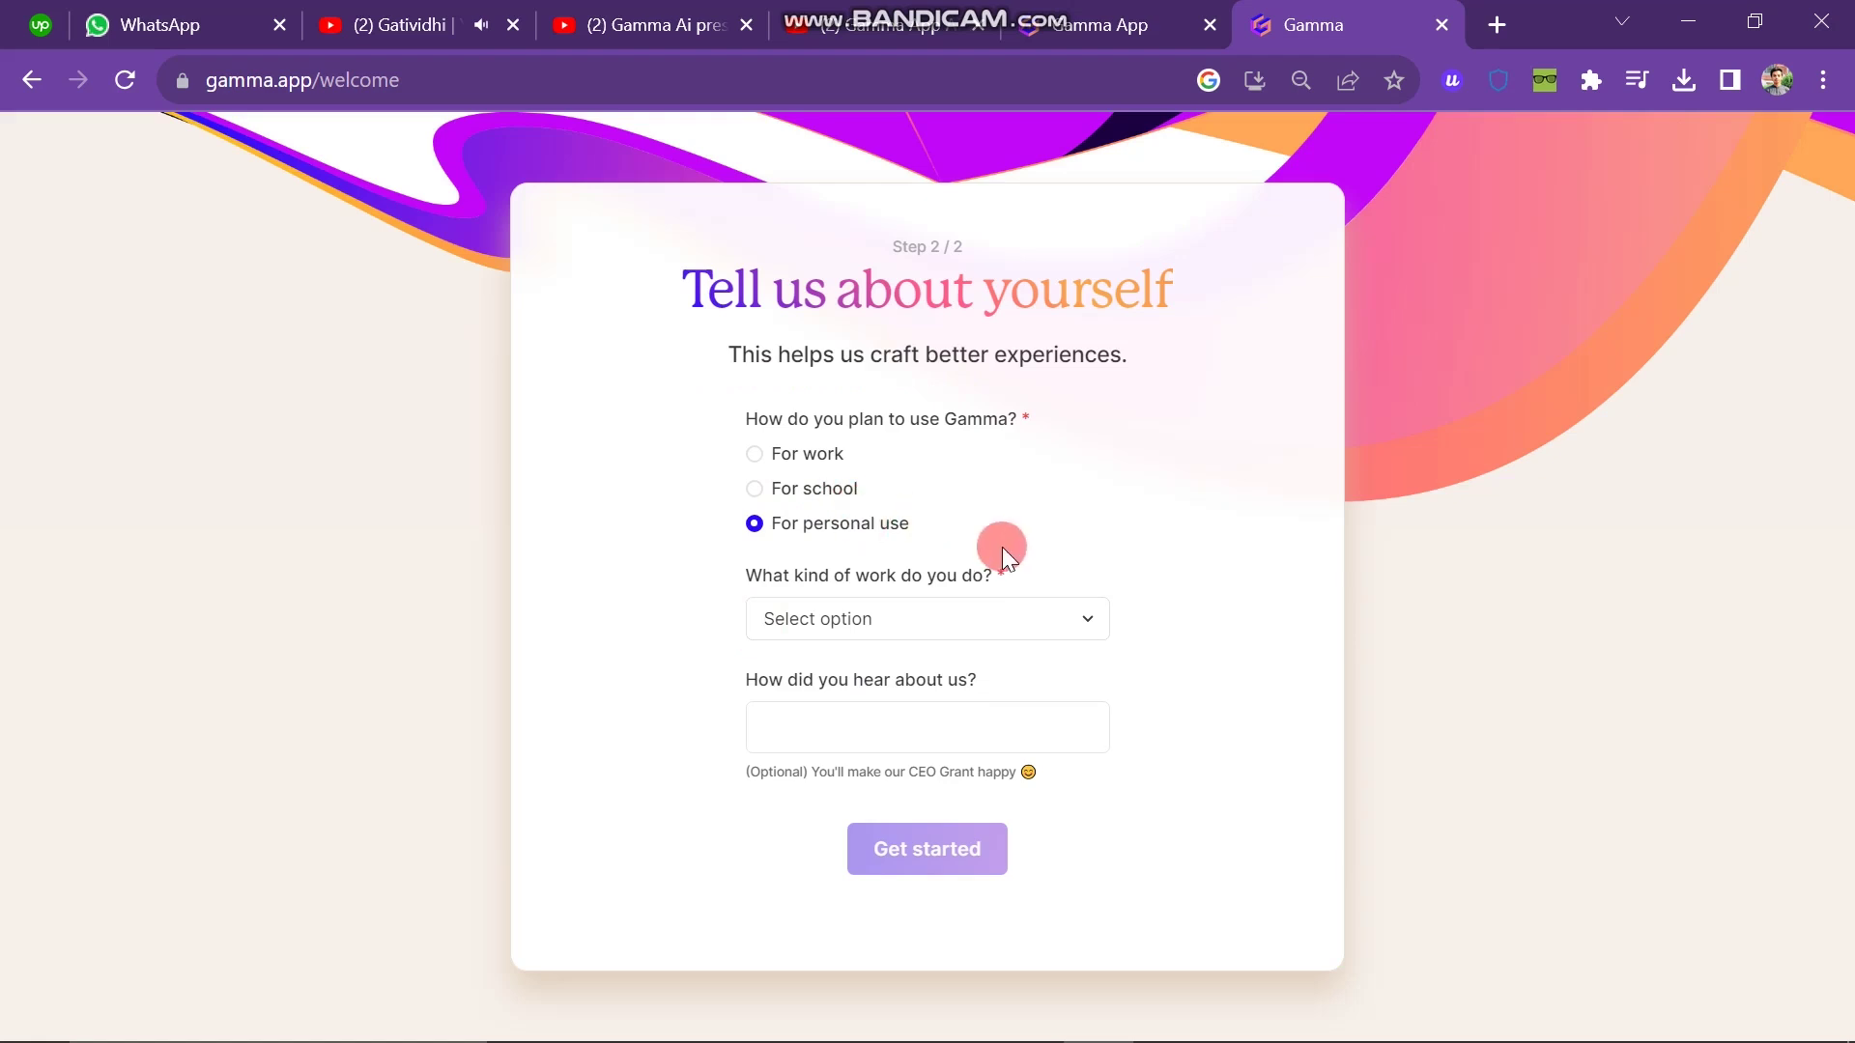
left_click(865, 618)
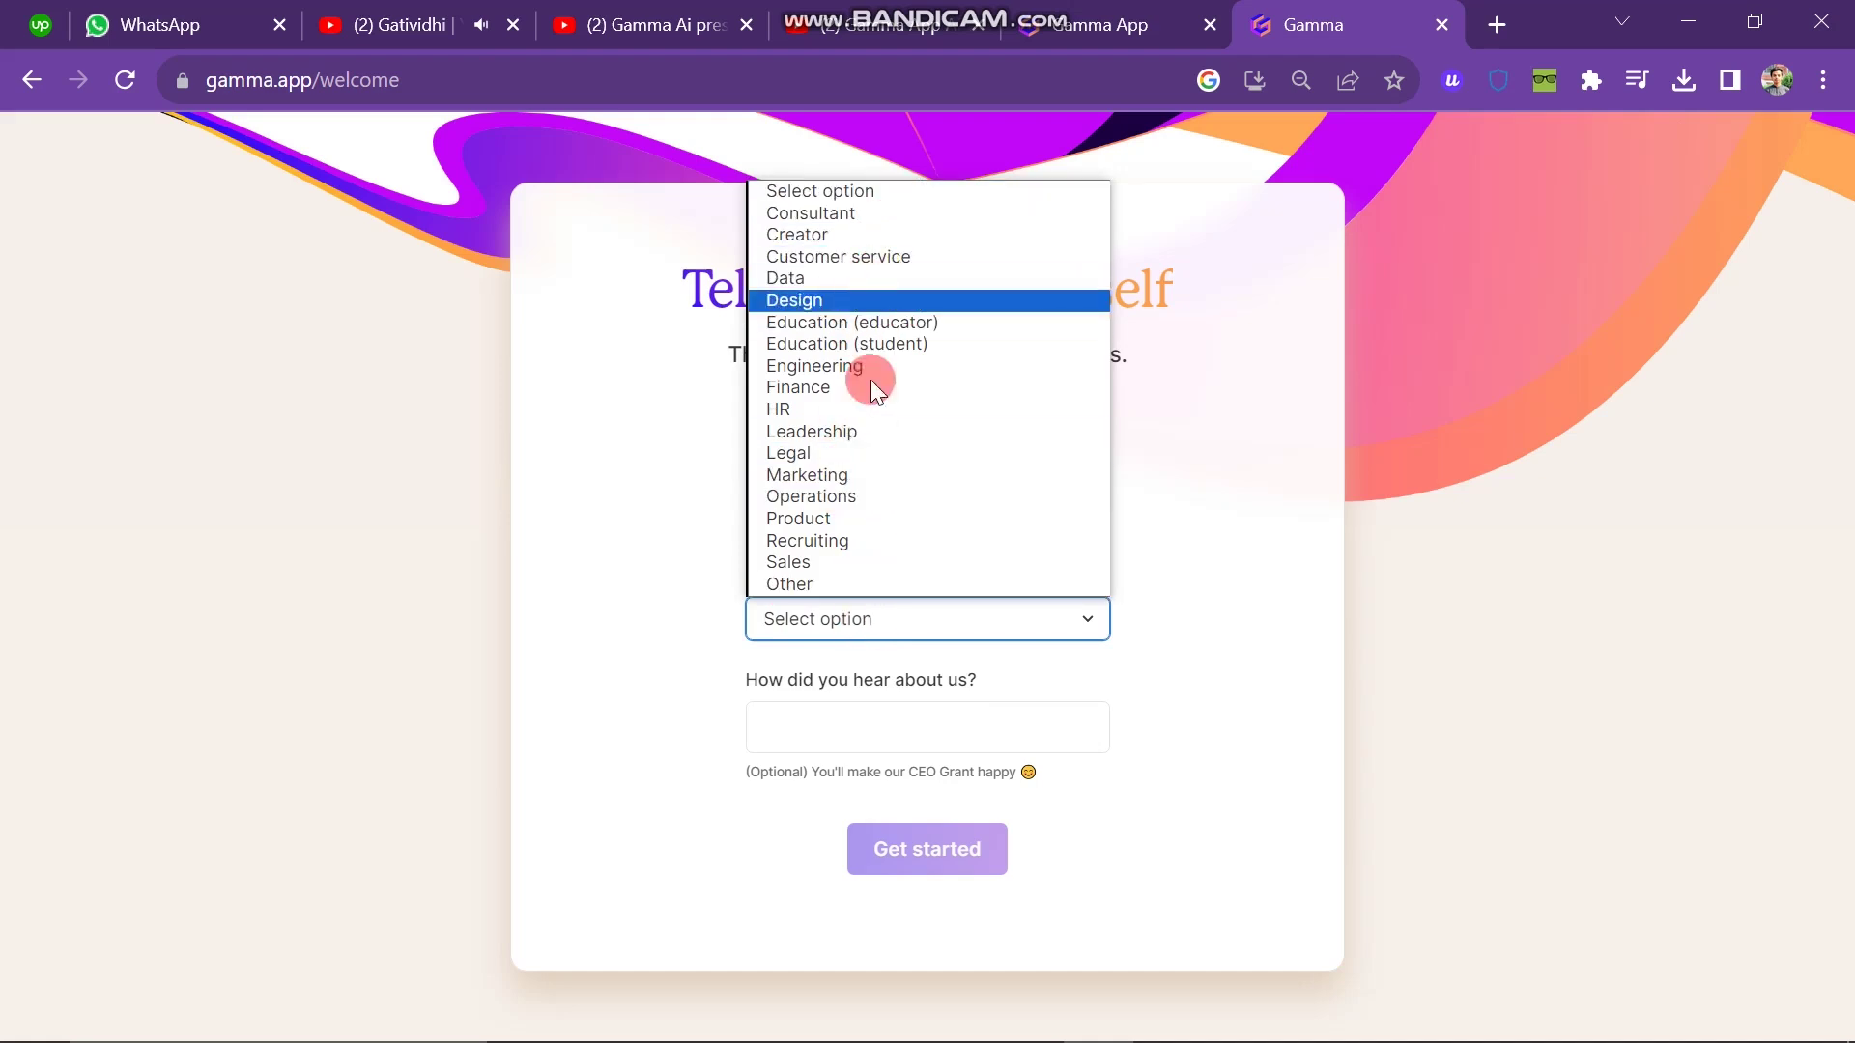
left_click(831, 582)
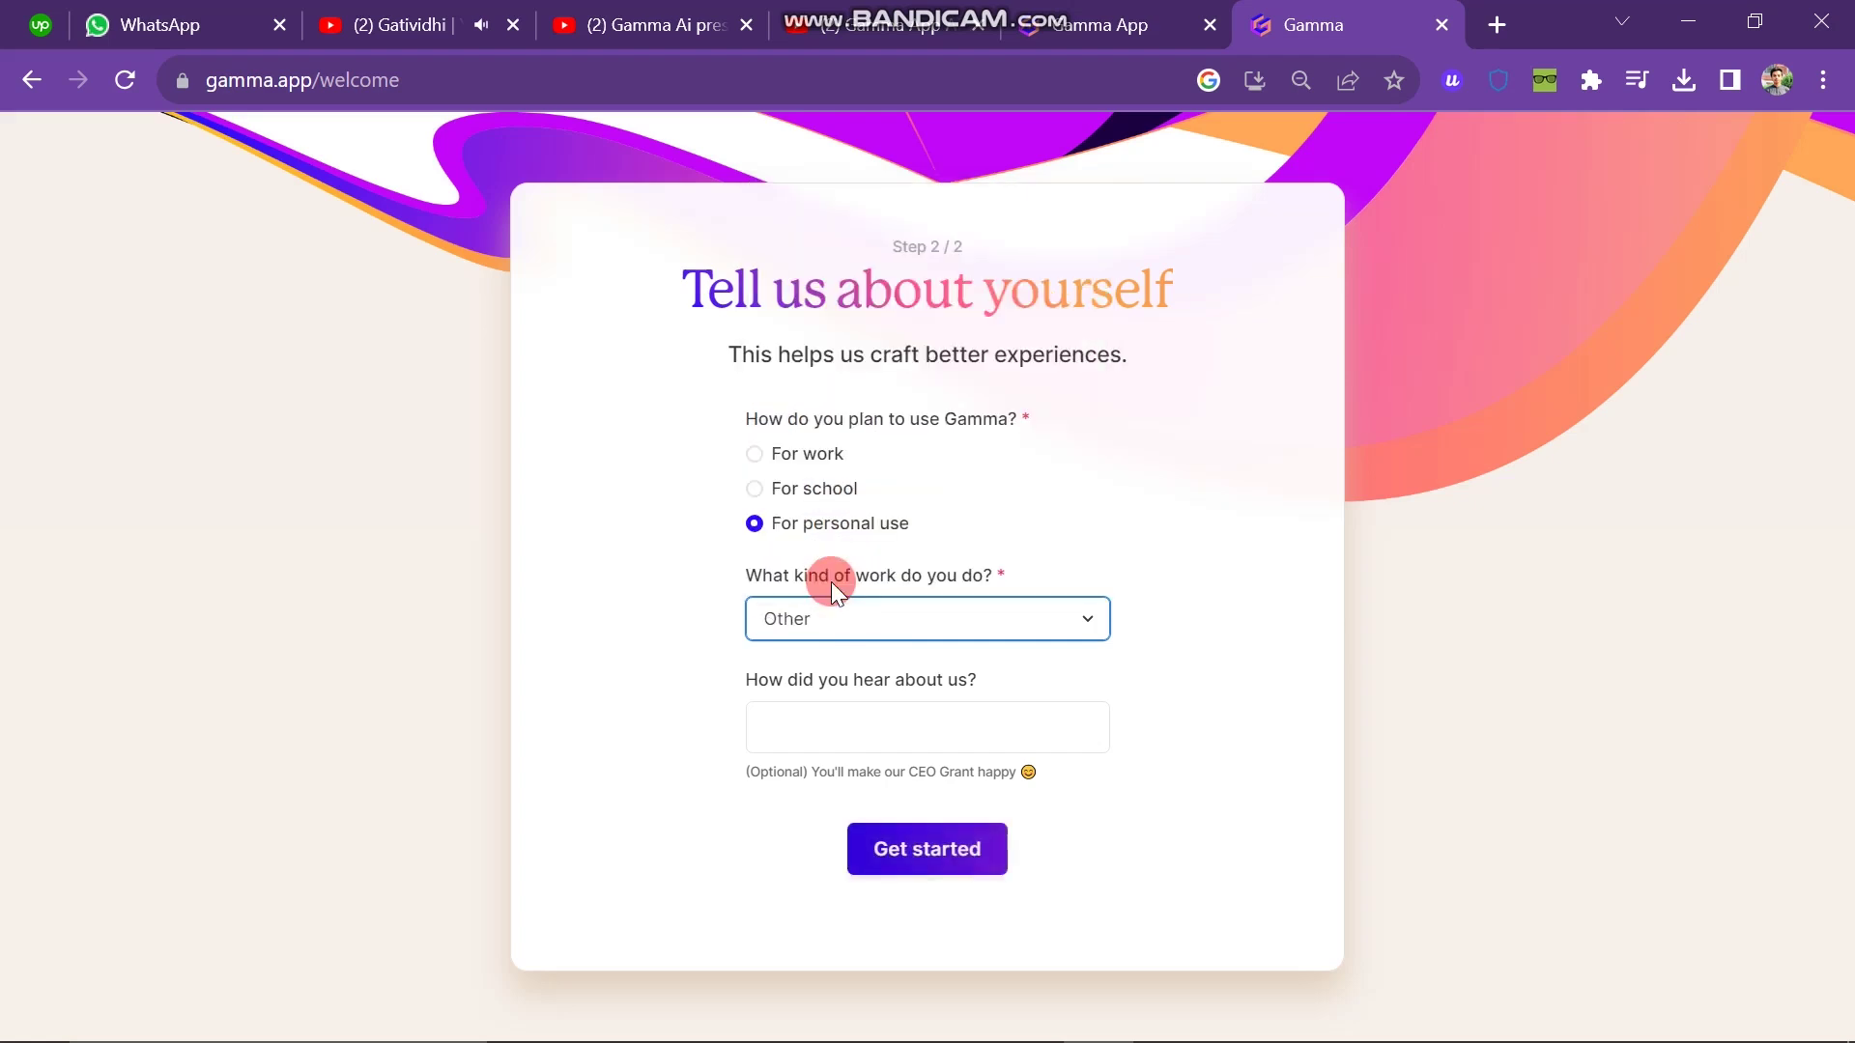
left_click(829, 732)
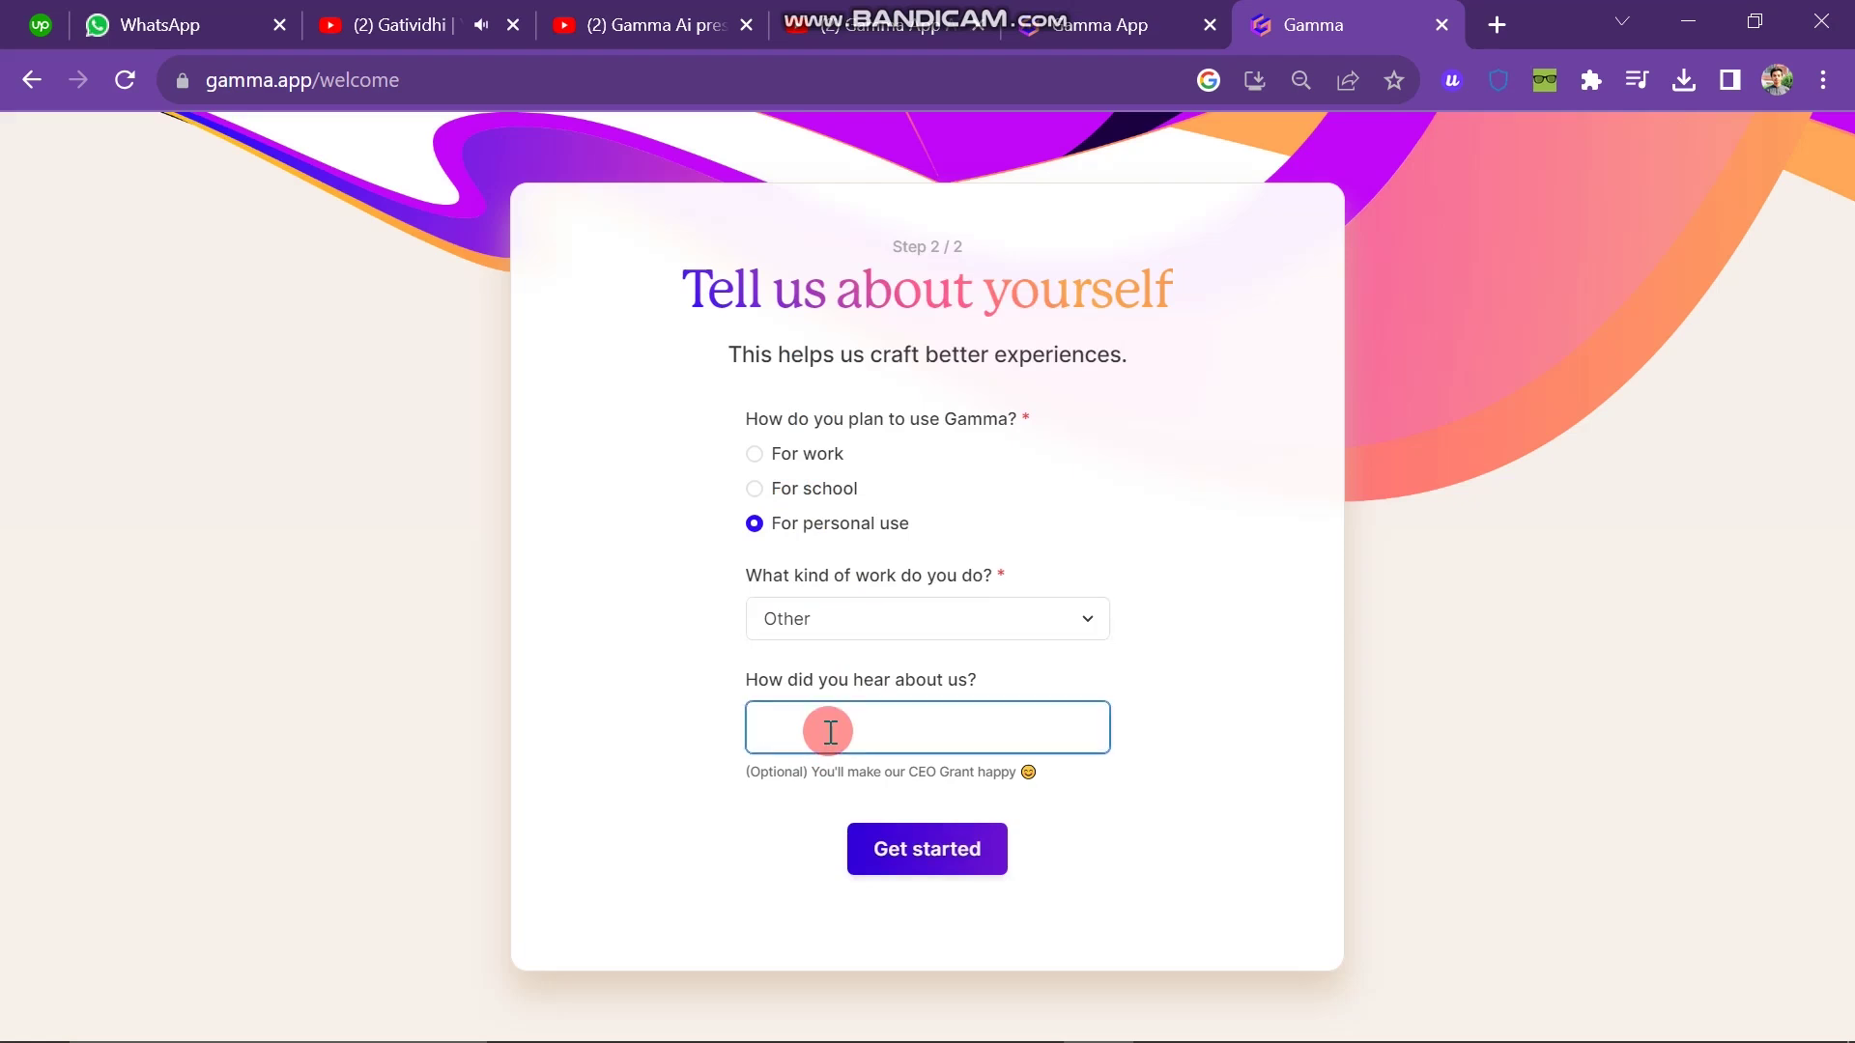
key("Return")
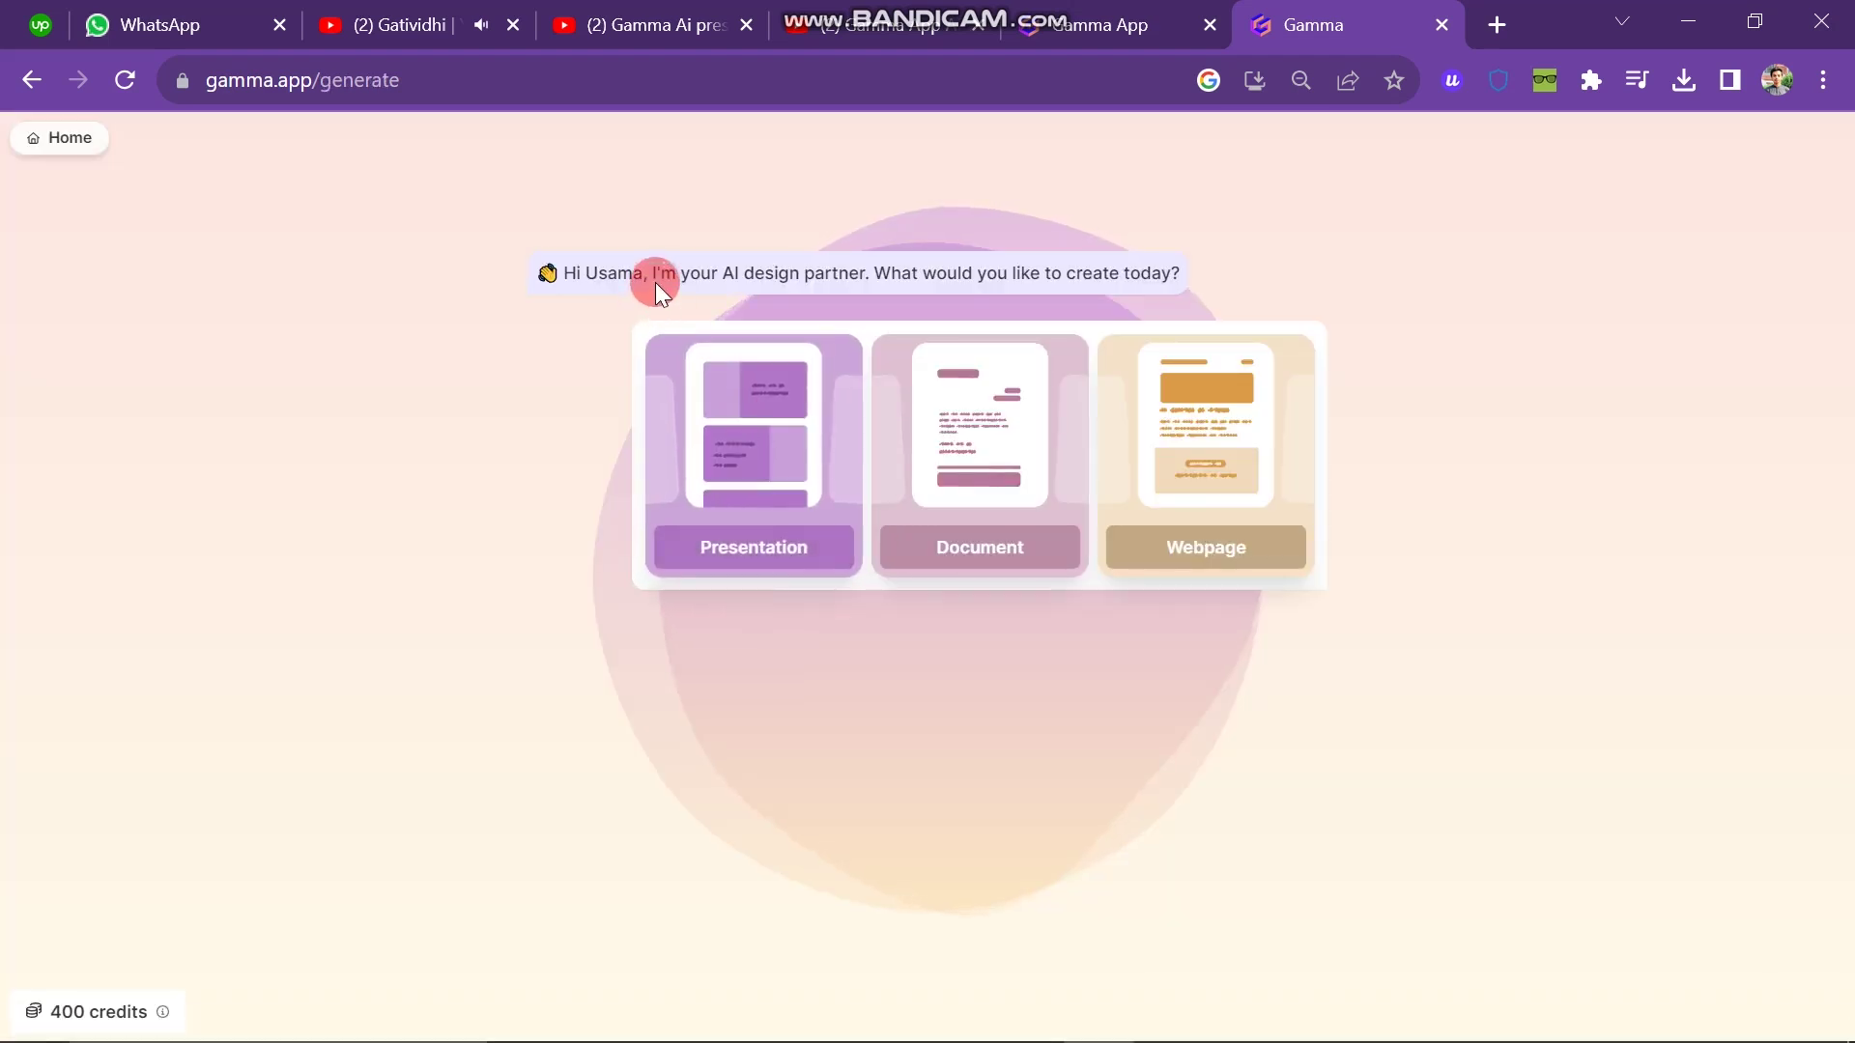
left_click_drag(656, 274, 1214, 261)
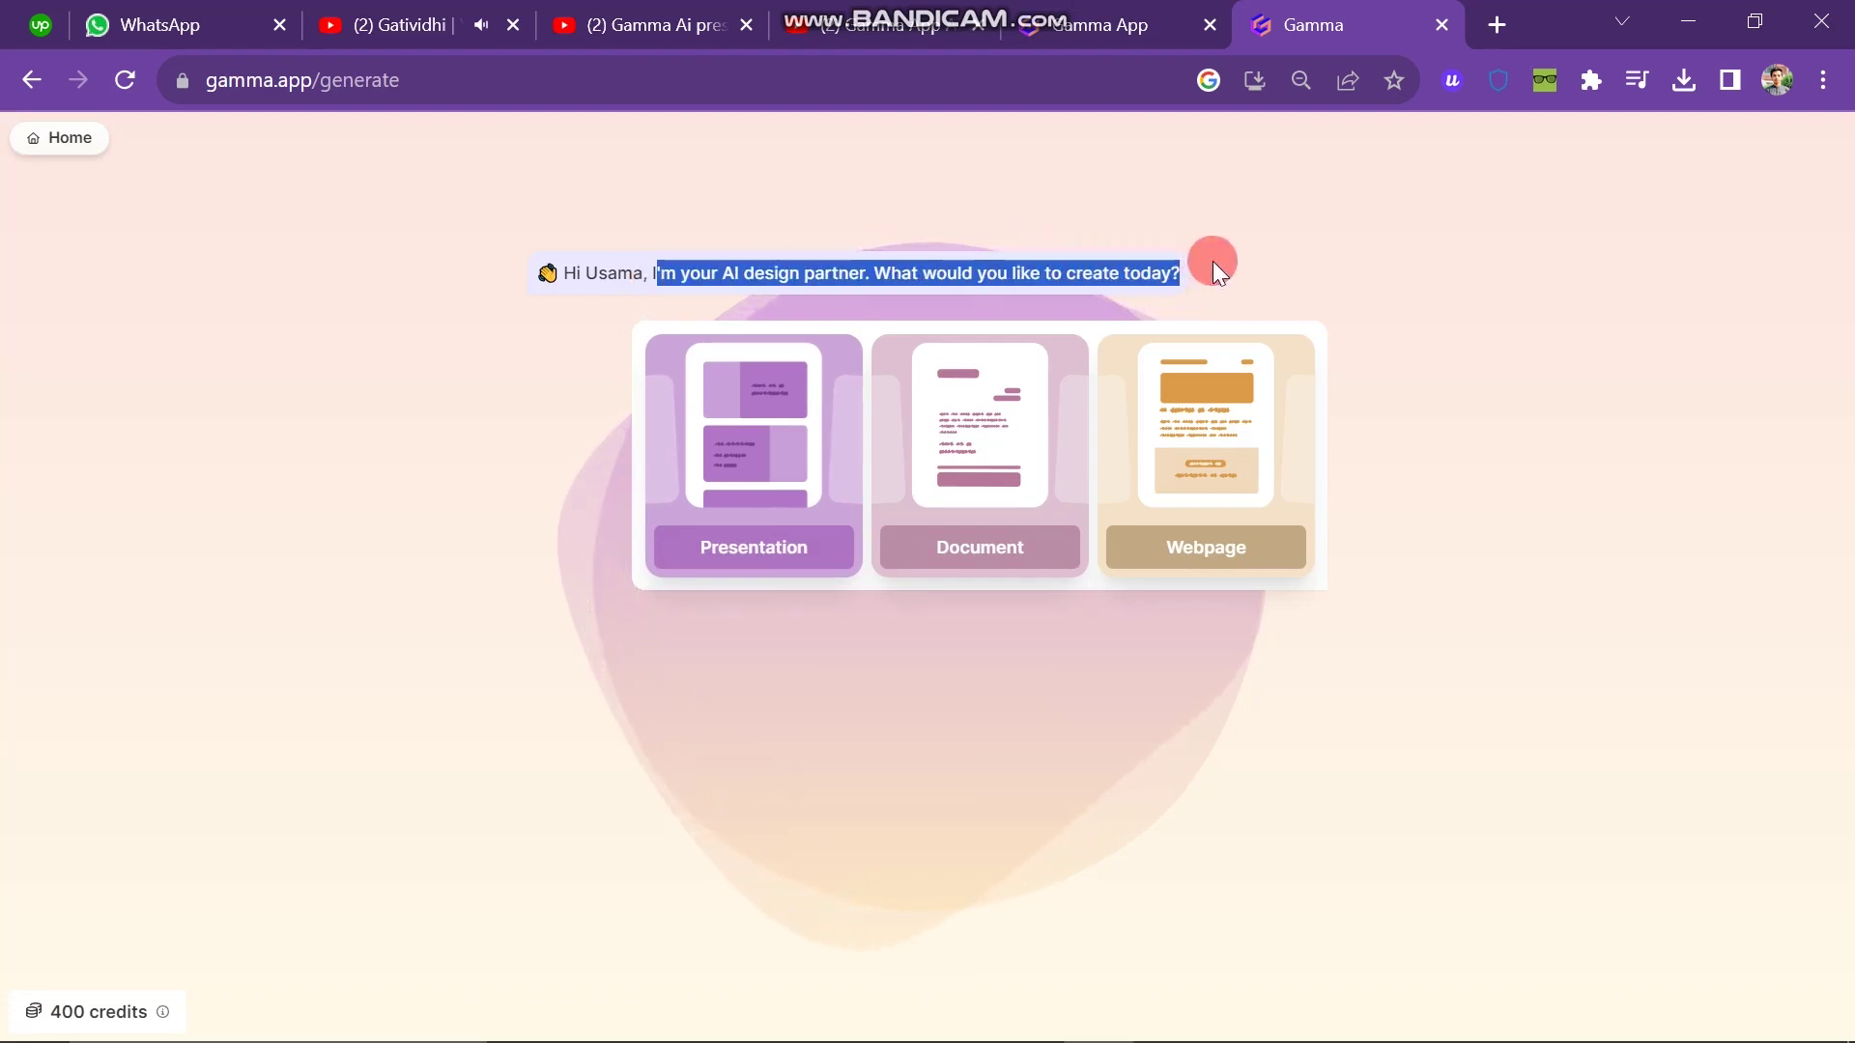
left_click(1421, 482)
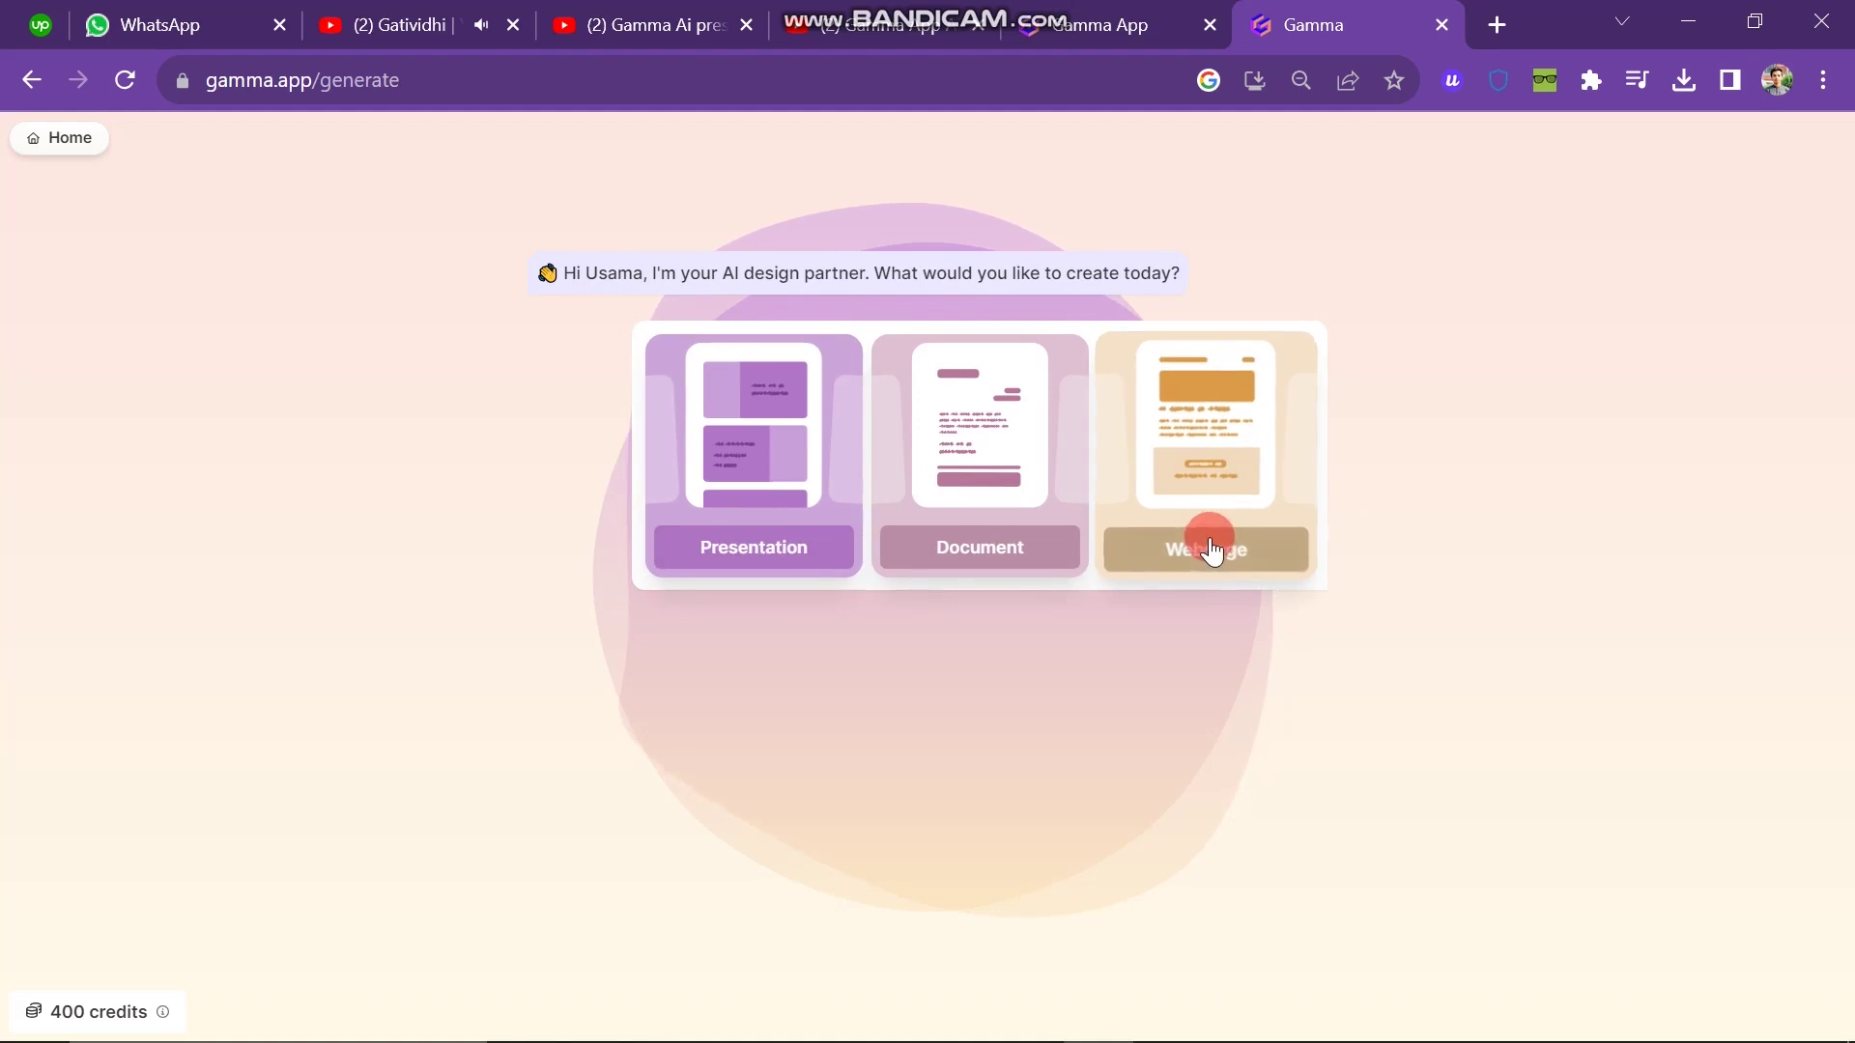
Step: Start a new Presentation on the topic 'College'
left_click(740, 525)
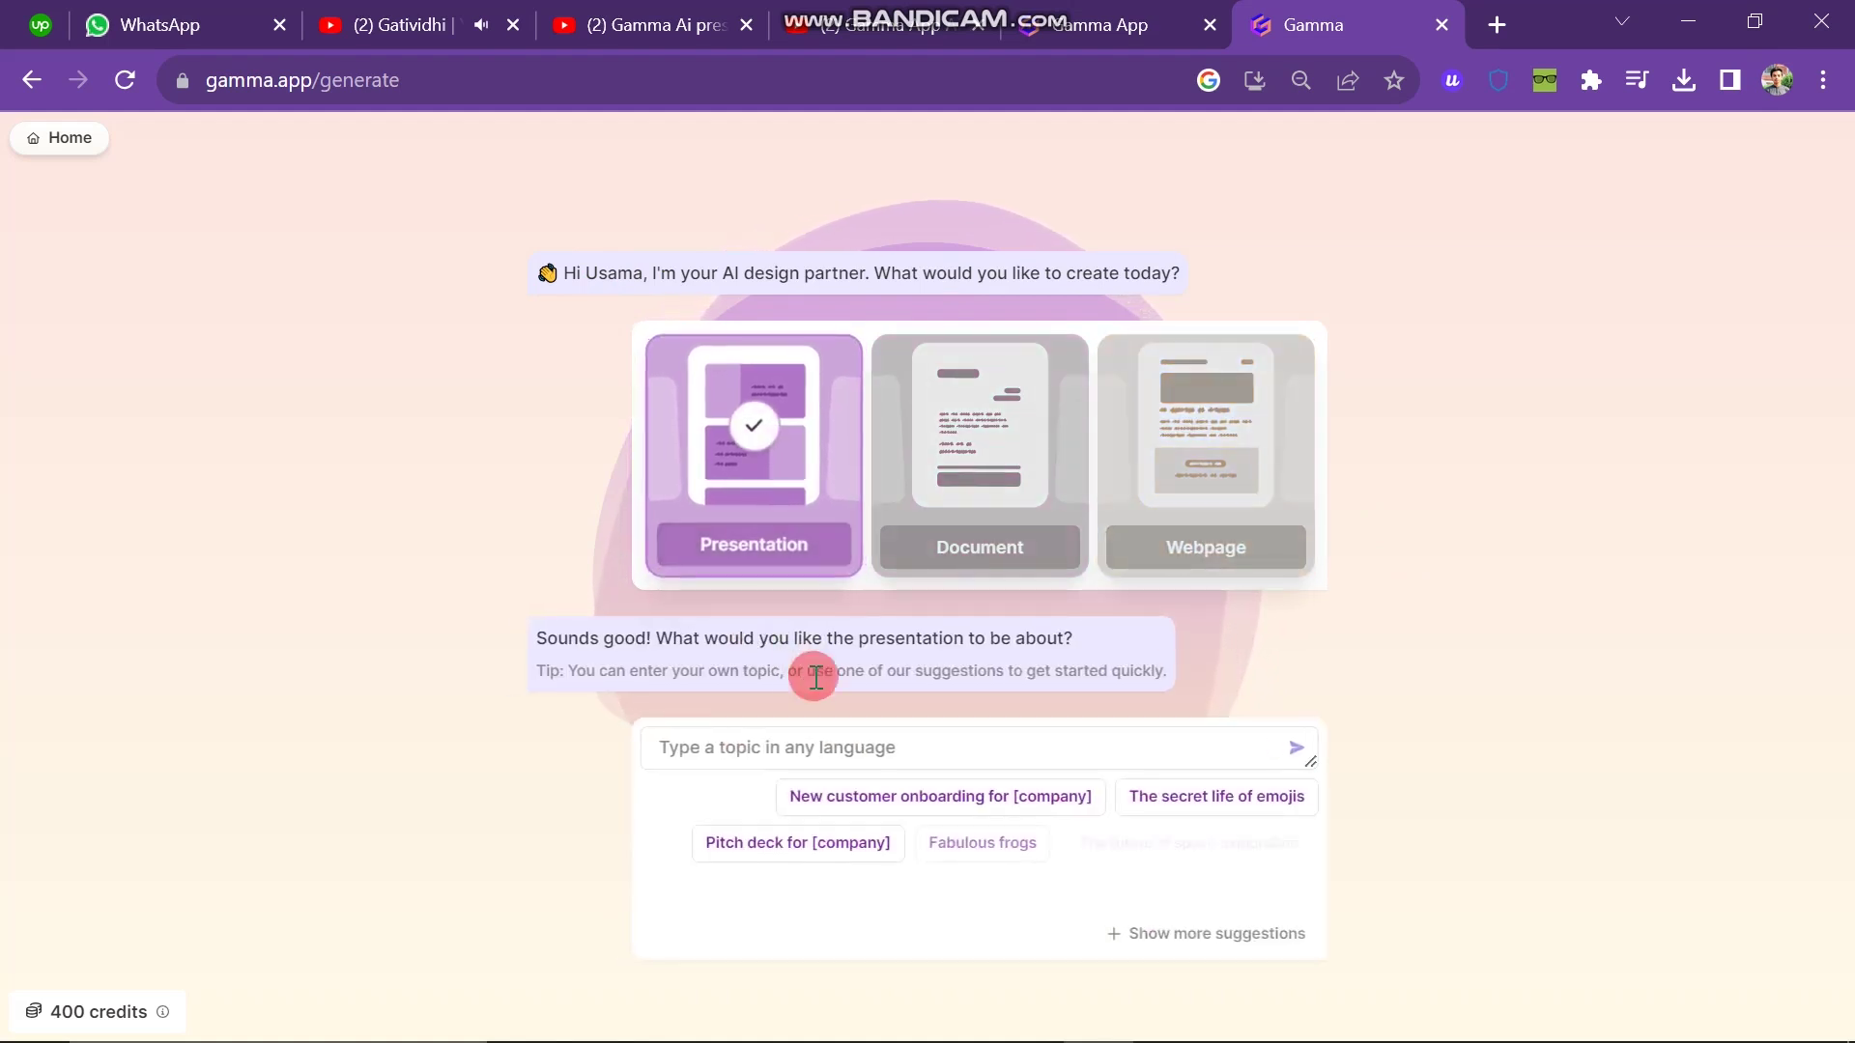
type("College")
key("Return")
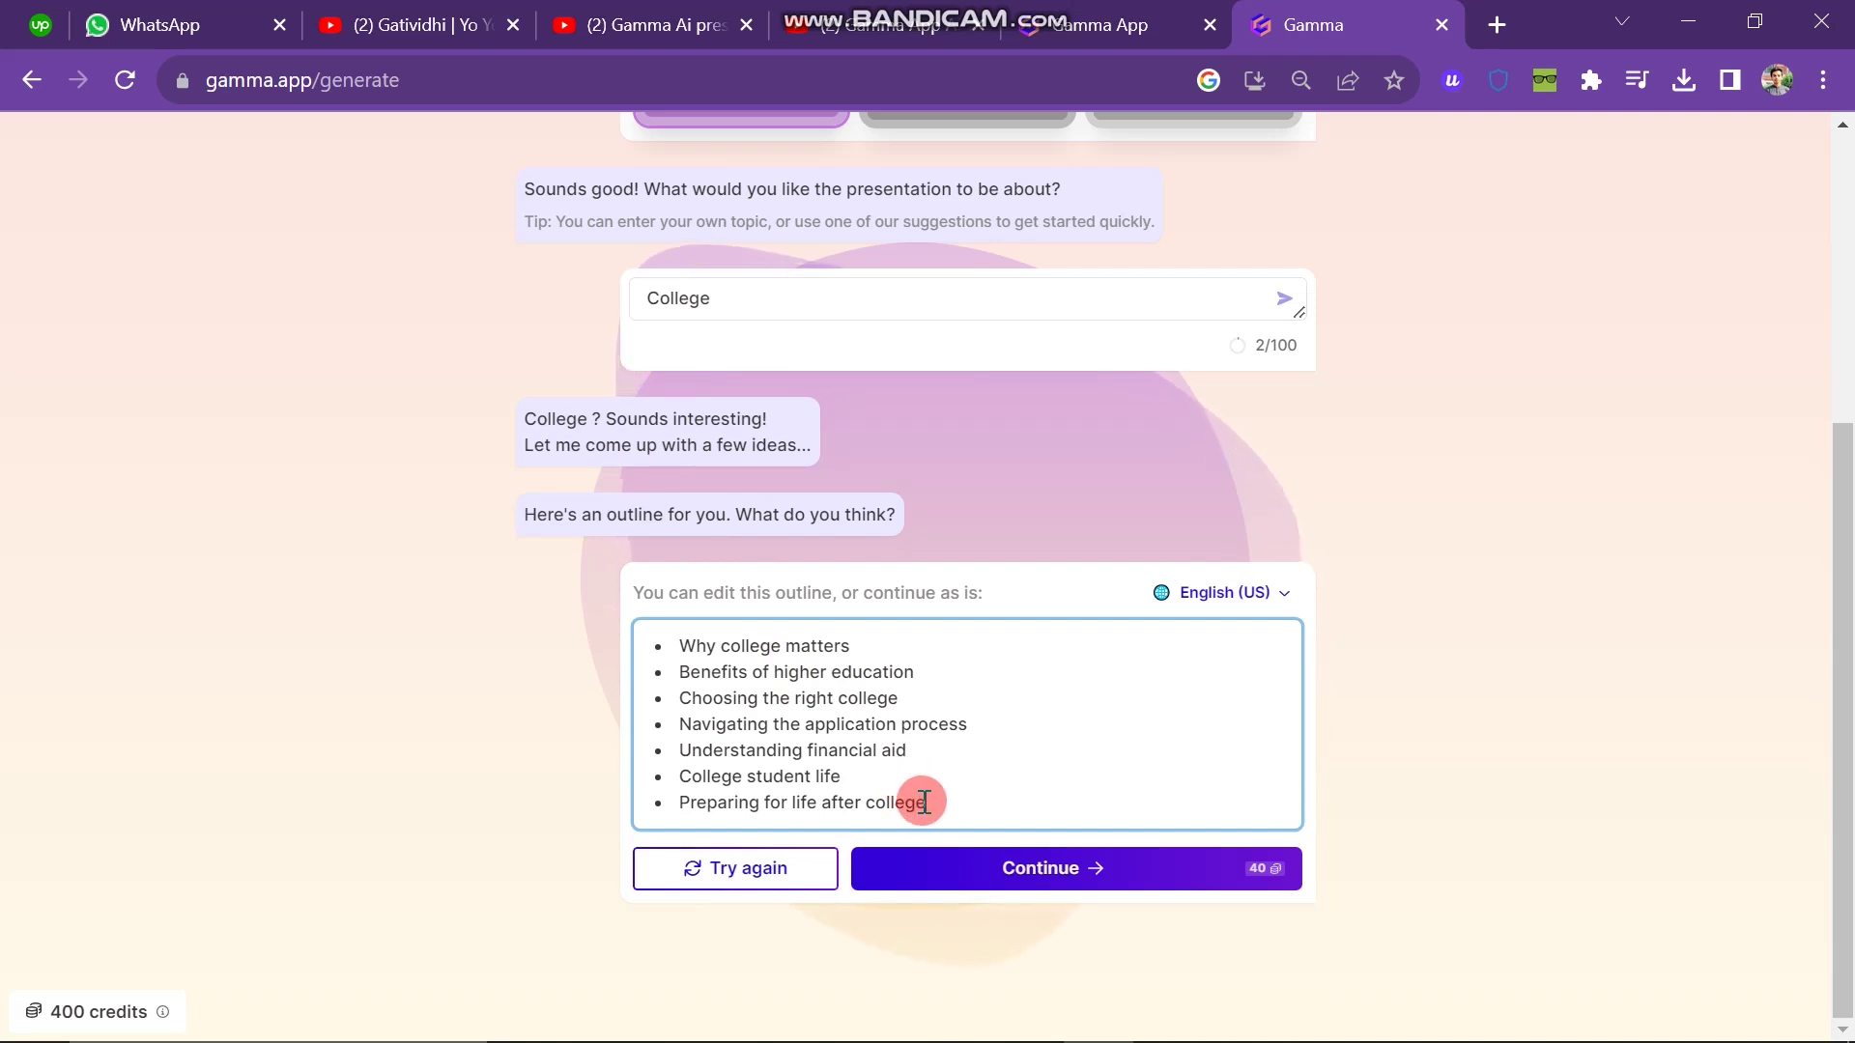
Step: Shorten the last outline point to 'life after college' and accept the outline
left_click_drag(925, 803, 676, 829)
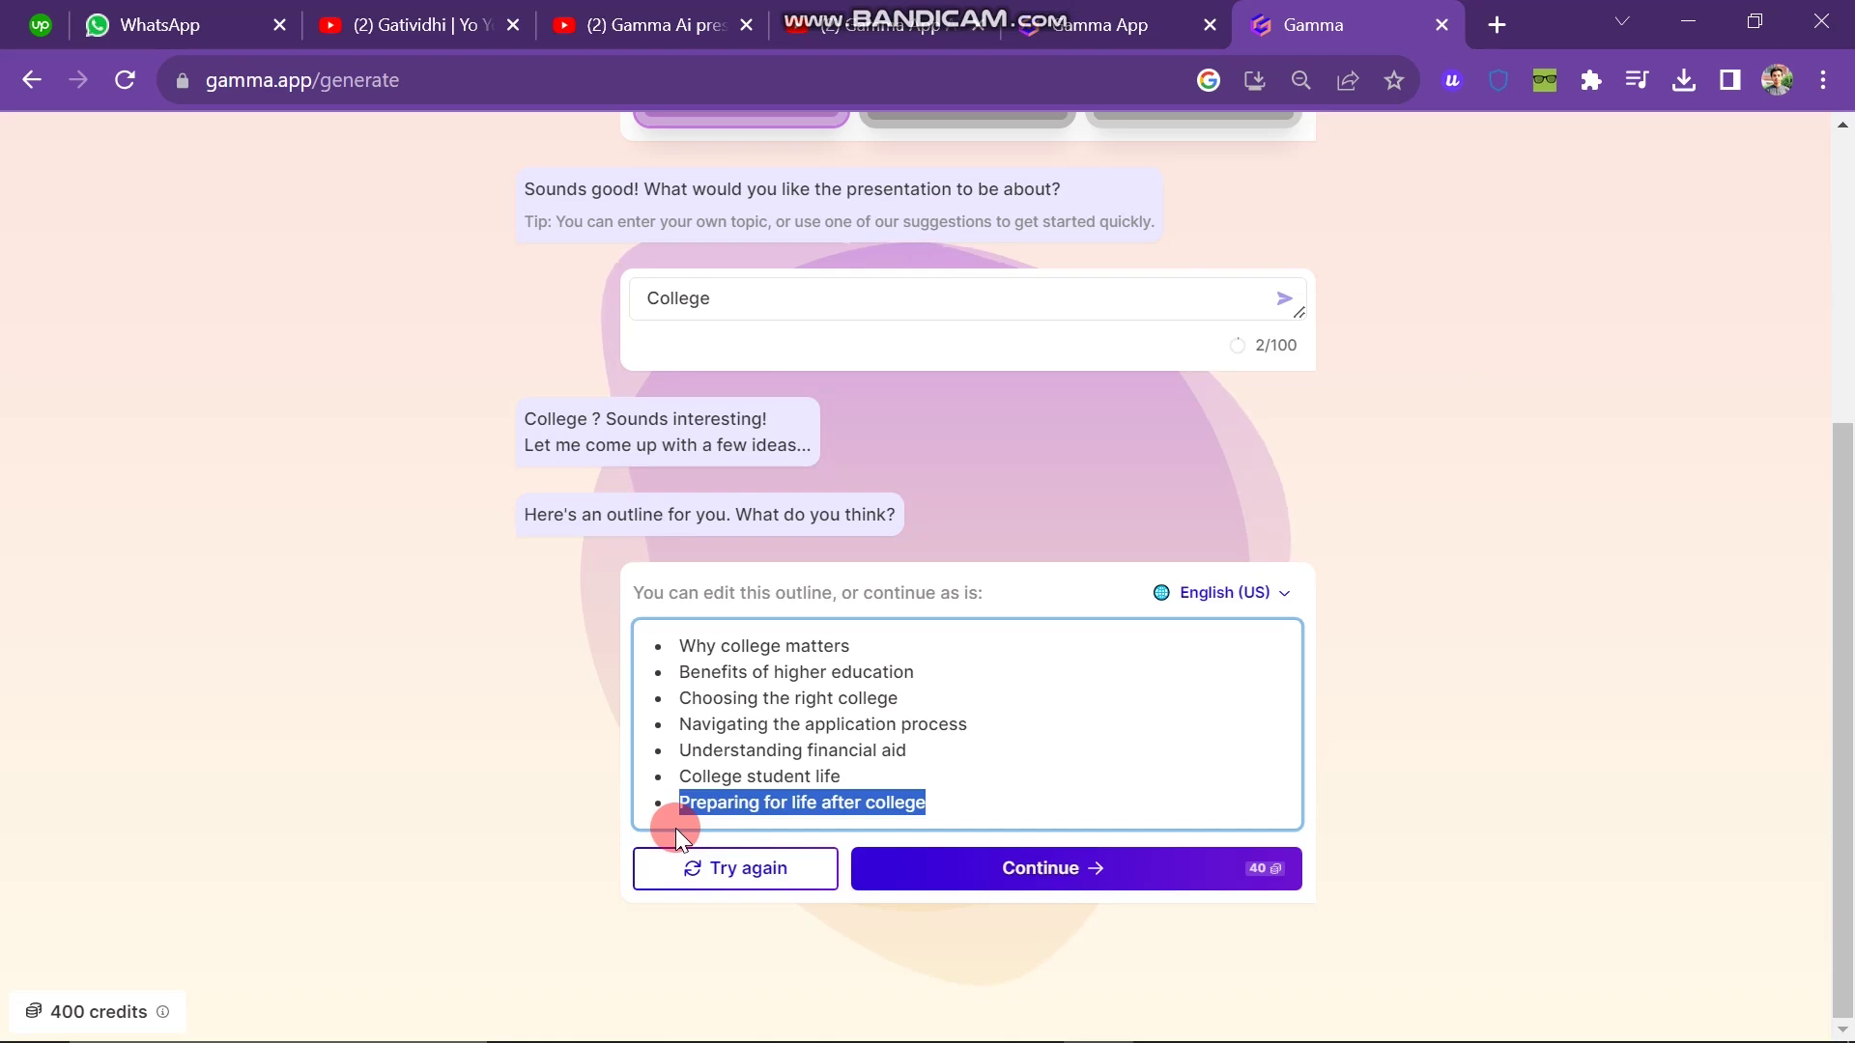
key("BackSpace")
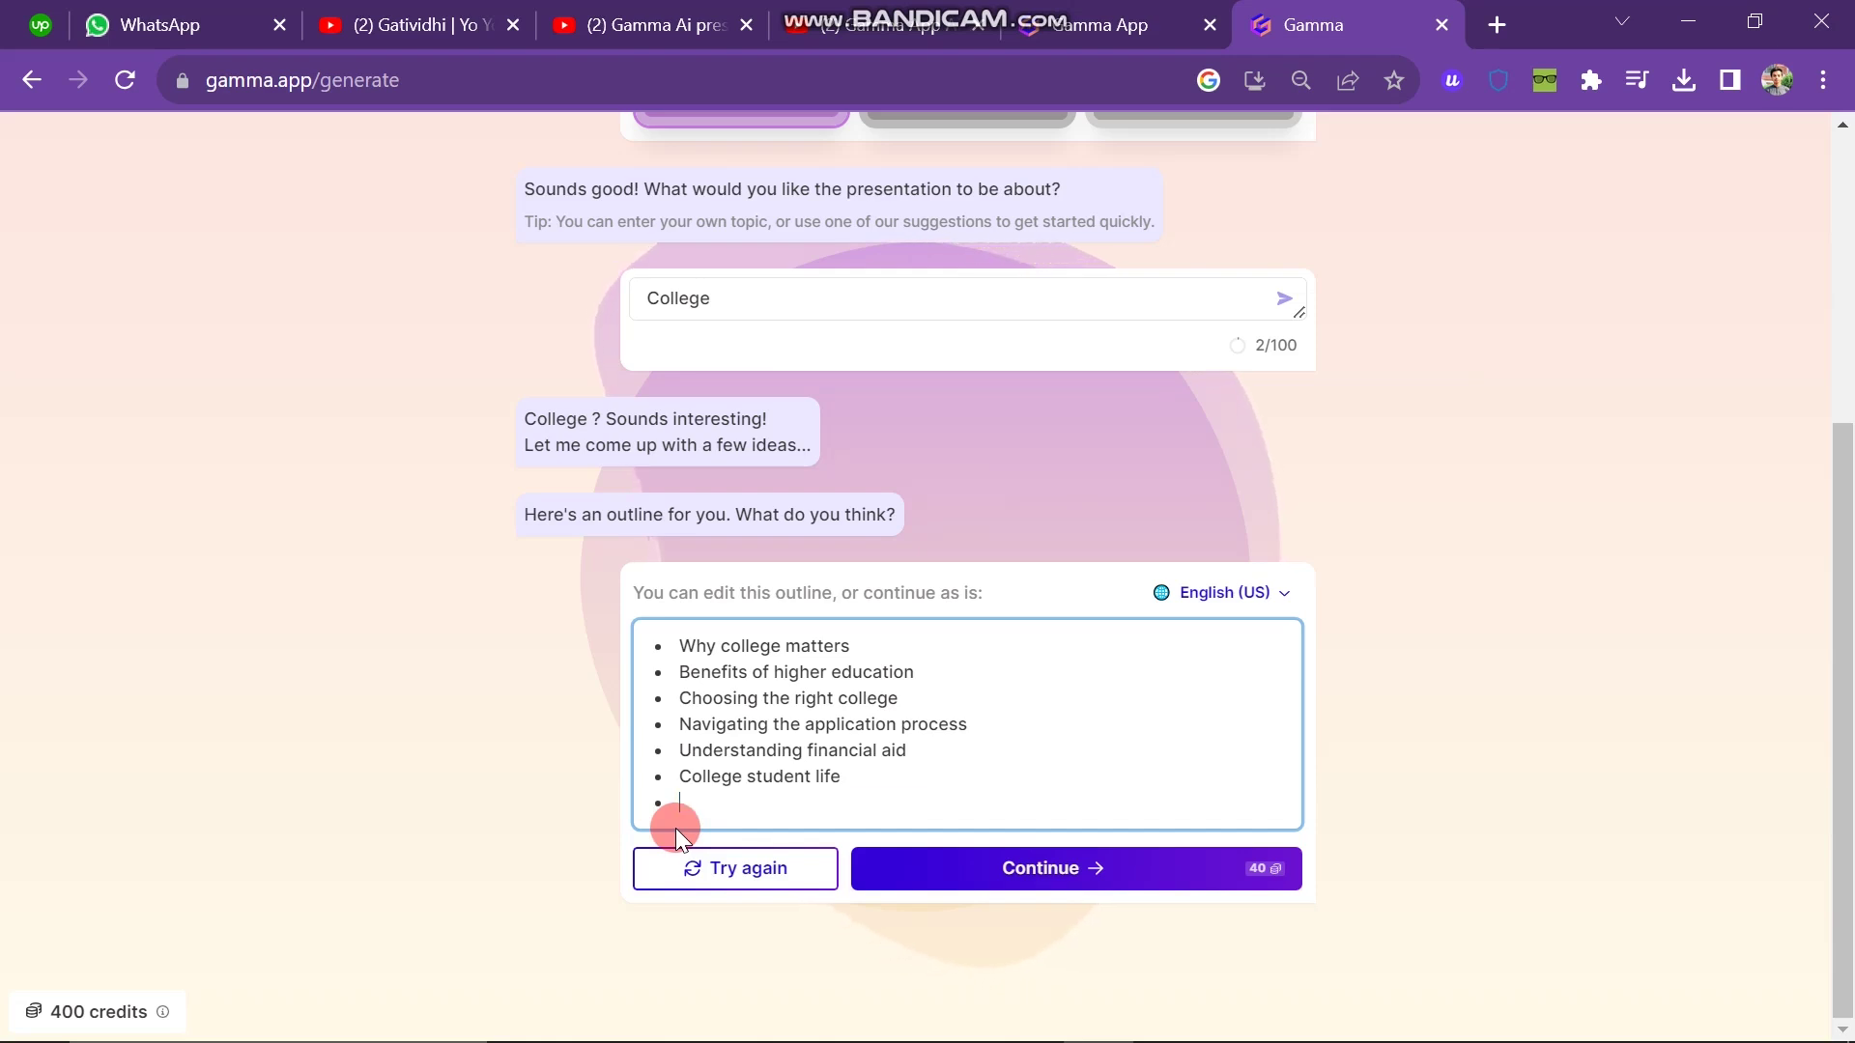
key("ctrl+z")
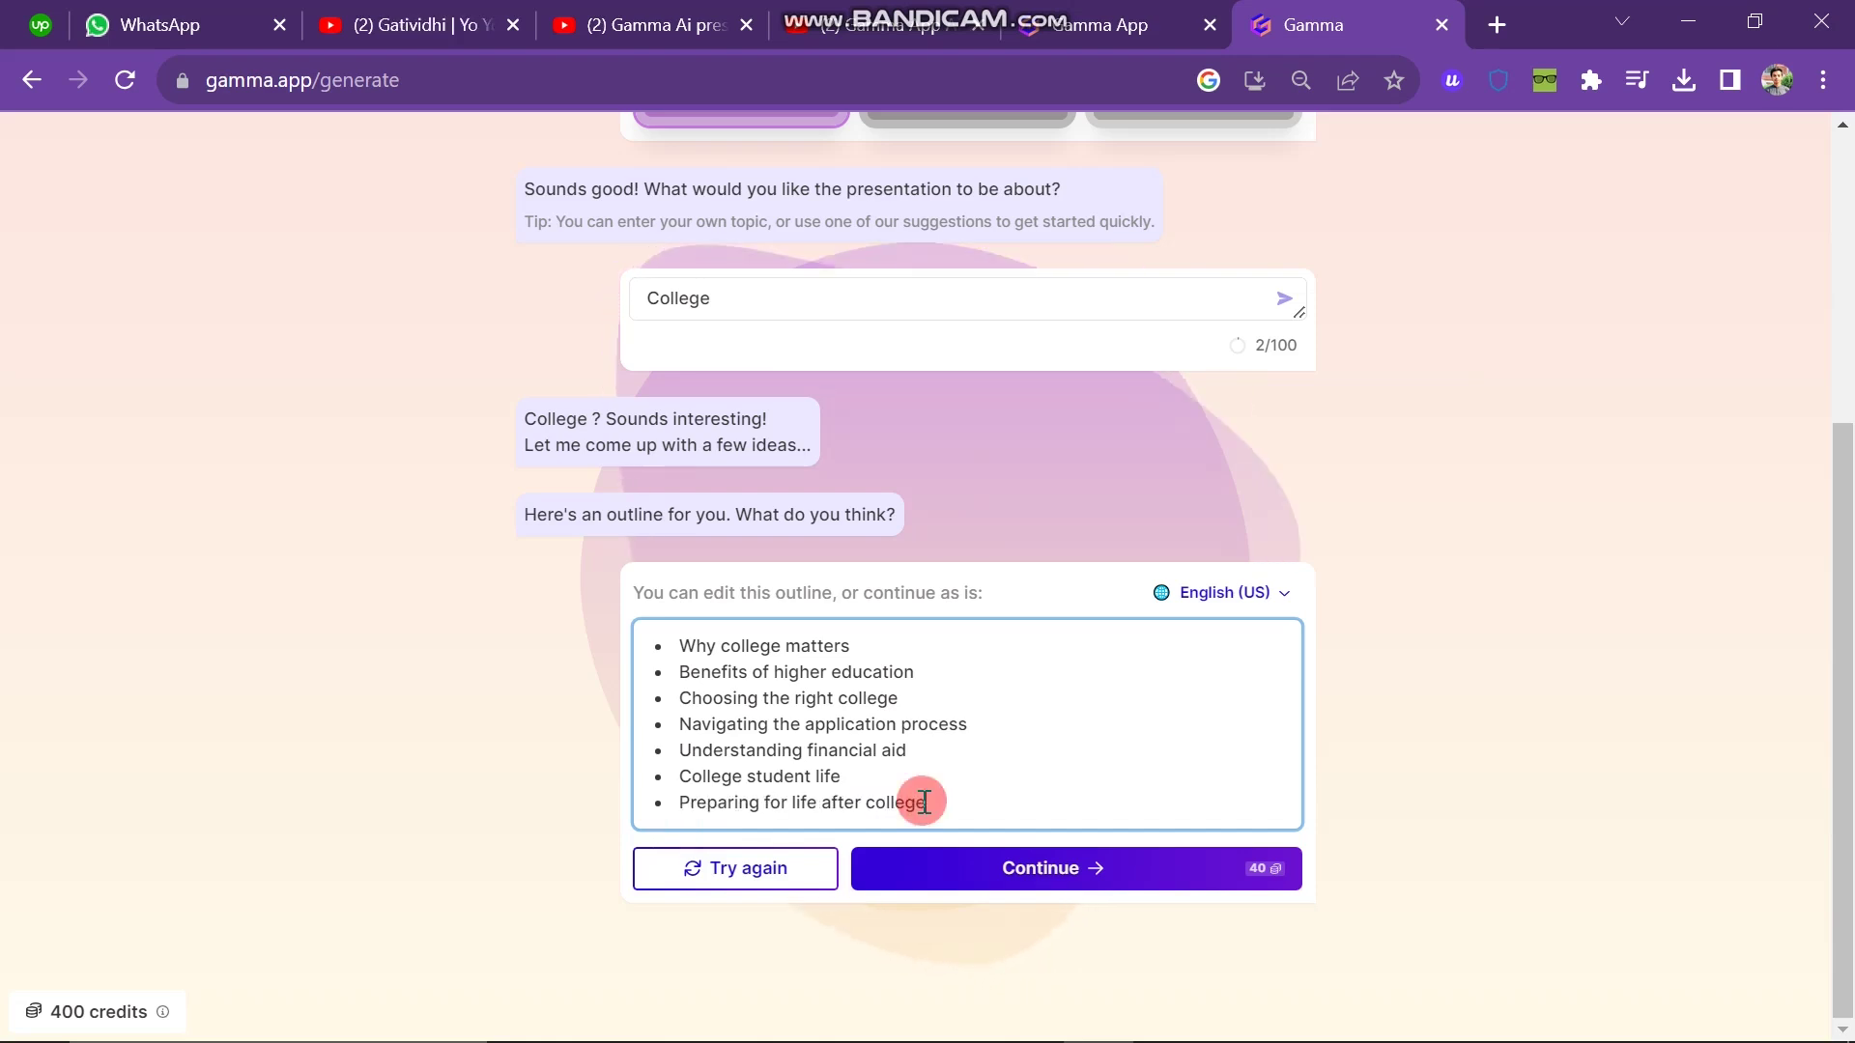
left_click_drag(764, 805, 675, 827)
key("BackSpace")
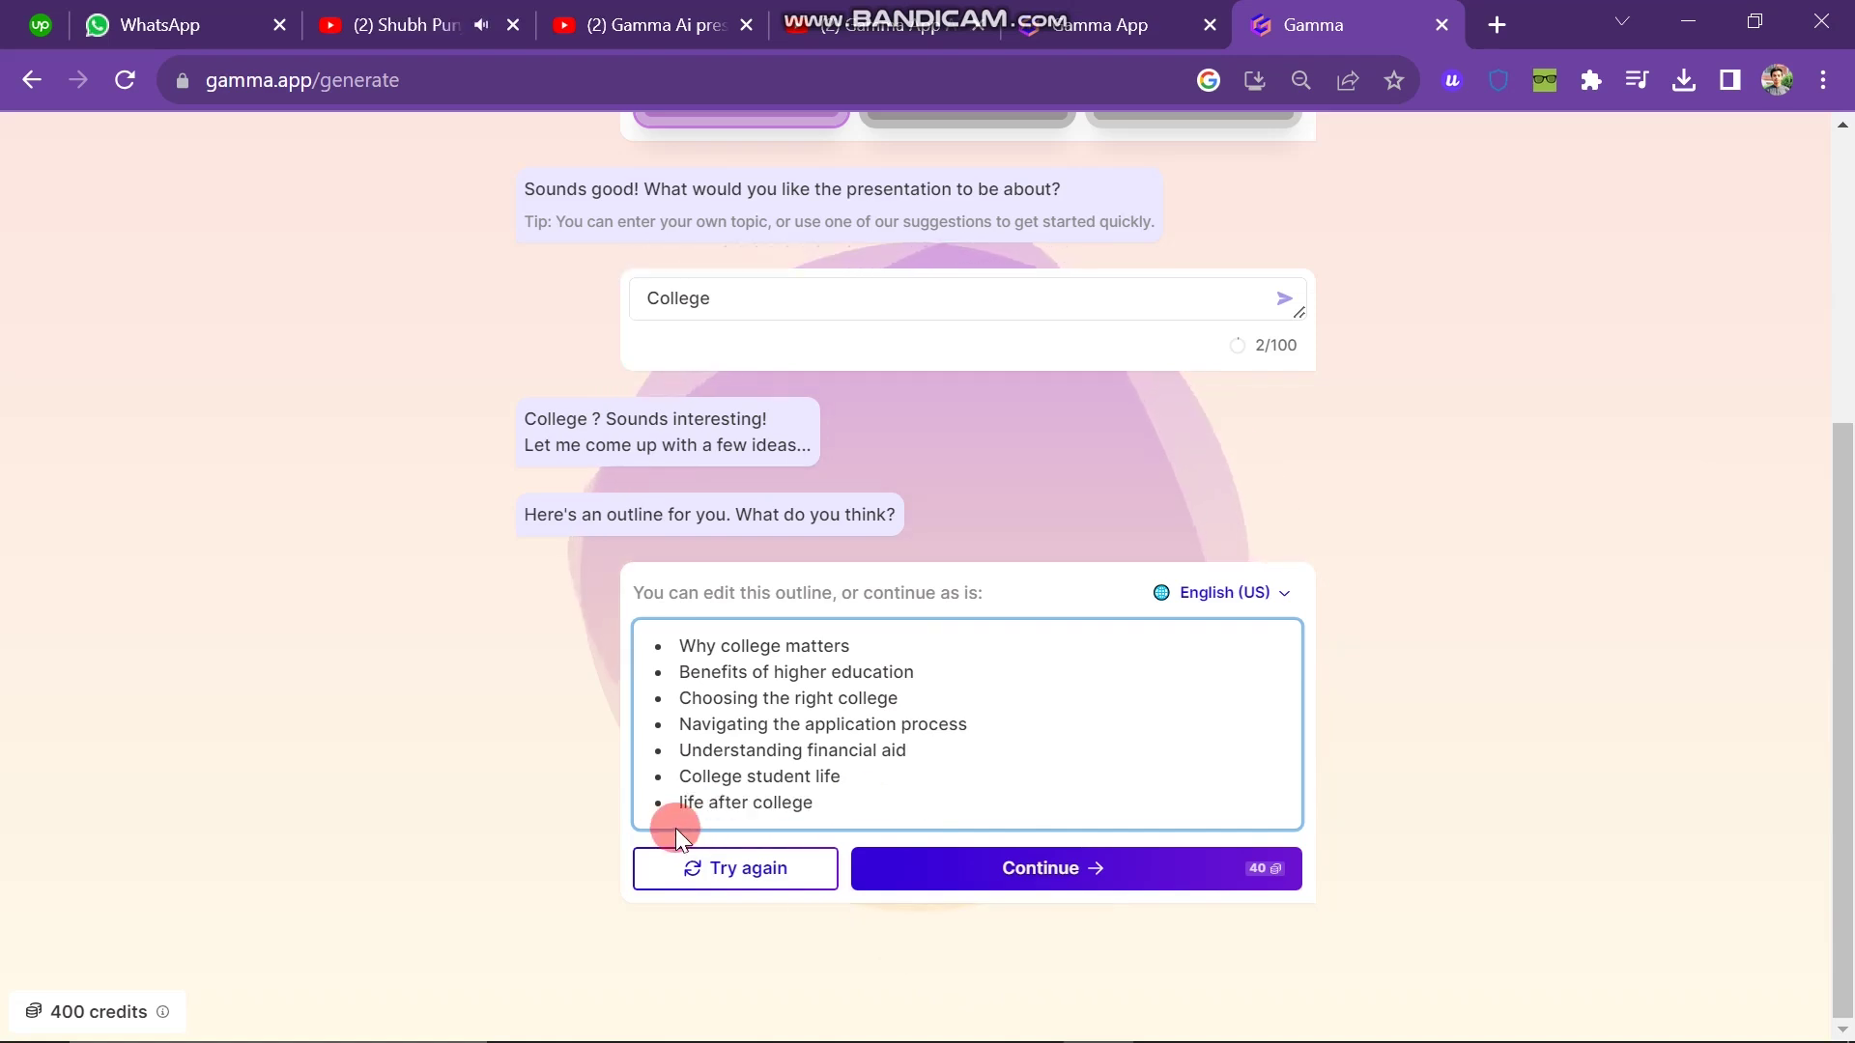
left_click(980, 807)
left_click(1208, 875)
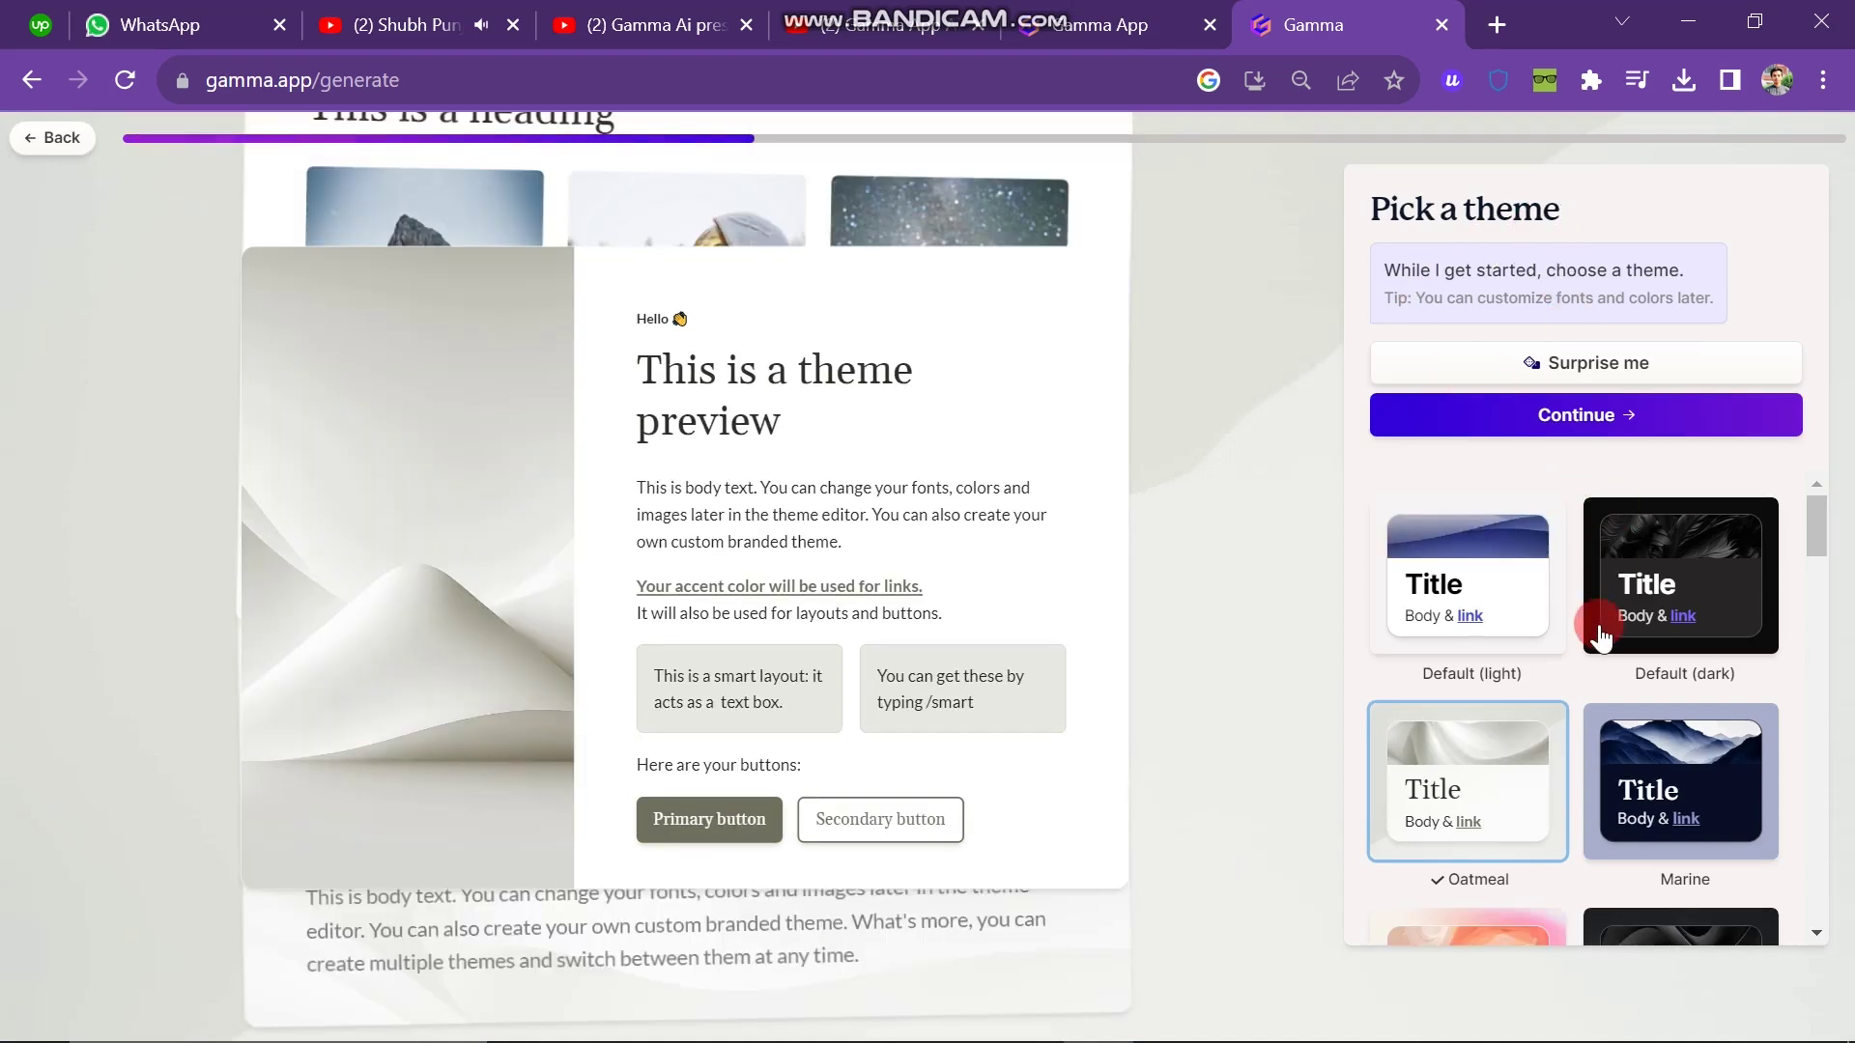
Step: Browse the theme list, keep Pearl selected, and generate the College deck
scroll(1599, 623, "down", 5)
scroll(1599, 636, "down", 8)
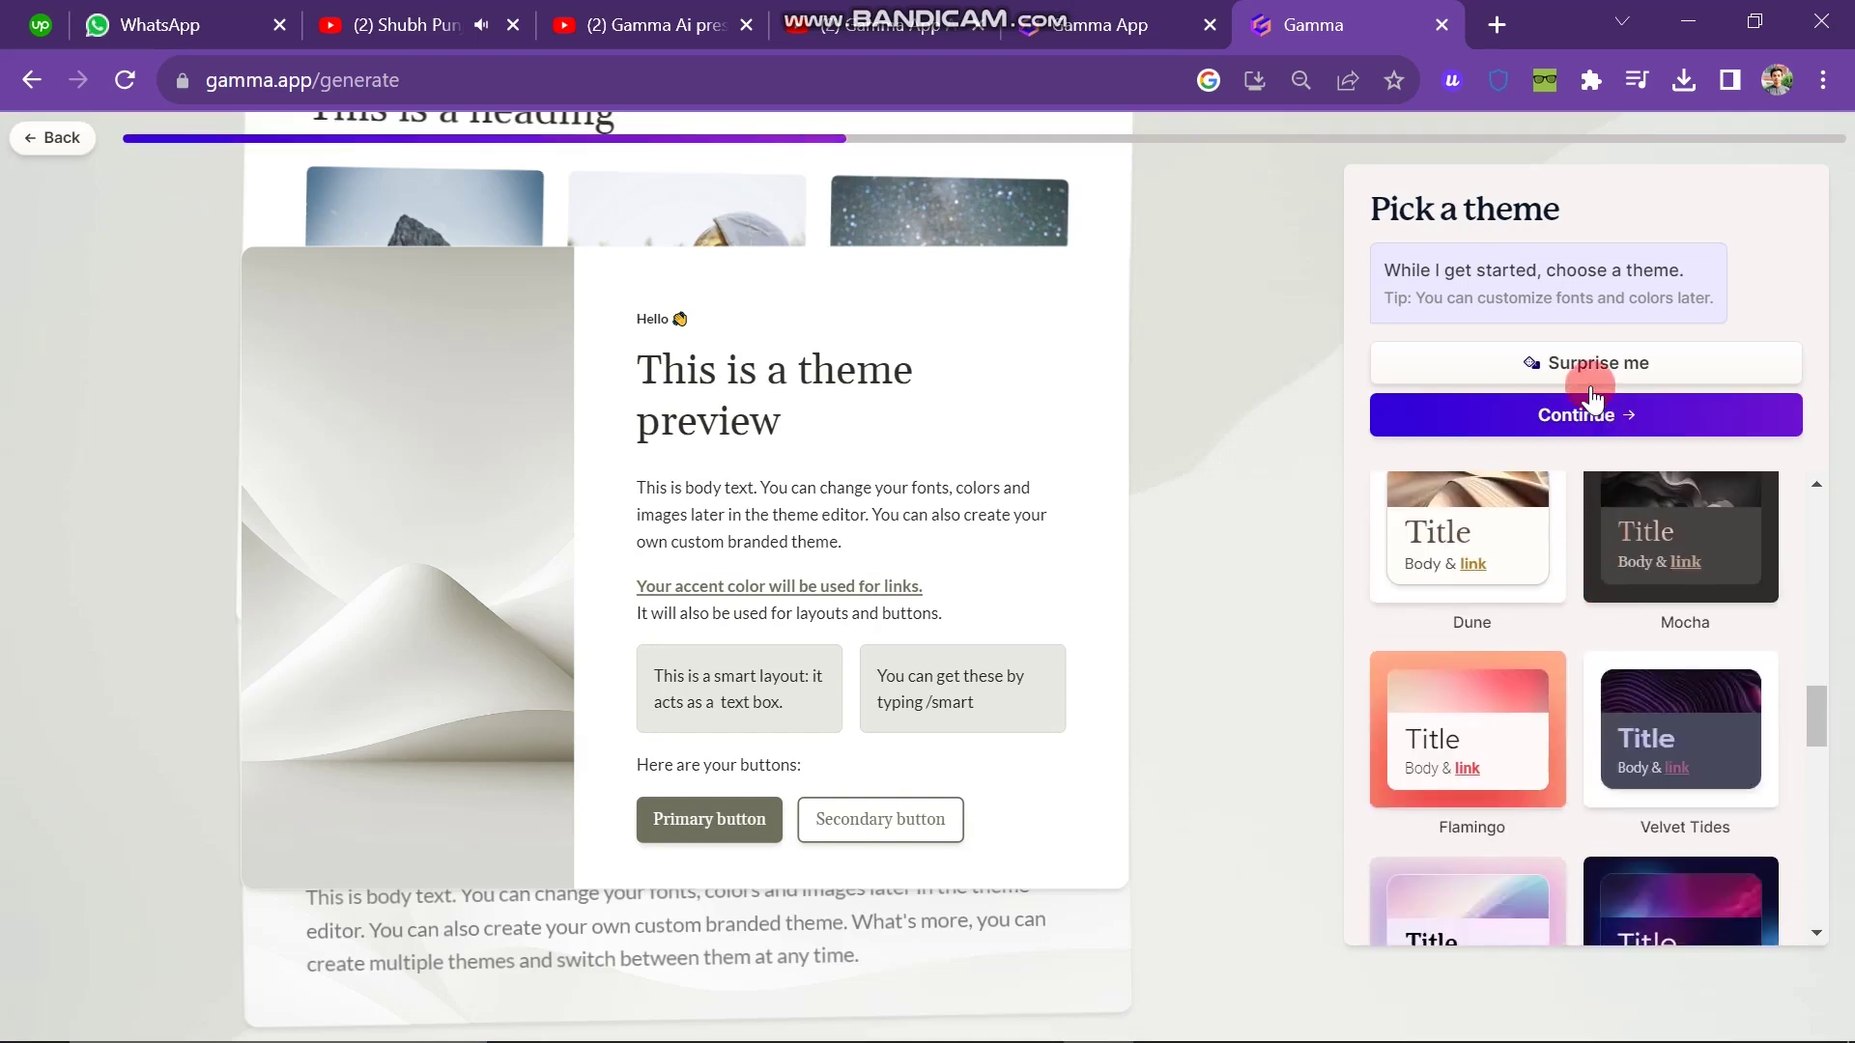
scroll(1585, 611, "up", 3)
scroll(1586, 611, "up", 5)
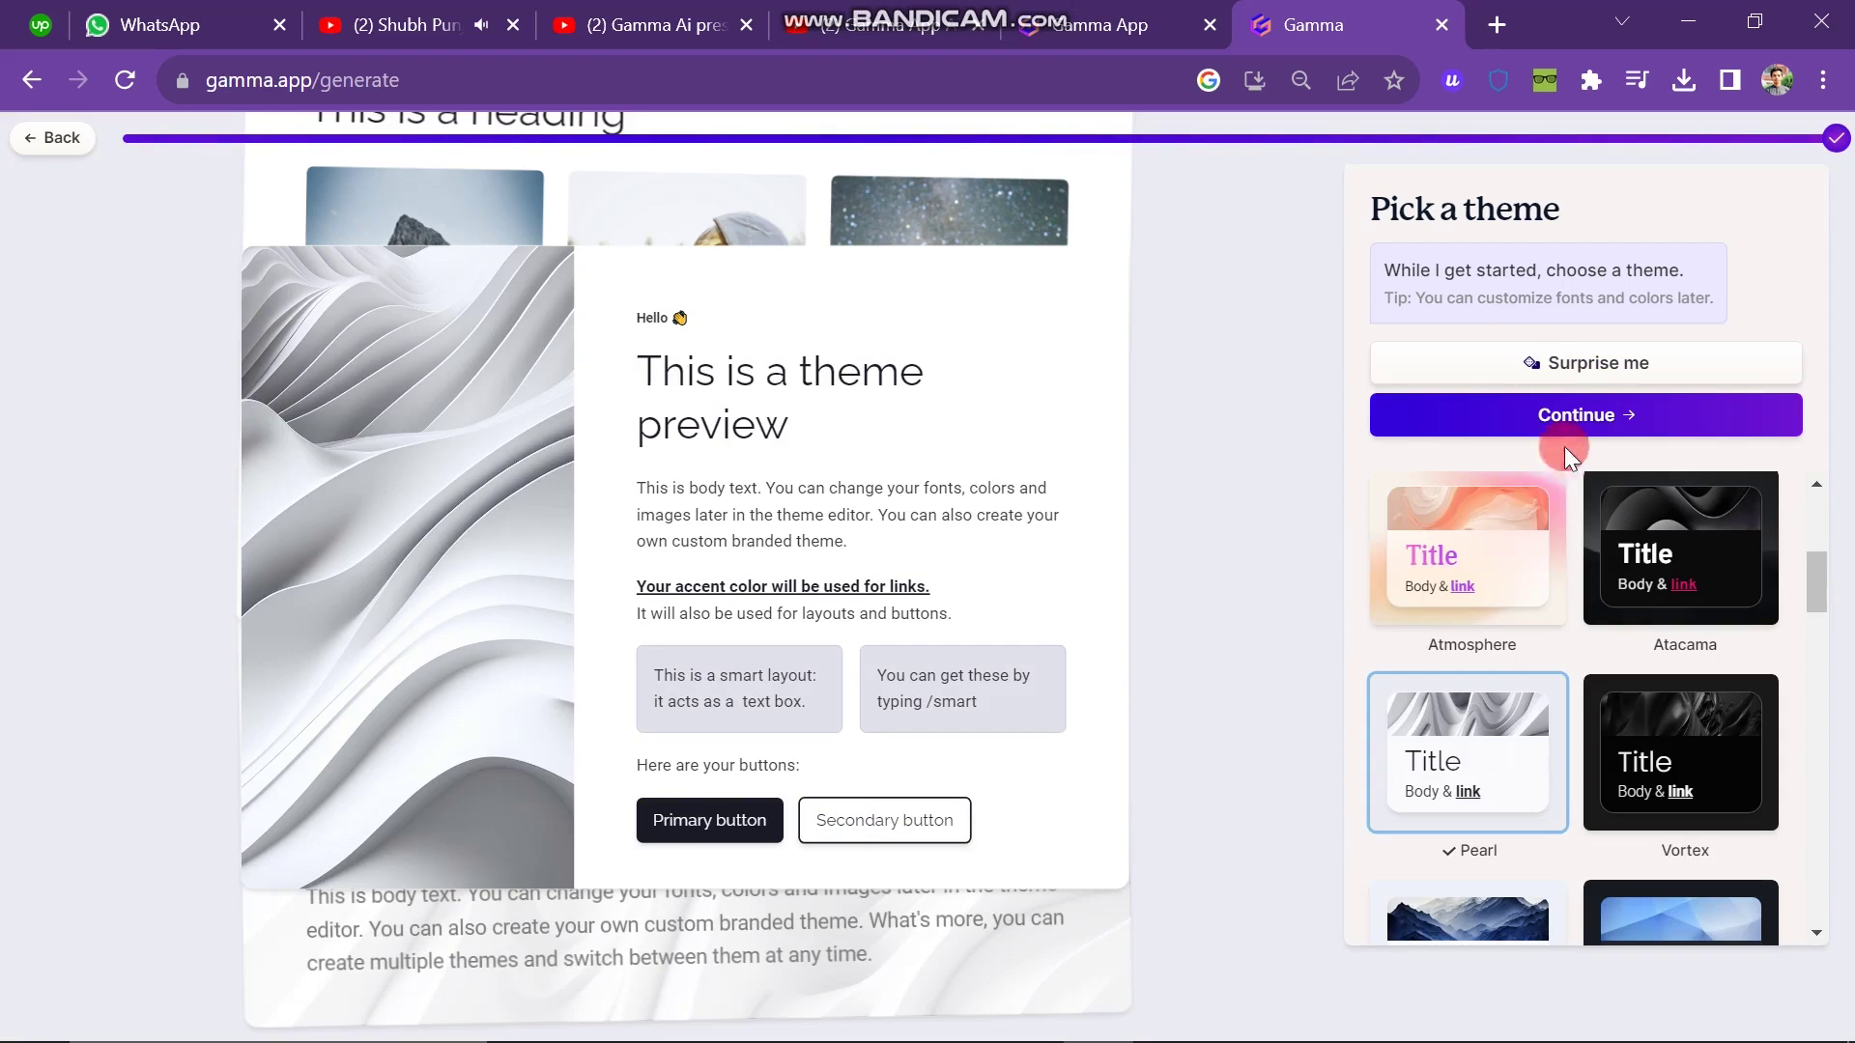
left_click(1592, 410)
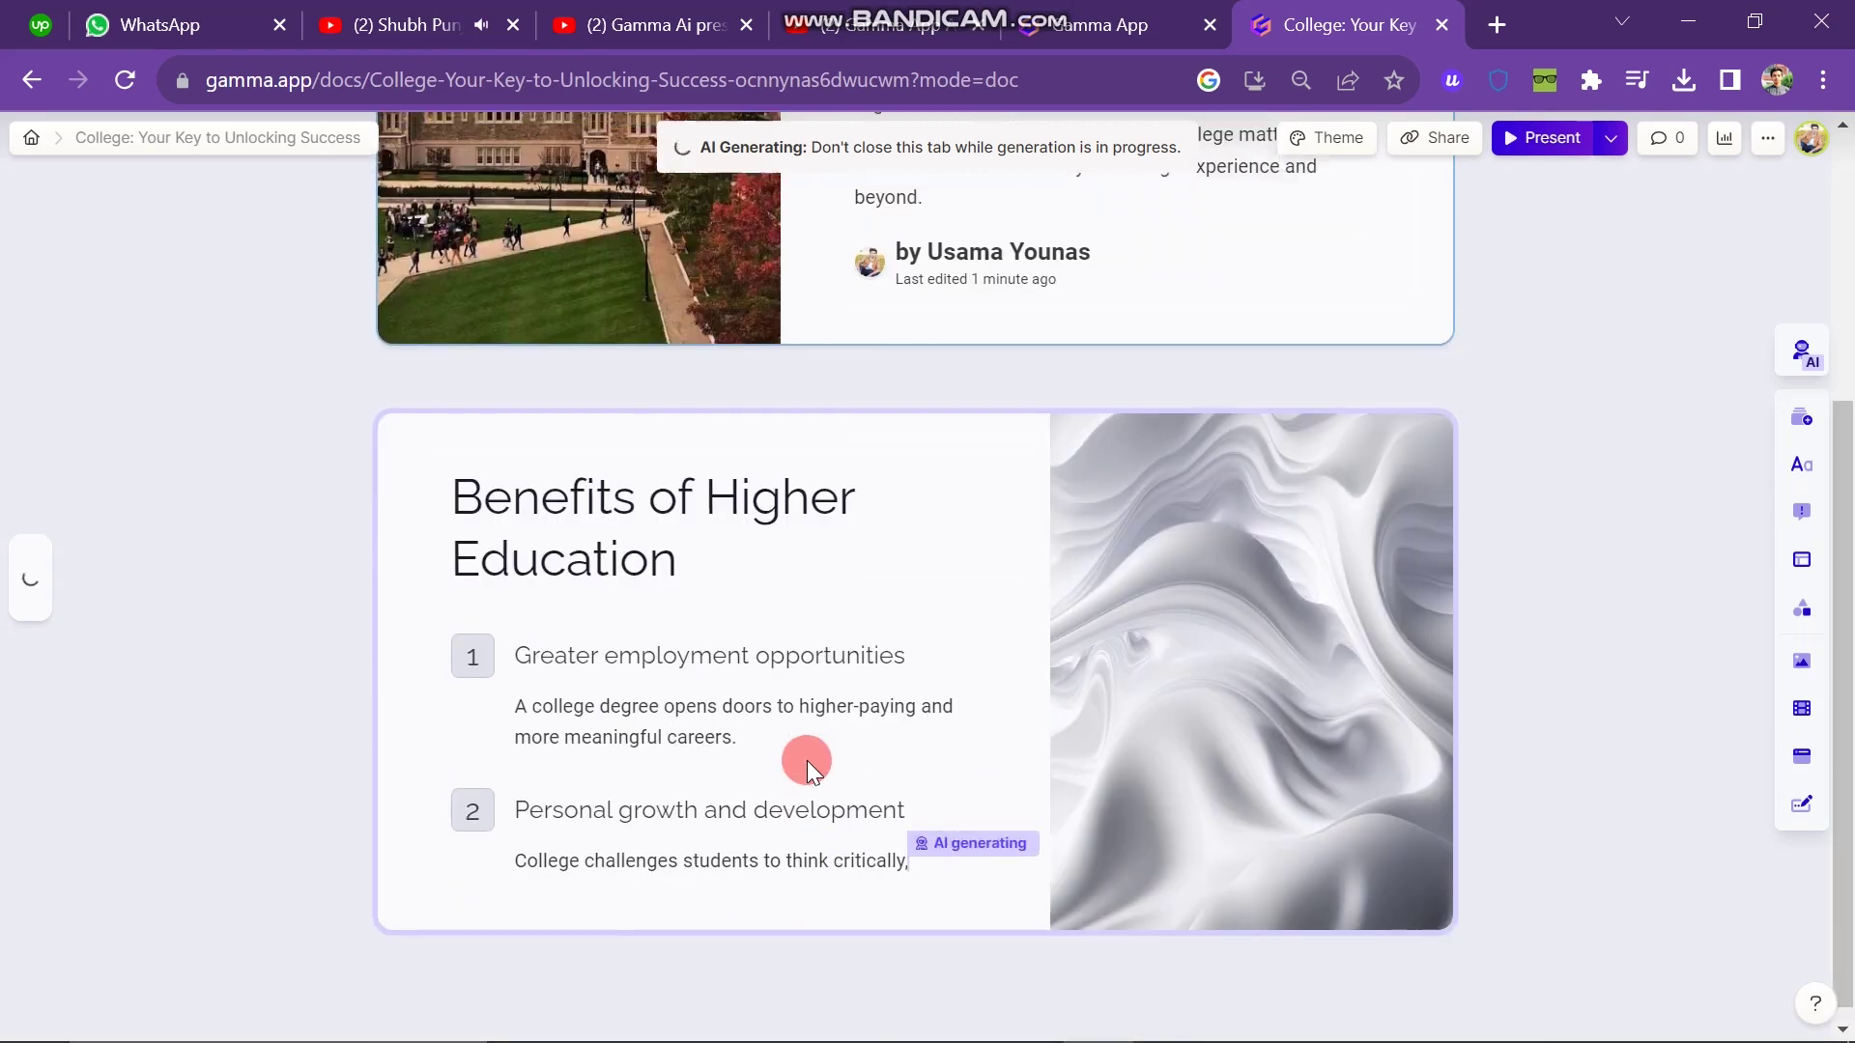
Step: Replace 'Your Key to Unlocking Success' with 'the best place to enjoy life and learn'
scroll(1111, 510, "up", 5)
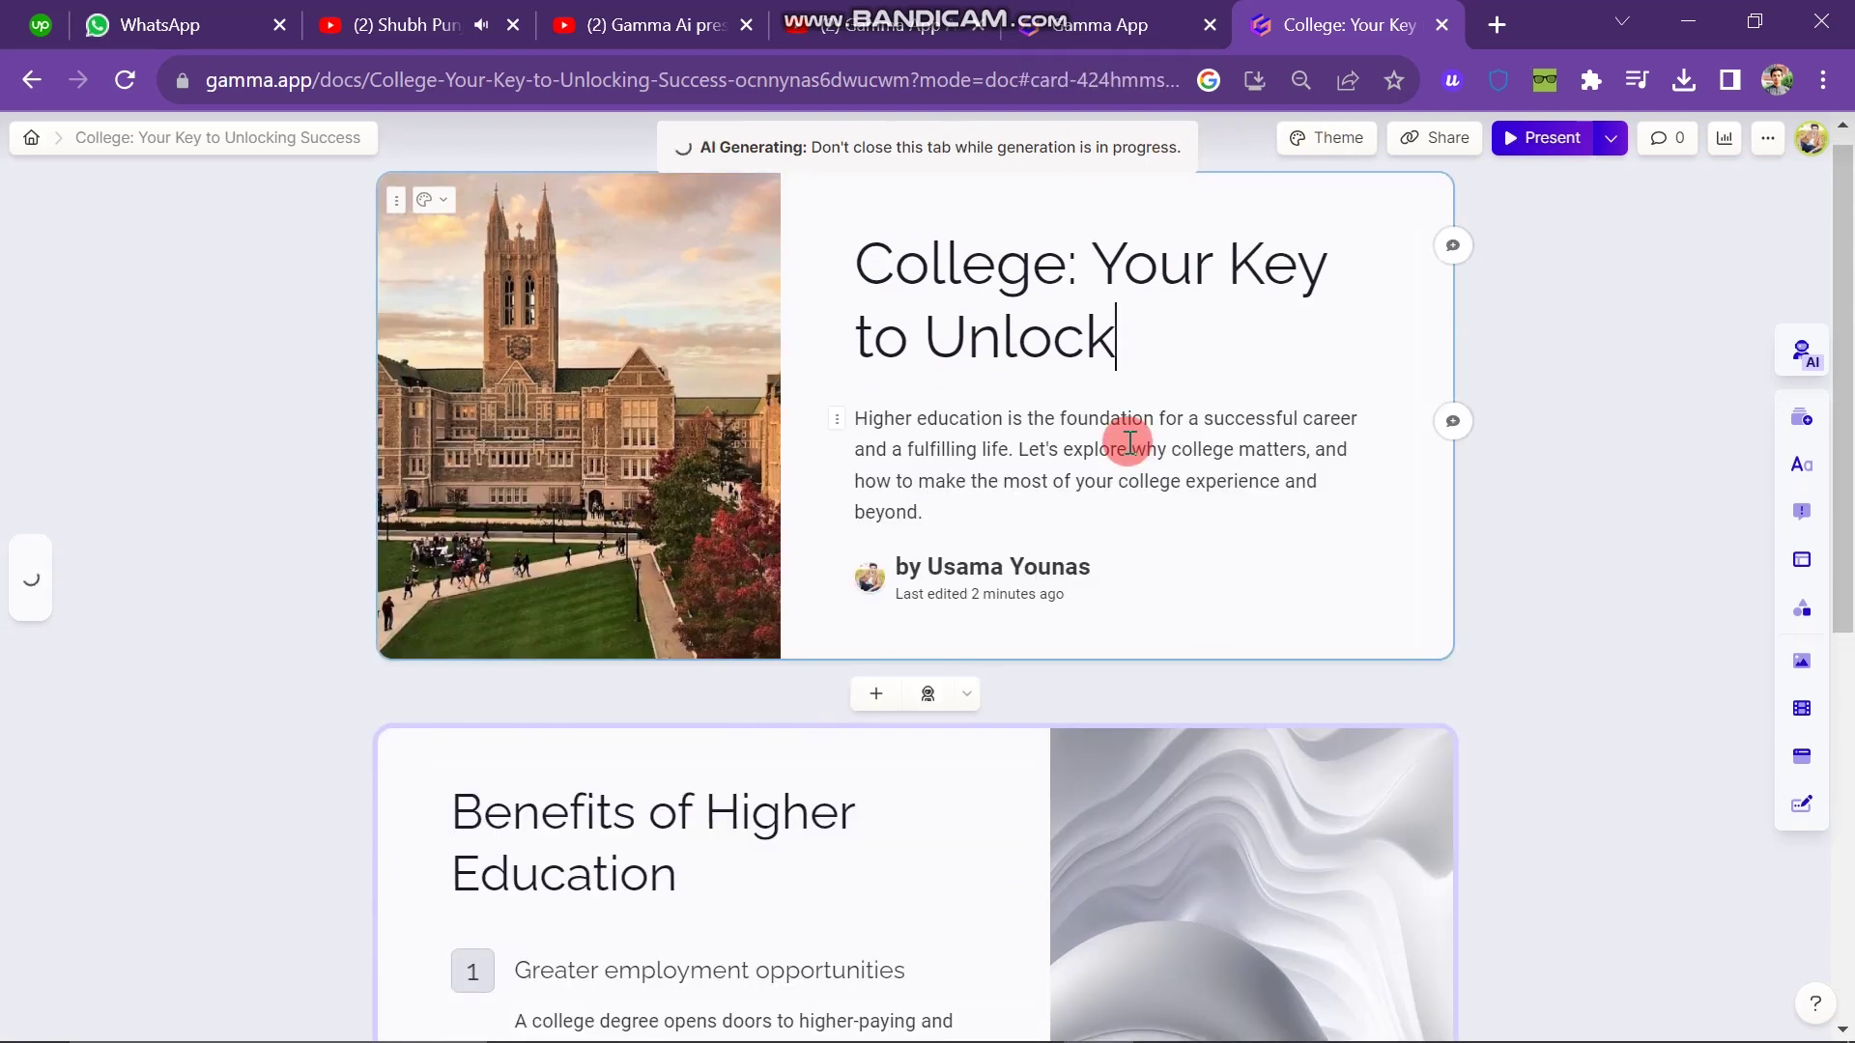
key("BackSpace")
key("BackSpace")
key("BackSpace")
key("BackSpace")
key("BackSpace")
key("BackSpace")
key("BackSpace")
key("BackSpace")
key("BackSpace")
key("BackSpace")
key("BackSpace")
key("BackSpace")
key("BackSpace")
key("BackSpace")
key("BackSpace")
key("BackSpace")
key("BackSpace")
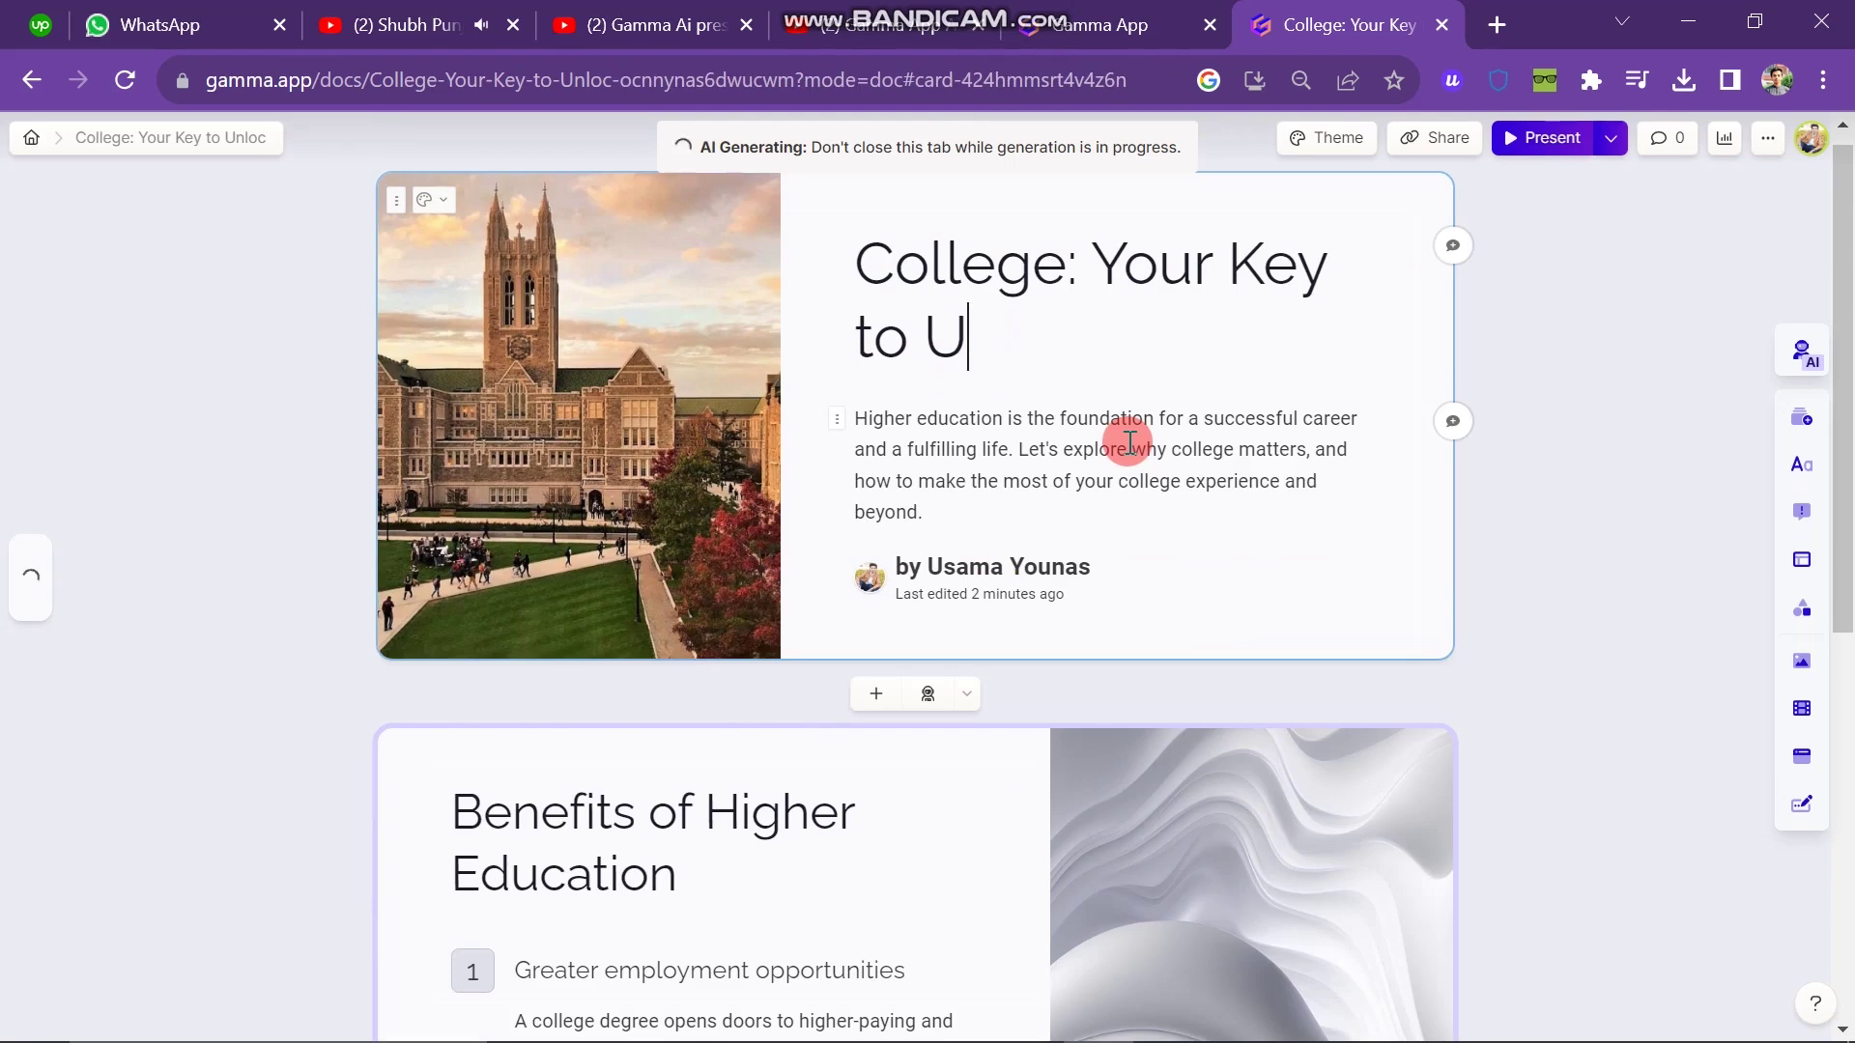
type("the best place to enjoy life and learn")
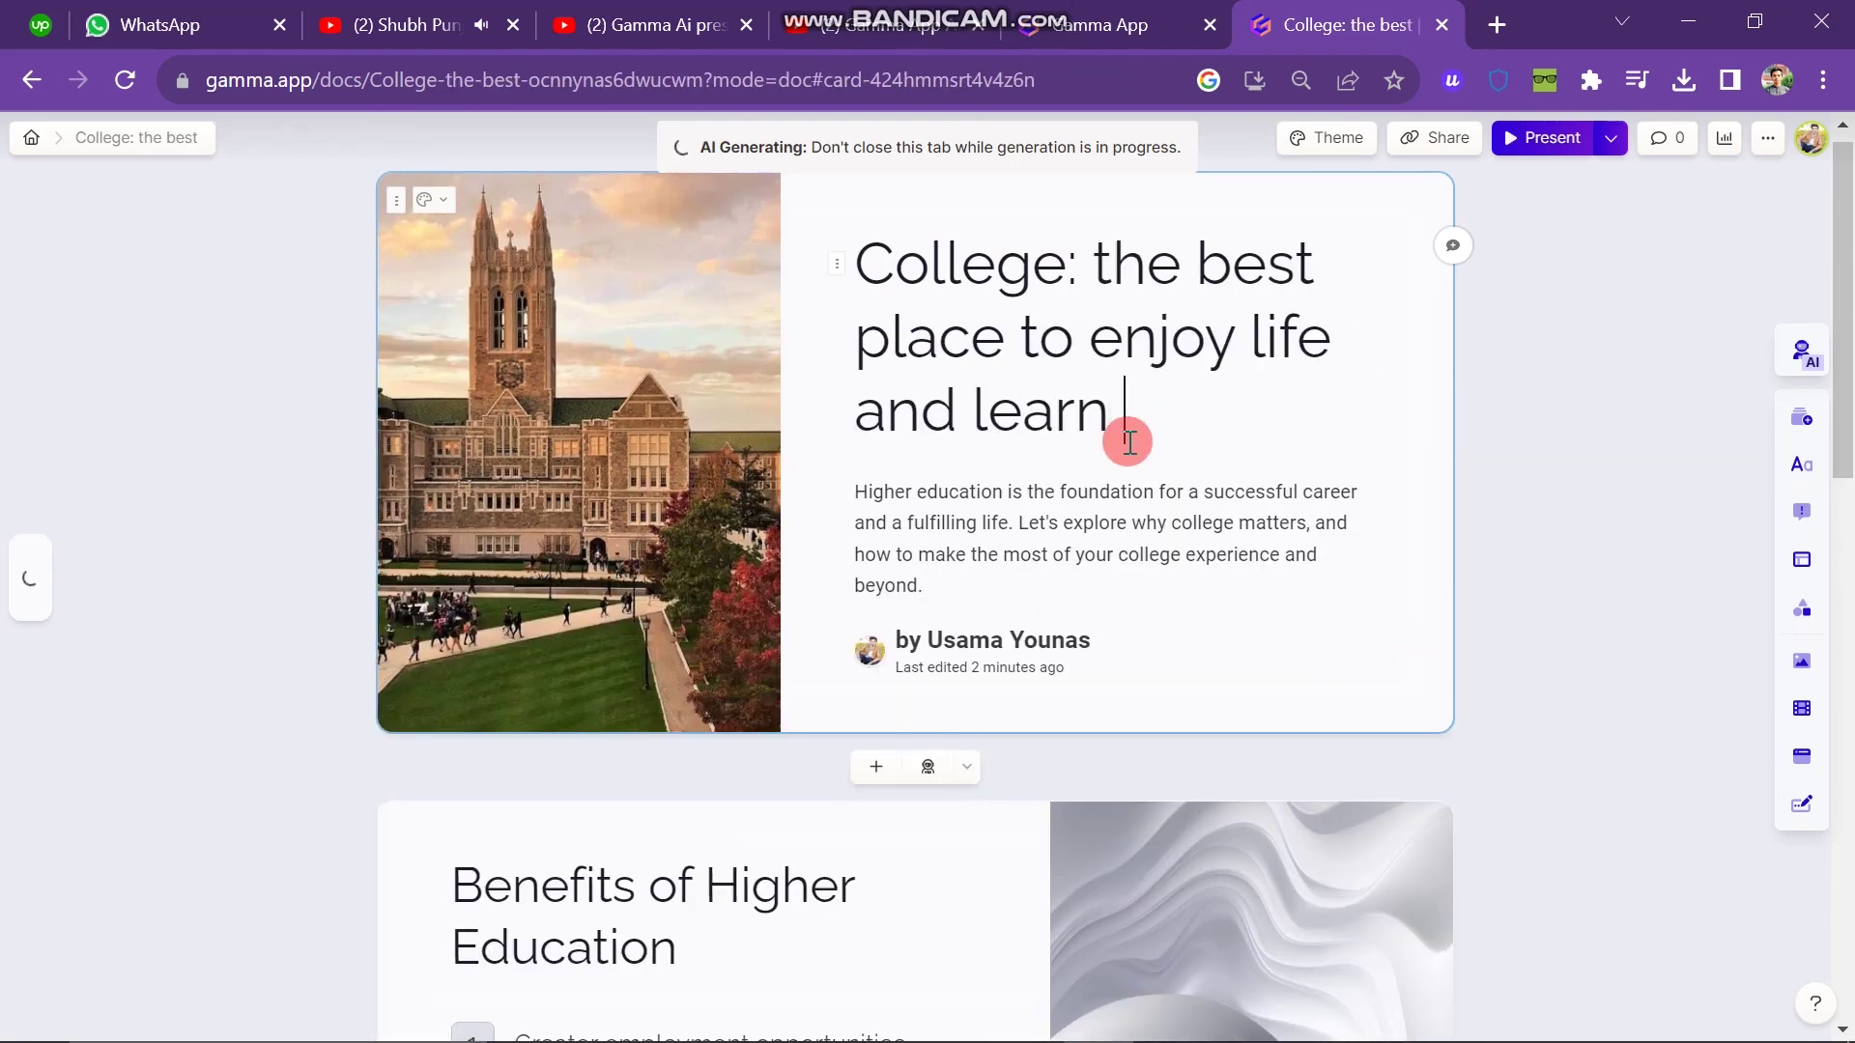
left_click(1803, 424)
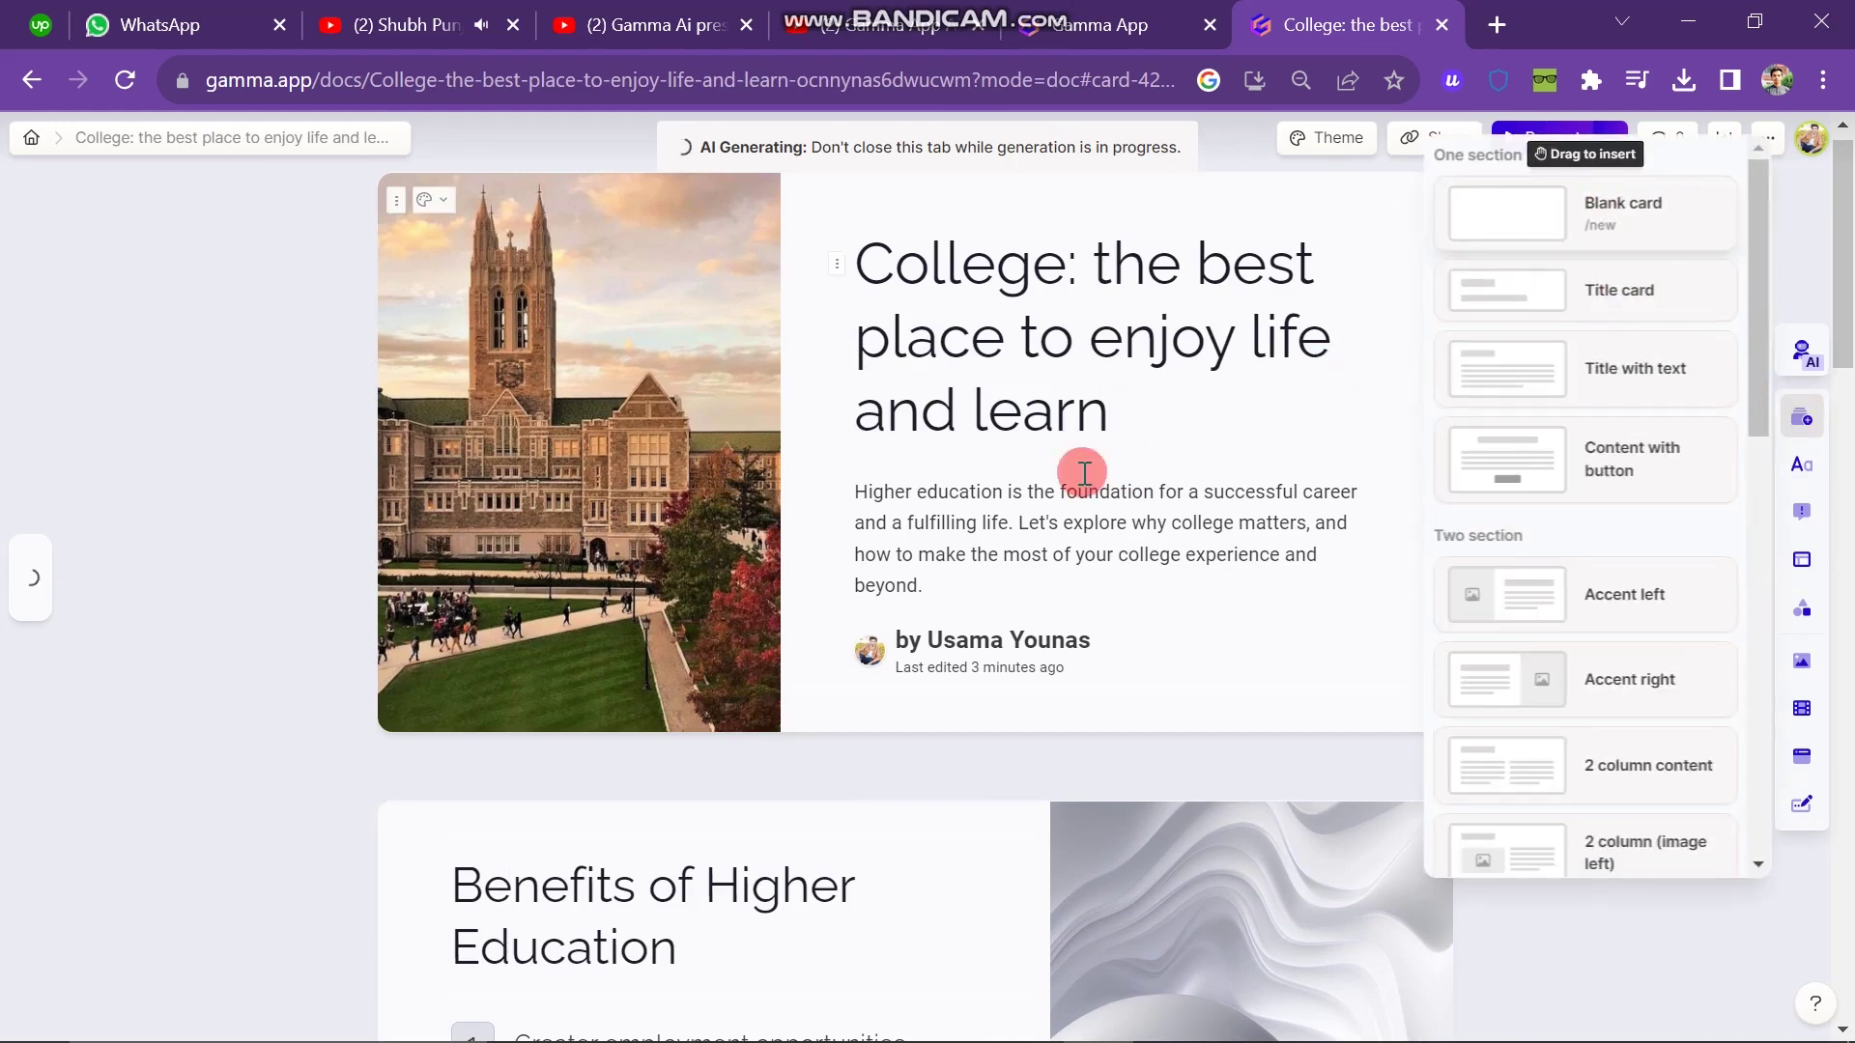
Step: Add a content-with-button card template and colour the cover title red
left_click_drag(1605, 452, 929, 232)
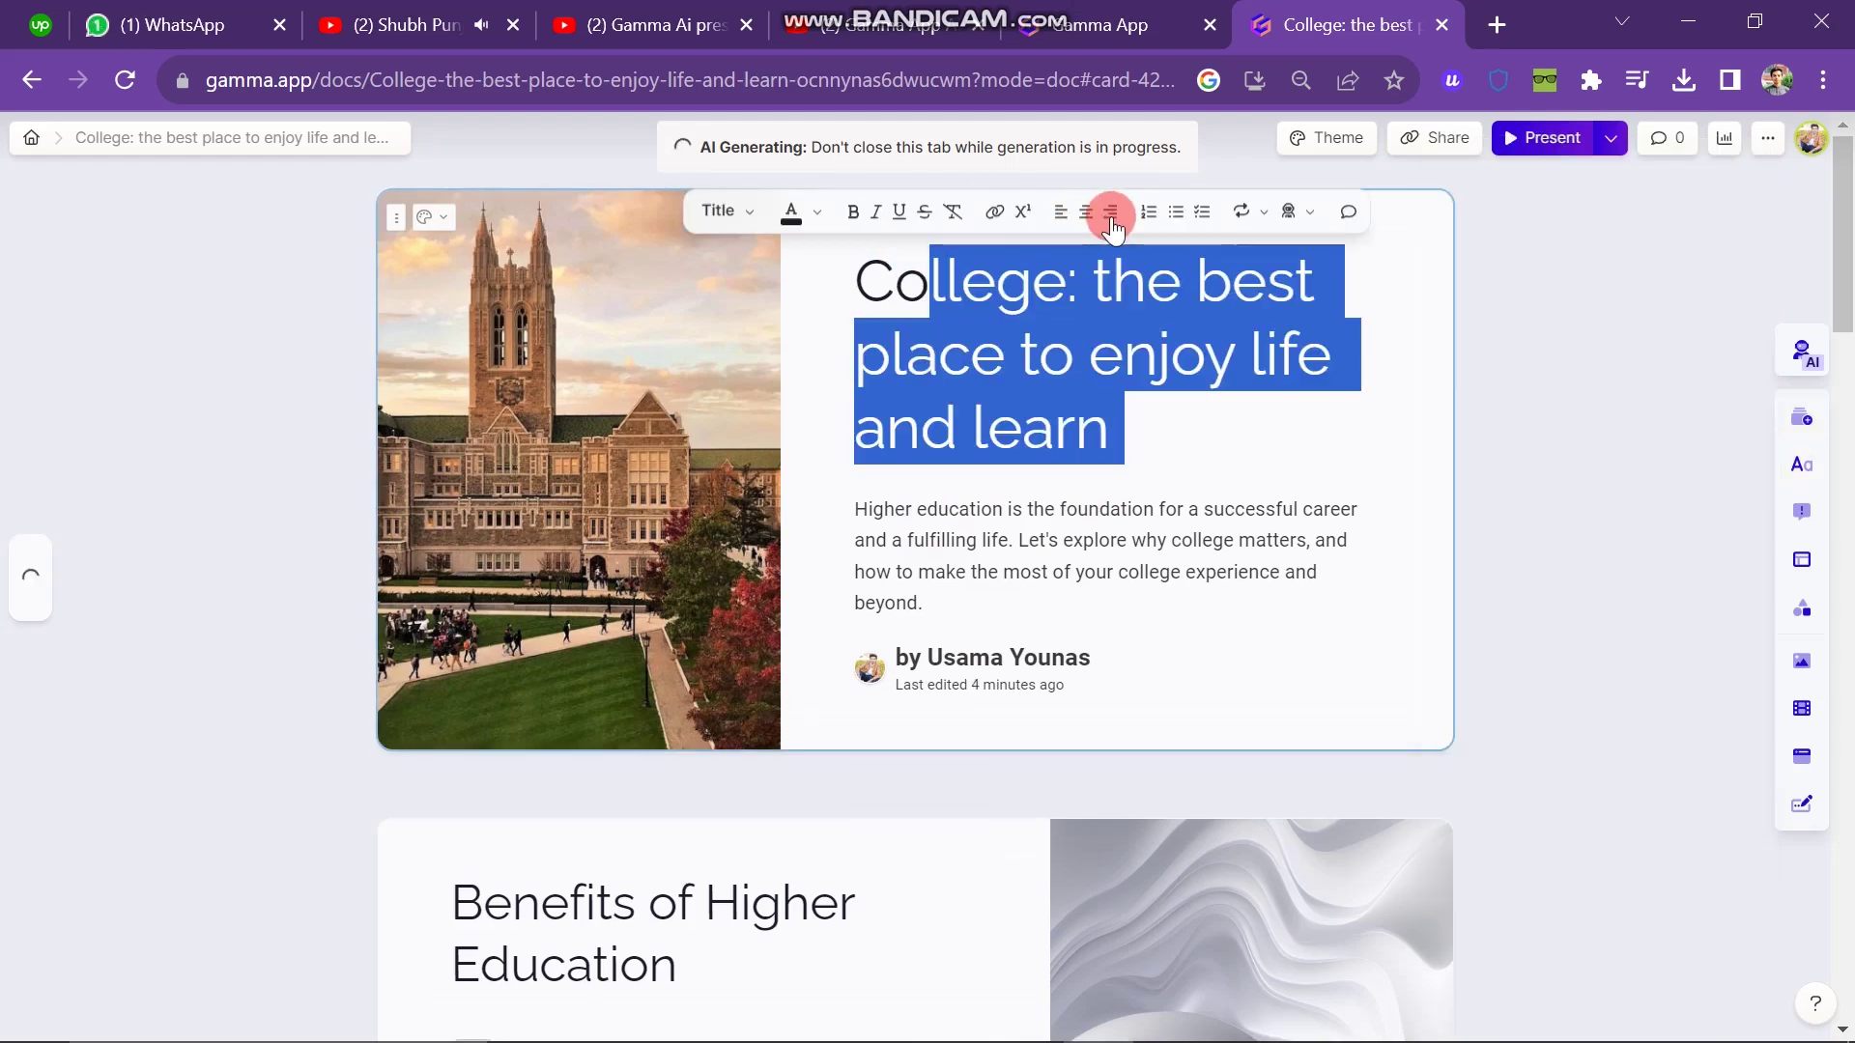
left_click(790, 215)
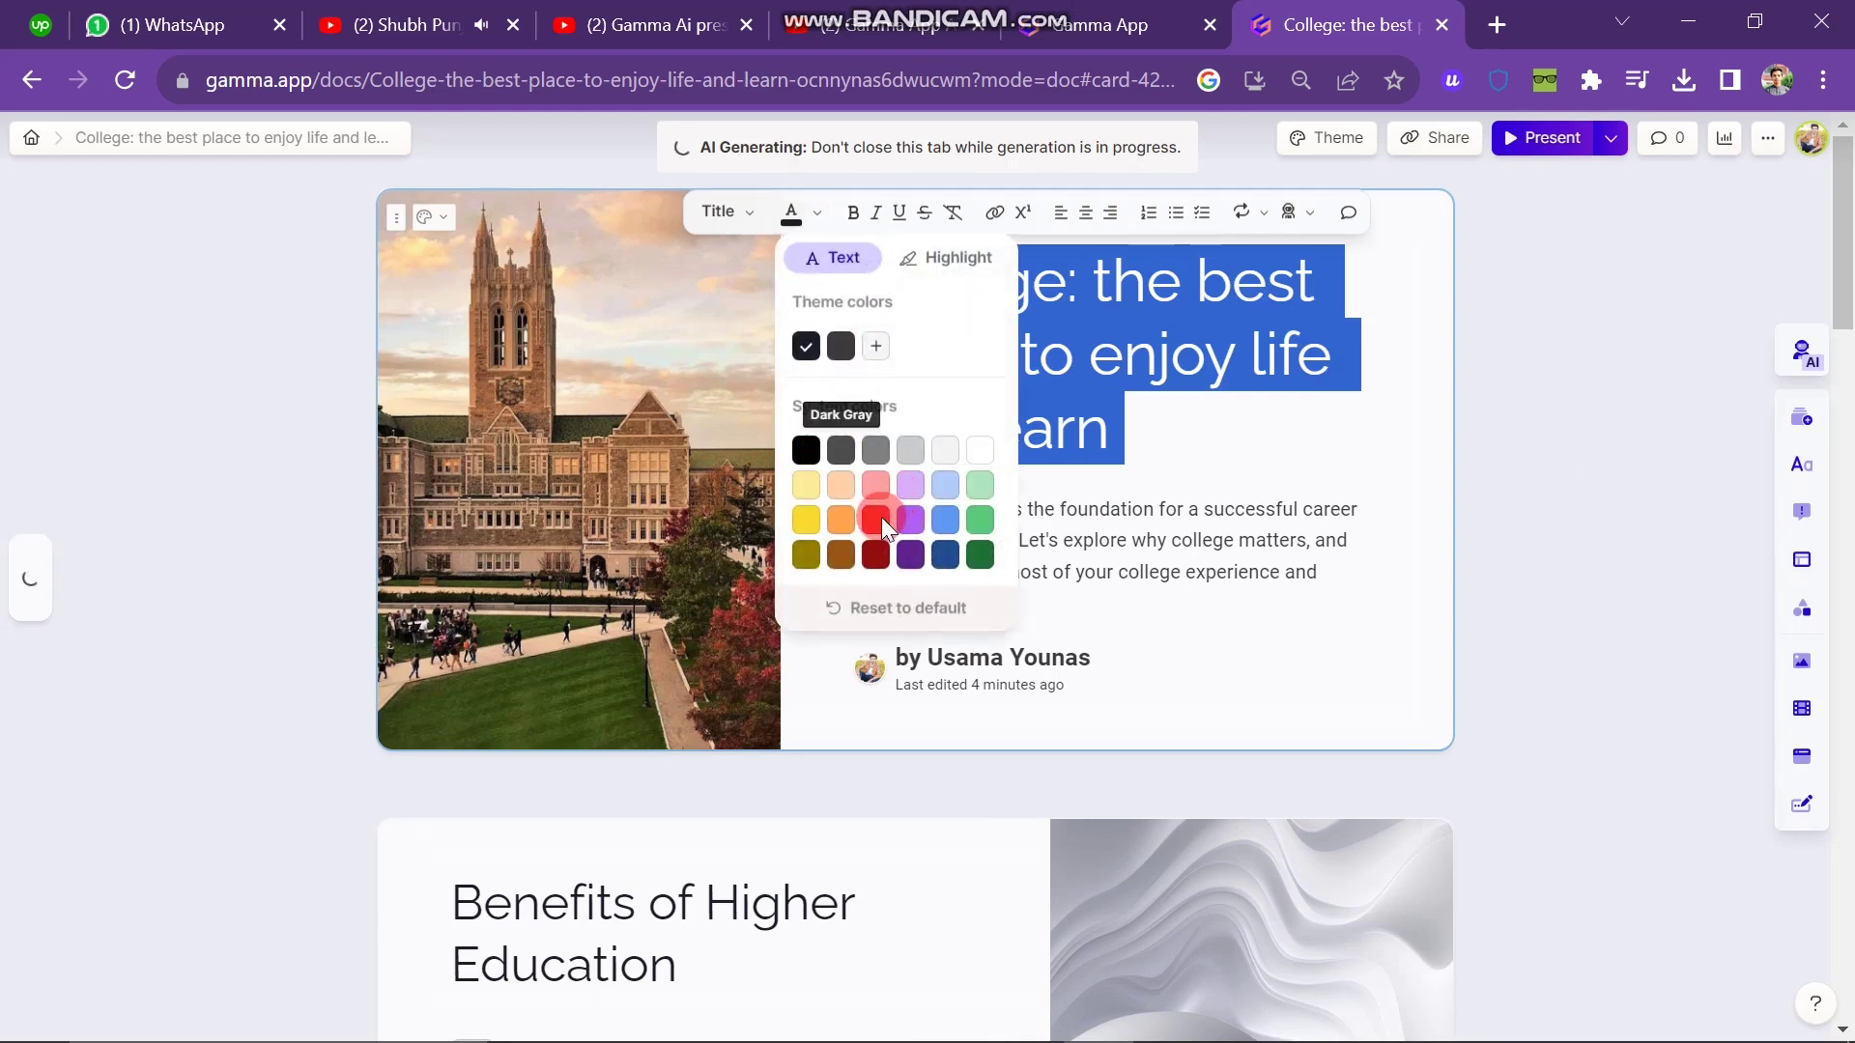
left_click(1198, 422)
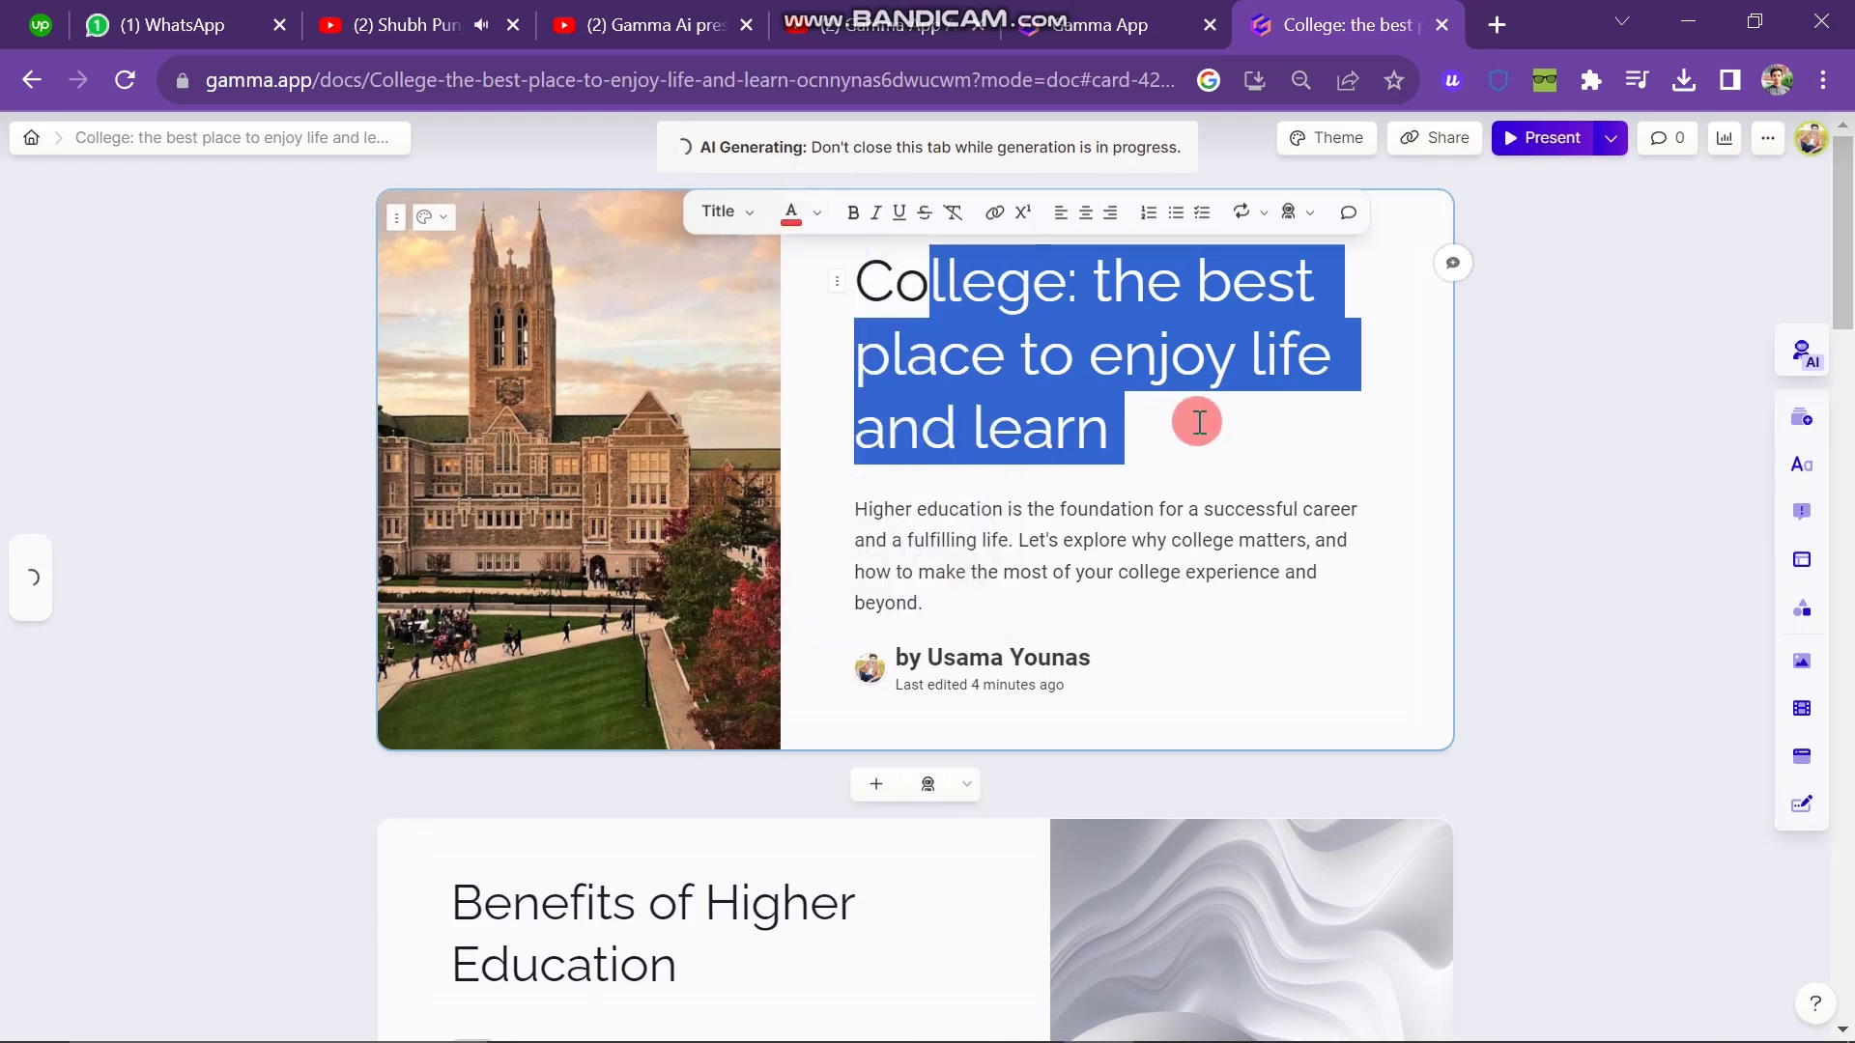
left_click(1198, 422)
Step: Select the full cover title and turn bold formatting off
left_click_drag(1199, 422, 856, 281)
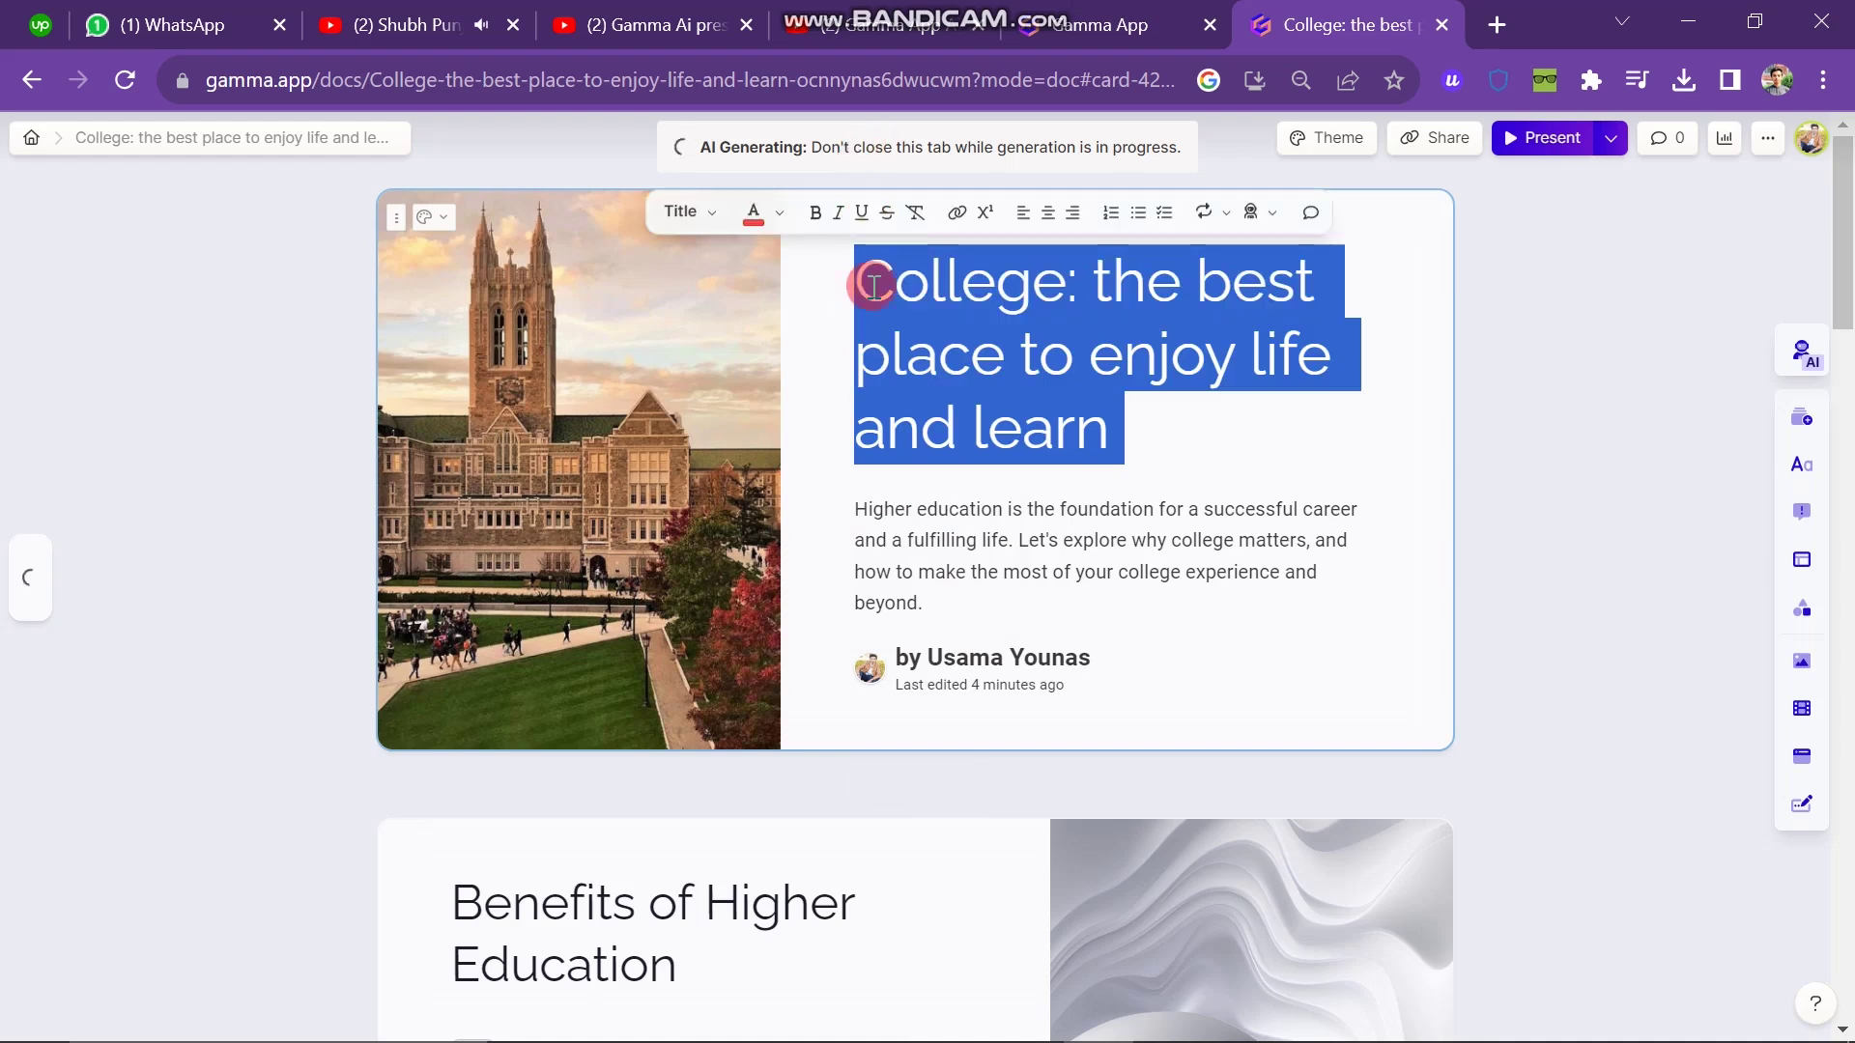
left_click(815, 215)
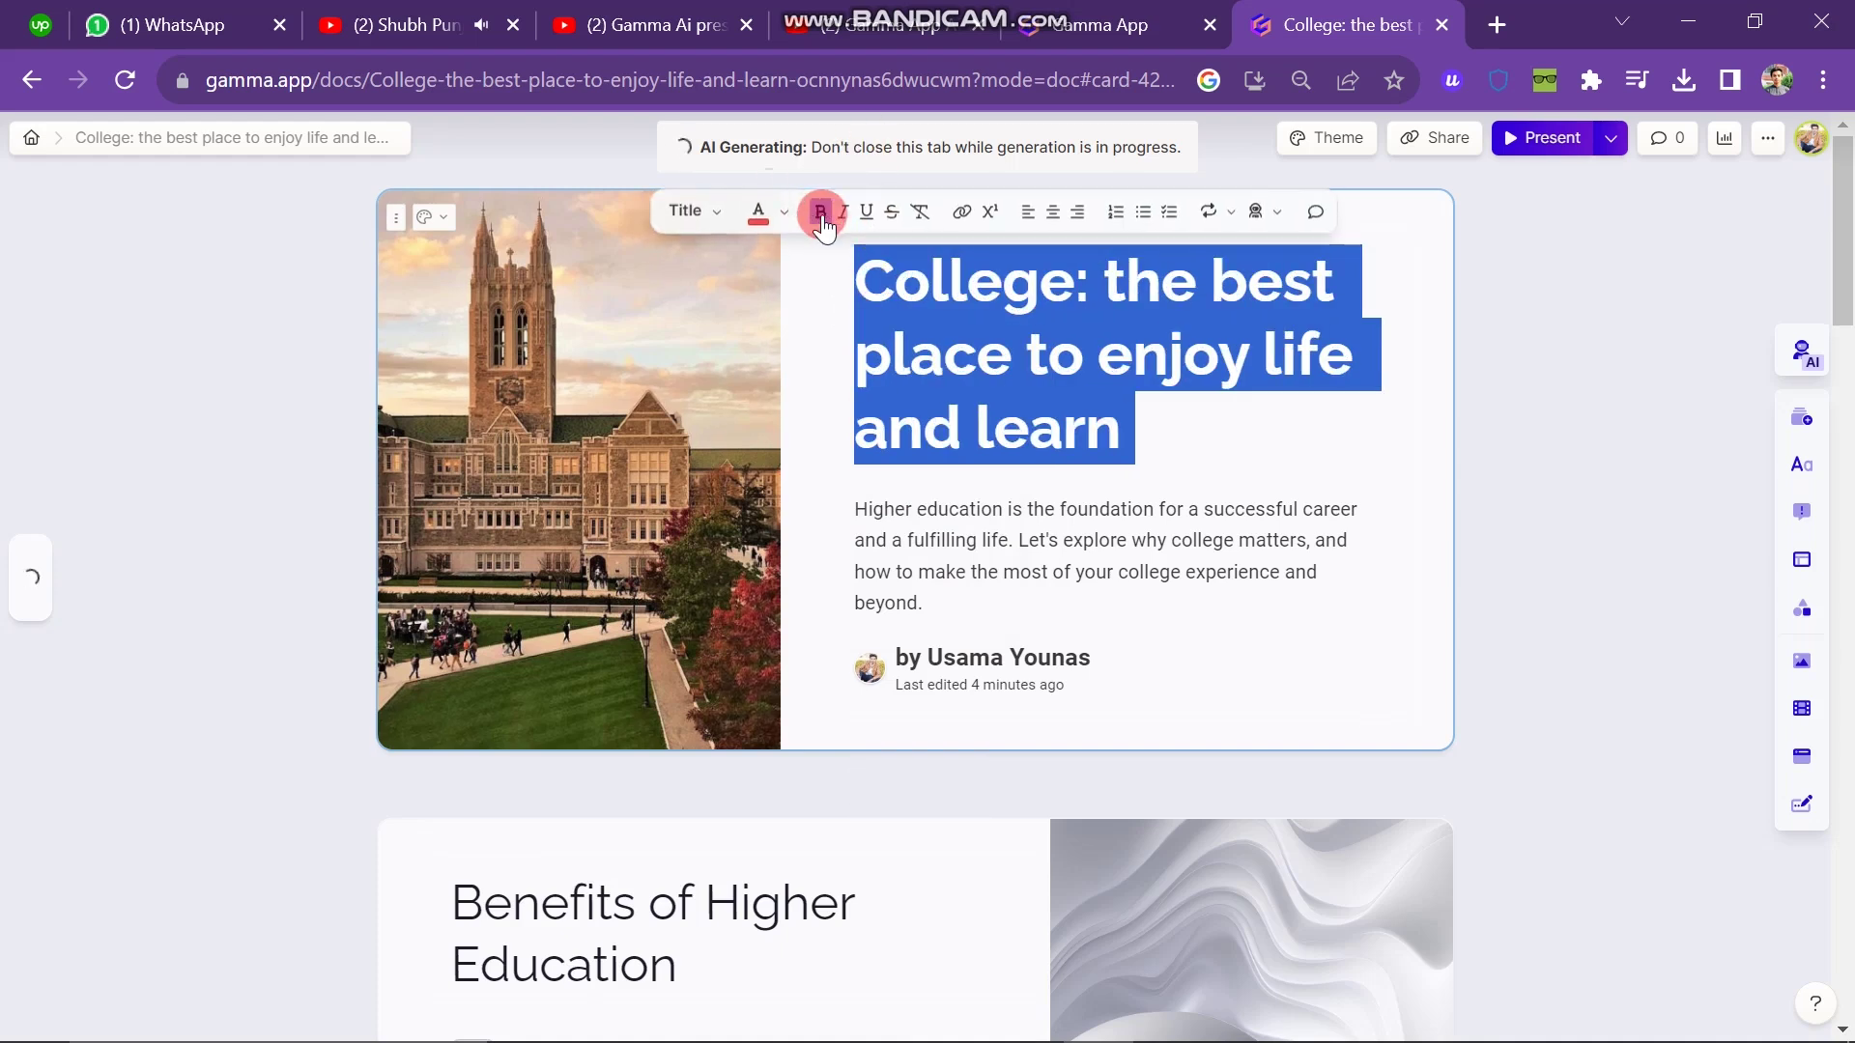
left_click(1799, 715)
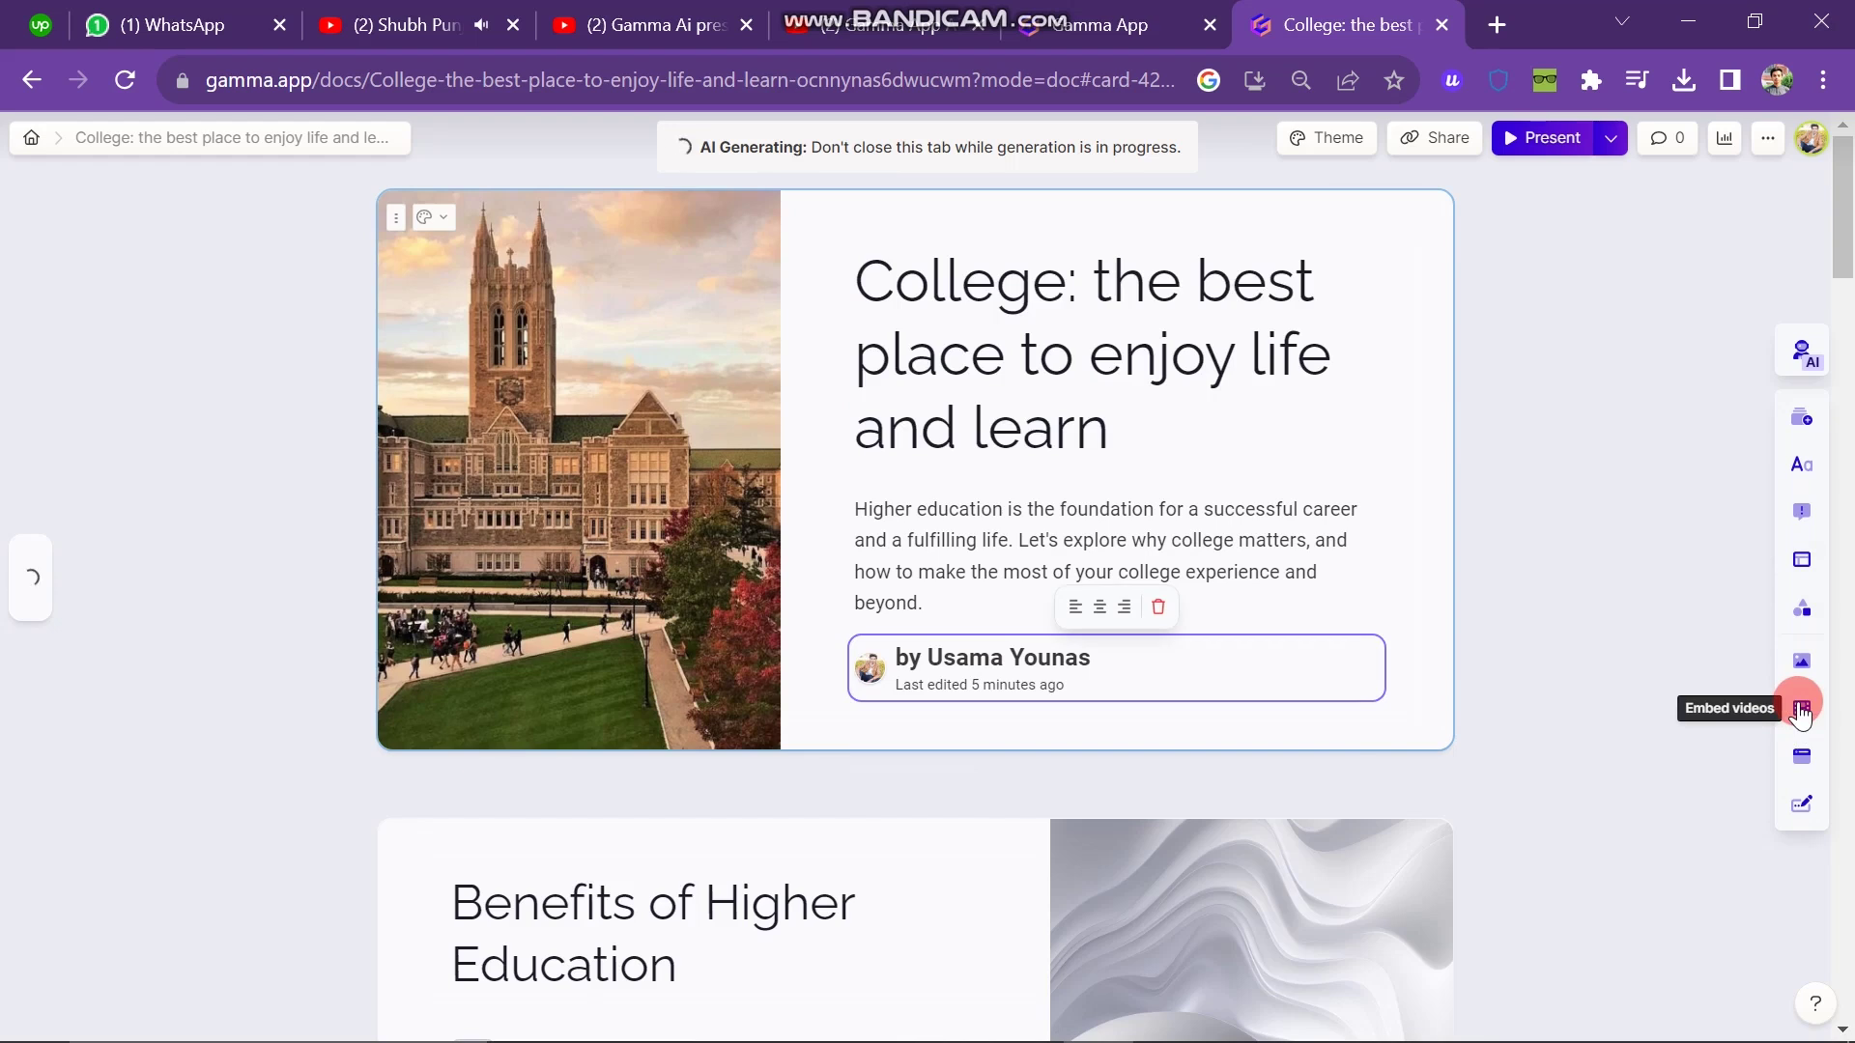
Step: Place a YouTube embed below the intro paragraph and open the Gamma App AI tutorial video
left_click(1799, 712)
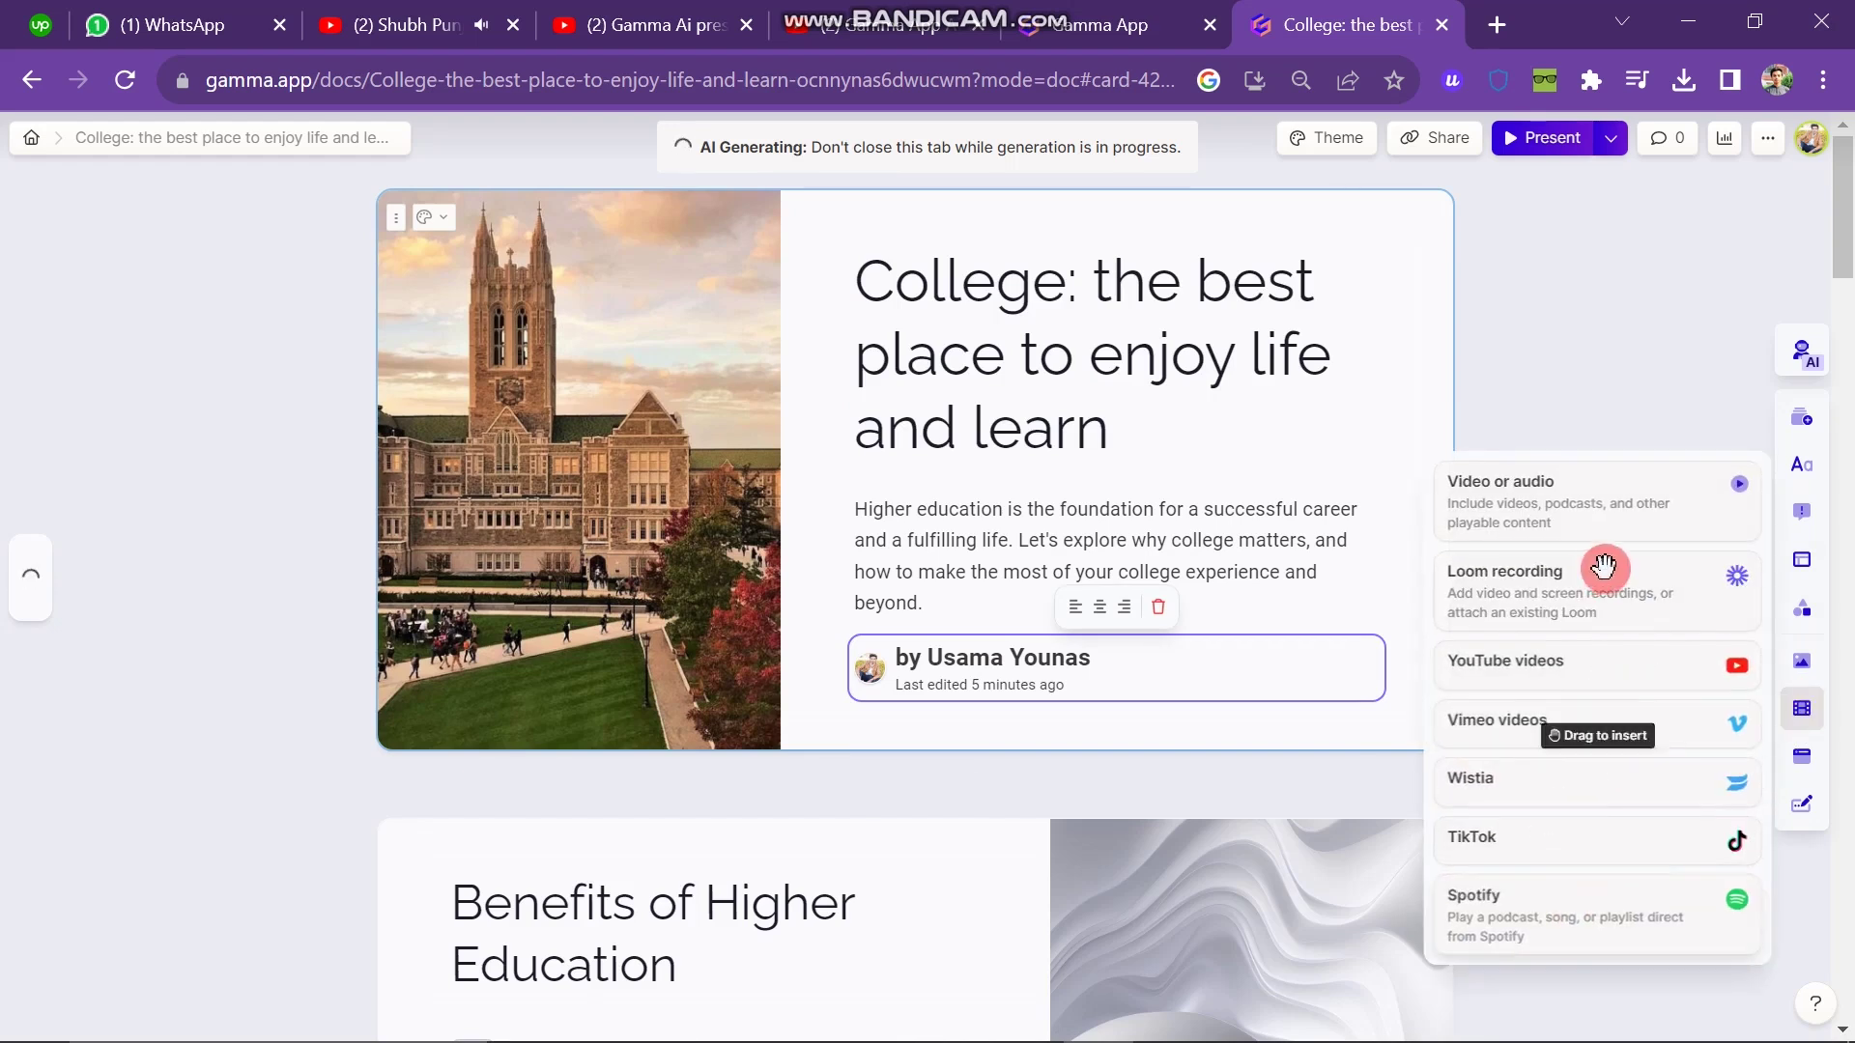
left_click_drag(1560, 677, 971, 664)
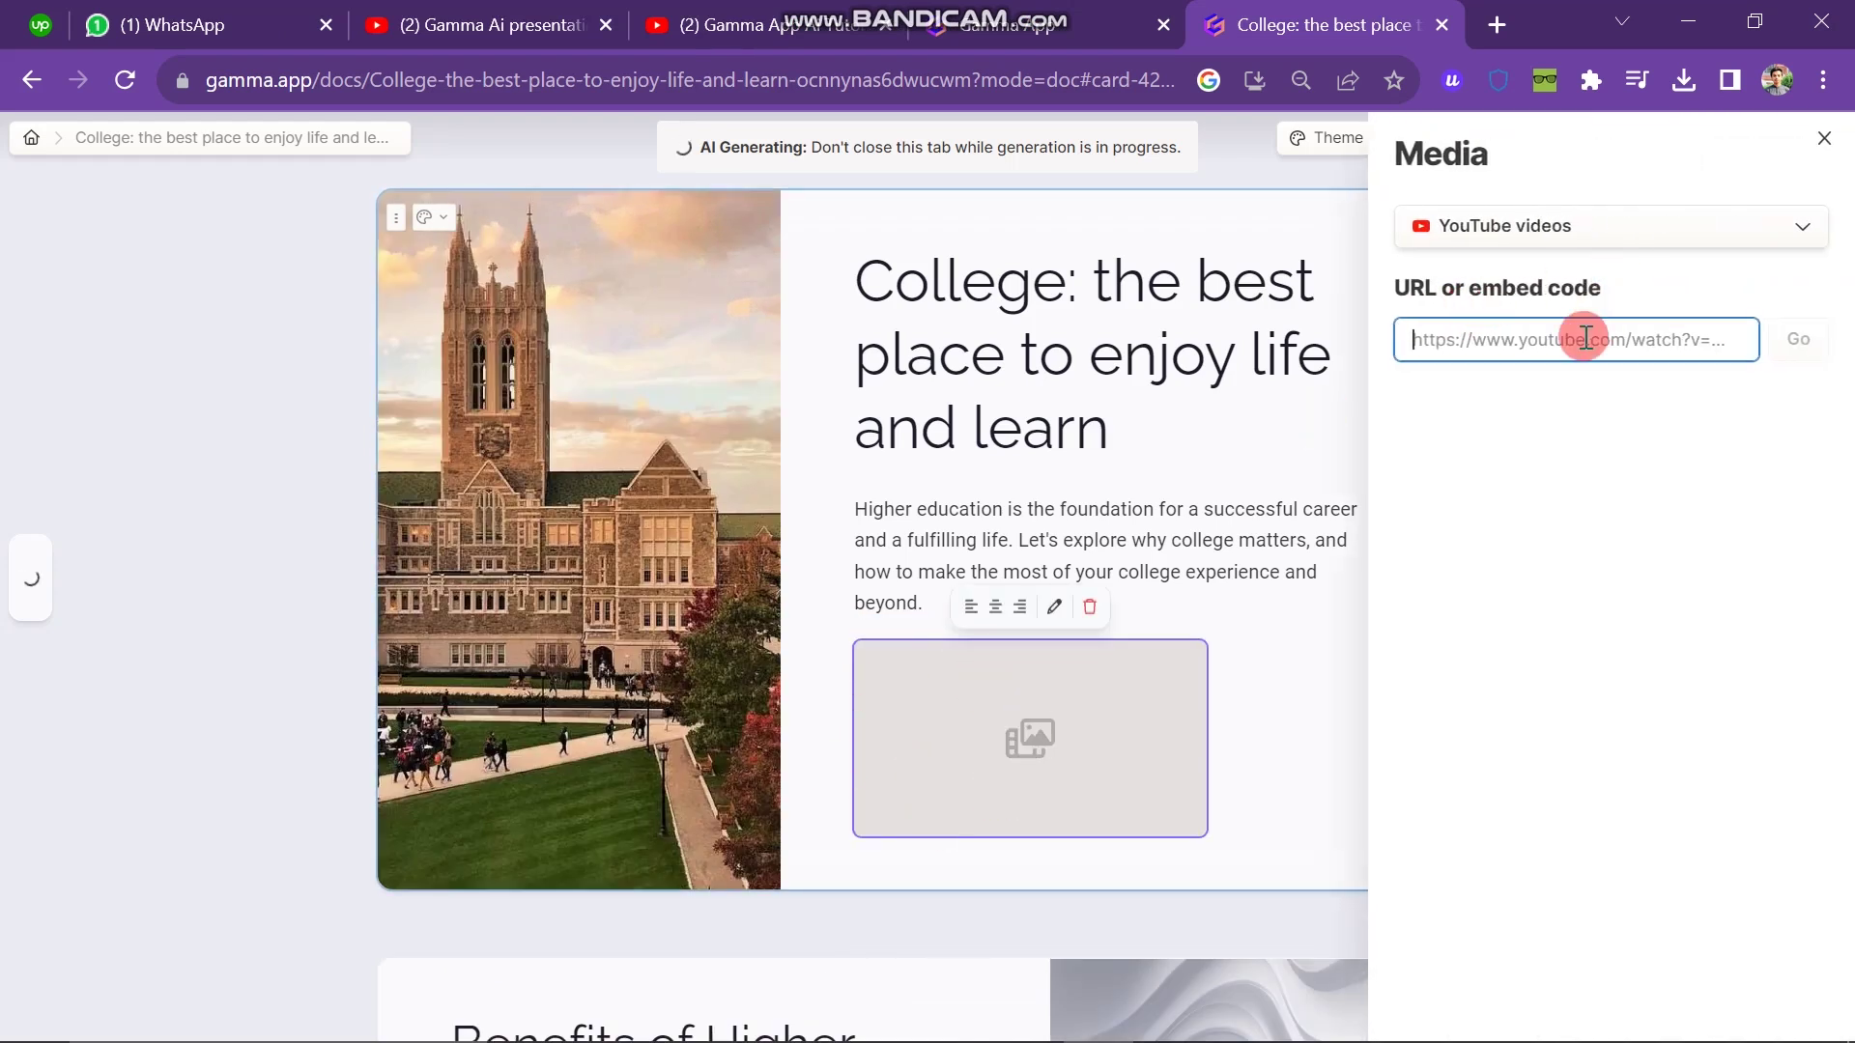
left_click(560, 13)
scroll(802, 449, "down", 5)
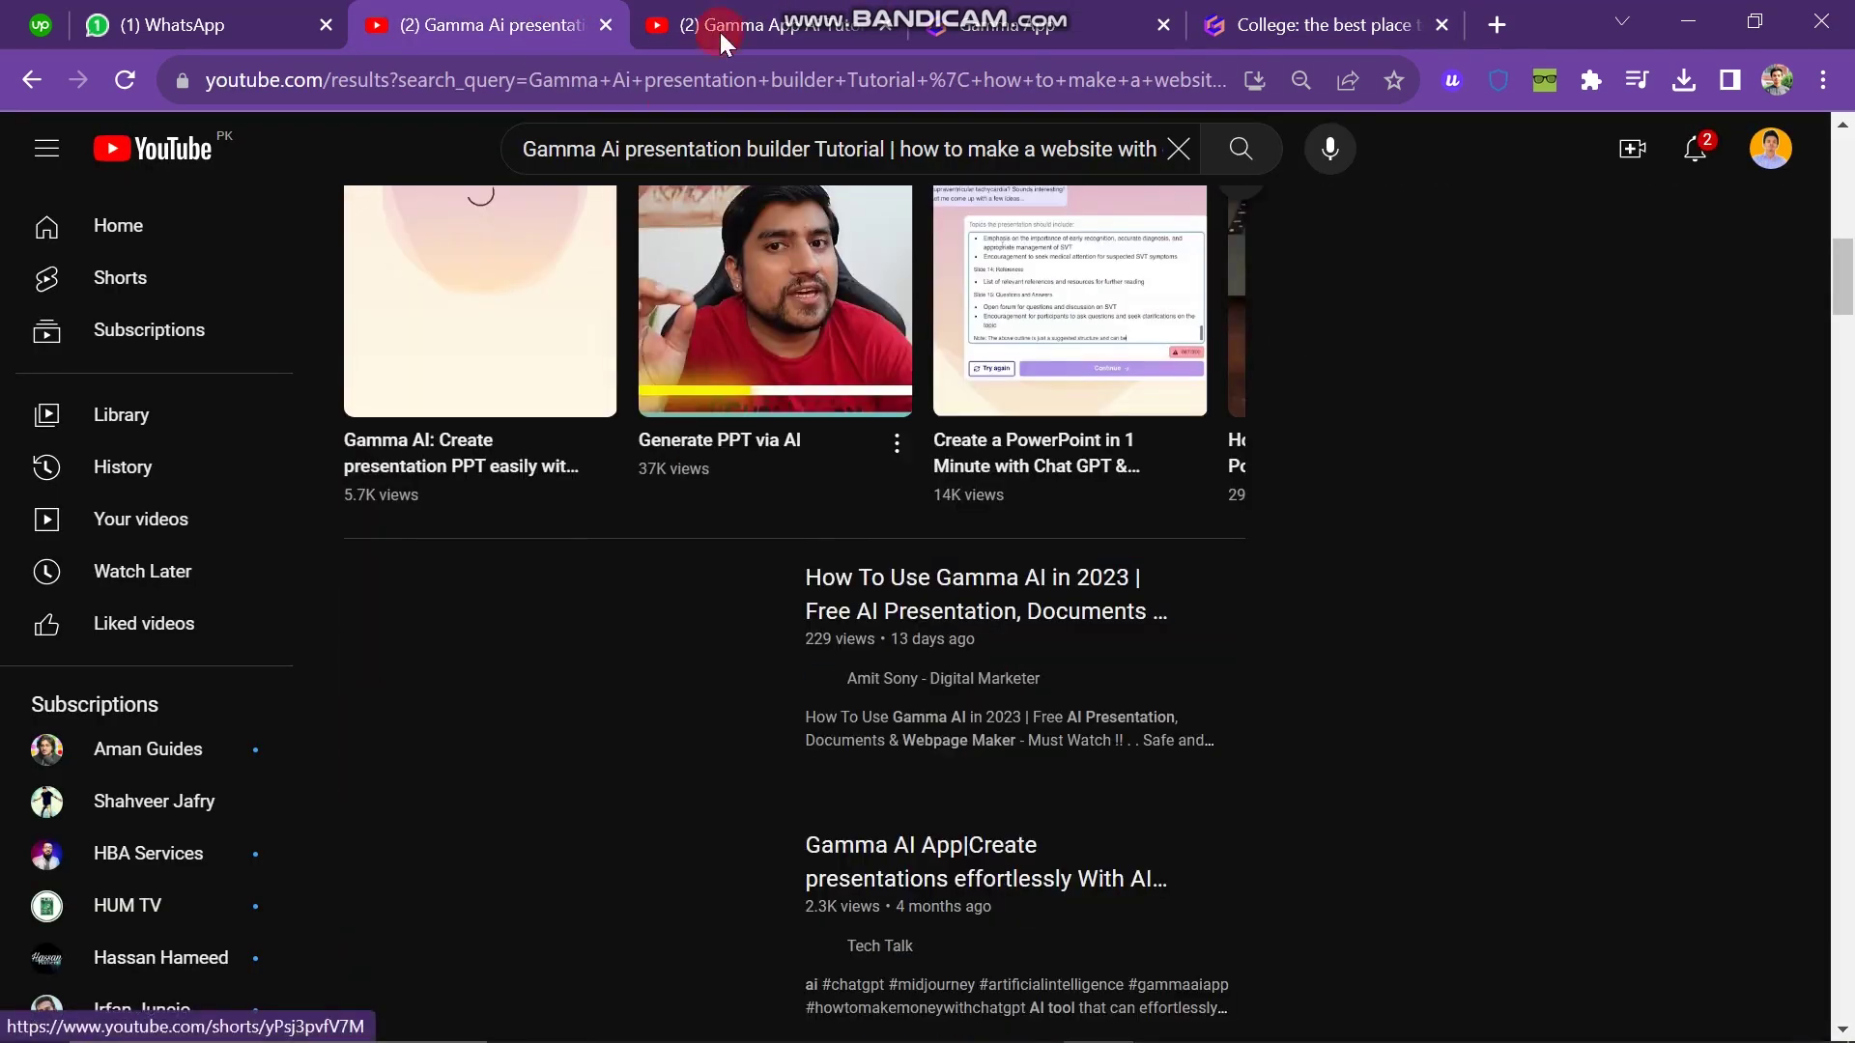
scroll(762, 449, "up", 10)
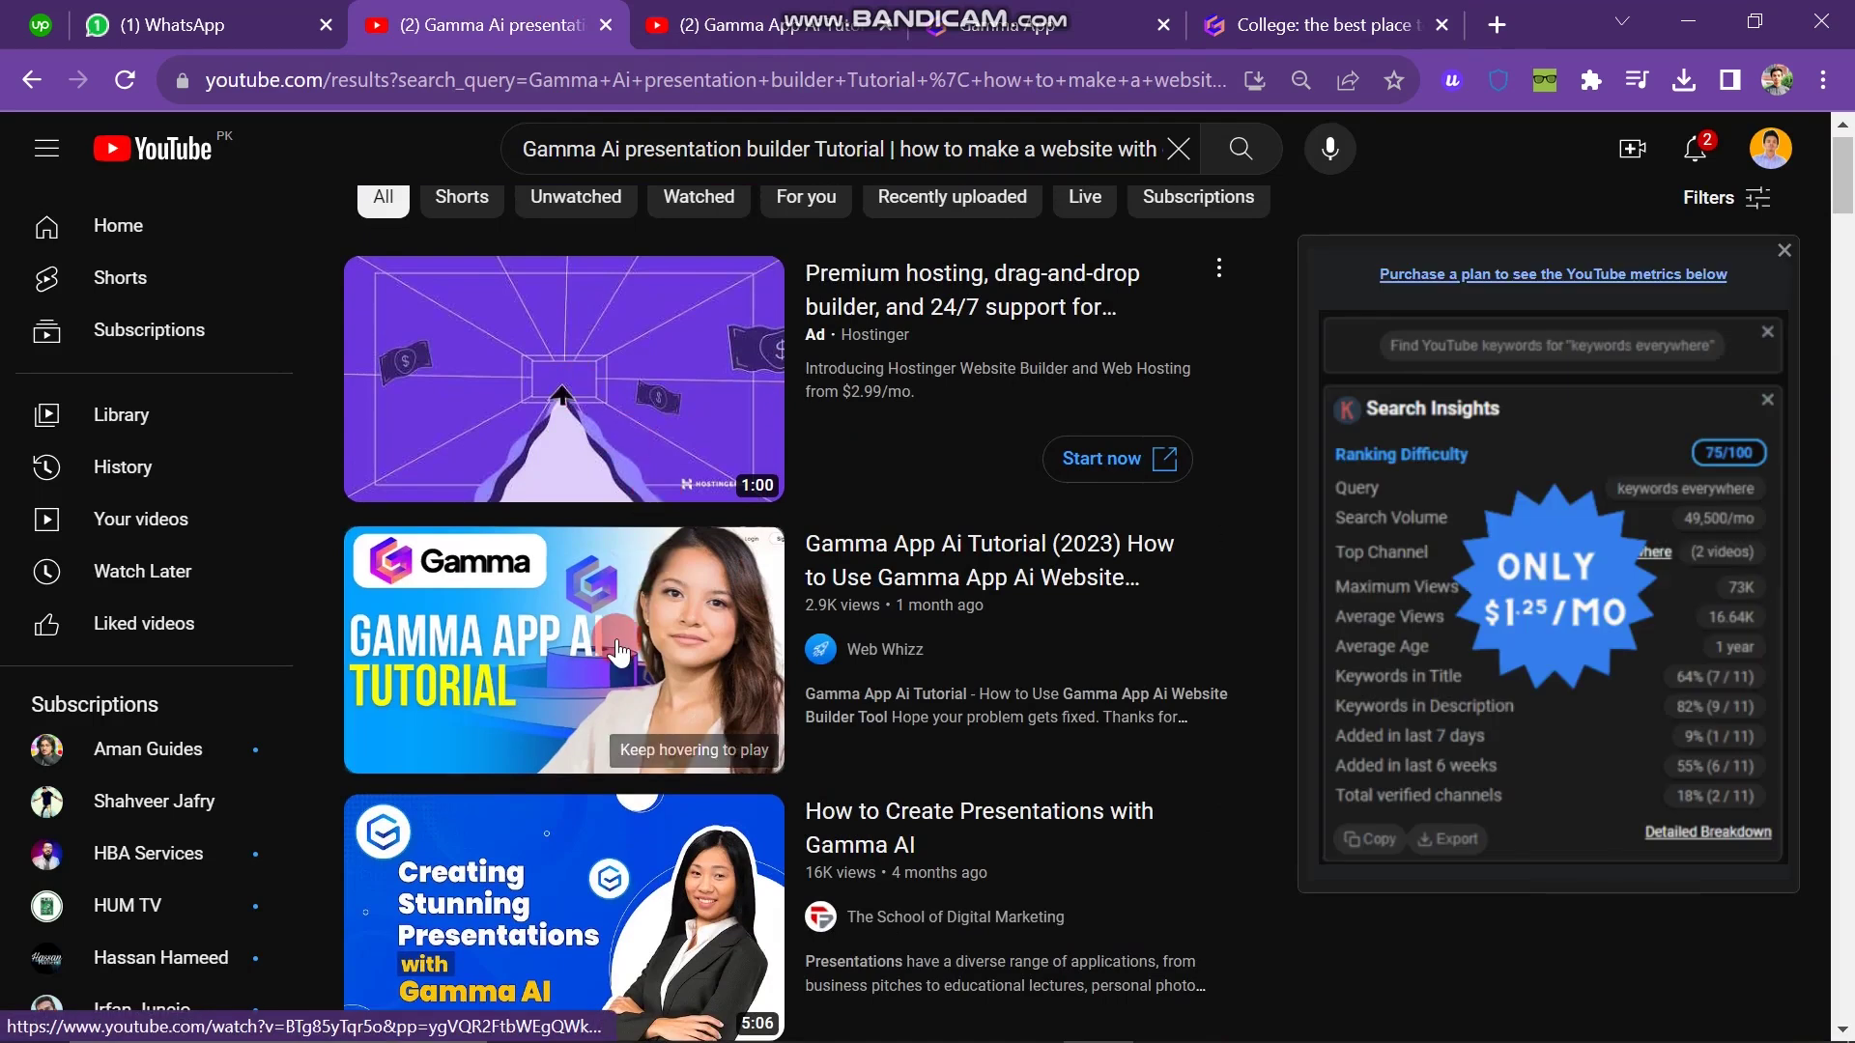
left_click(620, 655)
Step: Paste the tutorial video's URL into the embed and close the Media panel
key("space")
left_click(1324, 24)
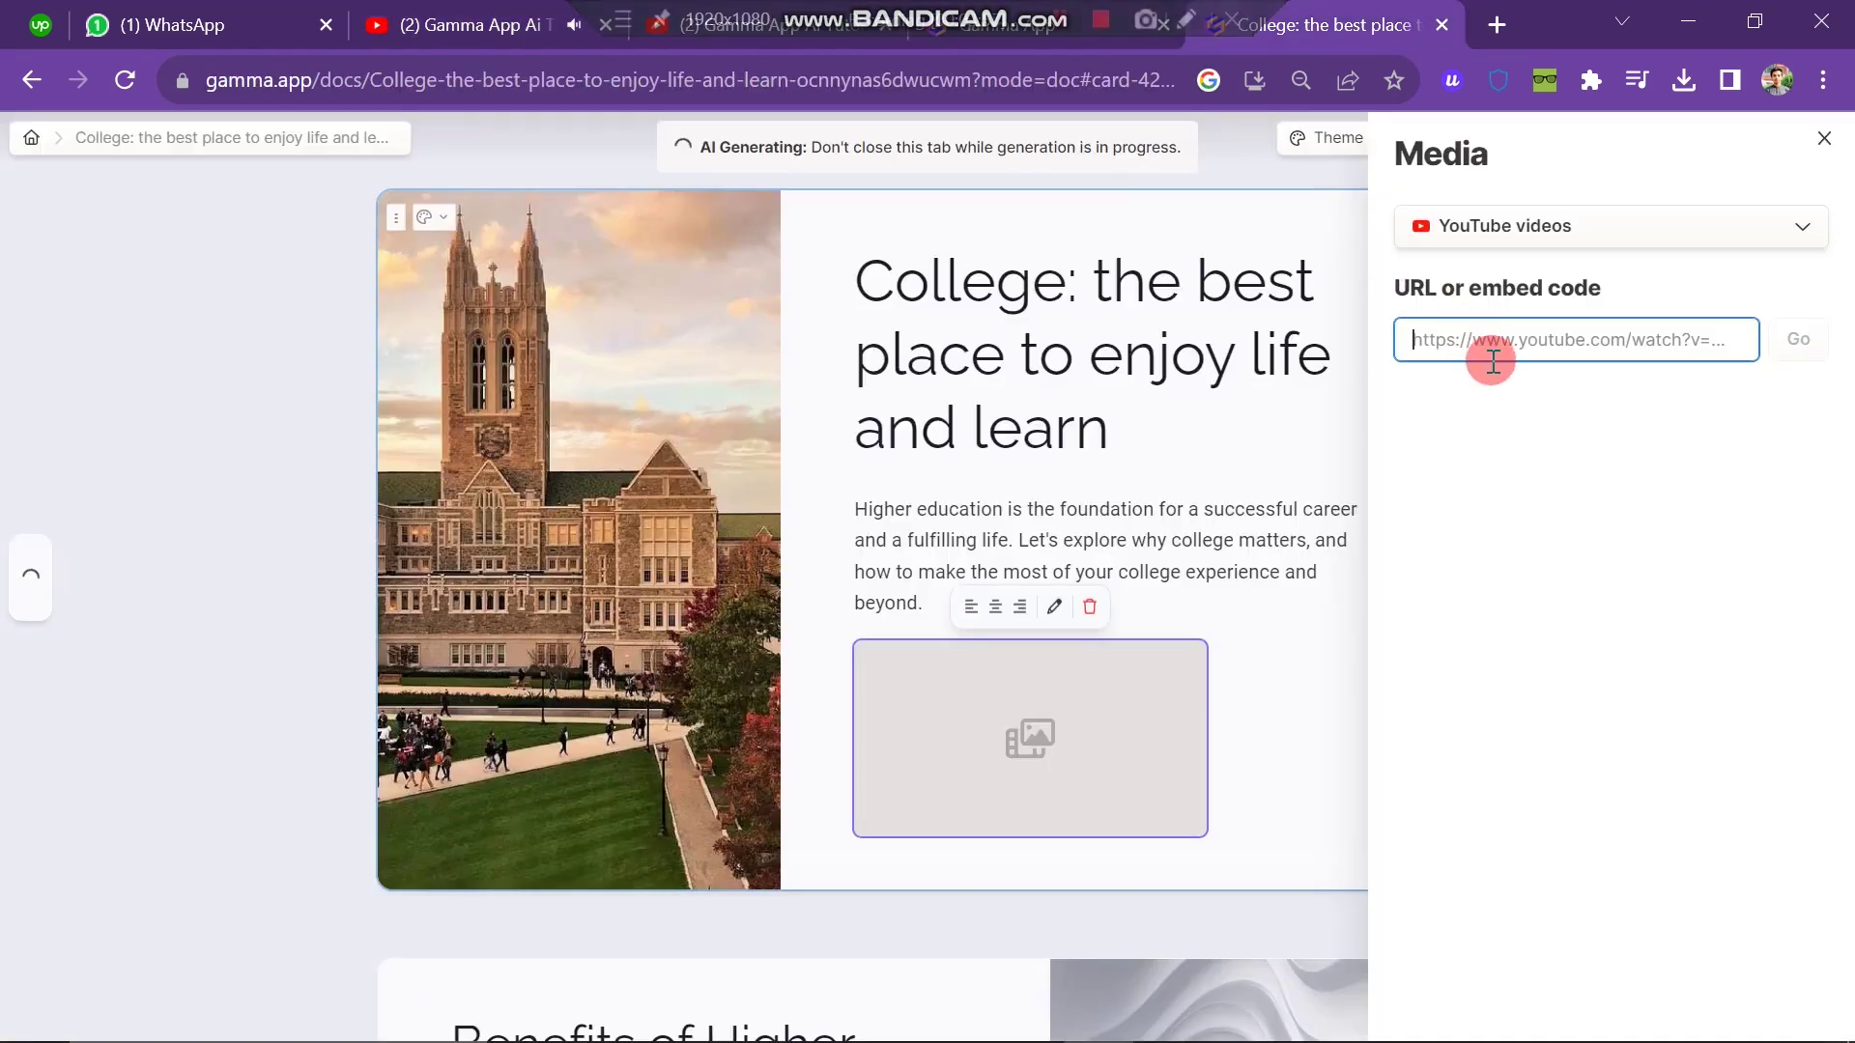
key("ctrl+v")
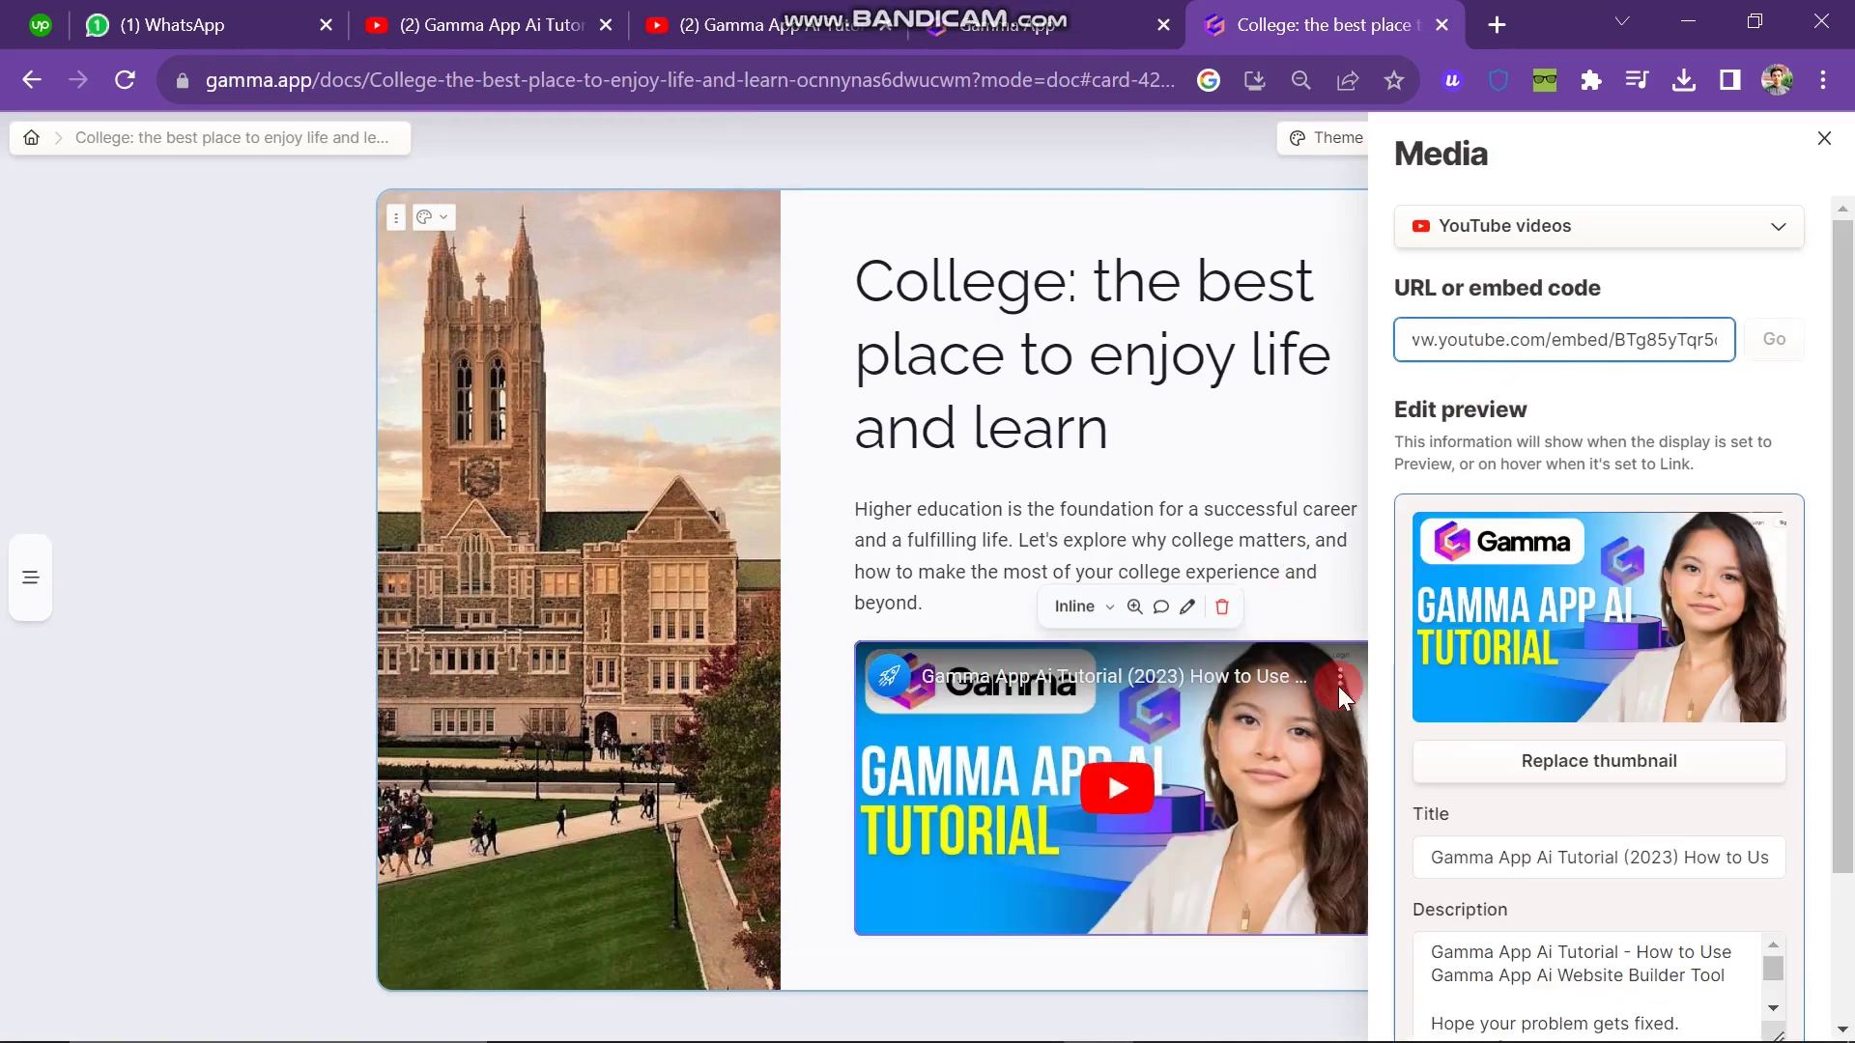
scroll(1438, 699, "down", 2)
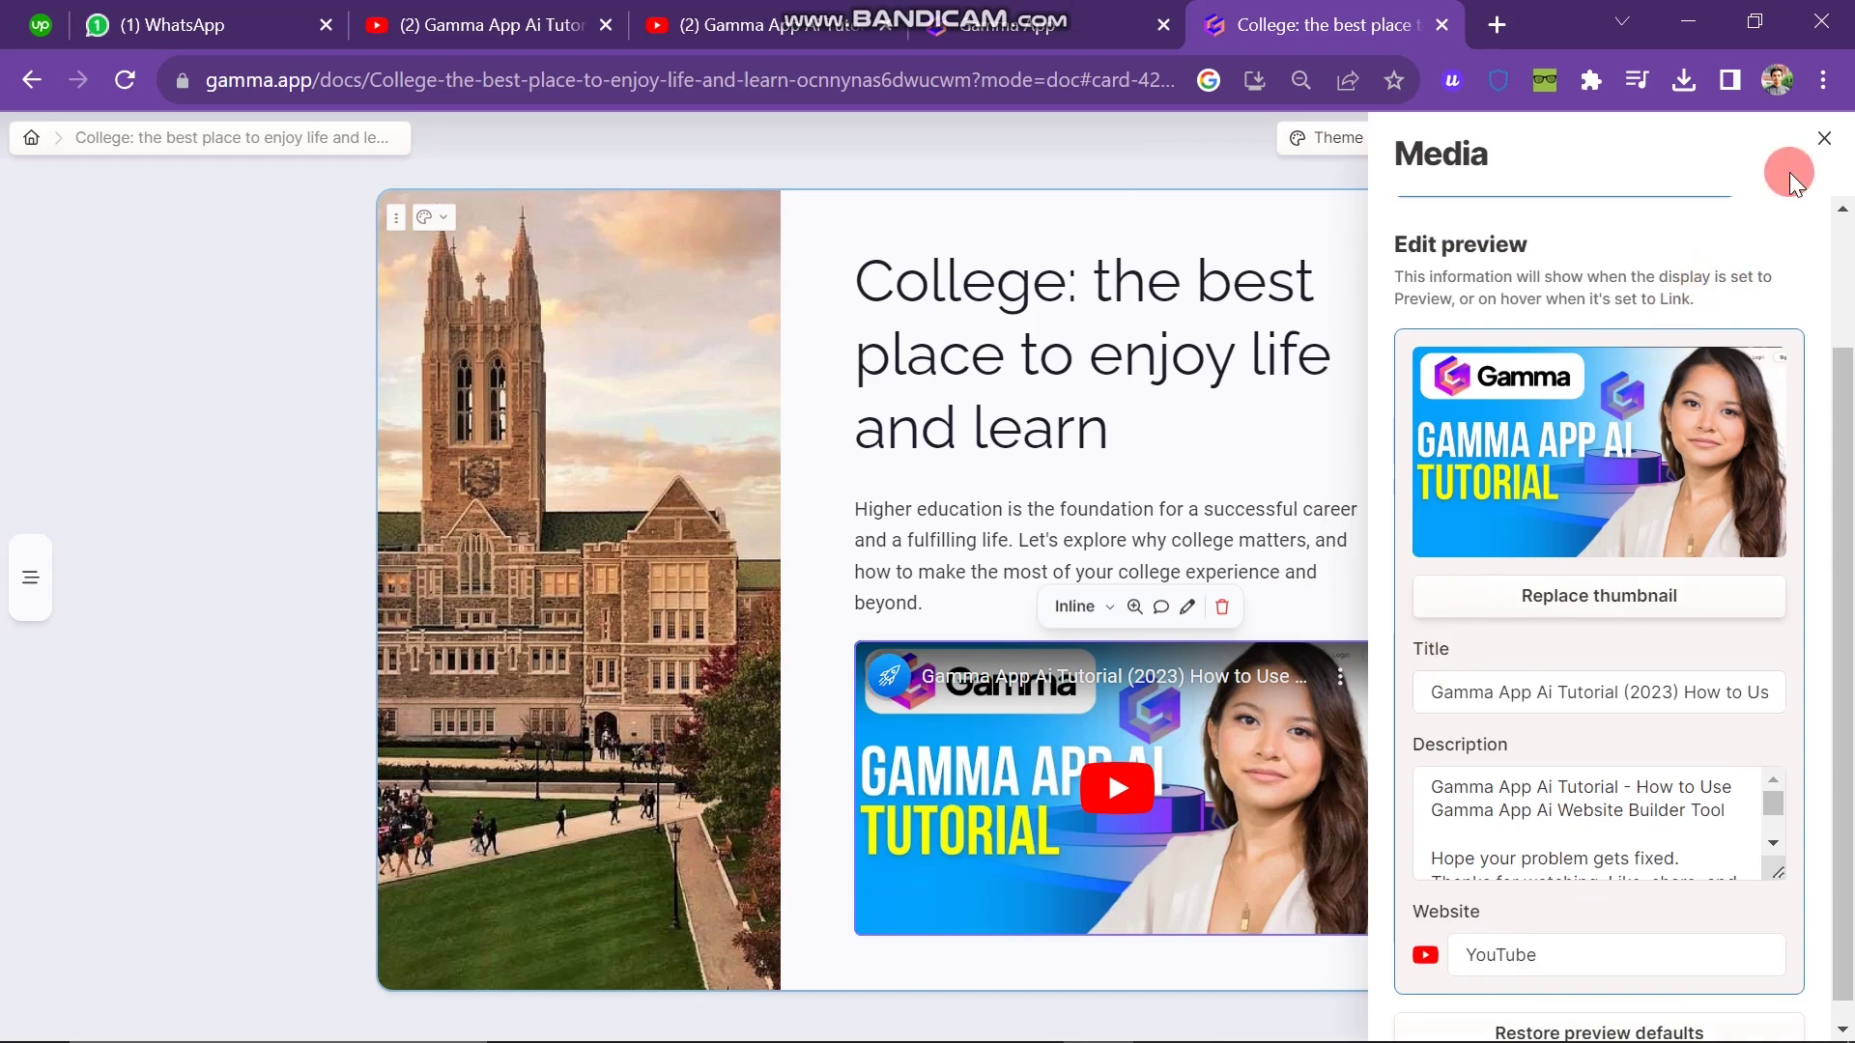
left_click(1826, 138)
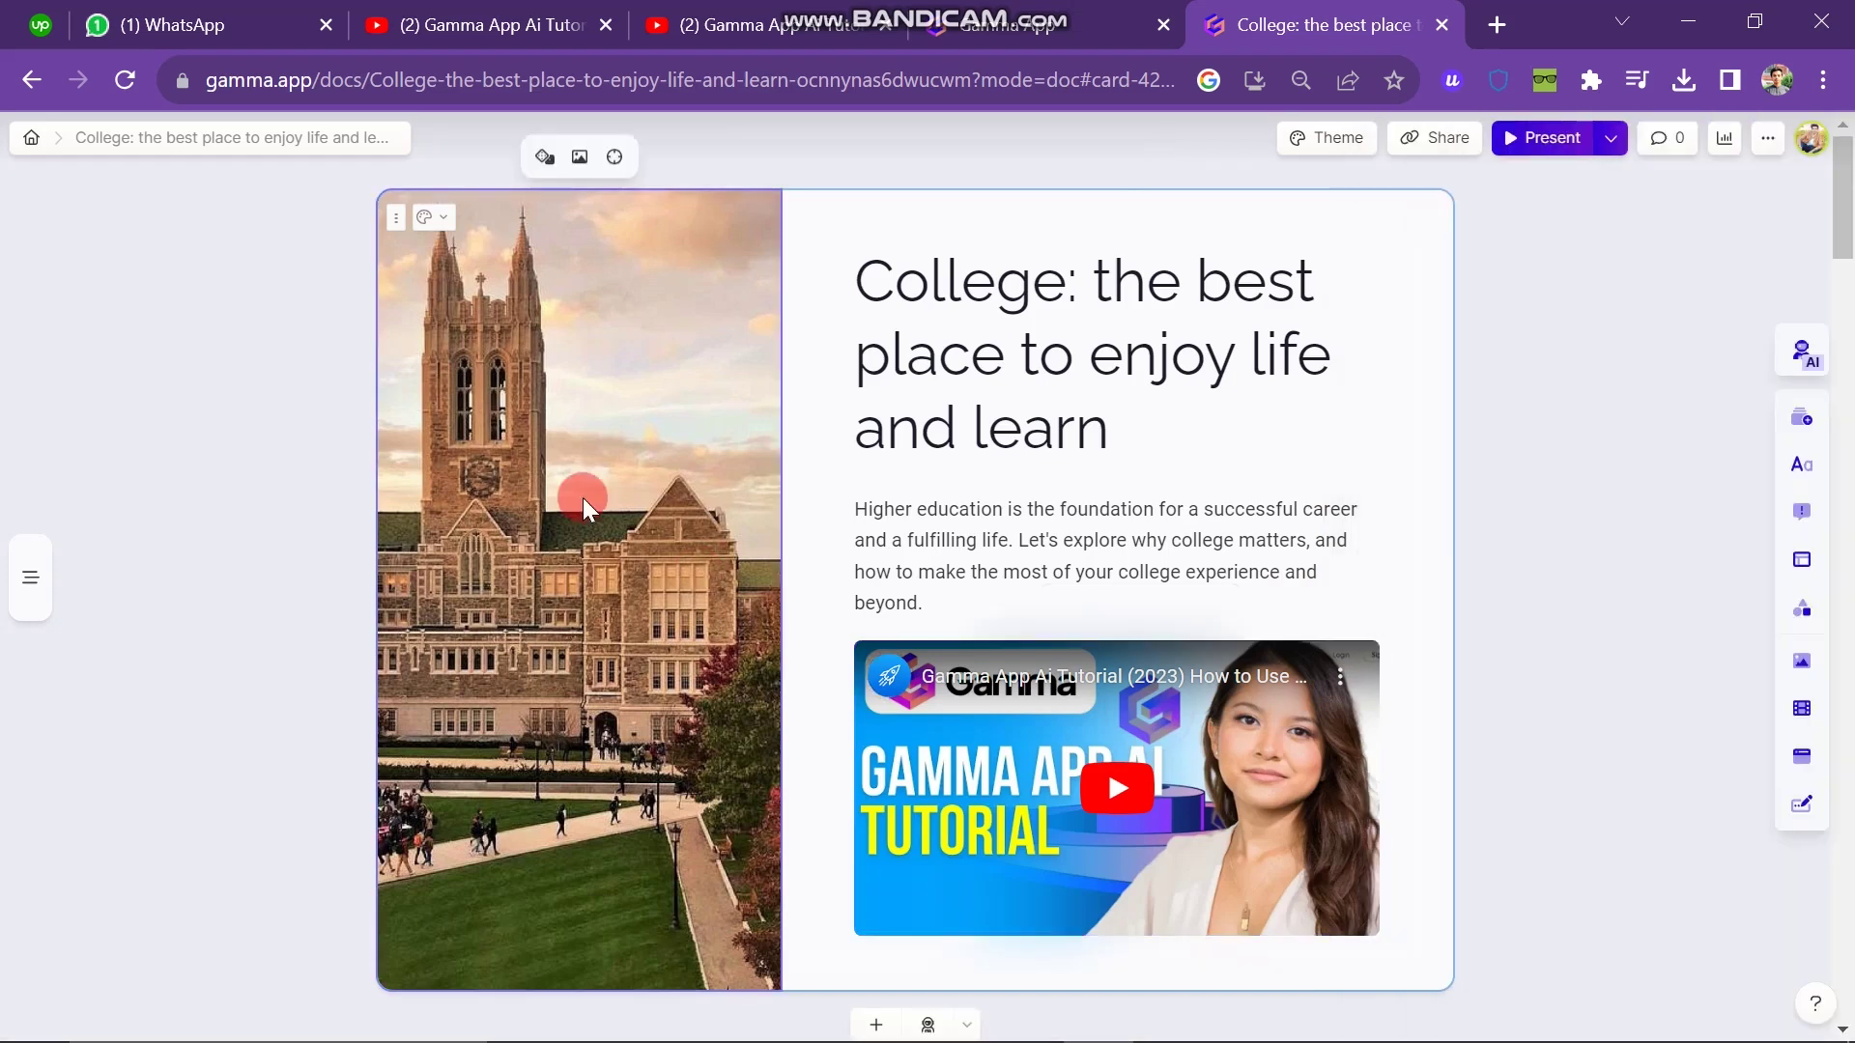
Step: Replace the cover image with the pink-flowers-and-columns campus photo from web search, then close the document
left_click(580, 157)
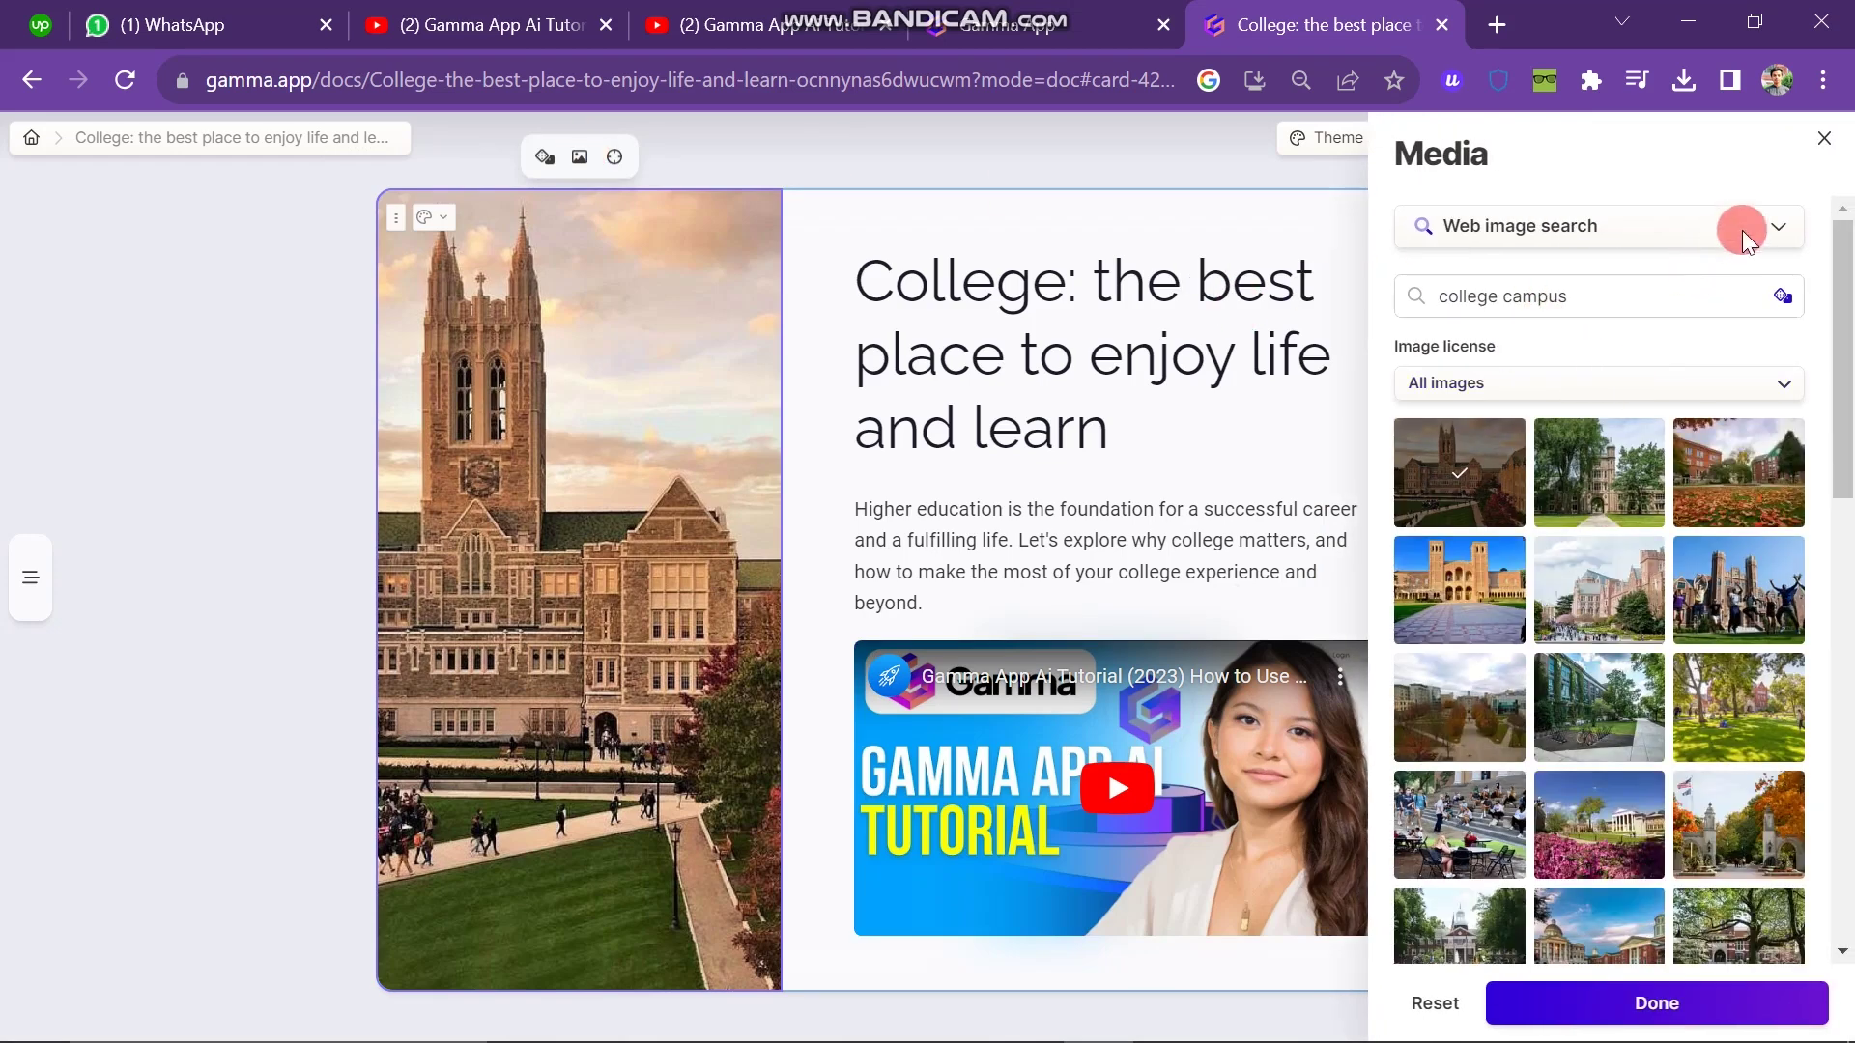
left_click(1595, 382)
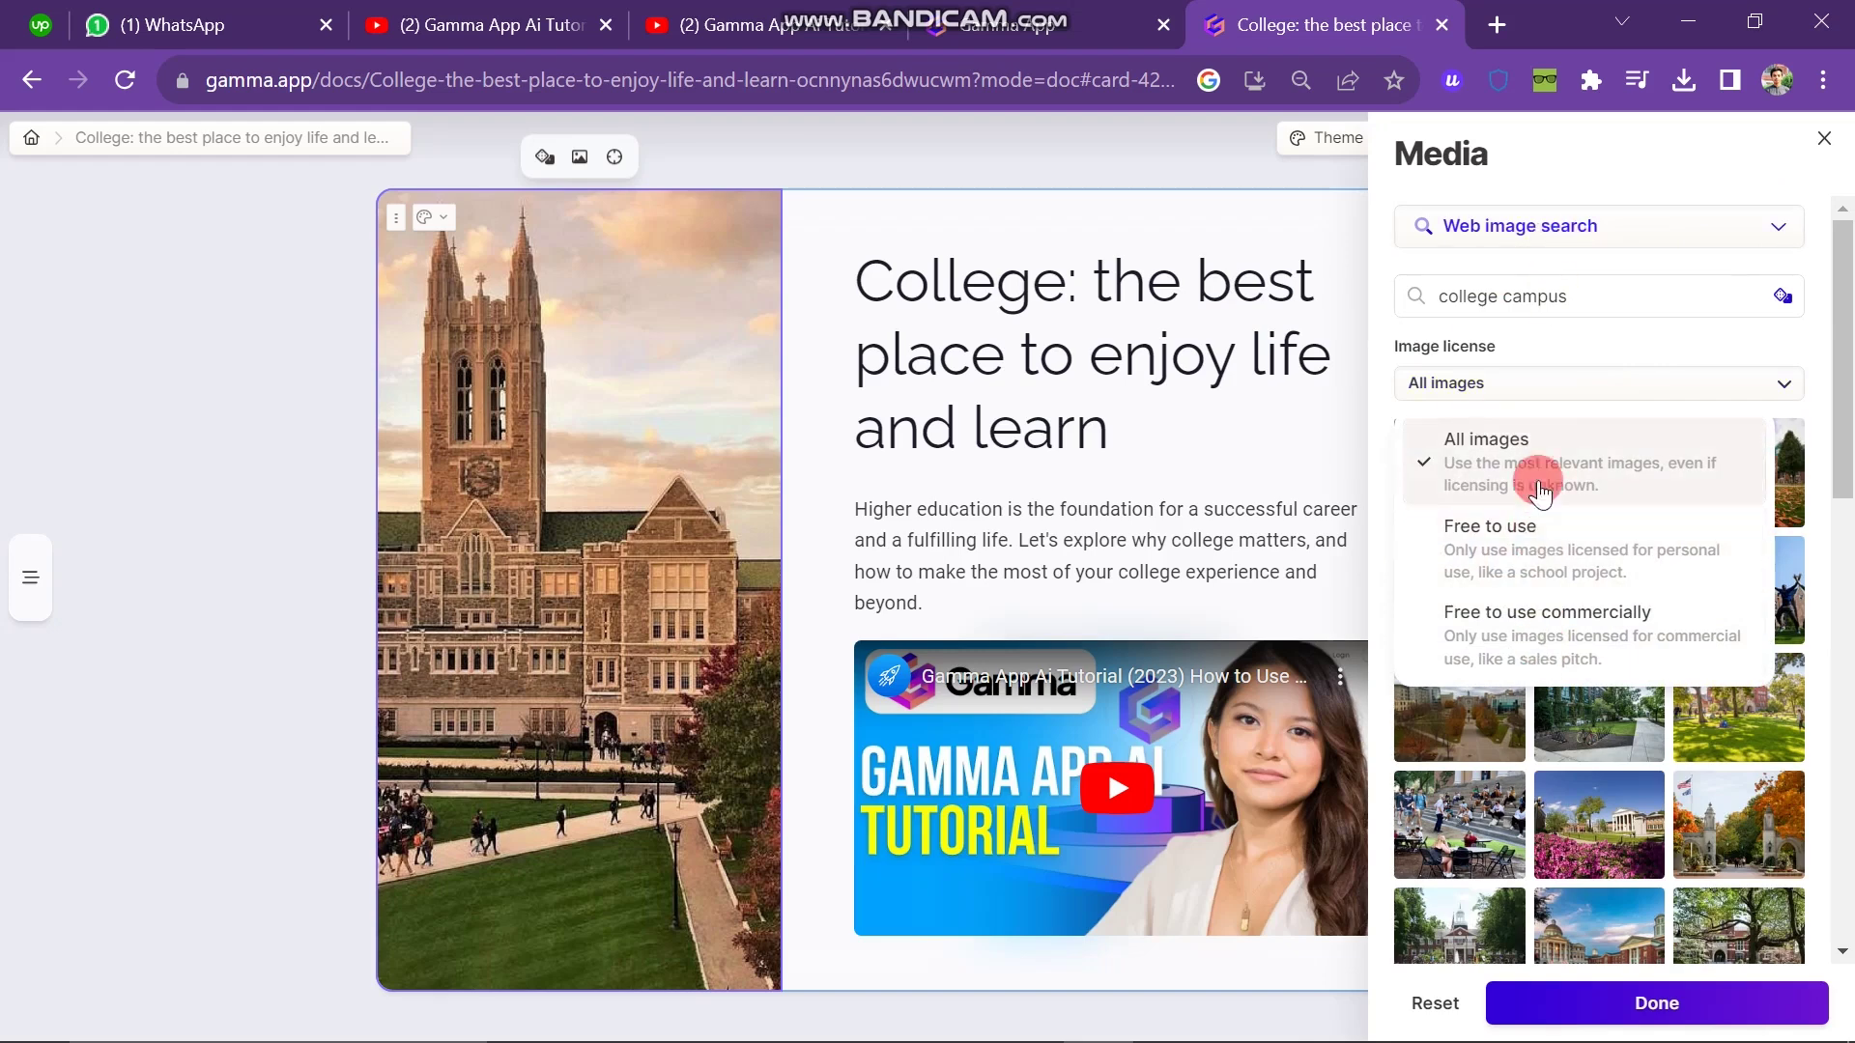
left_click(1565, 226)
left_click(1599, 825)
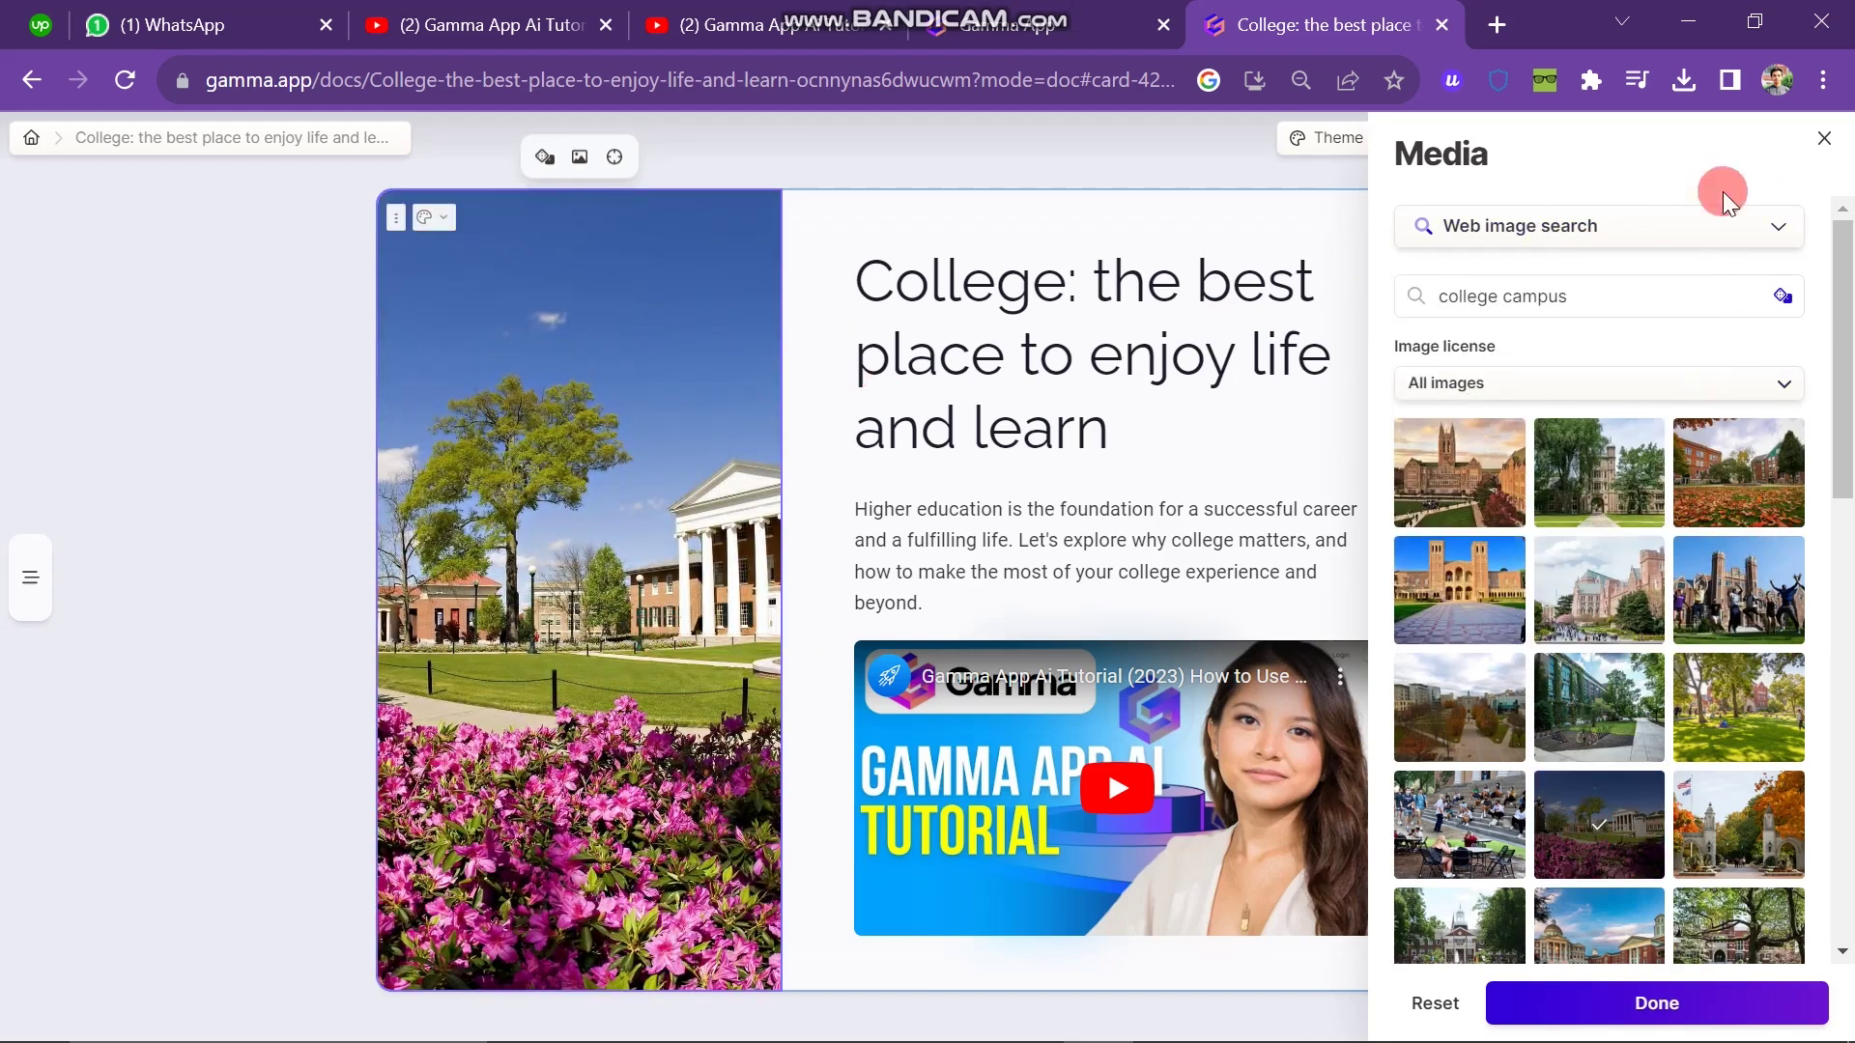
key("ctrl+w")
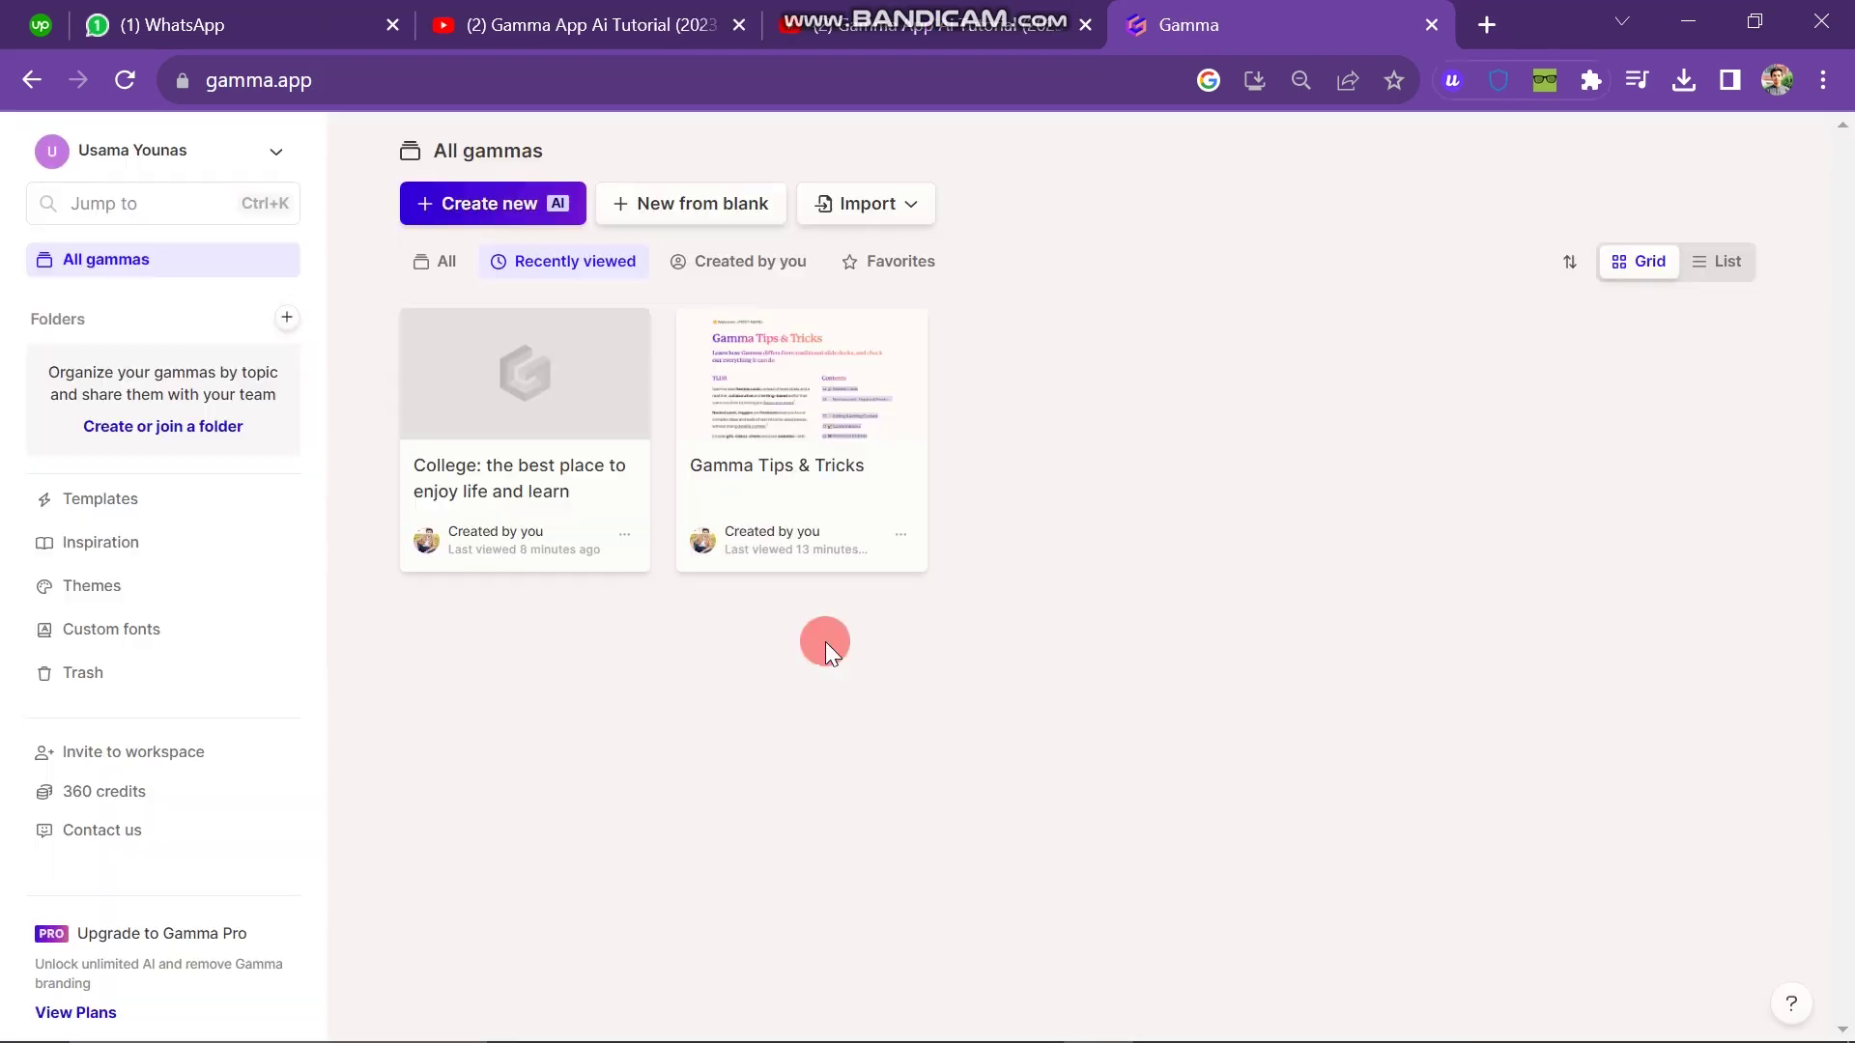
Step: Start a new AI gamma, choose Generate from a topic, and pick Webpage
left_click(518, 209)
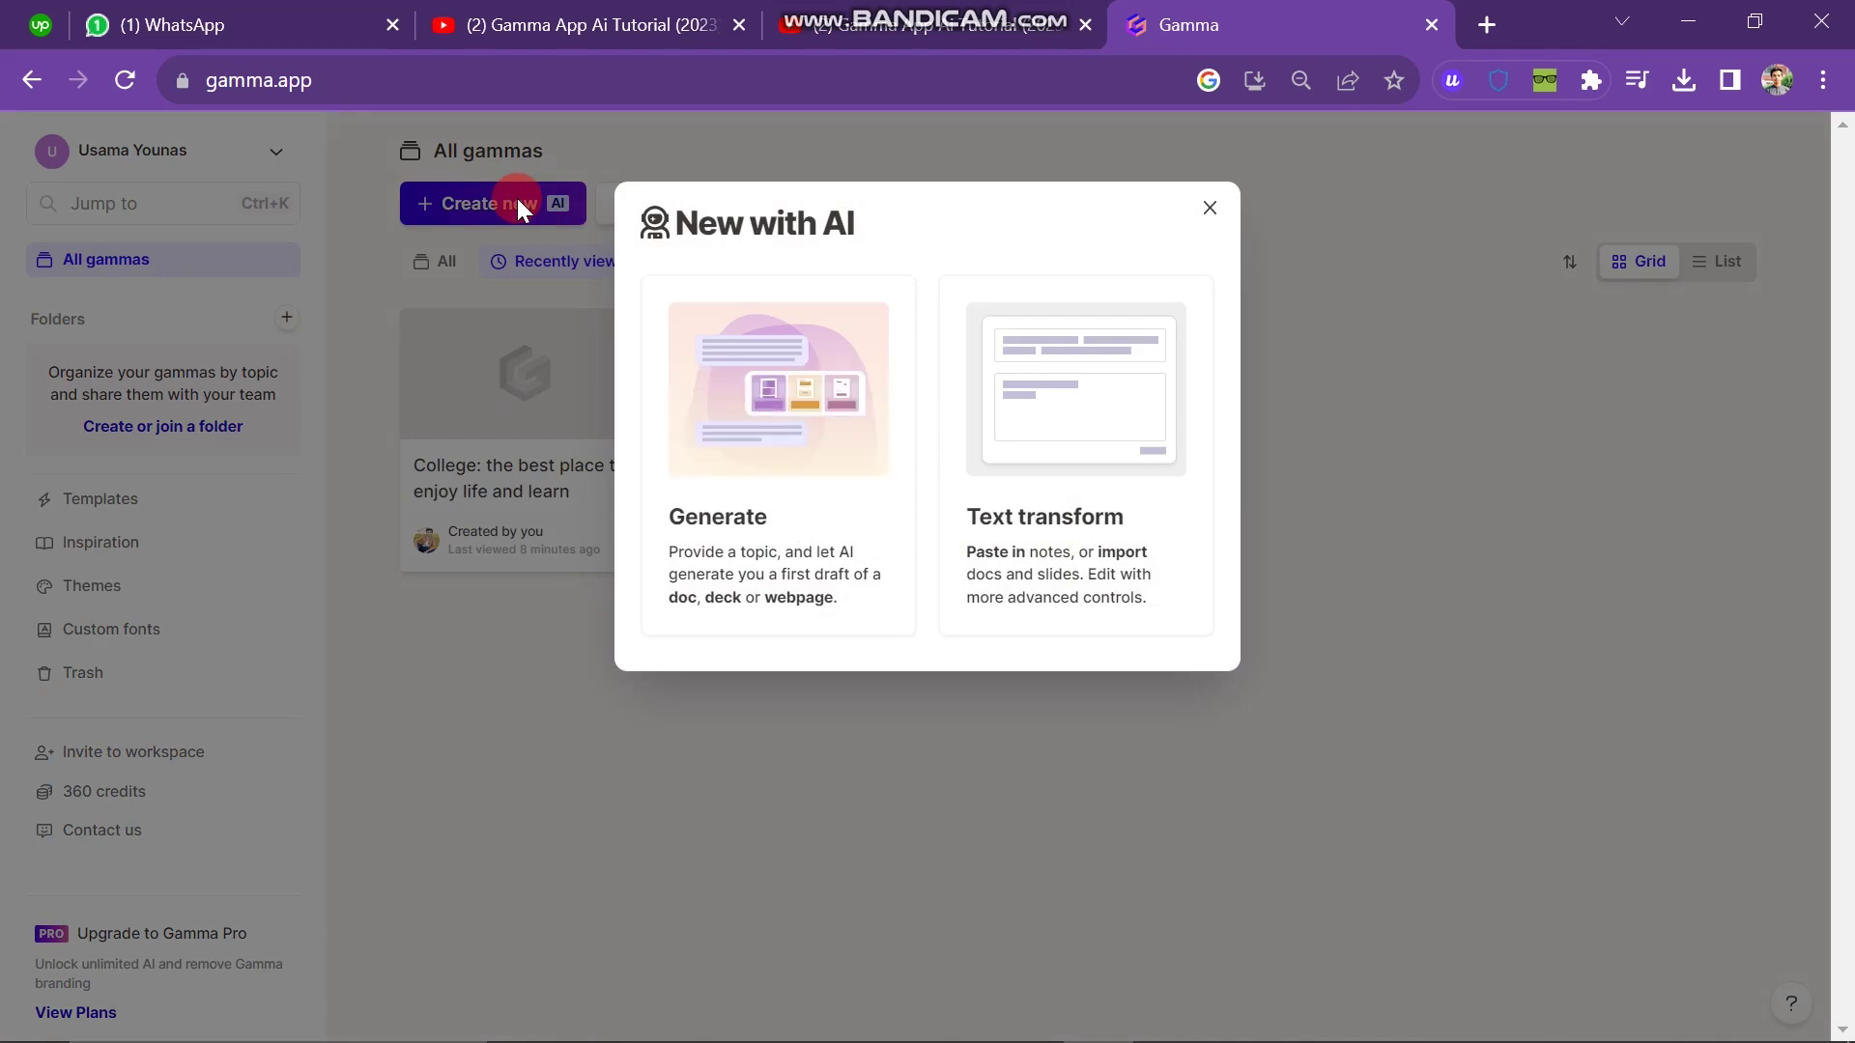
left_click(778, 444)
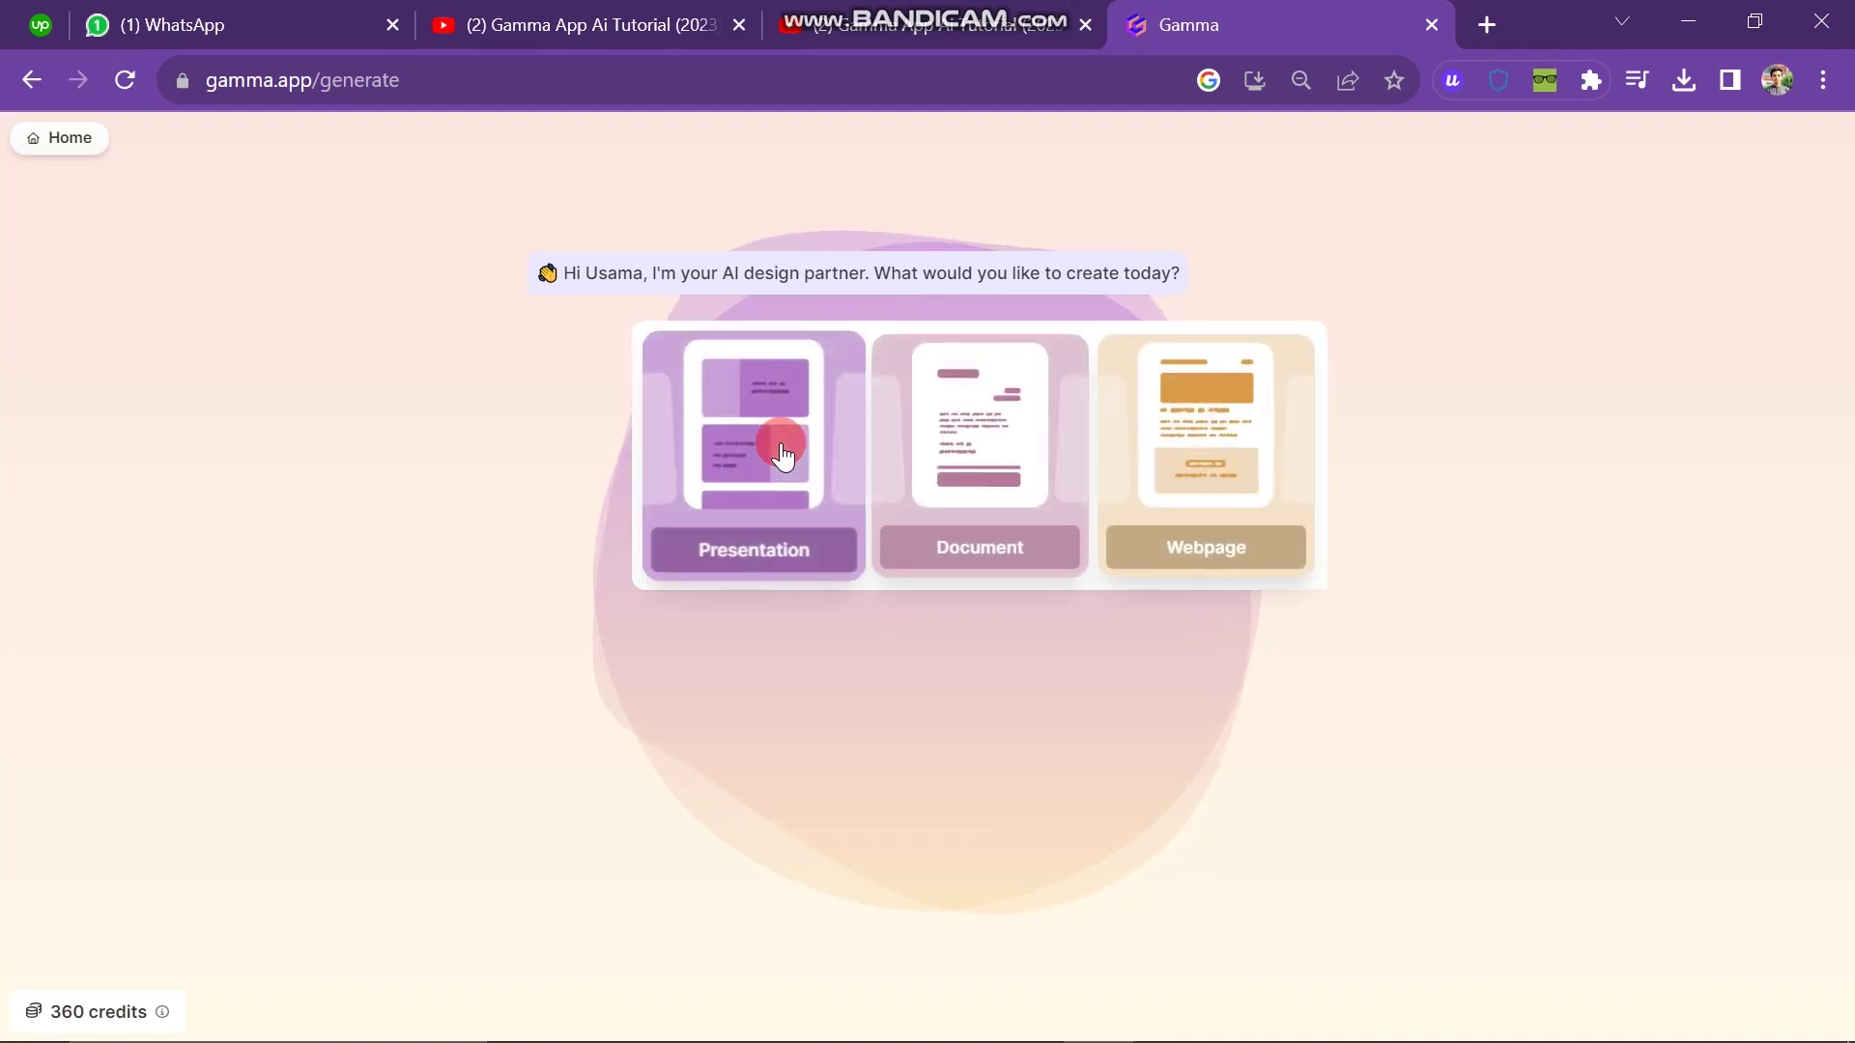
left_click(1205, 443)
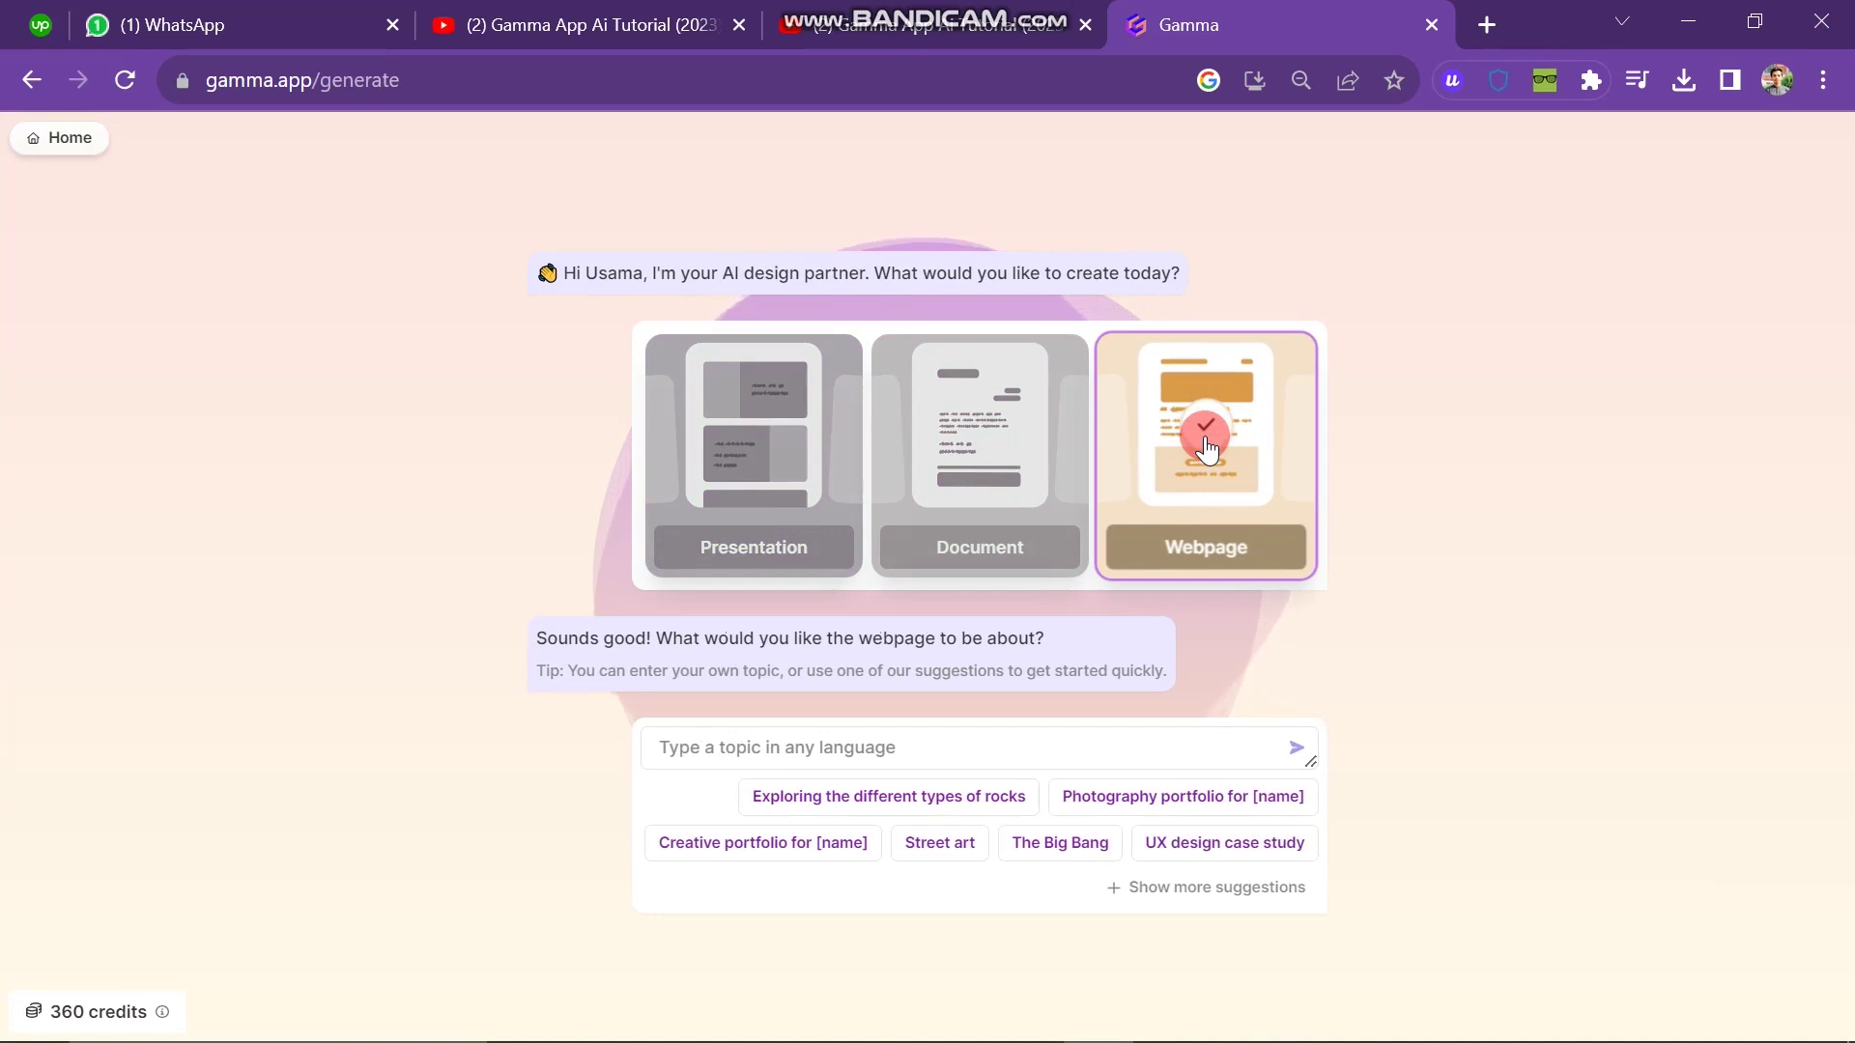
Step: Use the 'Creative portfolio for [name]' topic and regenerate a different outline
left_click(979, 747)
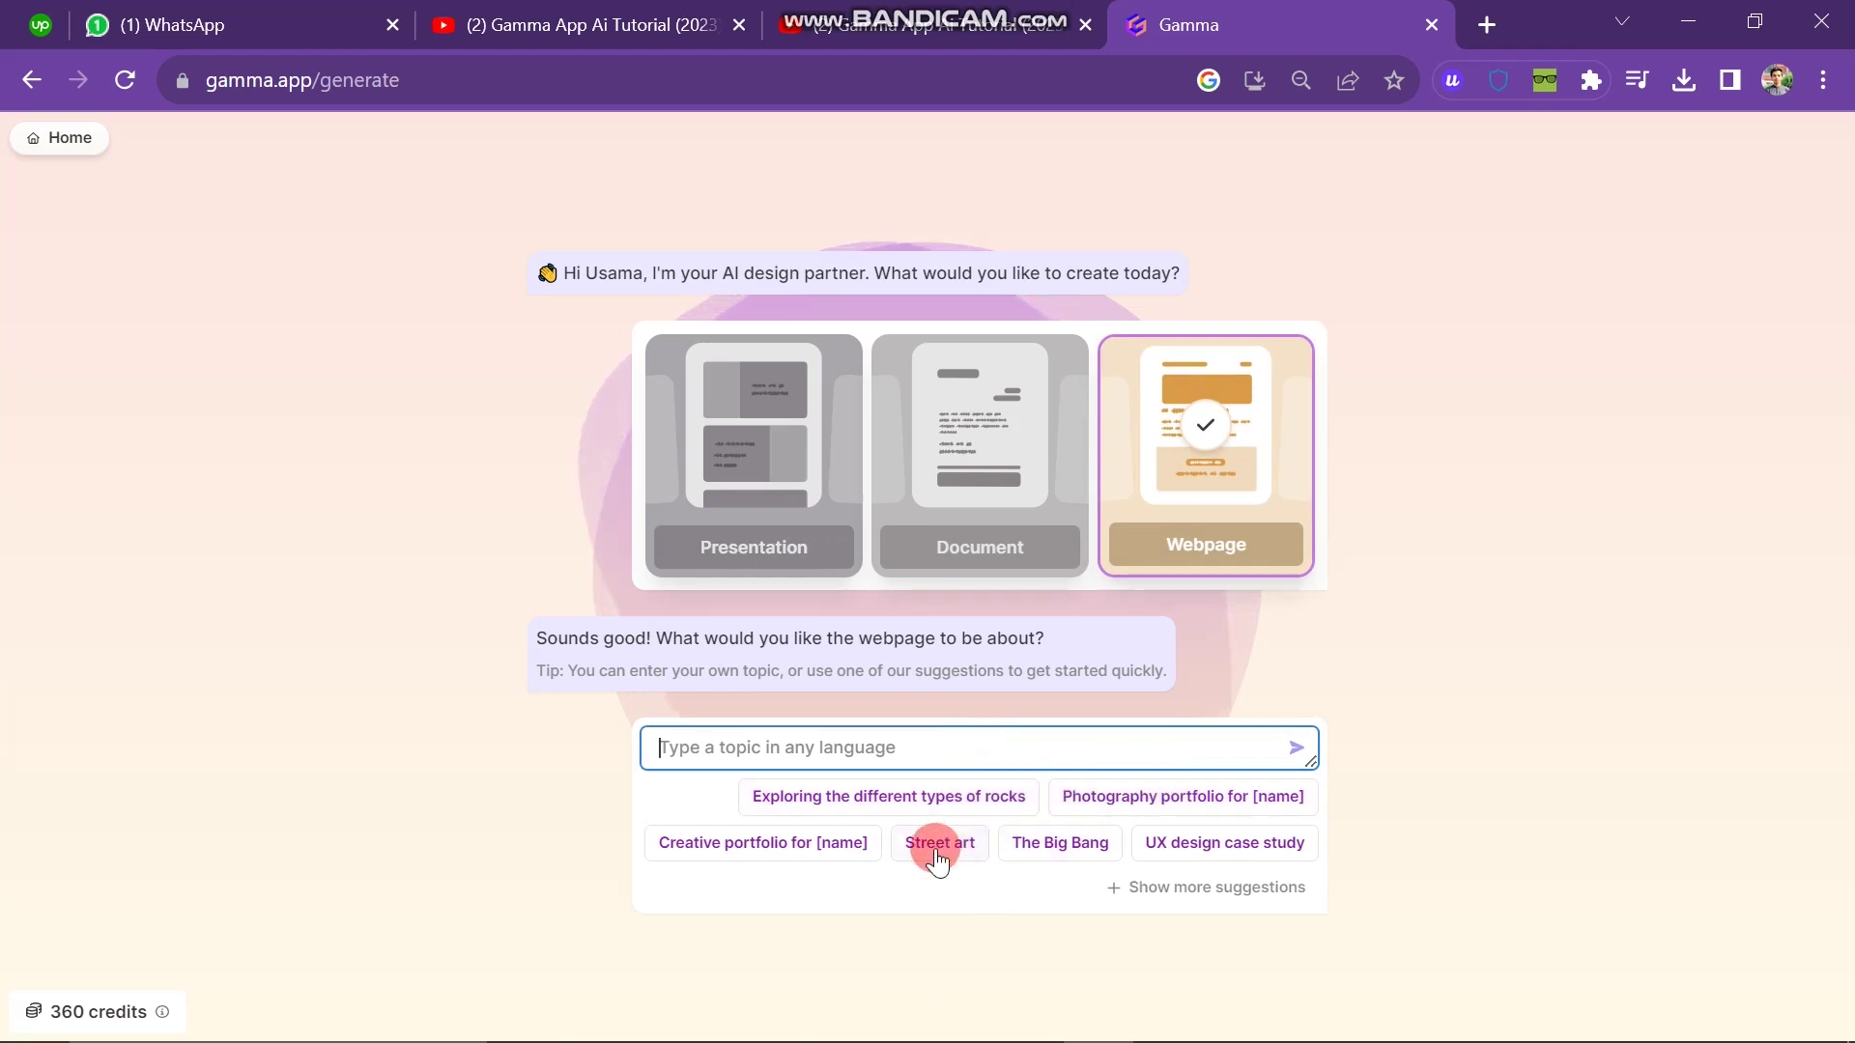
left_click(839, 855)
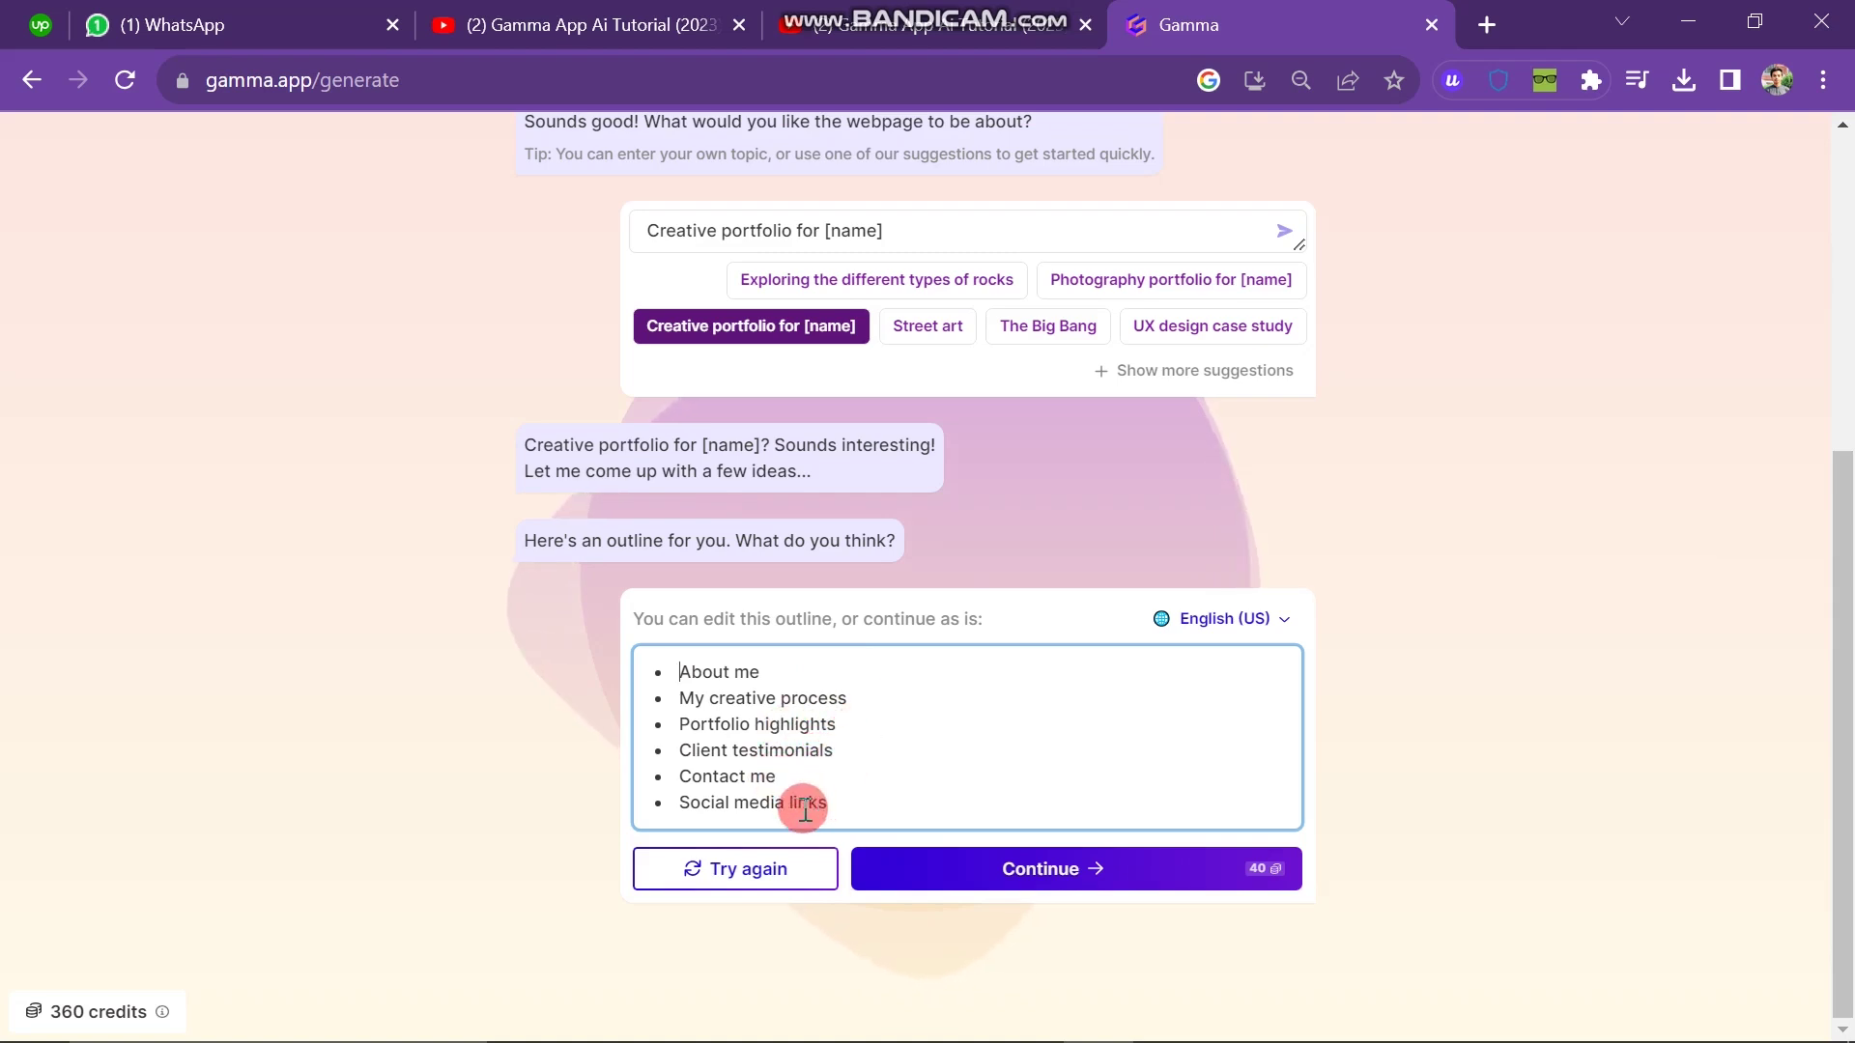
left_click(742, 875)
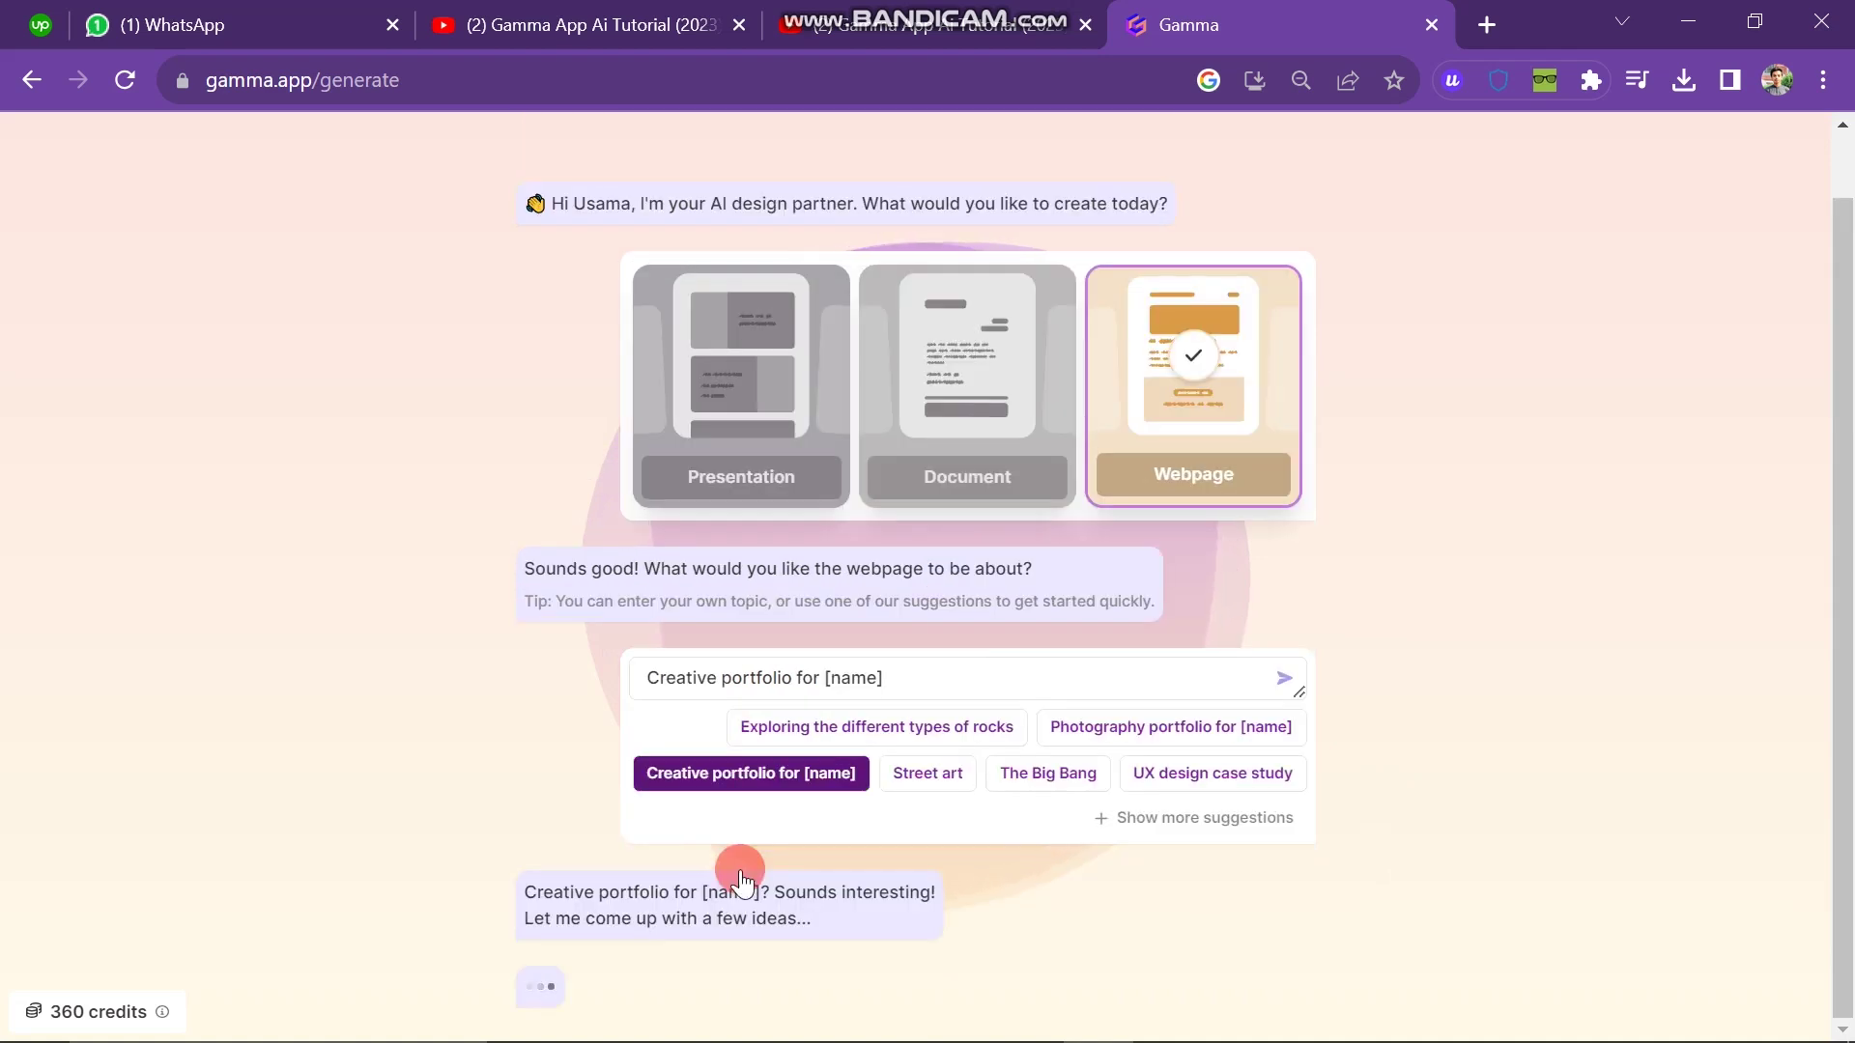
left_click(796, 688)
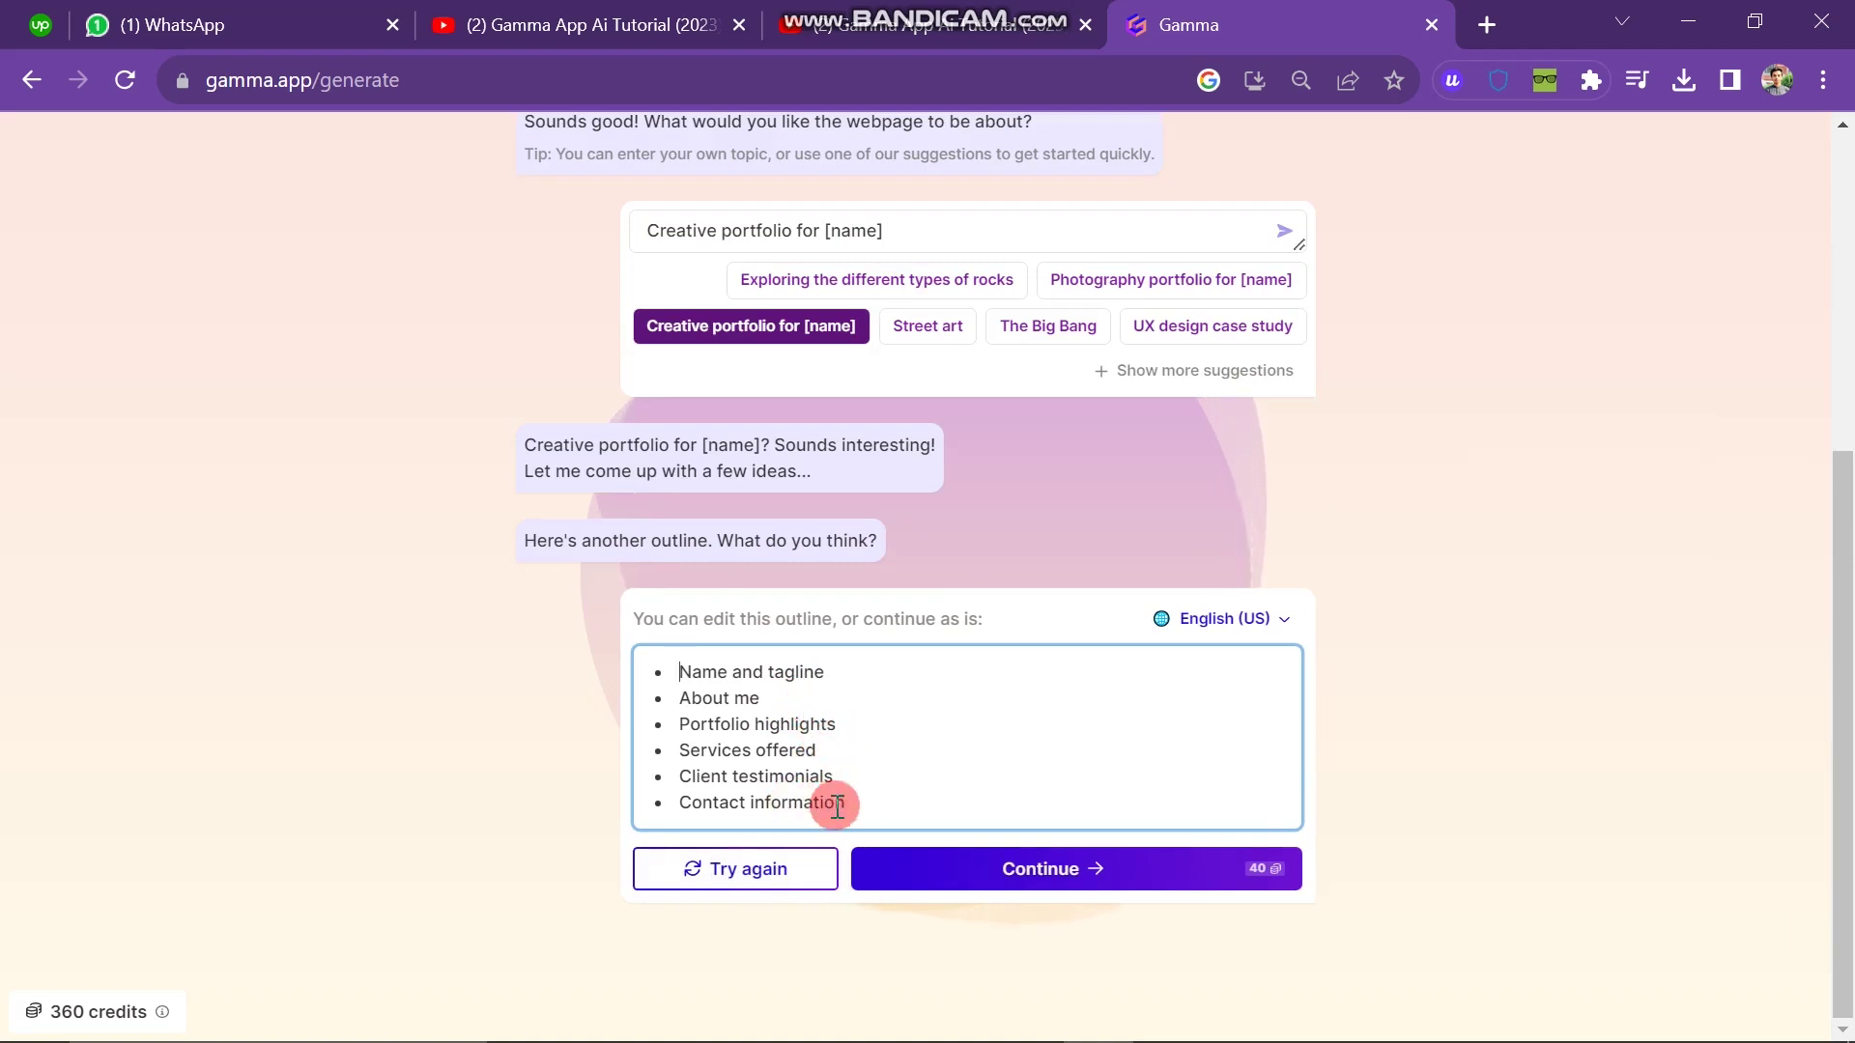
Step: Accept the outline, keeping its language as English (US)
left_click(986, 868)
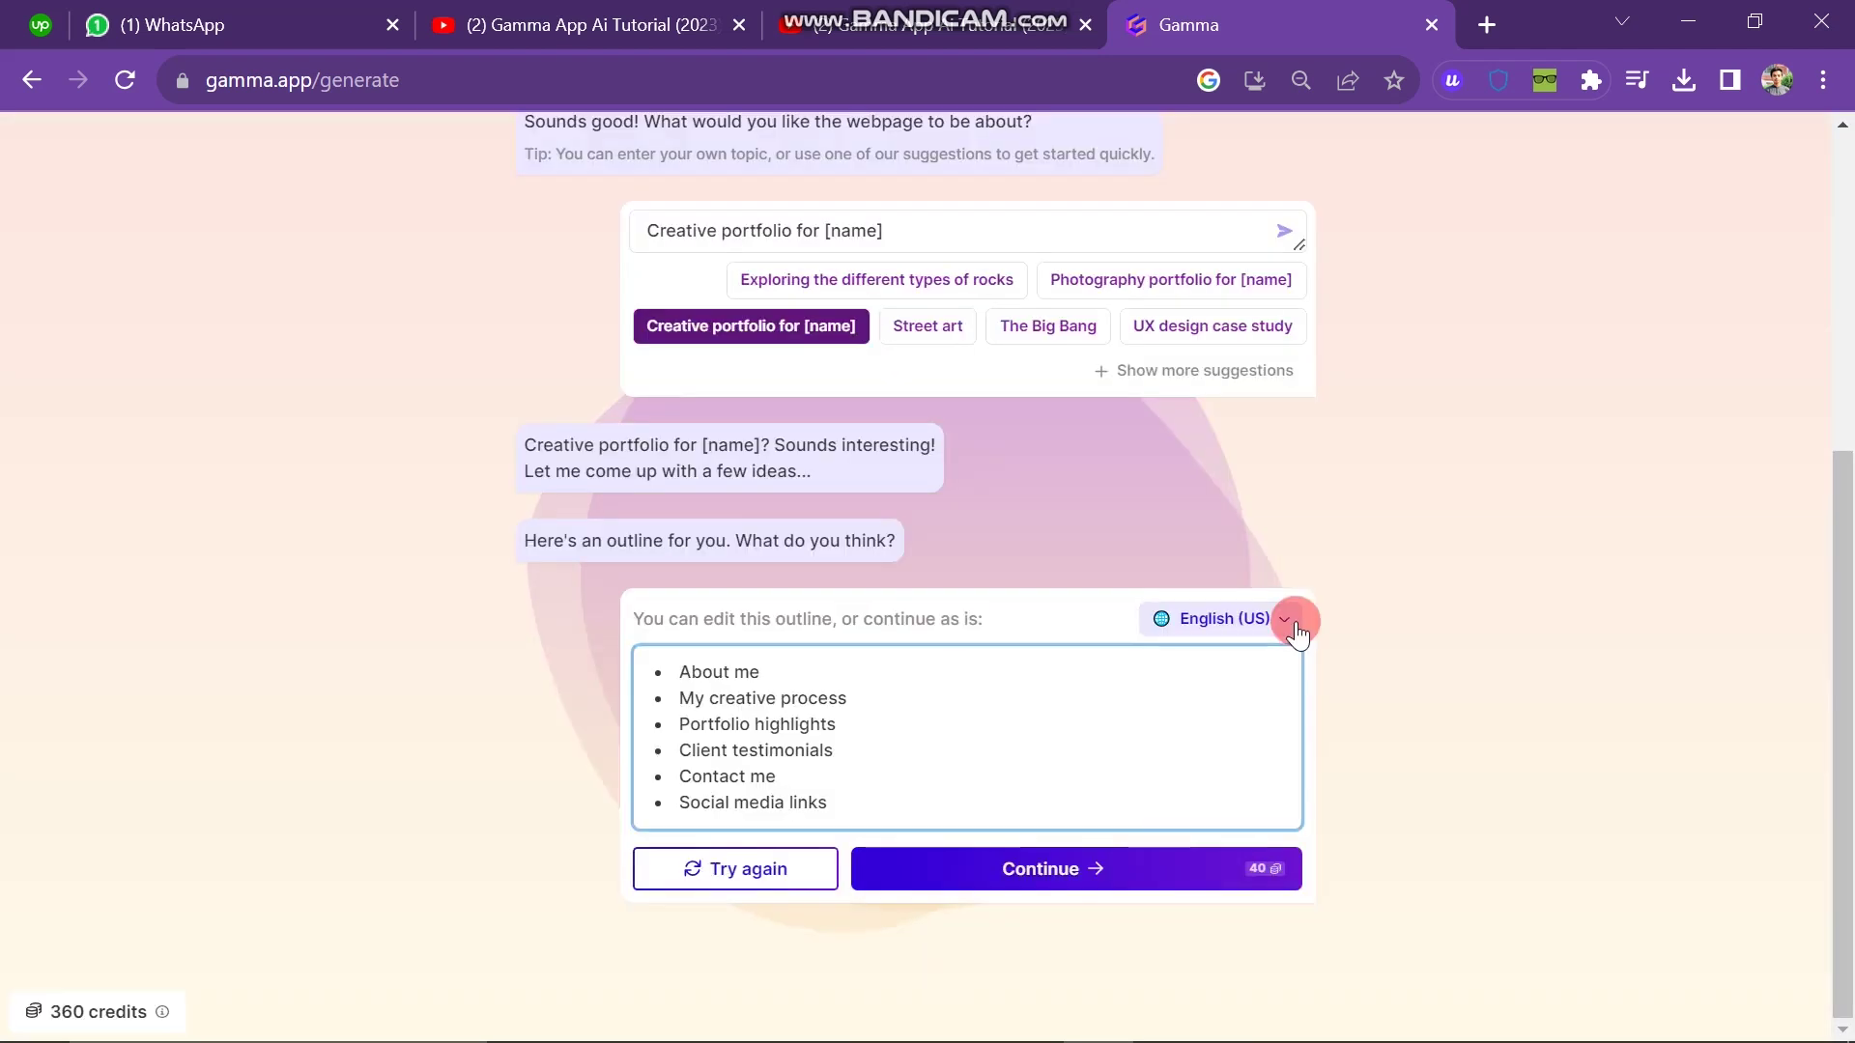
left_click(1286, 621)
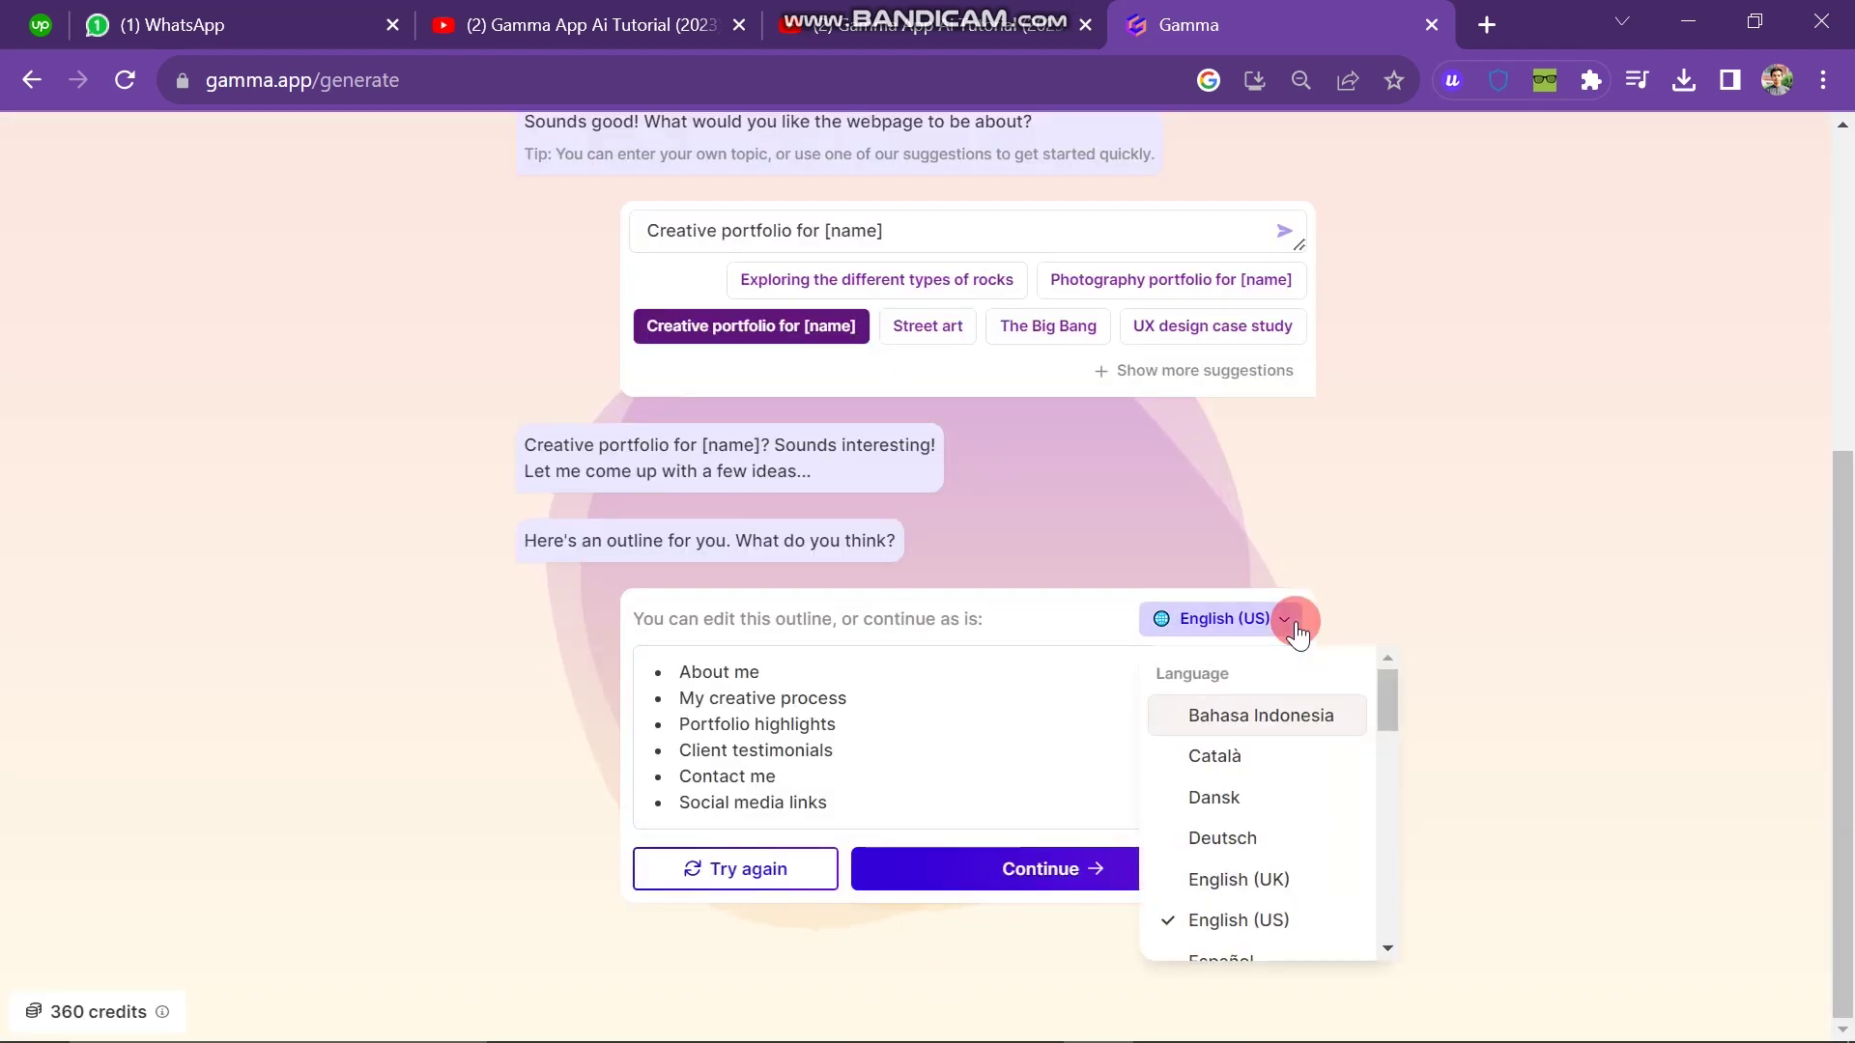
scroll(1301, 769, "down", 10)
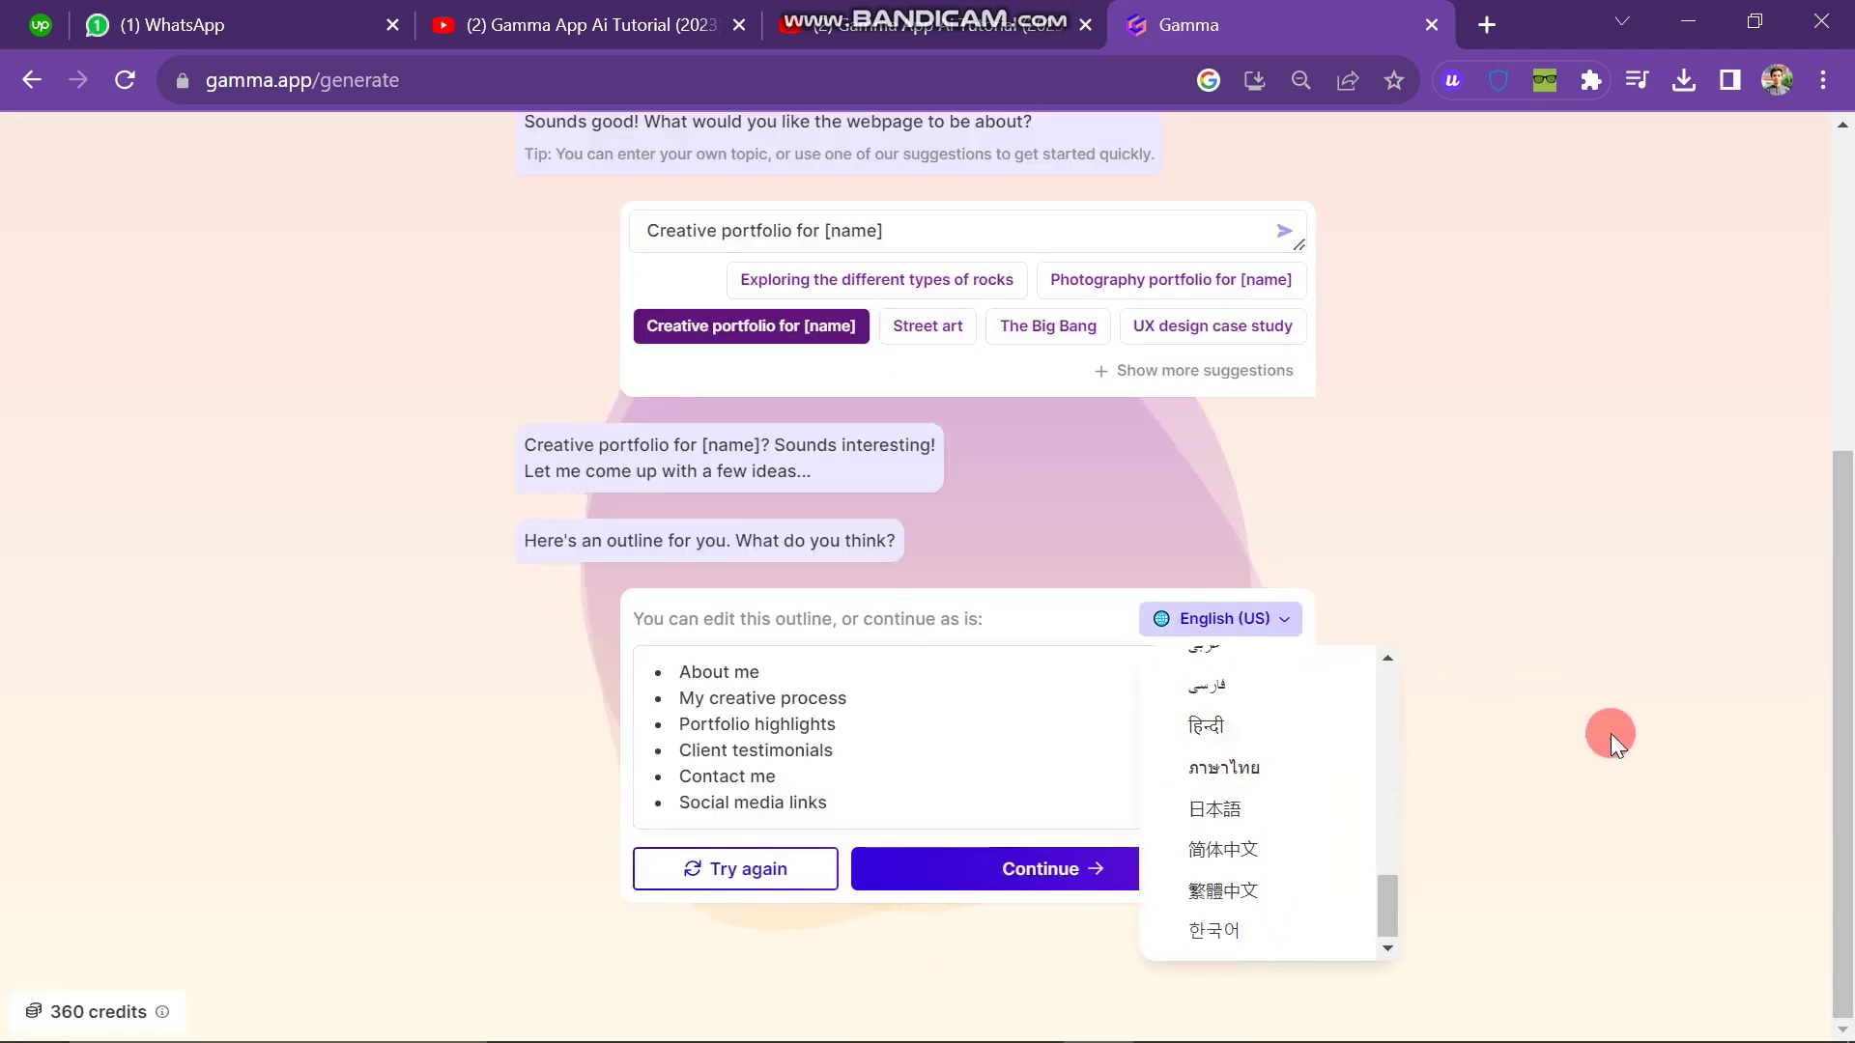
left_click(1610, 733)
Step: Pick the dark Aurora theme and start generating the Creative Portfolio webpage
left_click(912, 869)
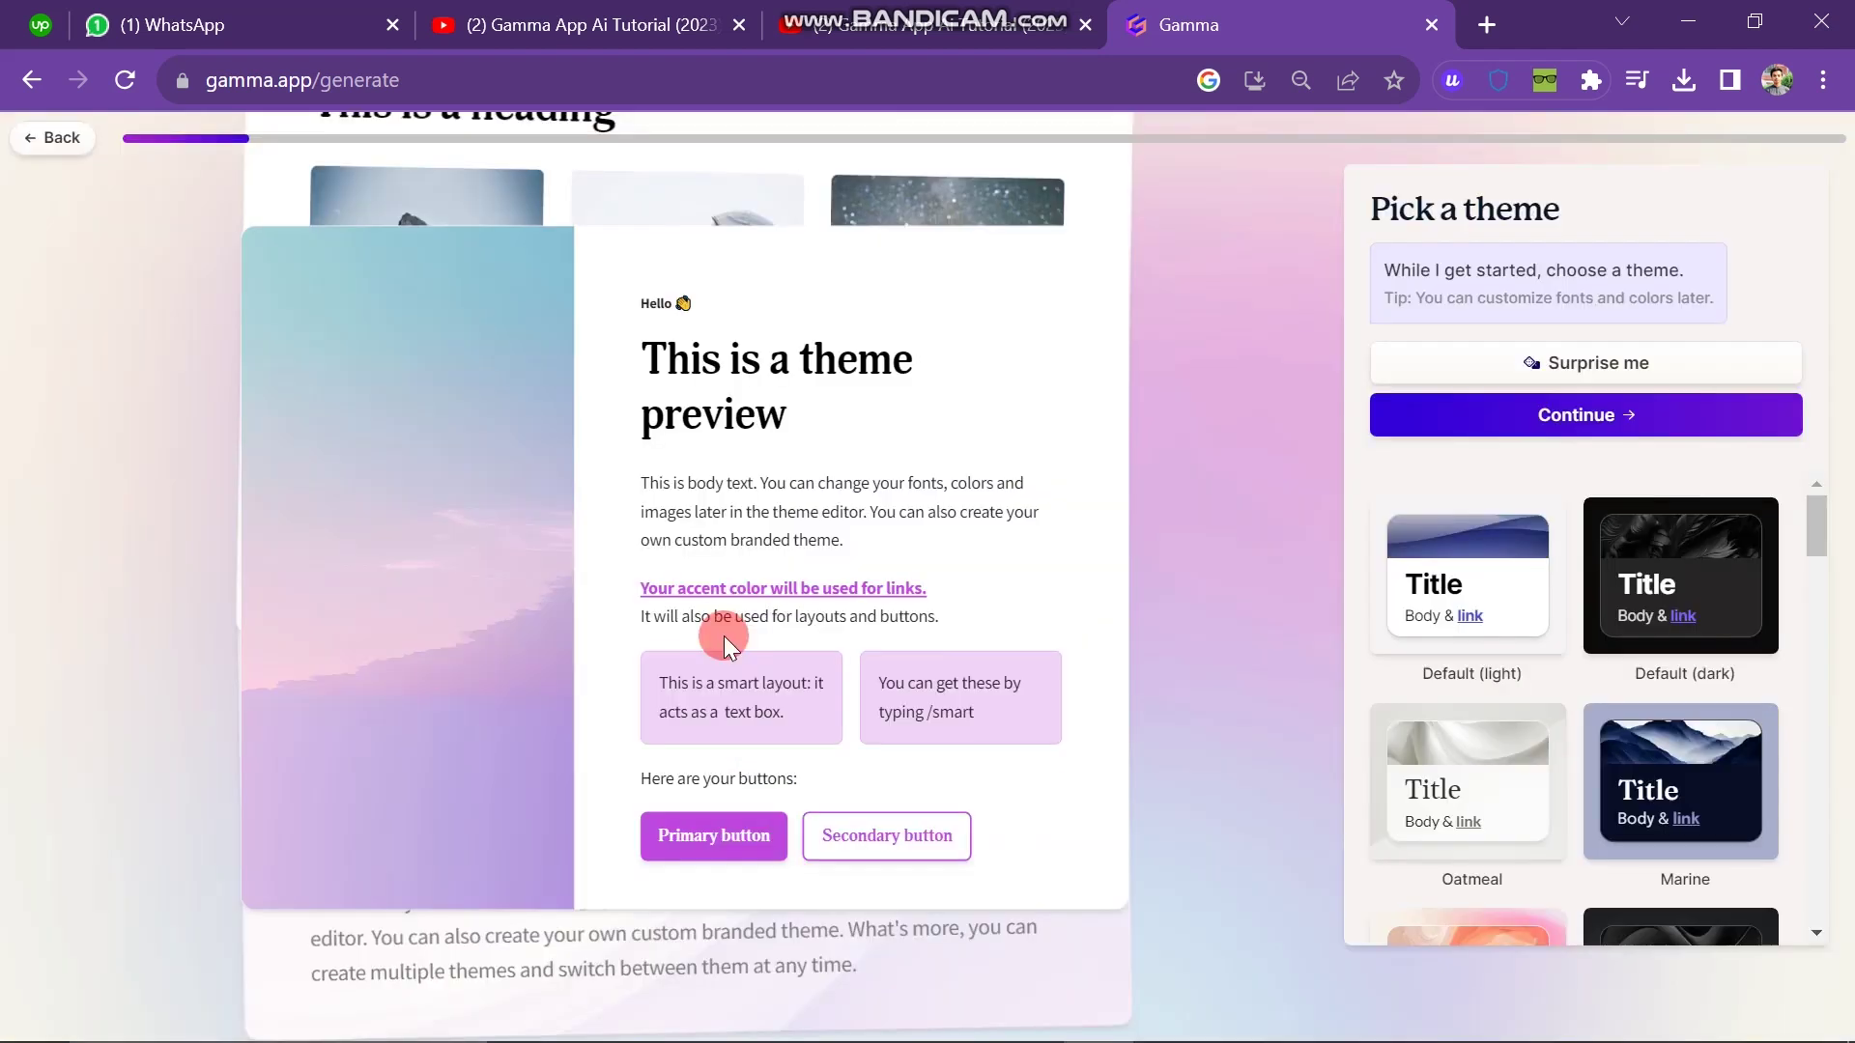
scroll(1731, 758, "down", 10)
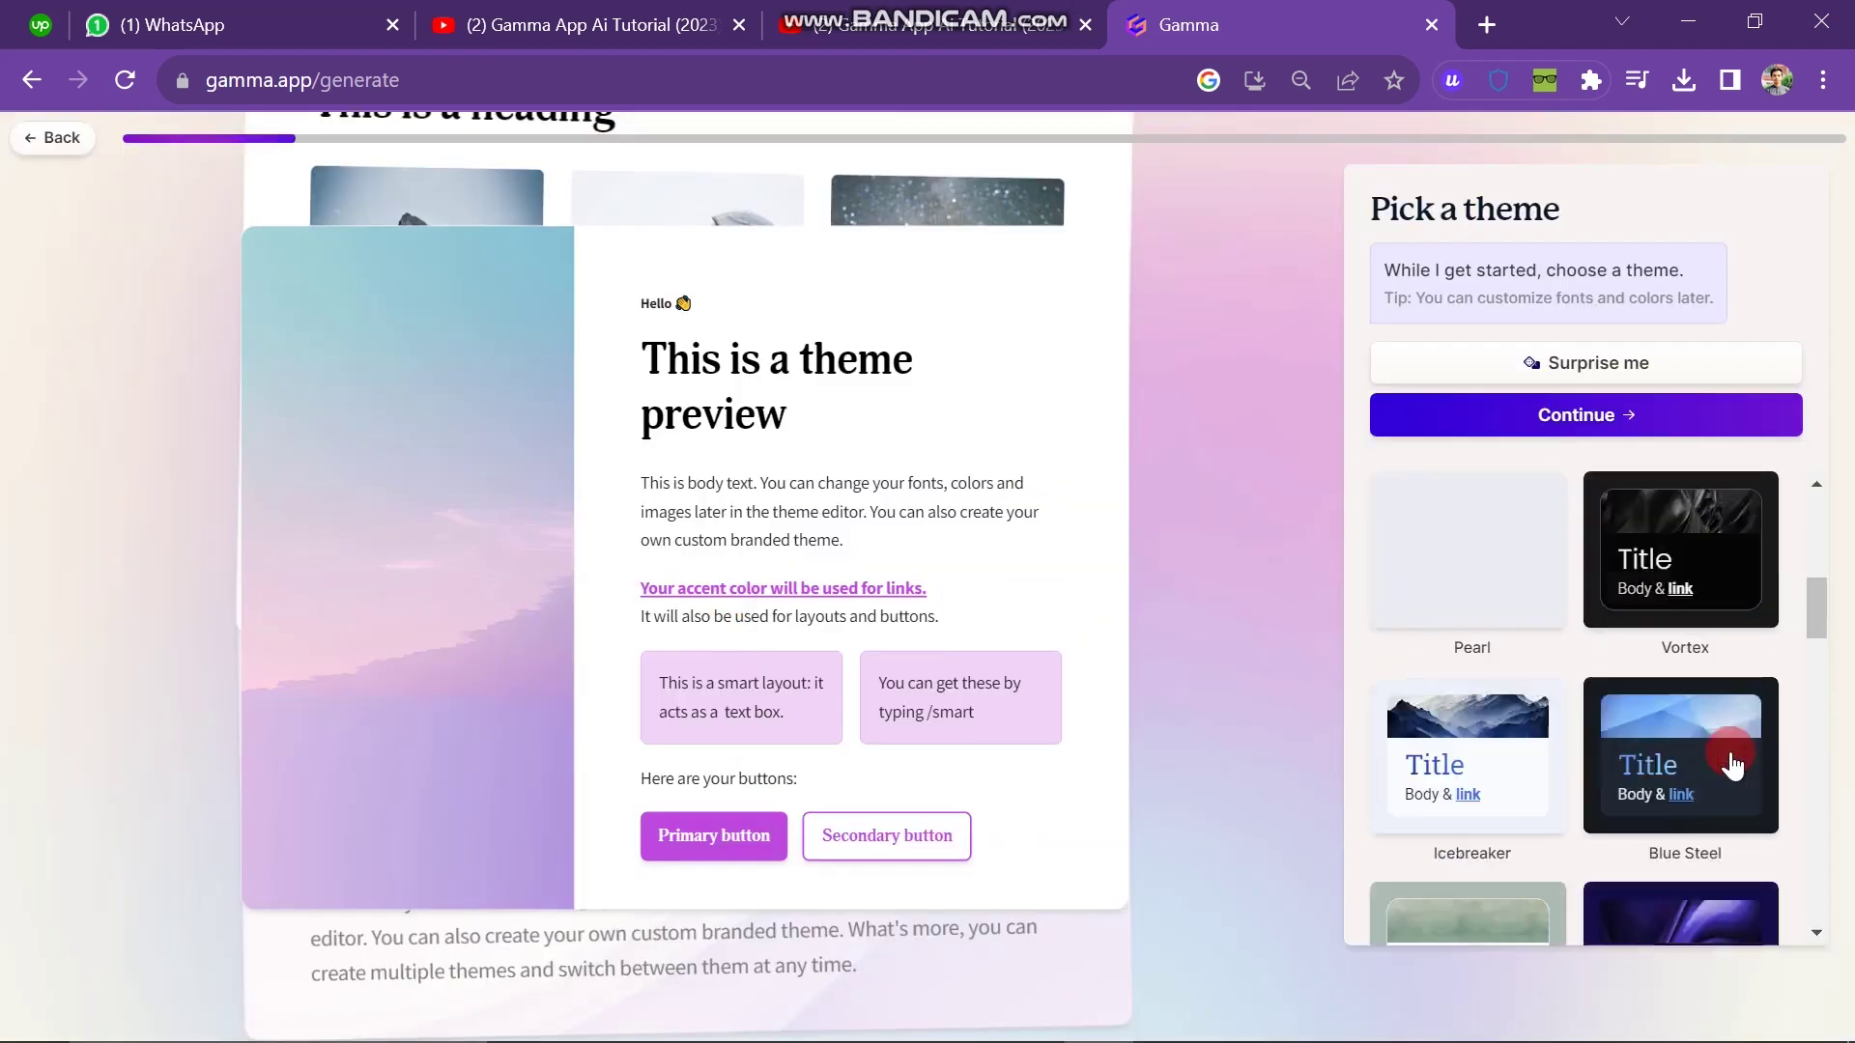
scroll(1730, 752, "down", 3)
scroll(1575, 717, "down", 2)
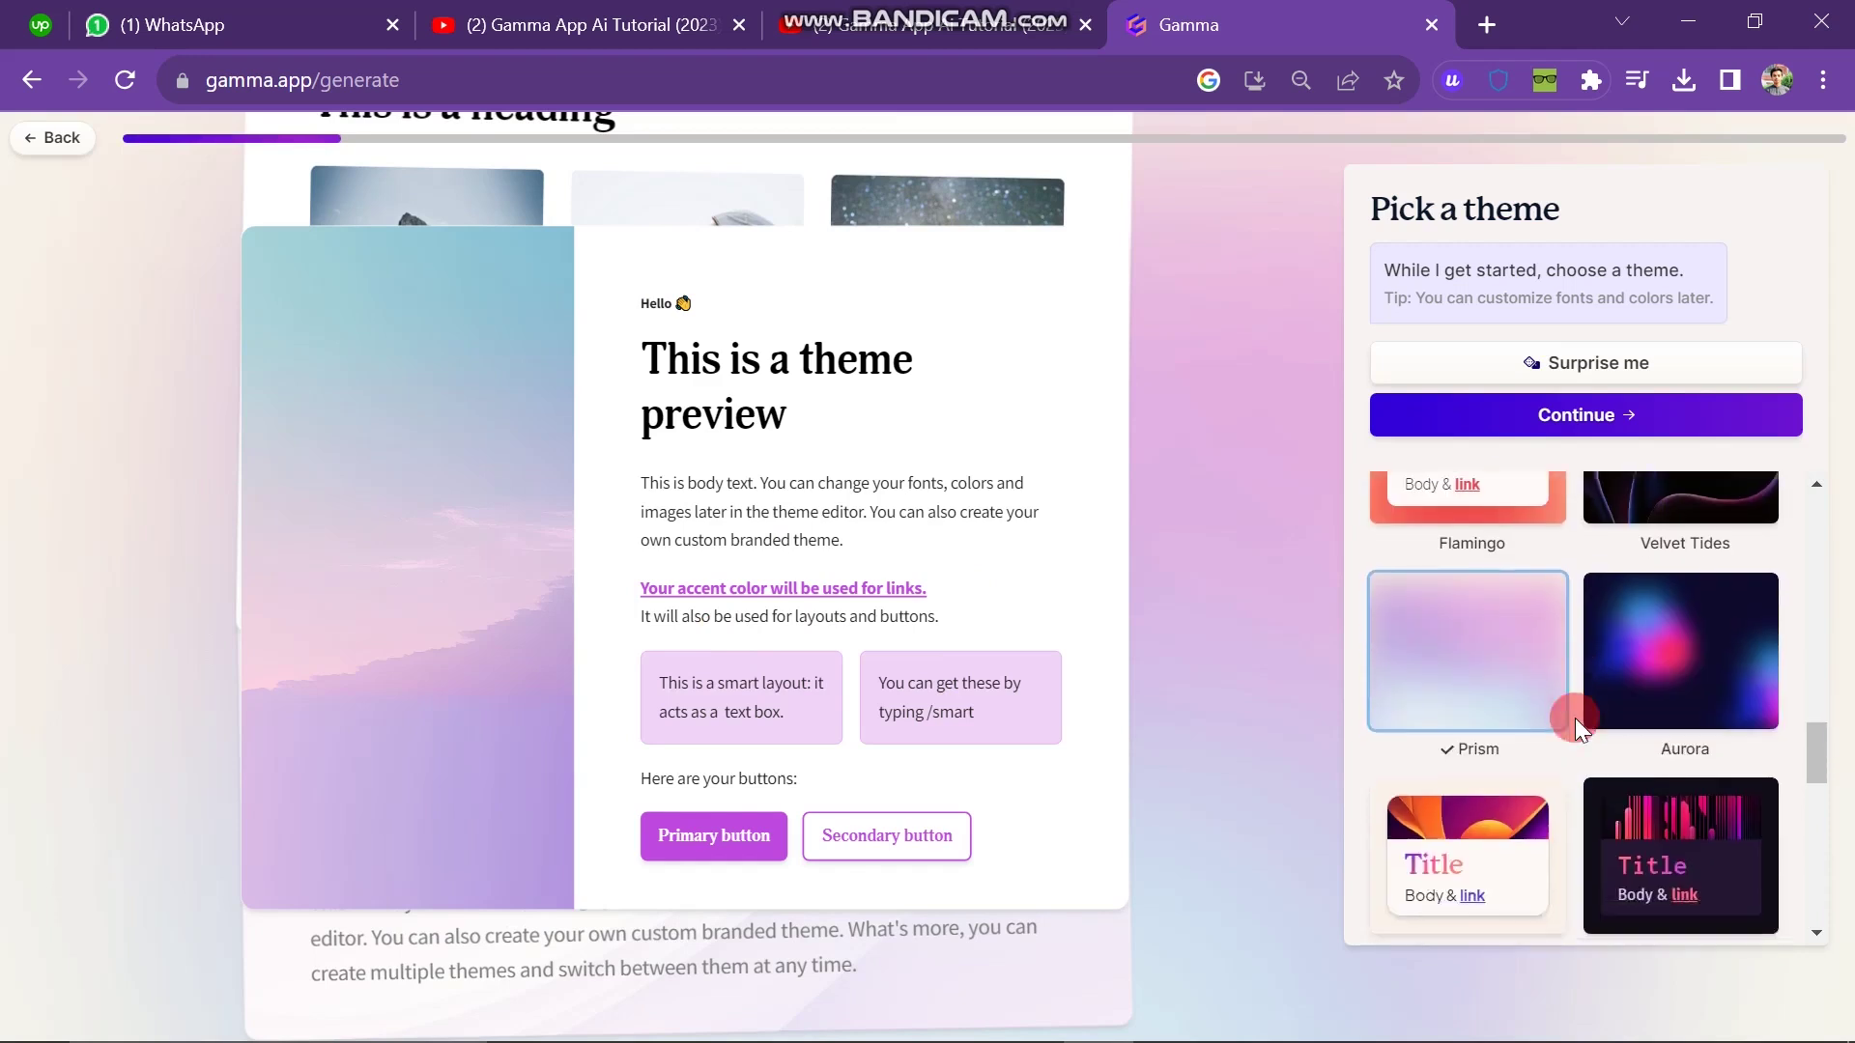
left_click(1604, 696)
left_click(1567, 425)
left_click(1614, 425)
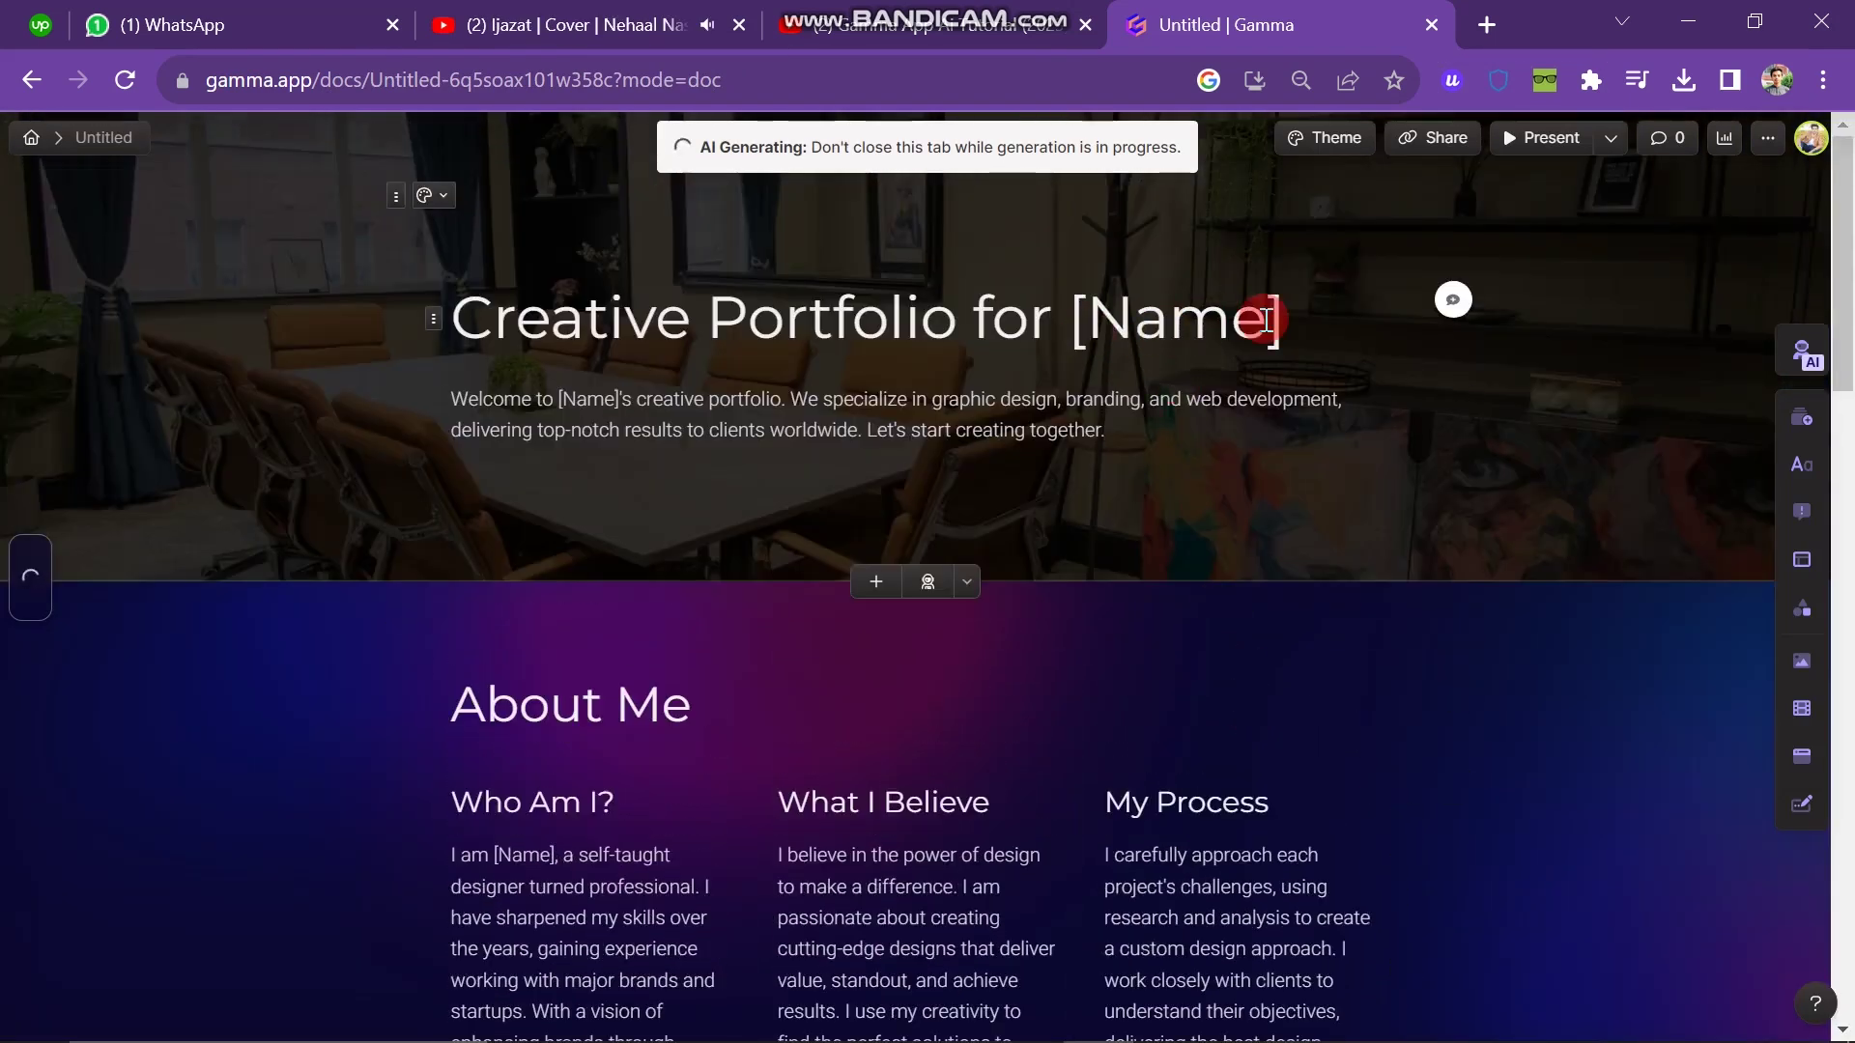
Step: Replace the [Name] placeholder with the owner's name
key("BackSpace")
key("BackSpace")
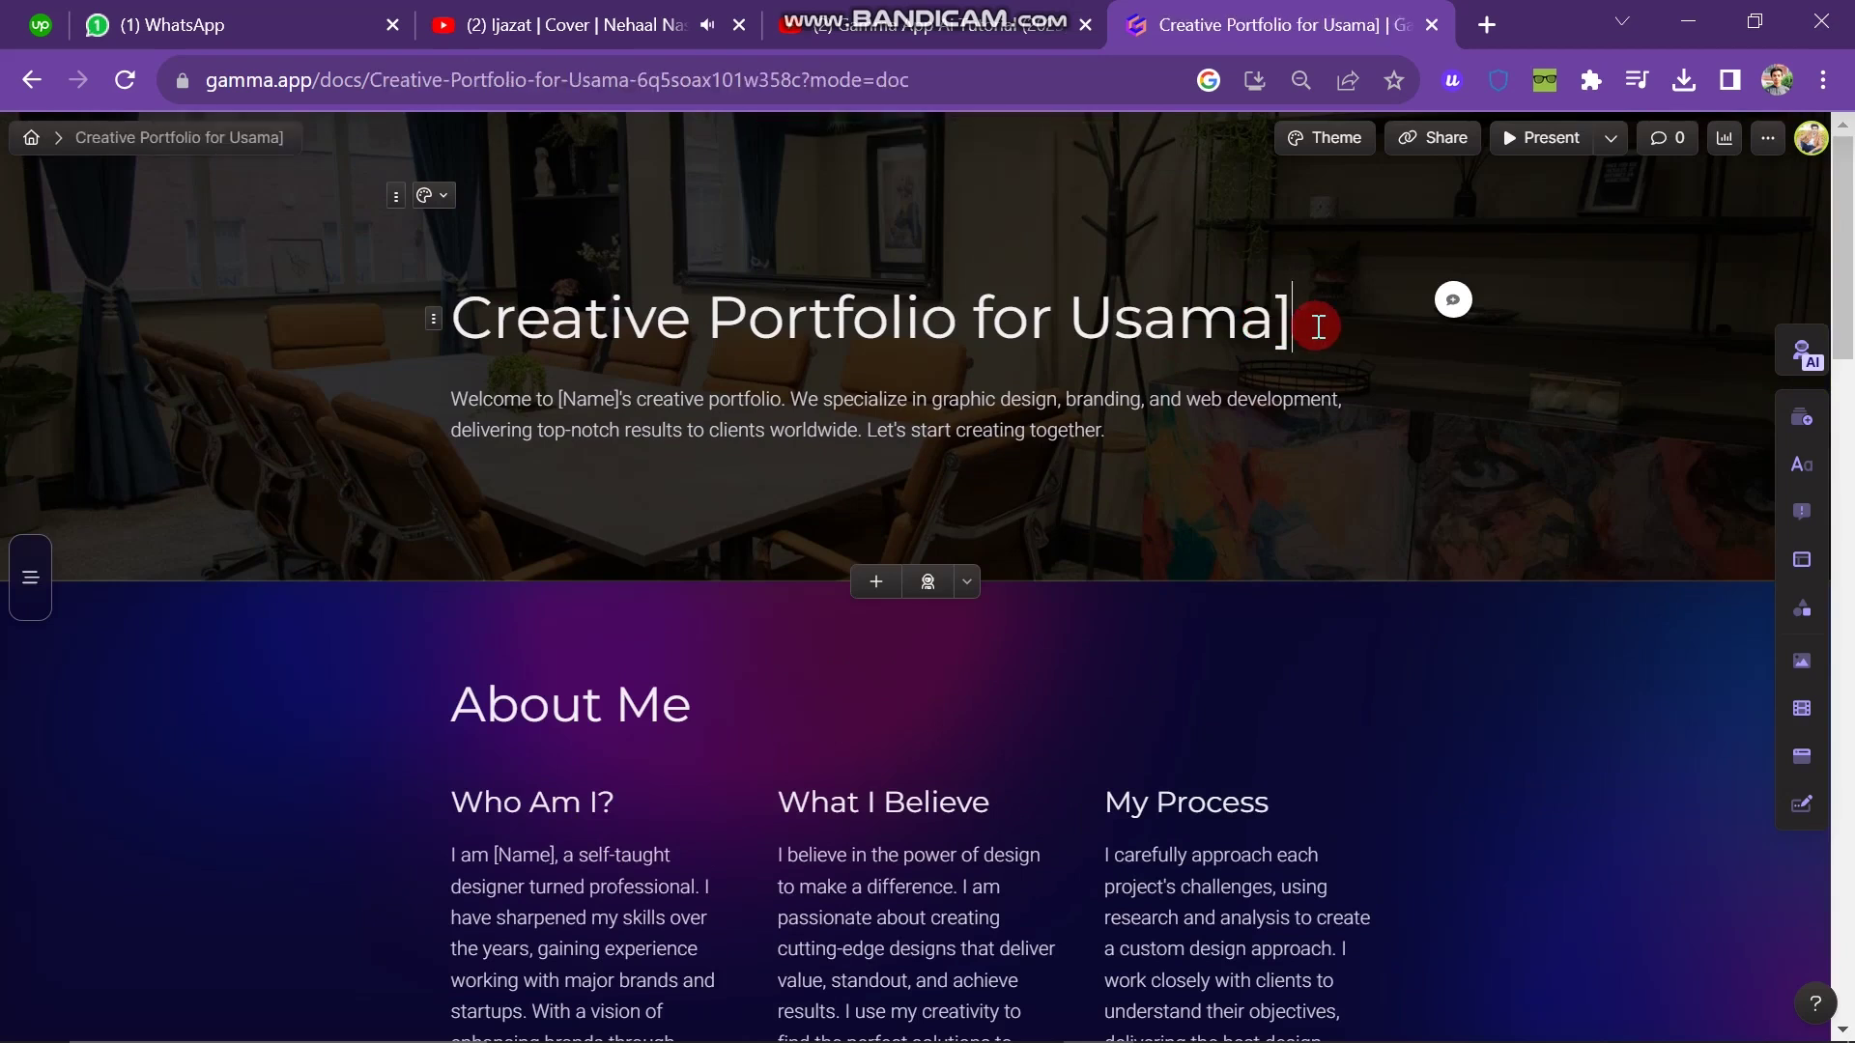
key("BackSpace")
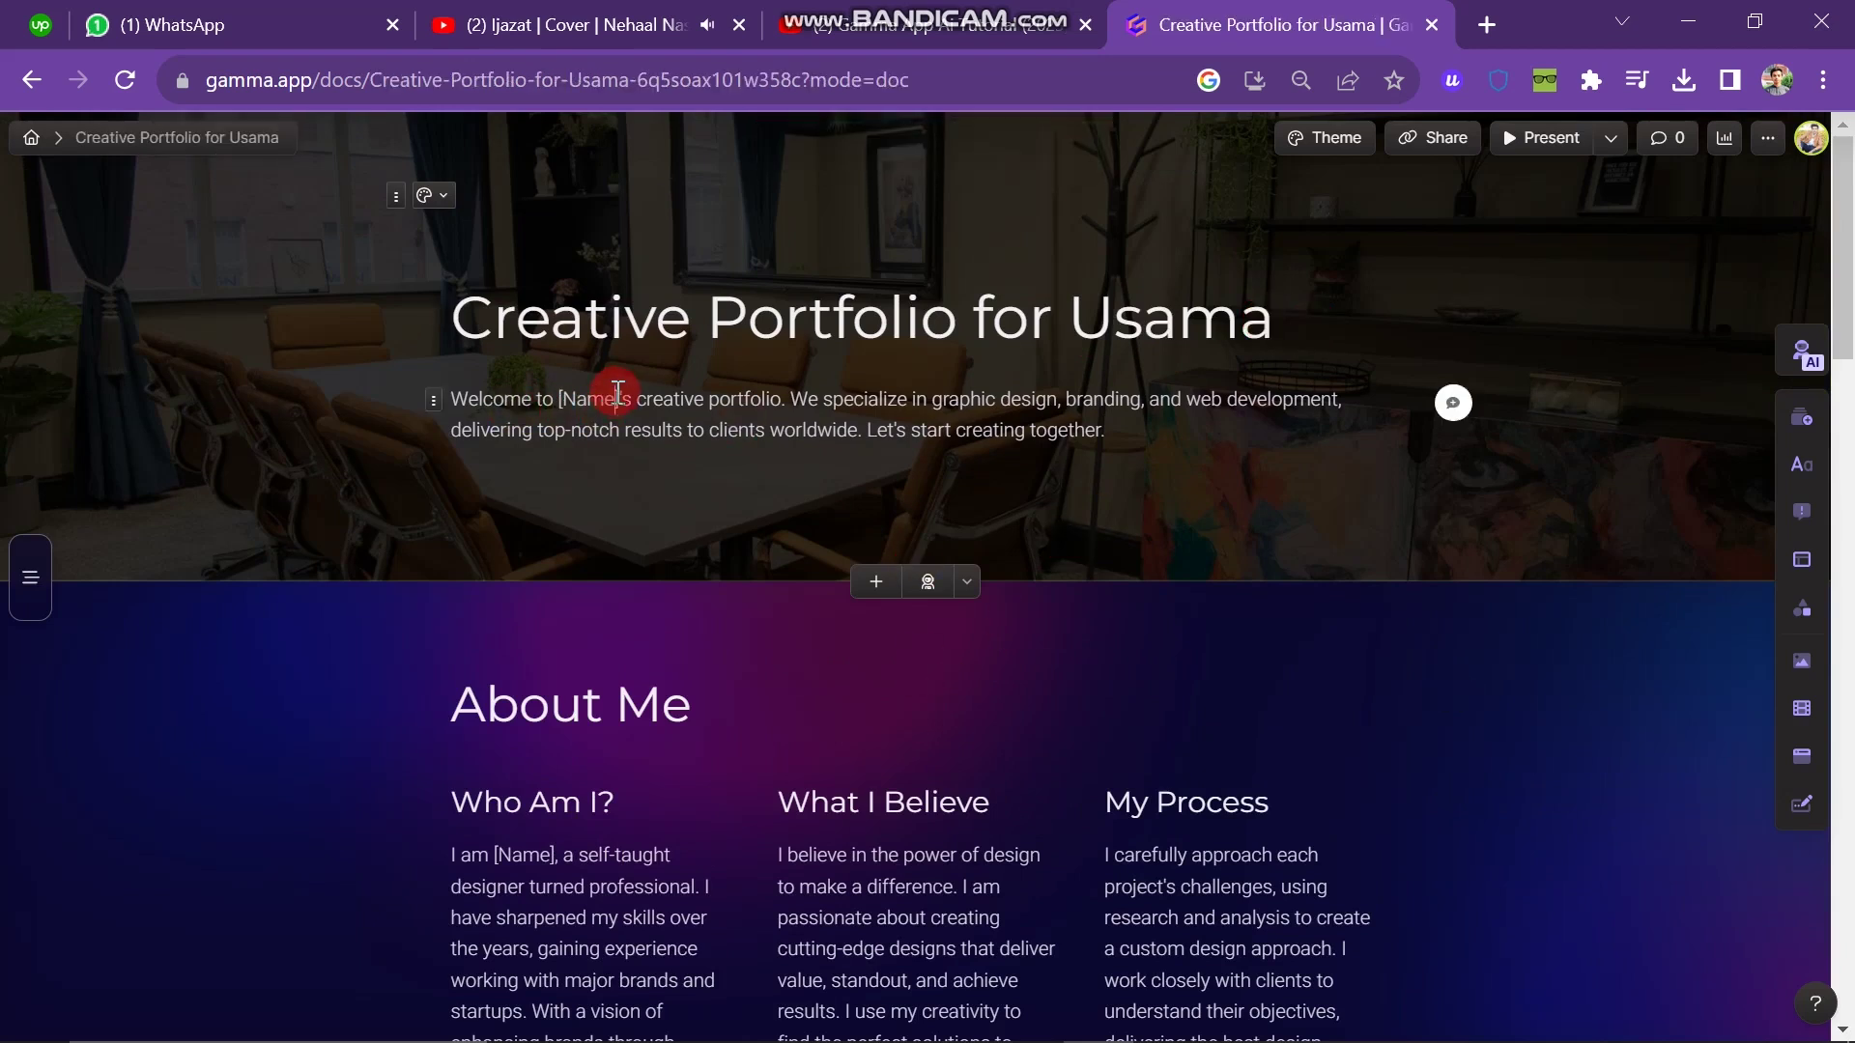
double_click(617, 396)
type("usama")
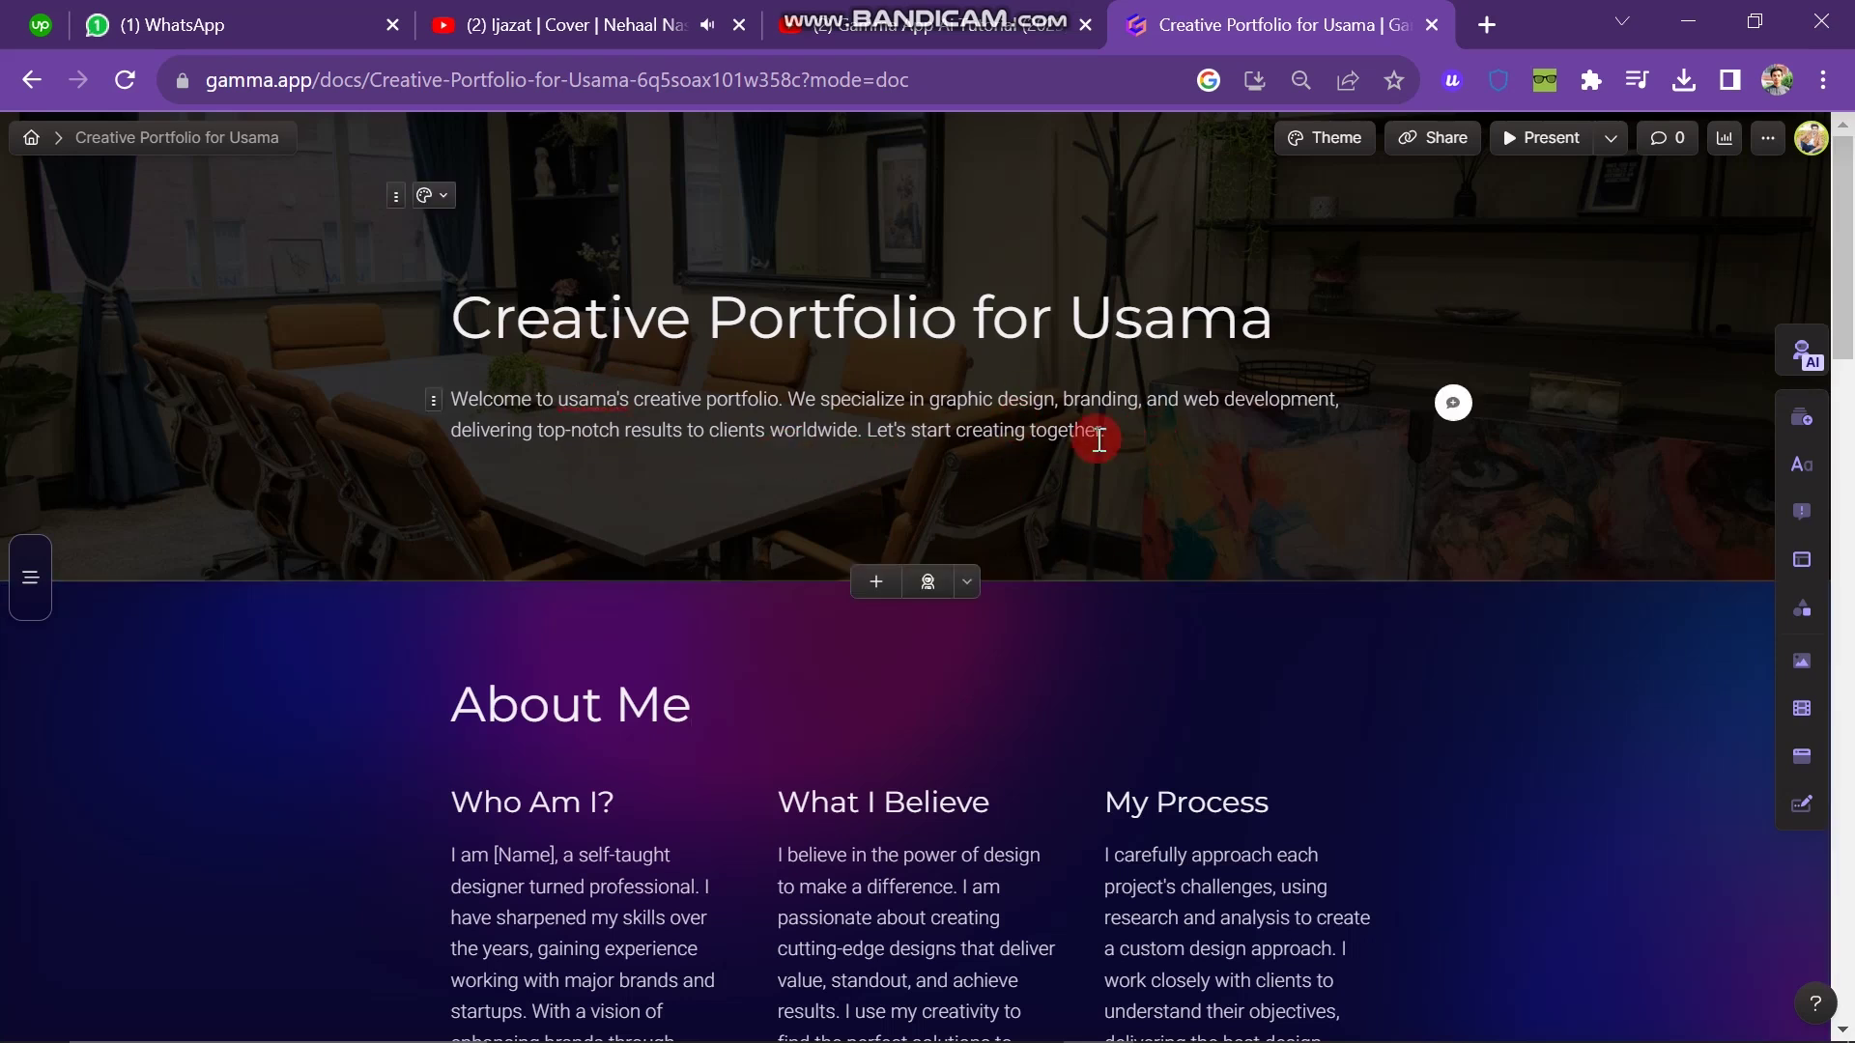
Step: Delete the welcome subtitle paragraph from the title card
key("ctrl+a")
left_click_drag(1099, 440, 452, 400)
key("BackSpace")
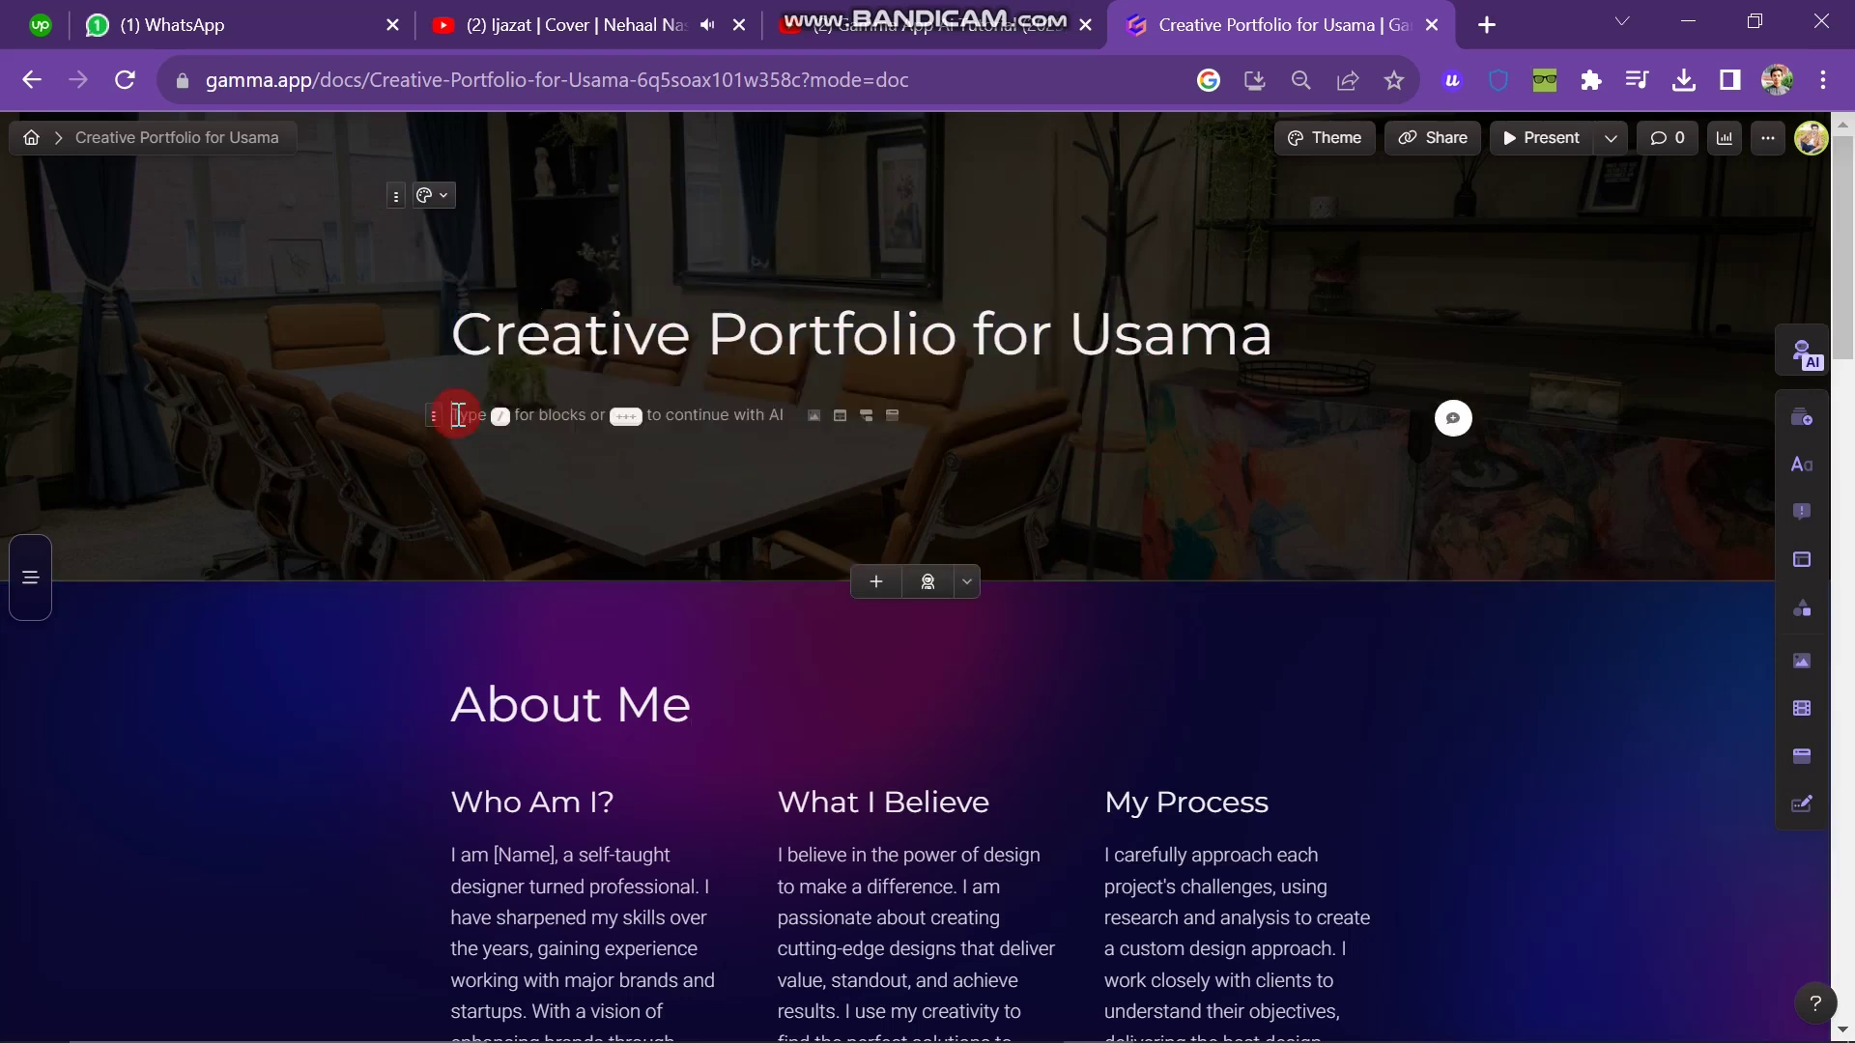
Step: Format the About Me heading as bold, red text with an underline
left_click(1453, 417)
left_click(1573, 755)
scroll(850, 601, "down", 3)
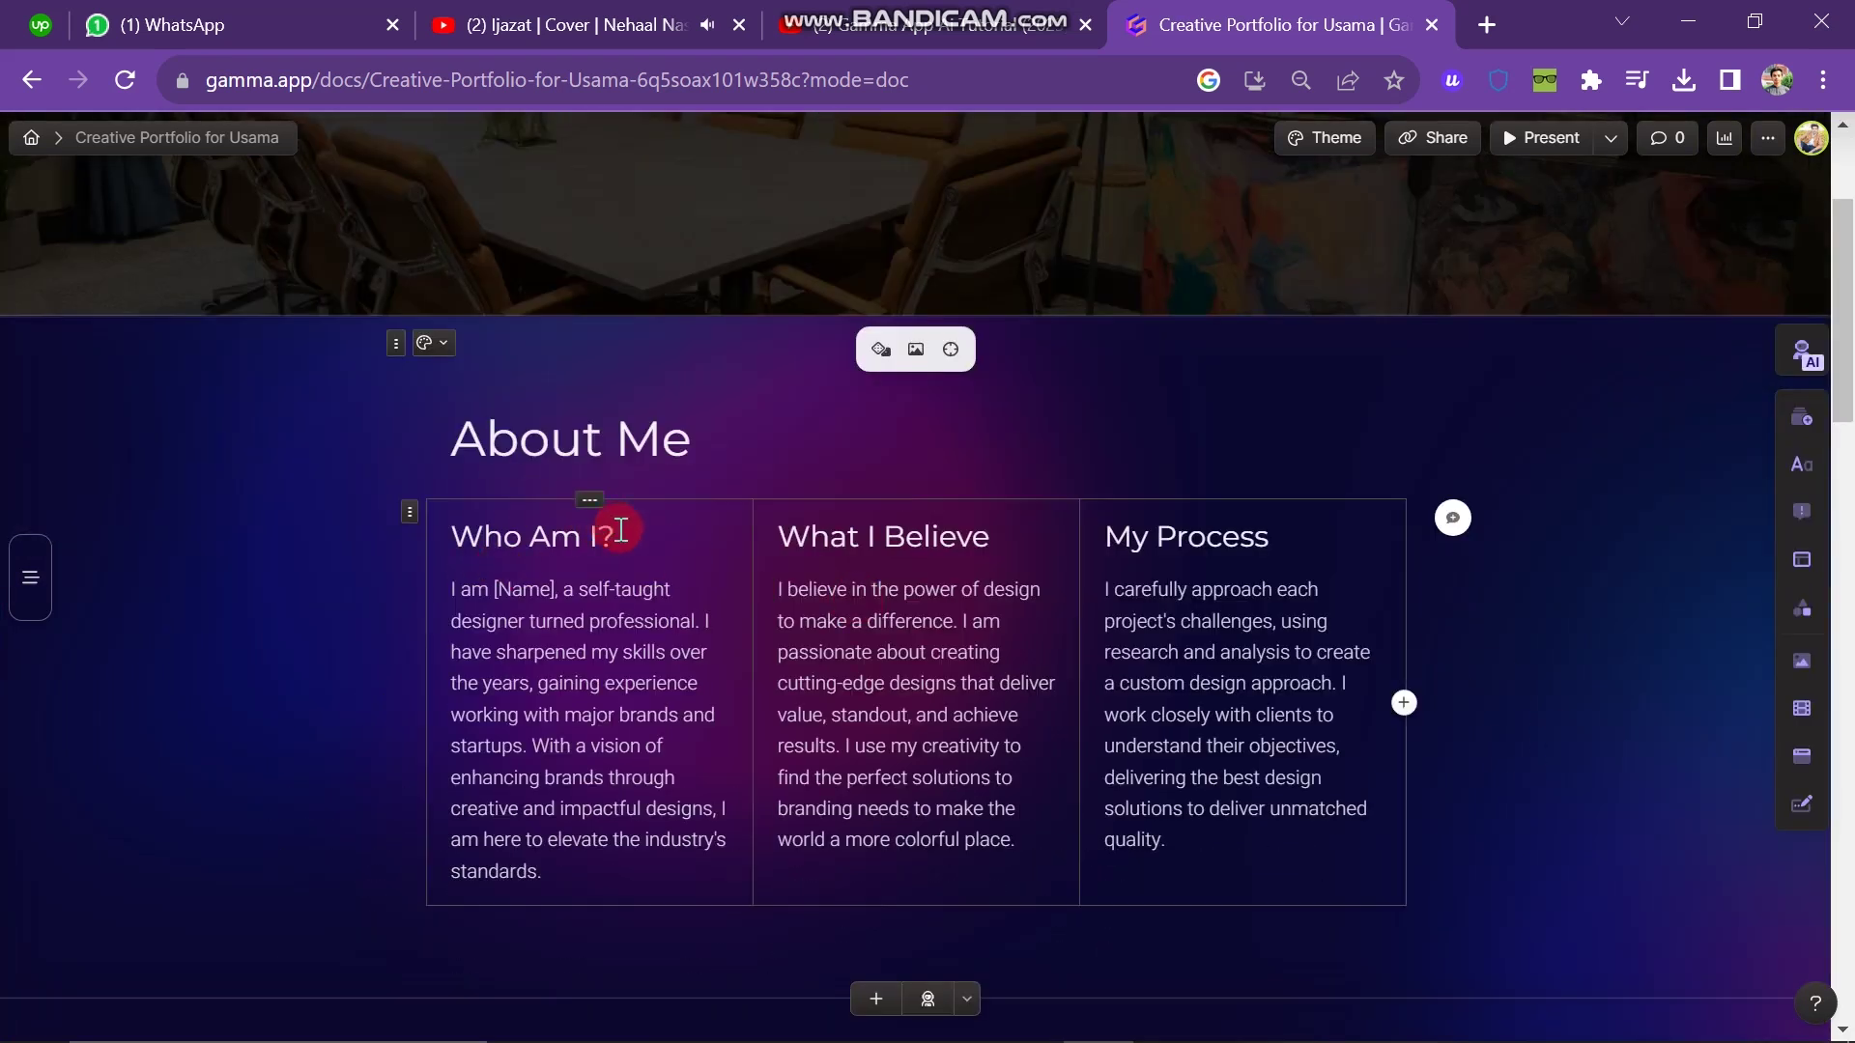
left_click_drag(687, 466, 450, 441)
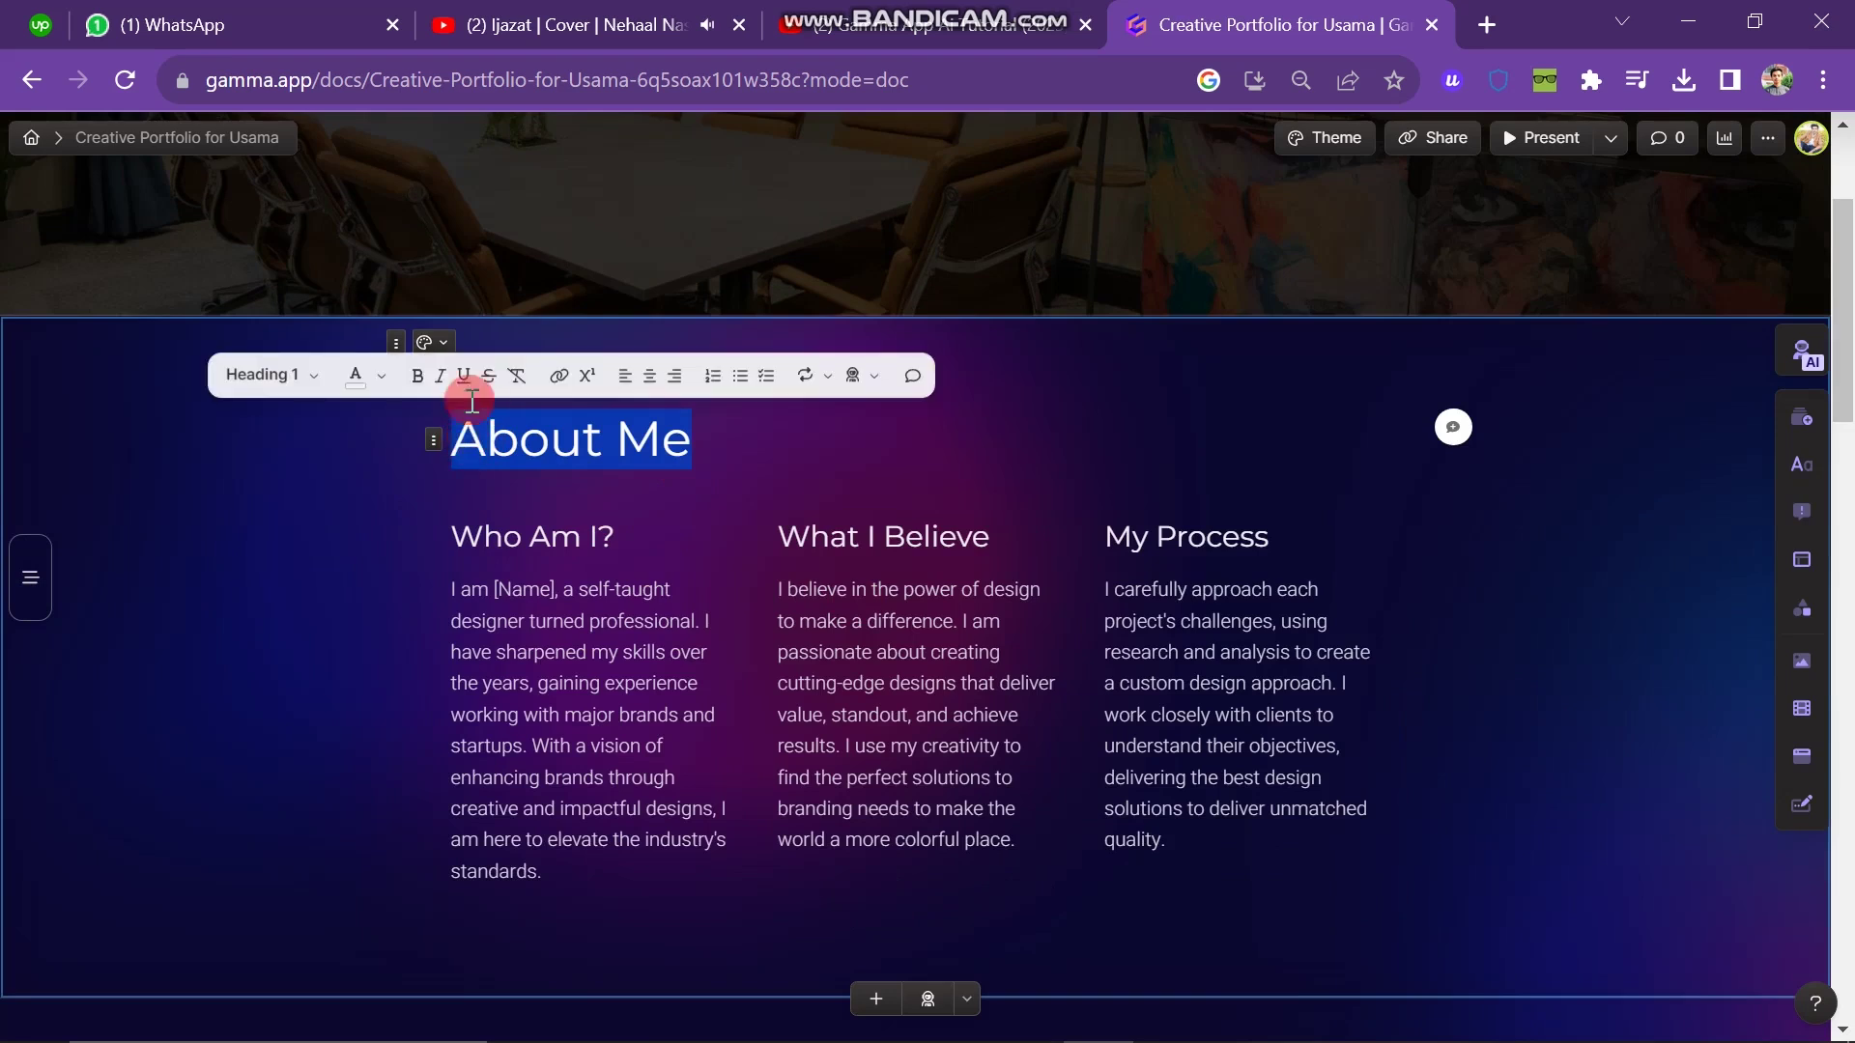
left_click(409, 381)
left_click(357, 374)
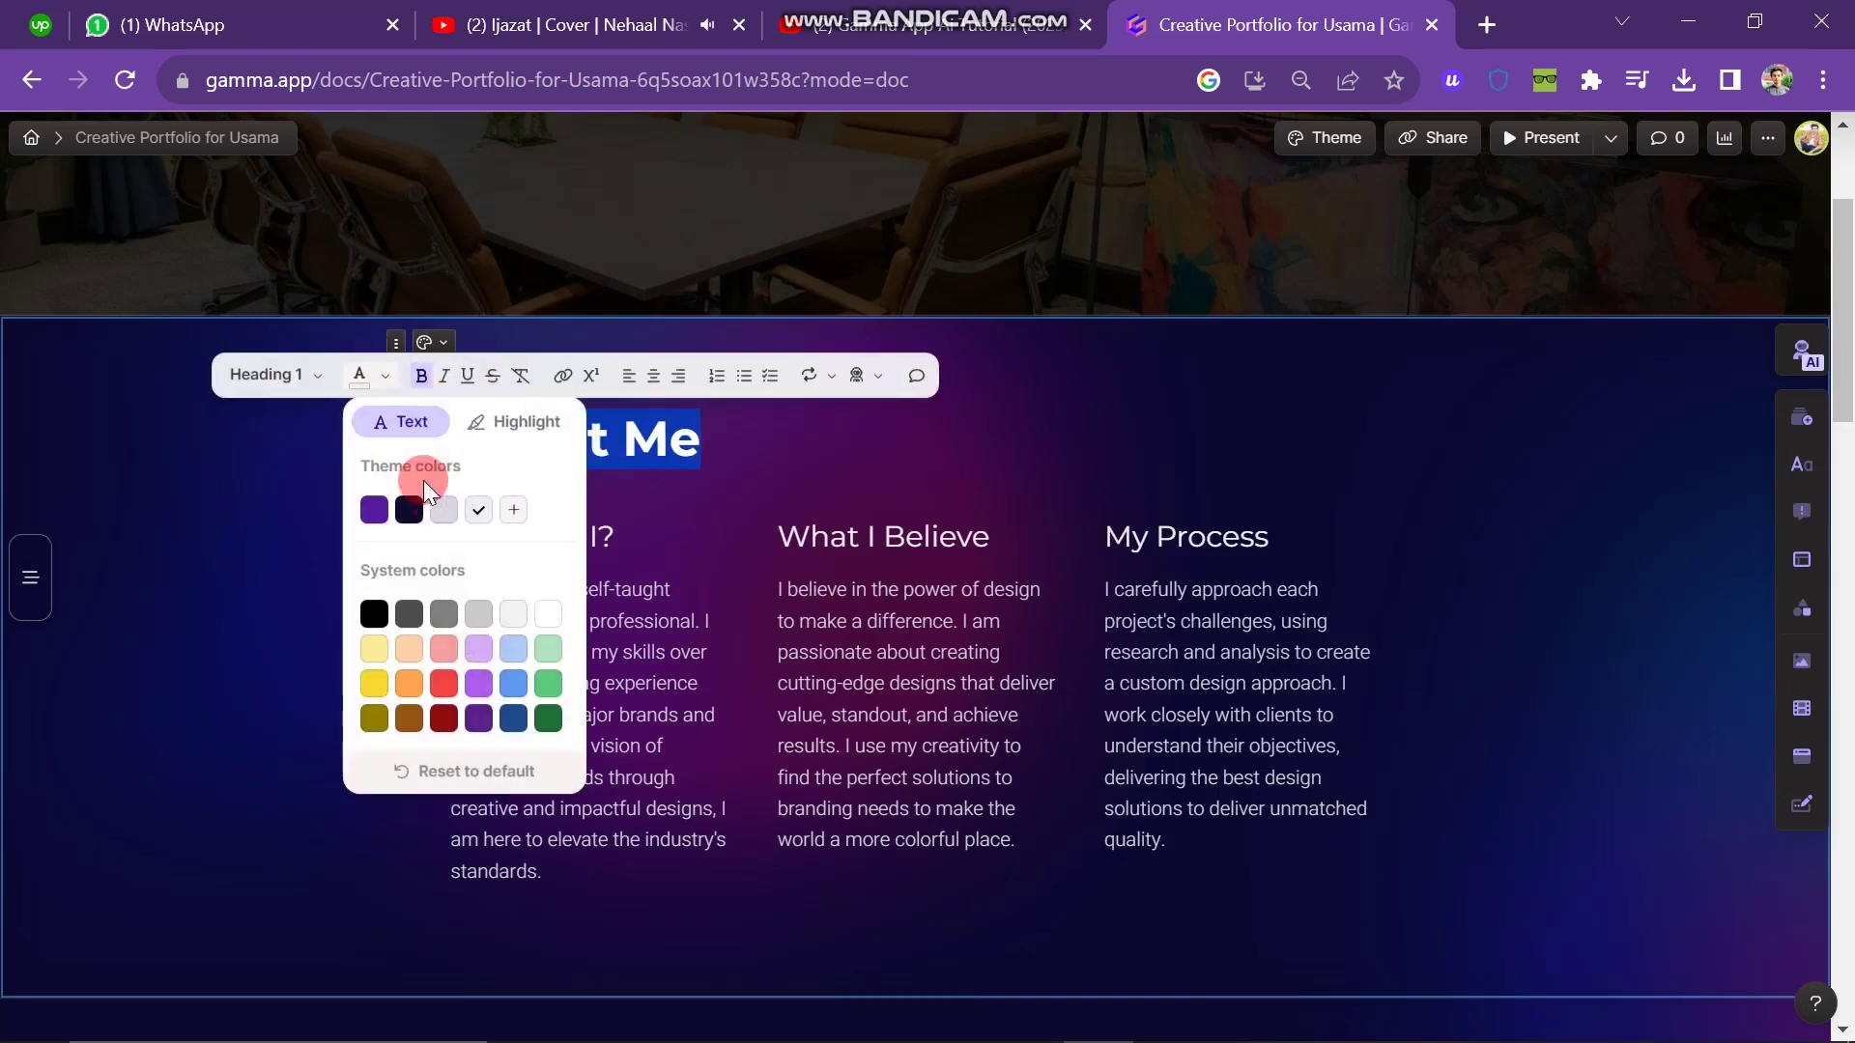
left_click(470, 378)
left_click(882, 413)
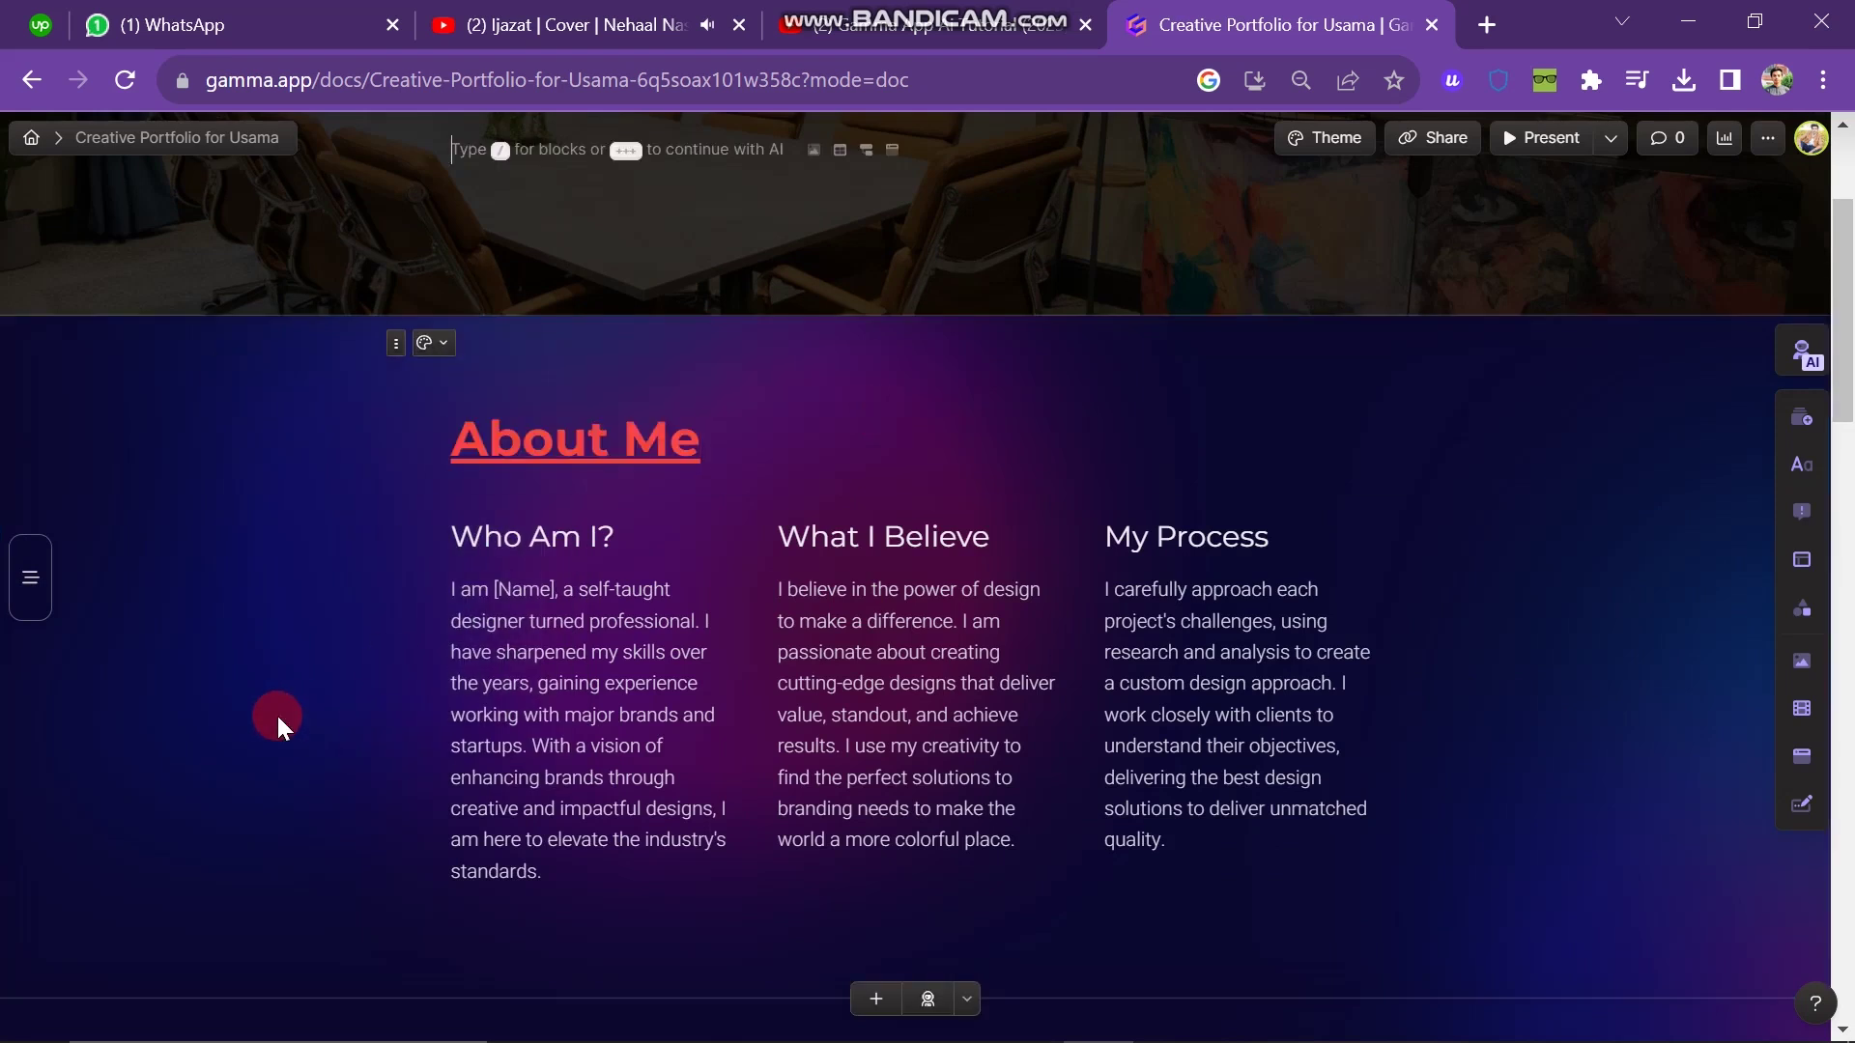
left_click(434, 343)
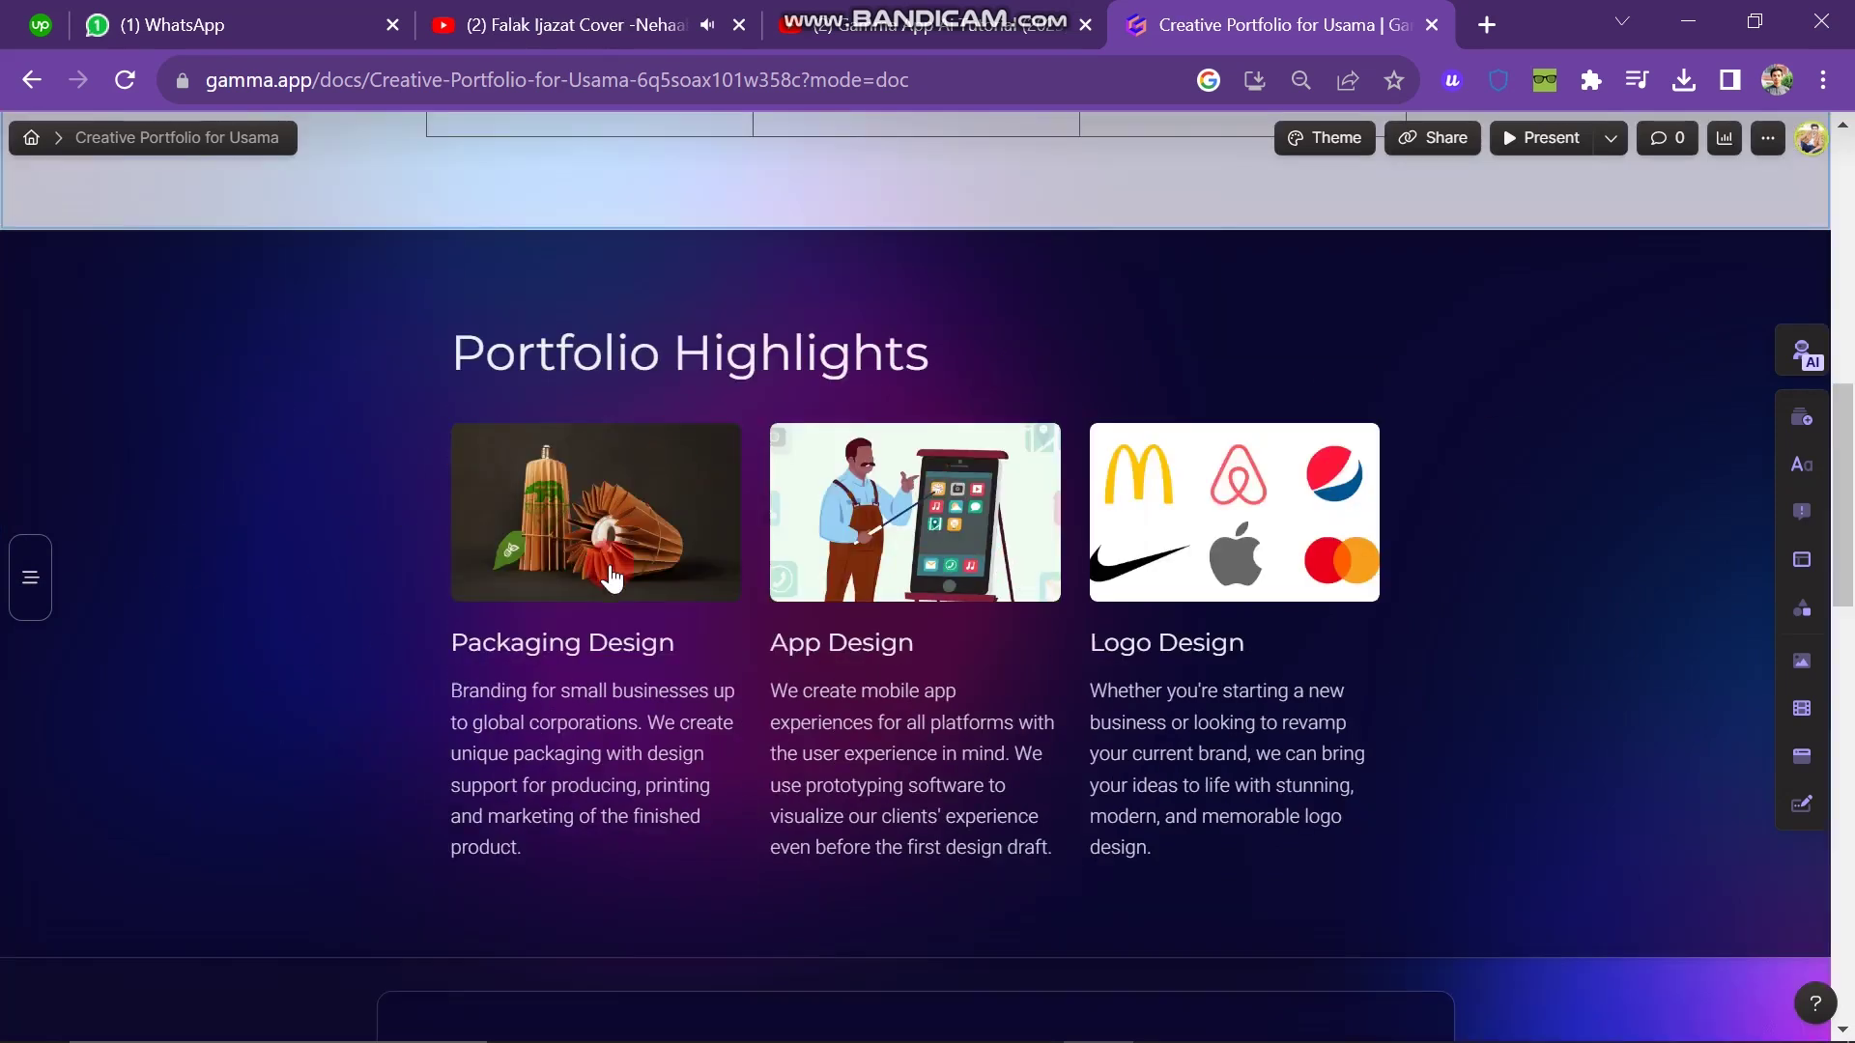
Step: Replace the Packaging Design picture with the stacked brown cardboard boxes photo from web image search
left_click(595, 539)
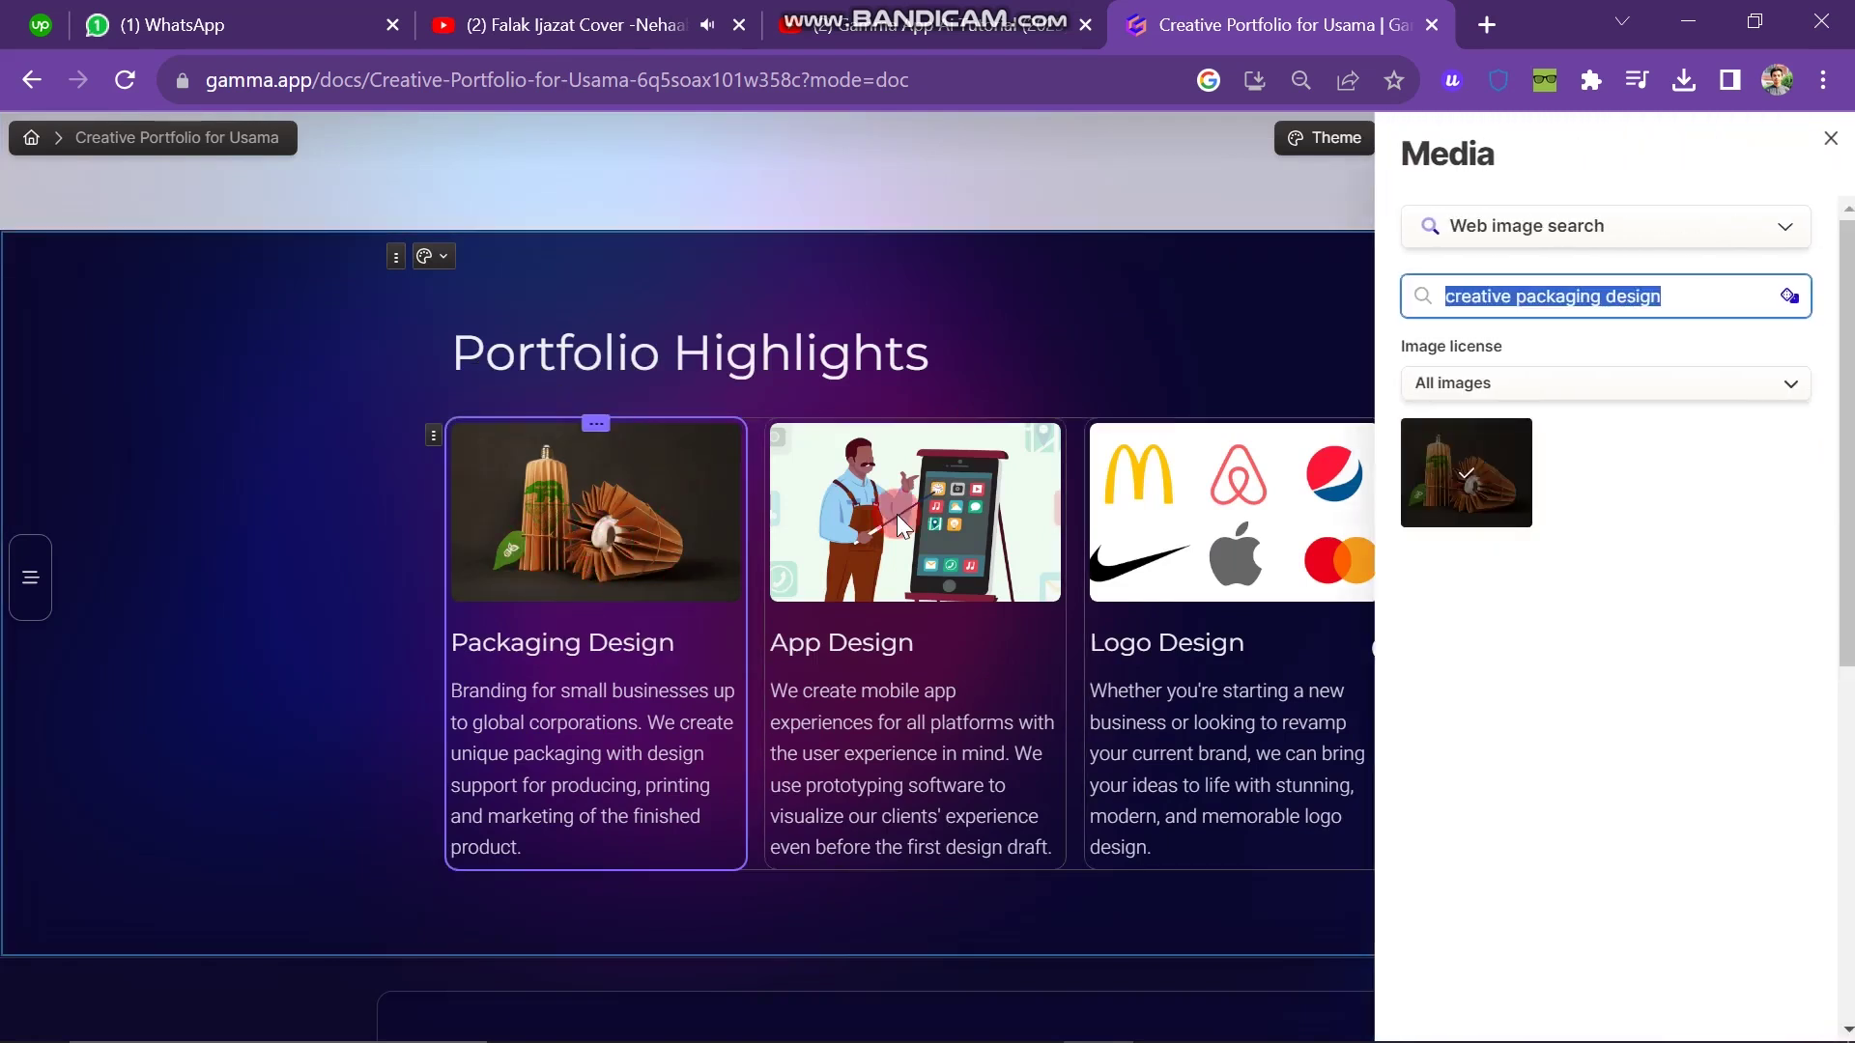
left_click(1598, 750)
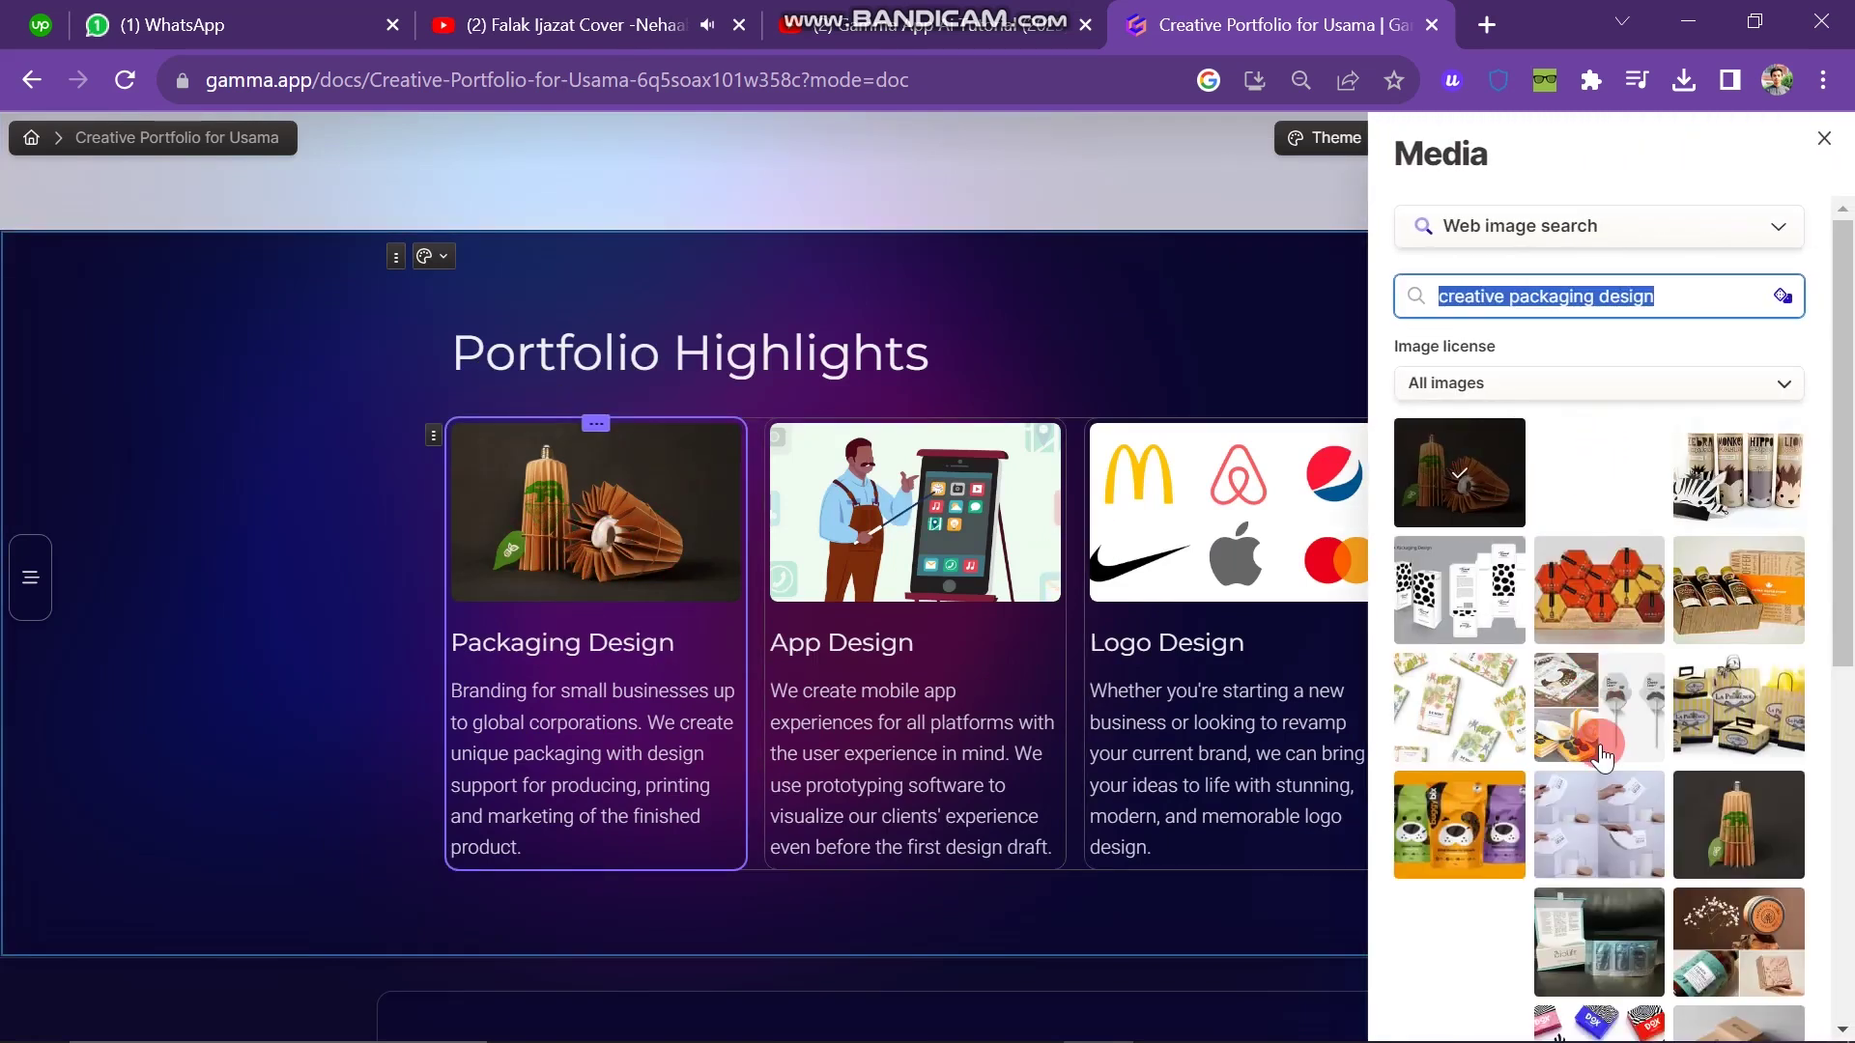
scroll(1608, 744, "down", 3)
left_click(1619, 719)
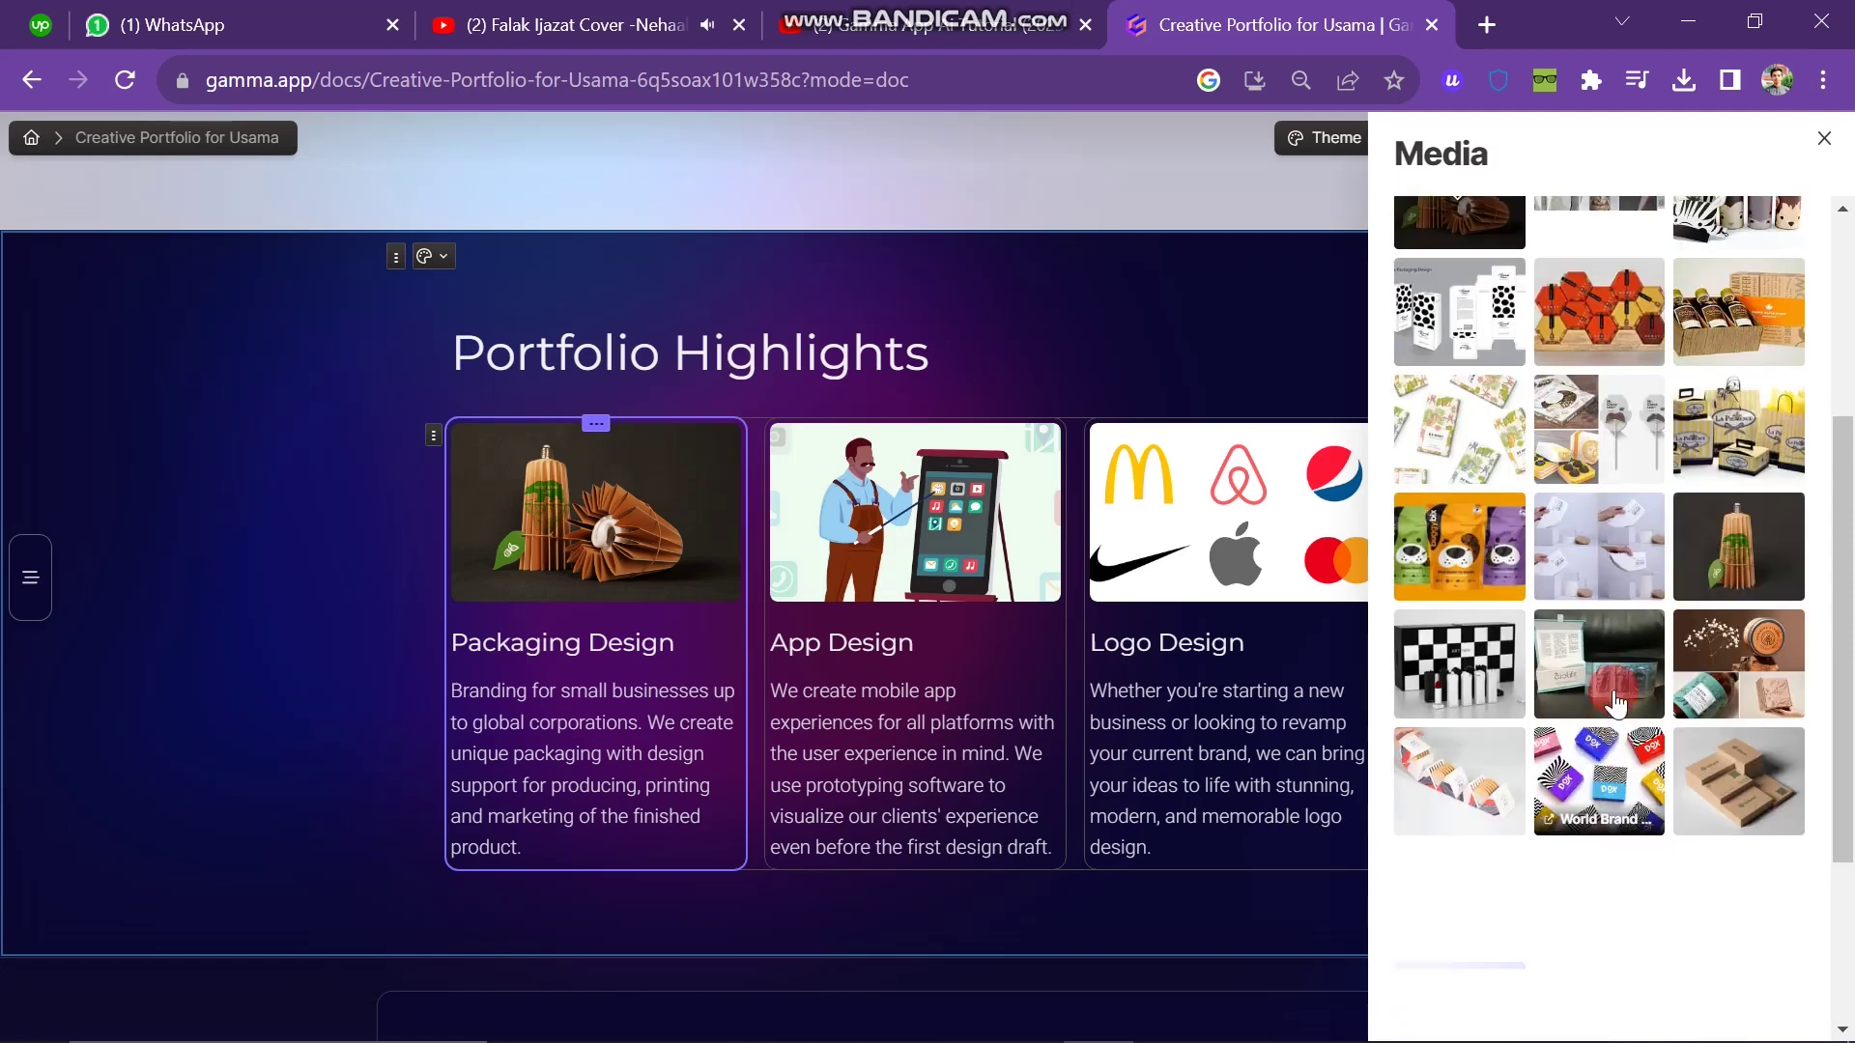
scroll(1642, 715, "down", 1)
left_click(1717, 688)
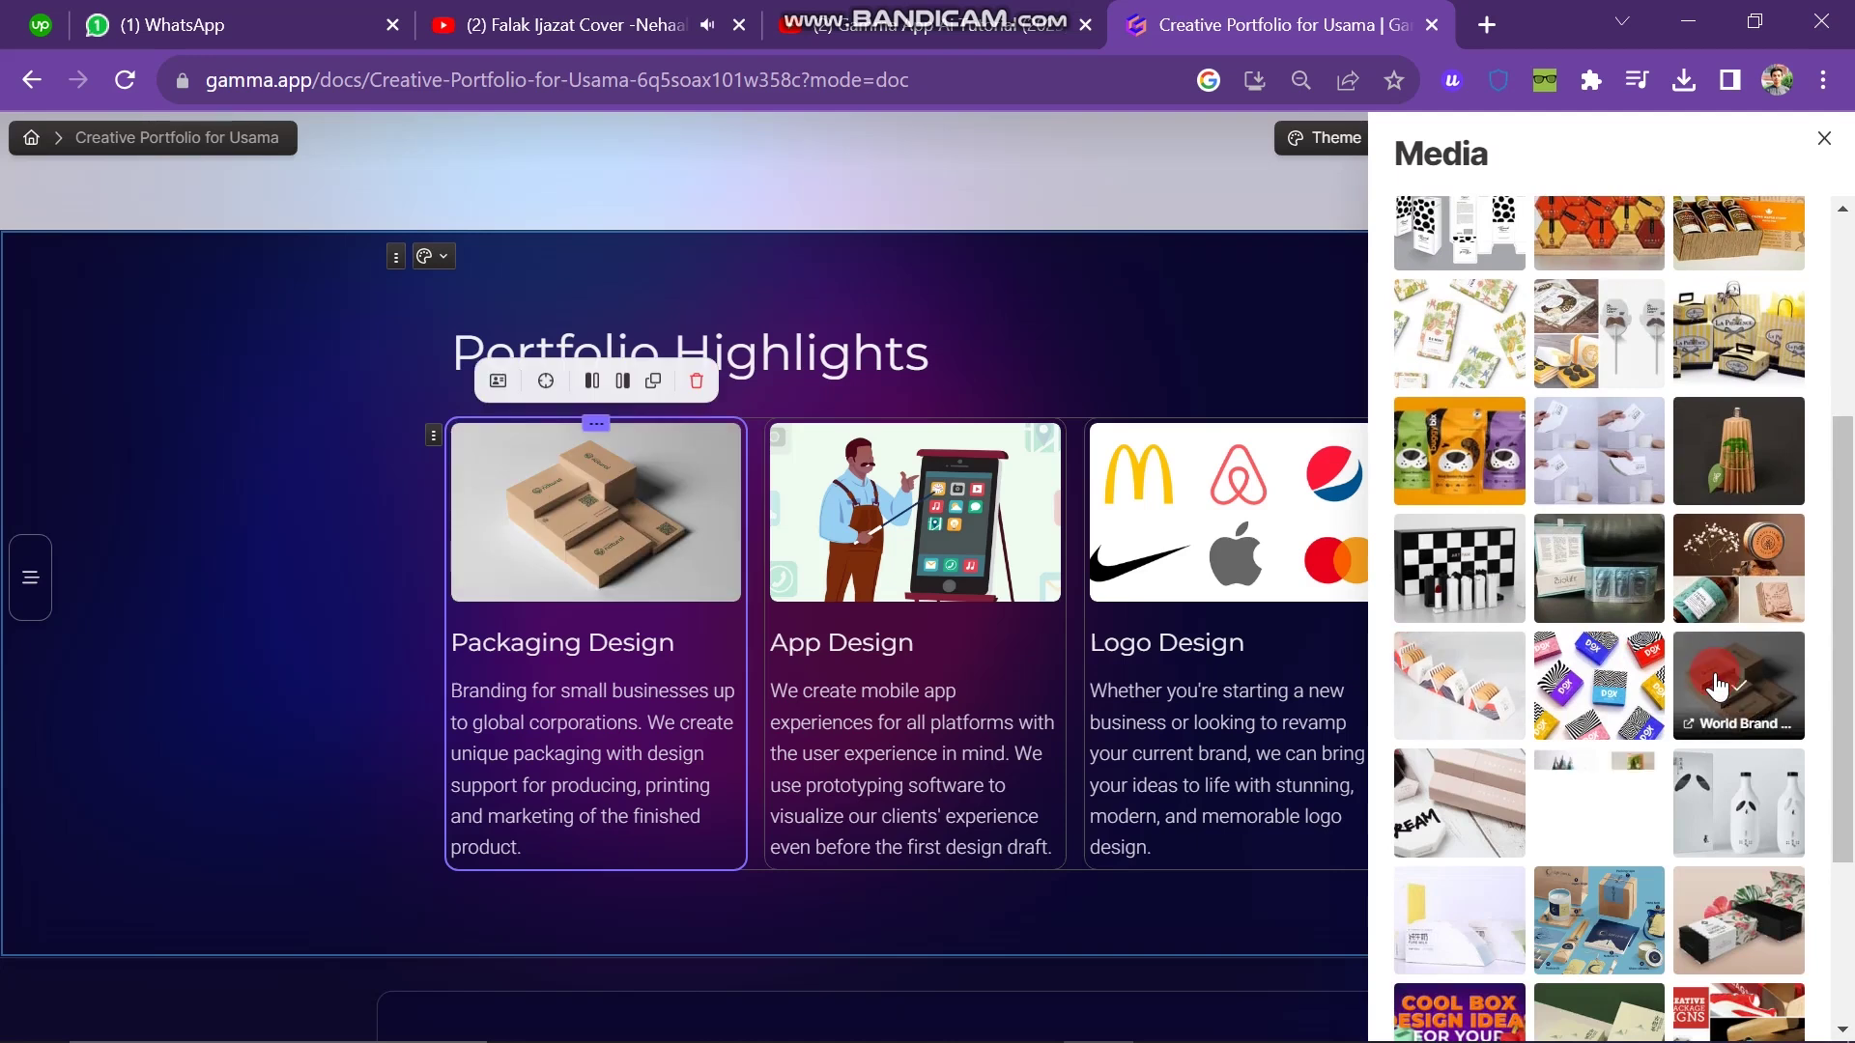
left_click(674, 649)
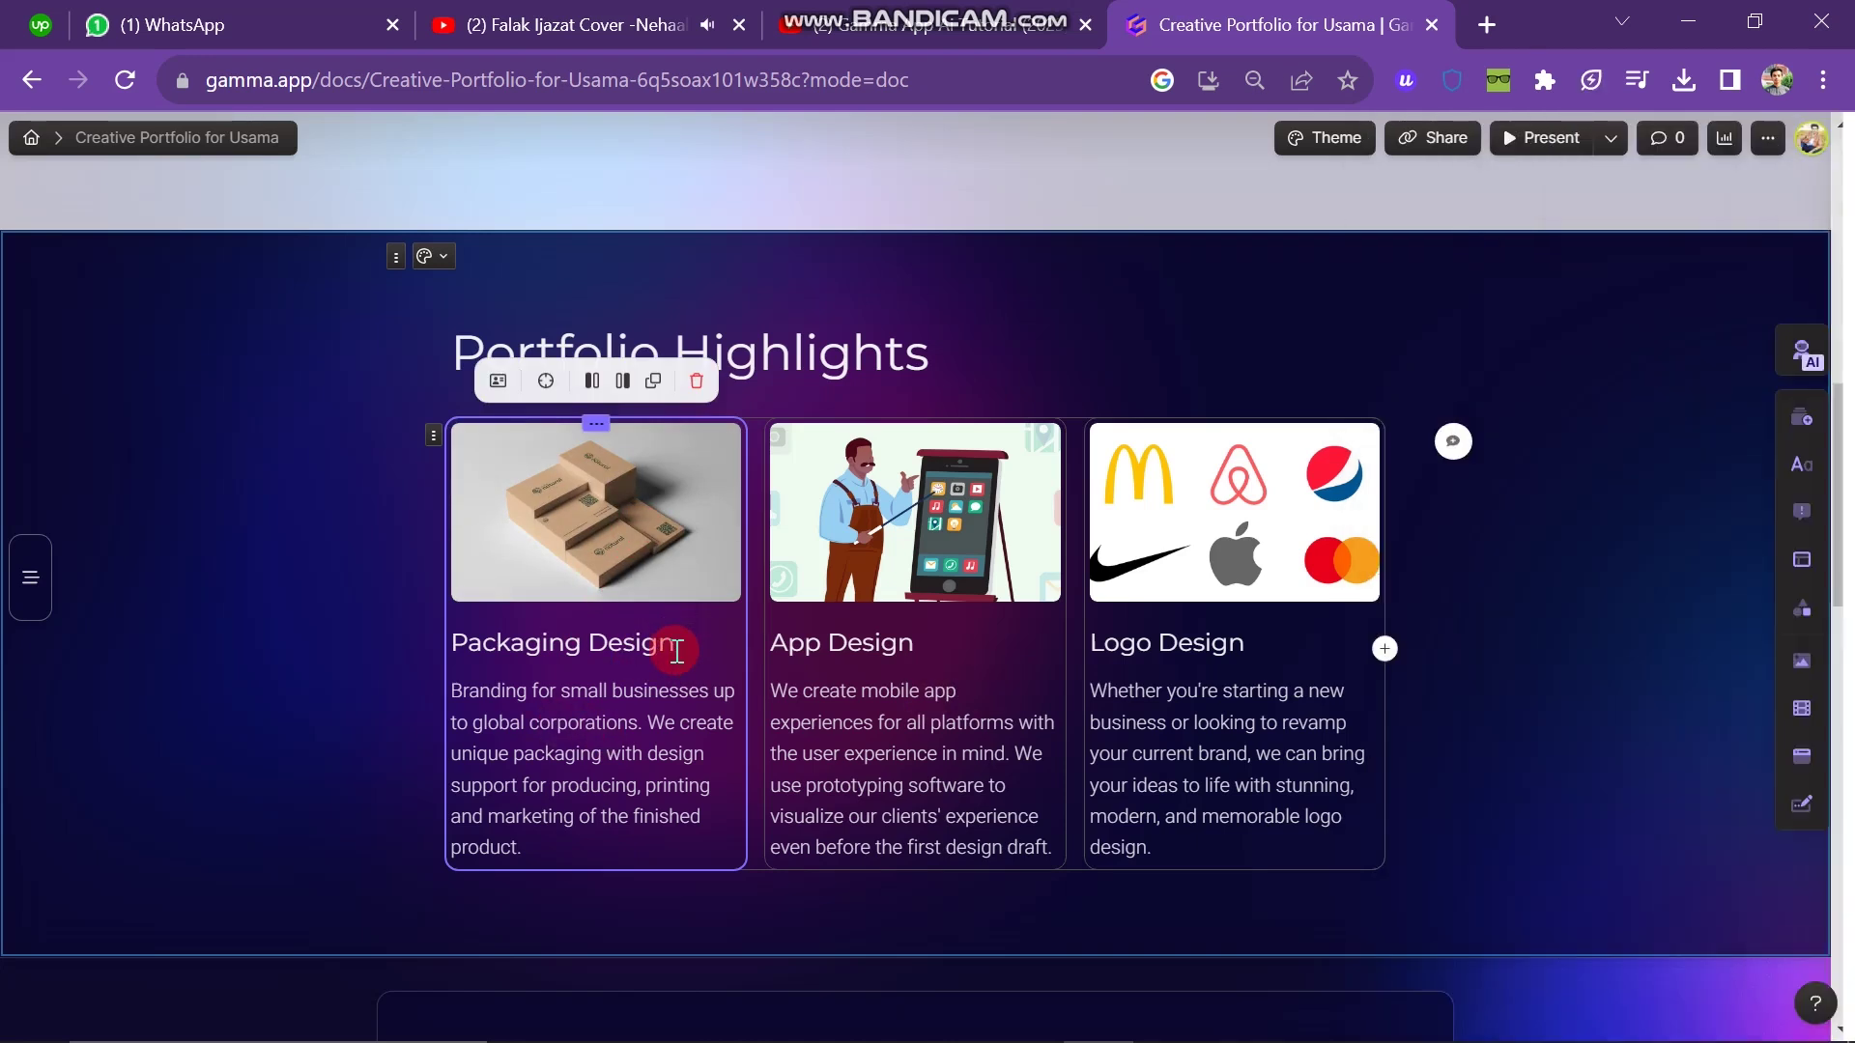
Step: Delete the Brand Identity card, then undo to restore it
left_click_drag(607, 690, 501, 665)
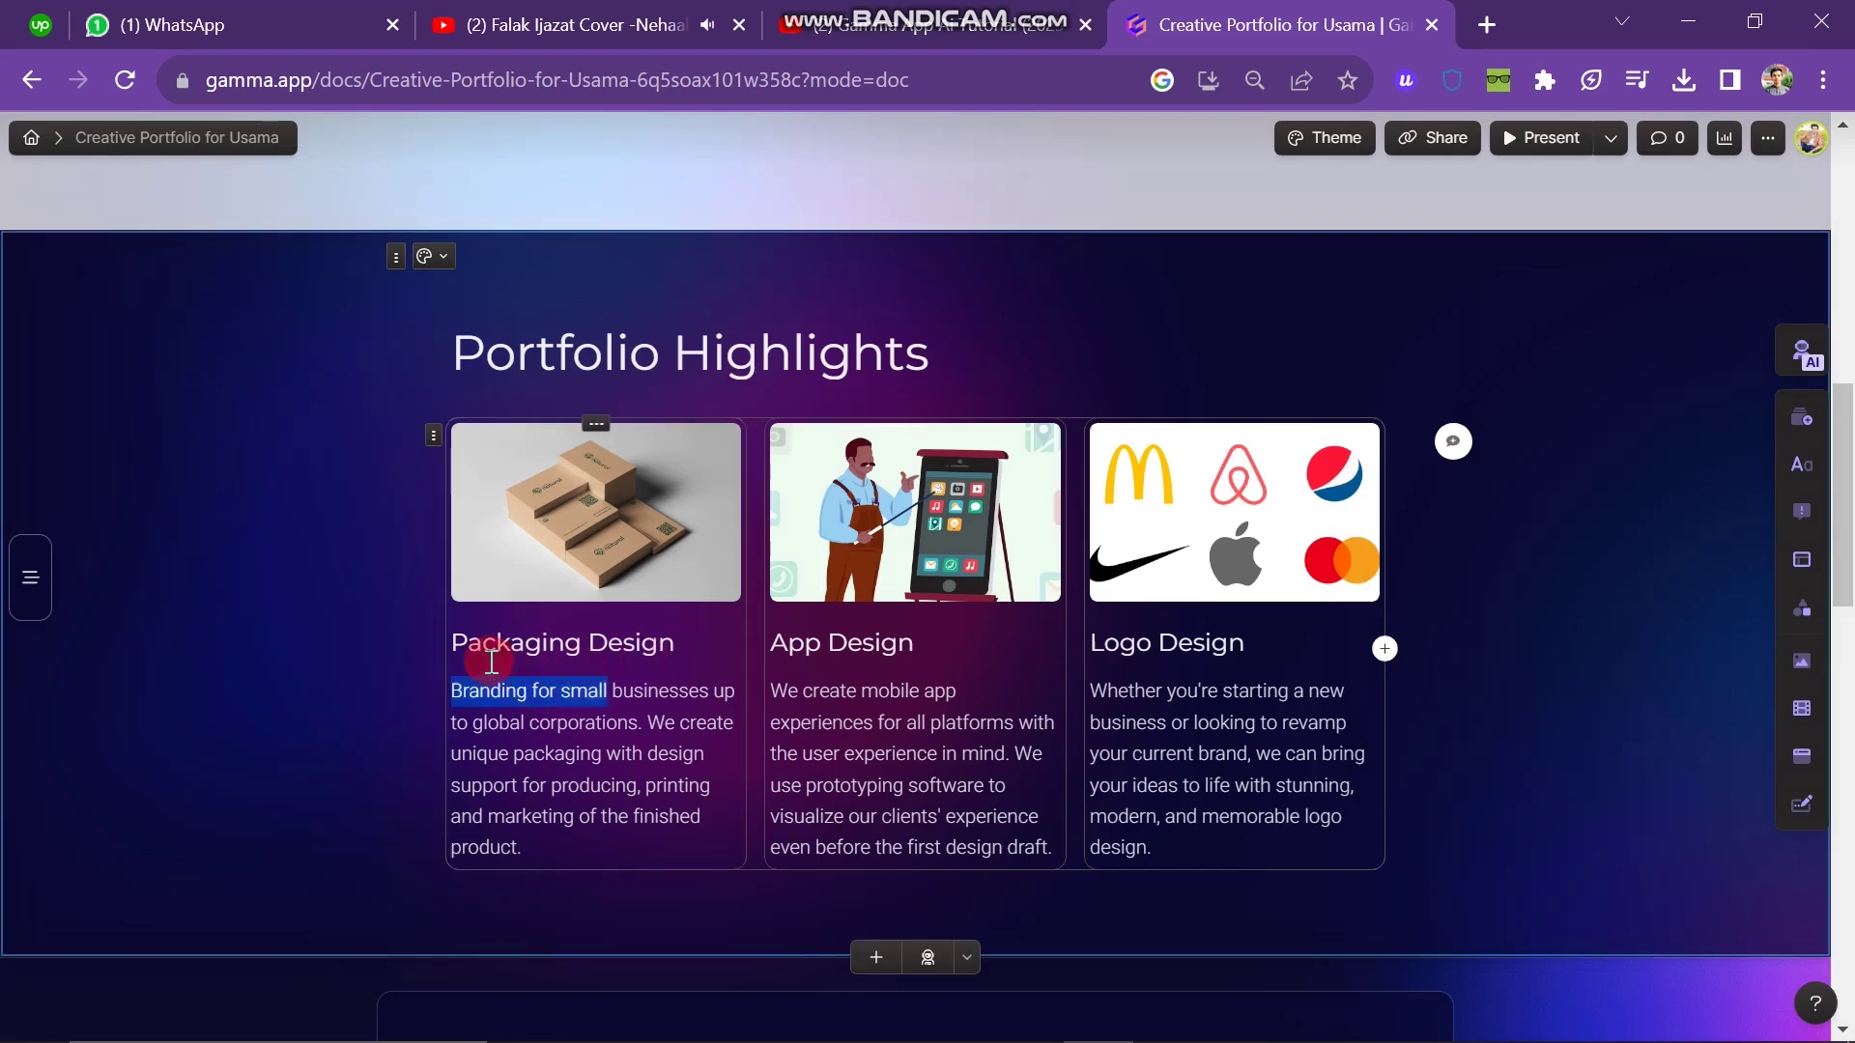
scroll(614, 571, "down", 6)
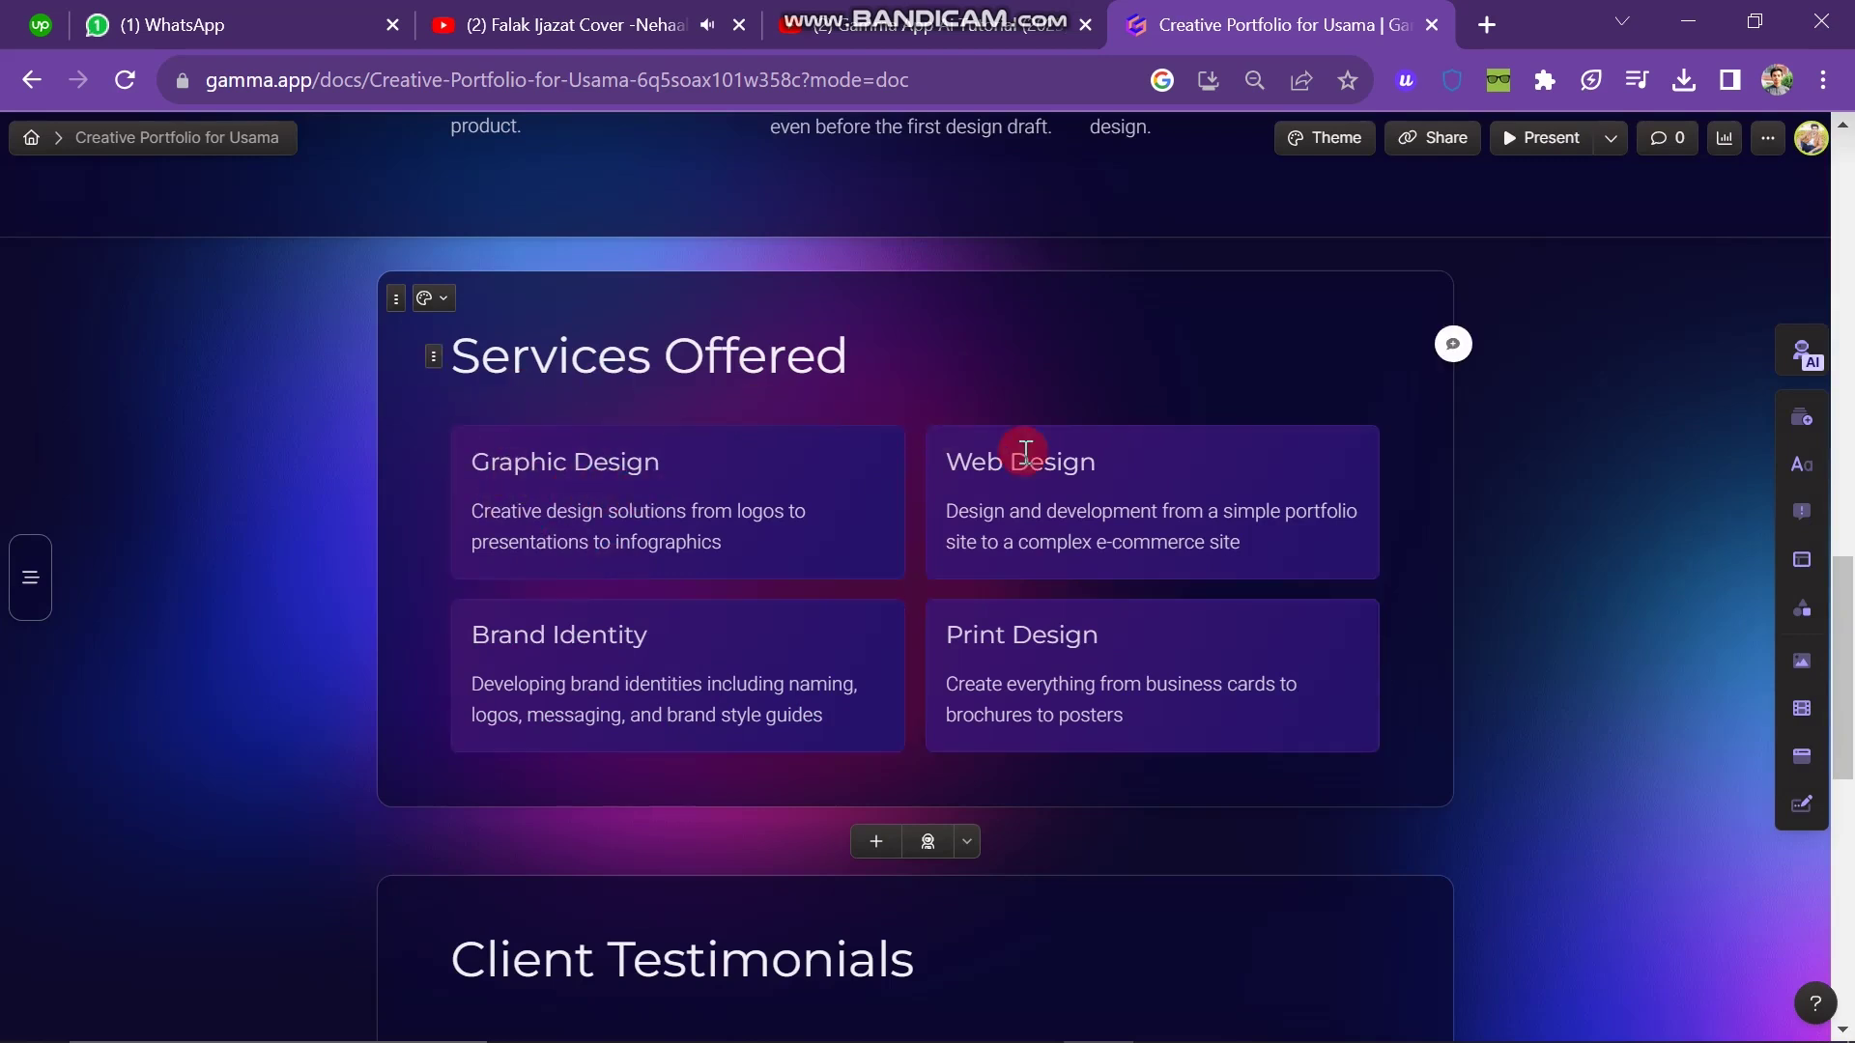
left_click(722, 507)
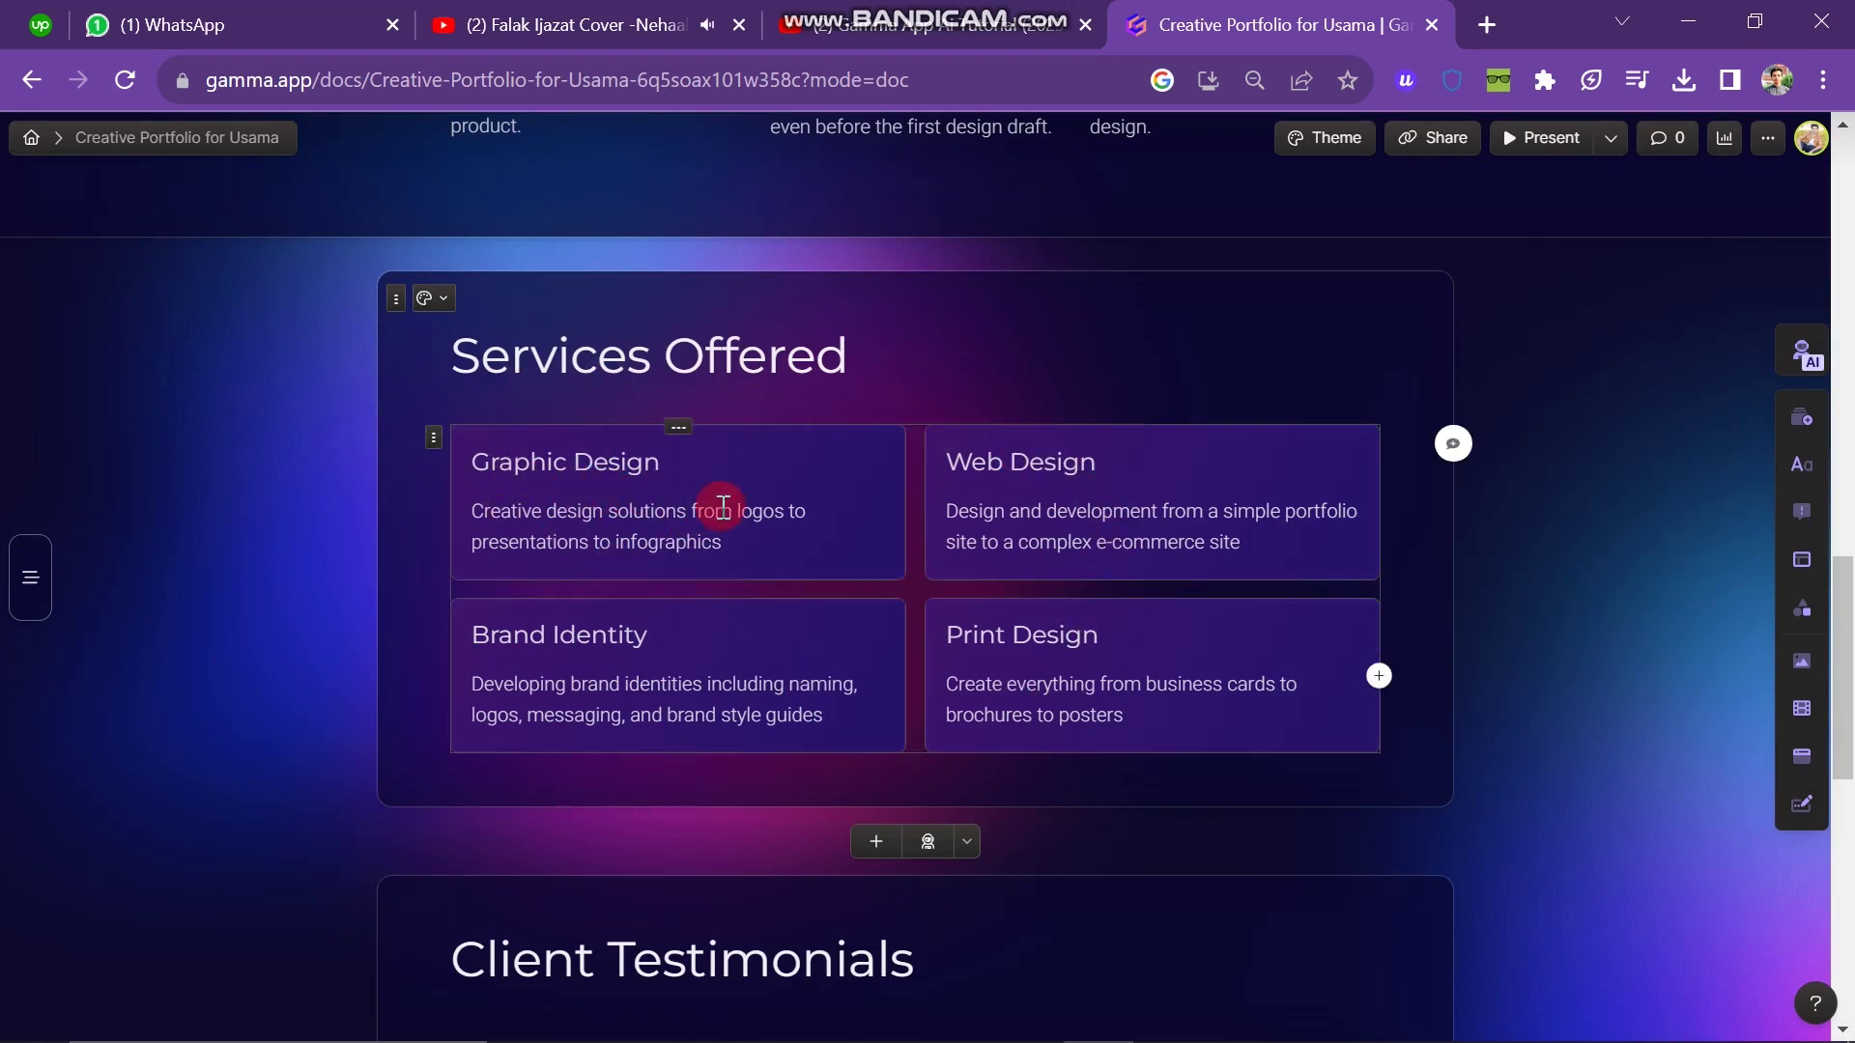
left_click(678, 602)
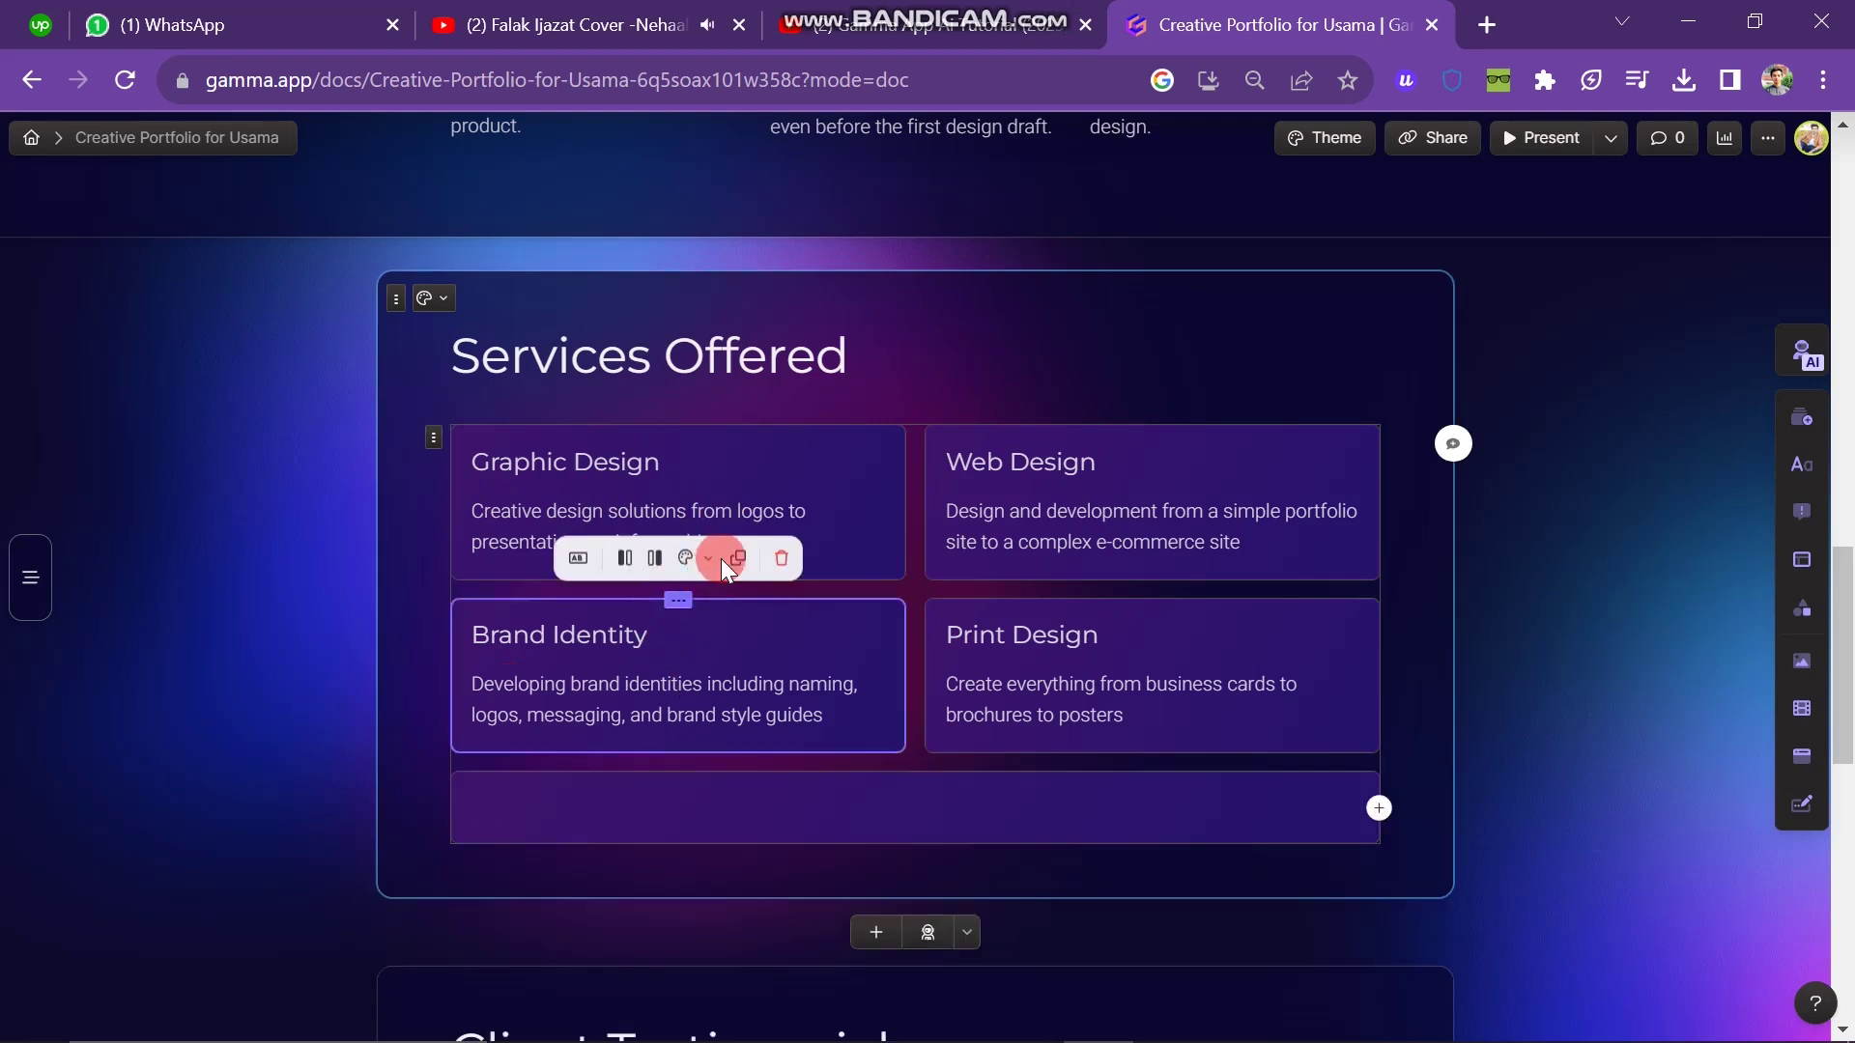
left_click(782, 562)
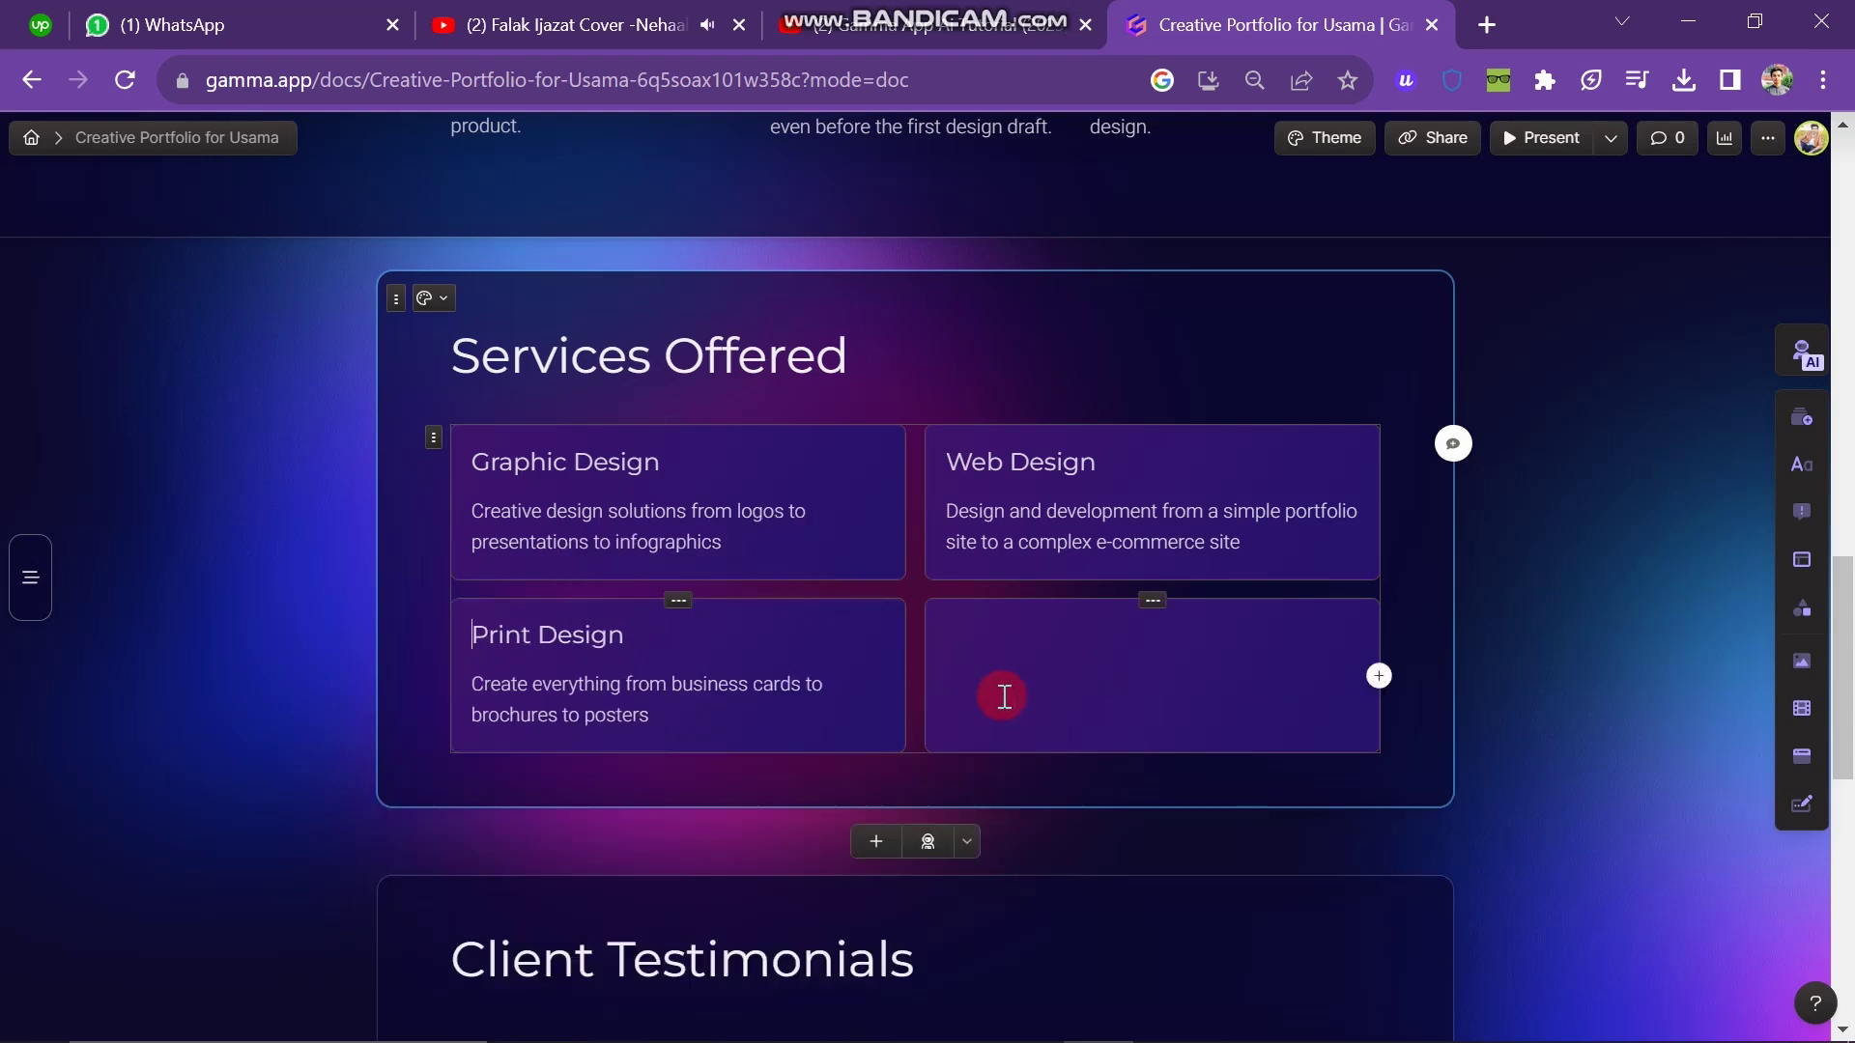
key("ctrl+z")
Step: Add a blank fifth item below the four service cards
right_click(1252, 642)
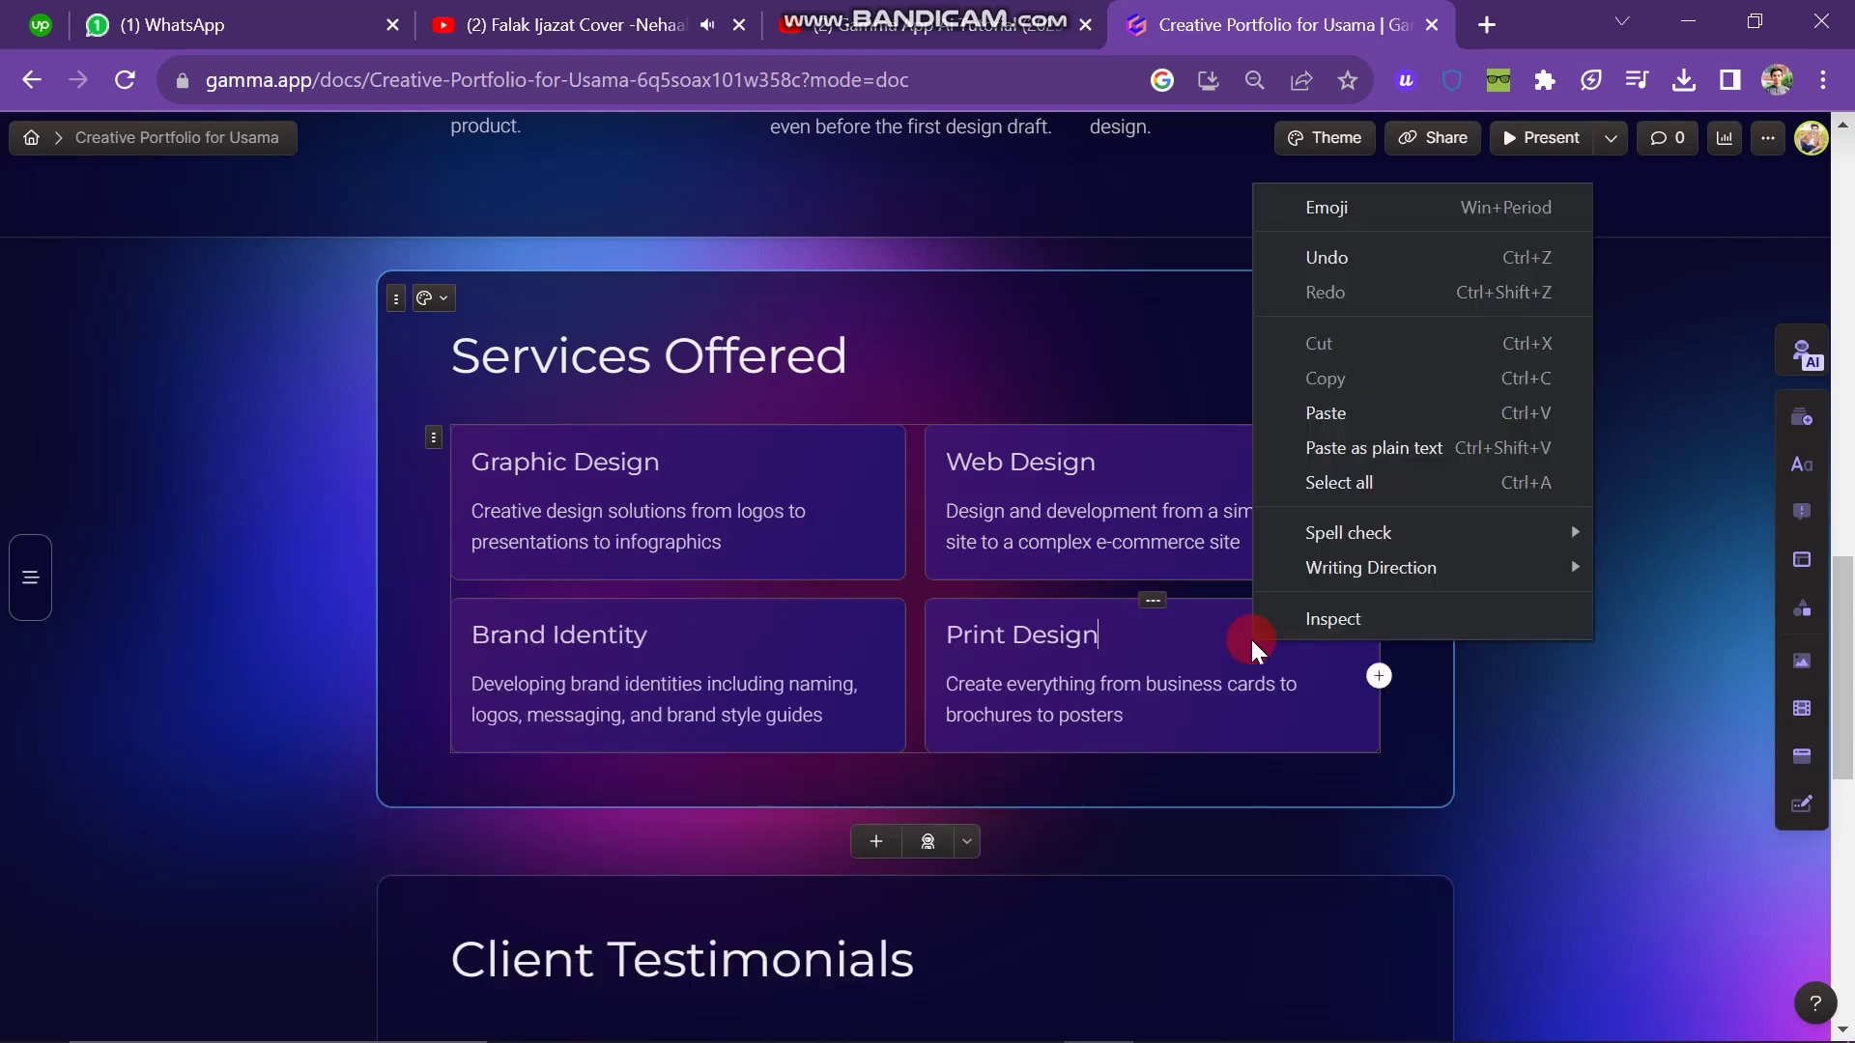
left_click(1326, 696)
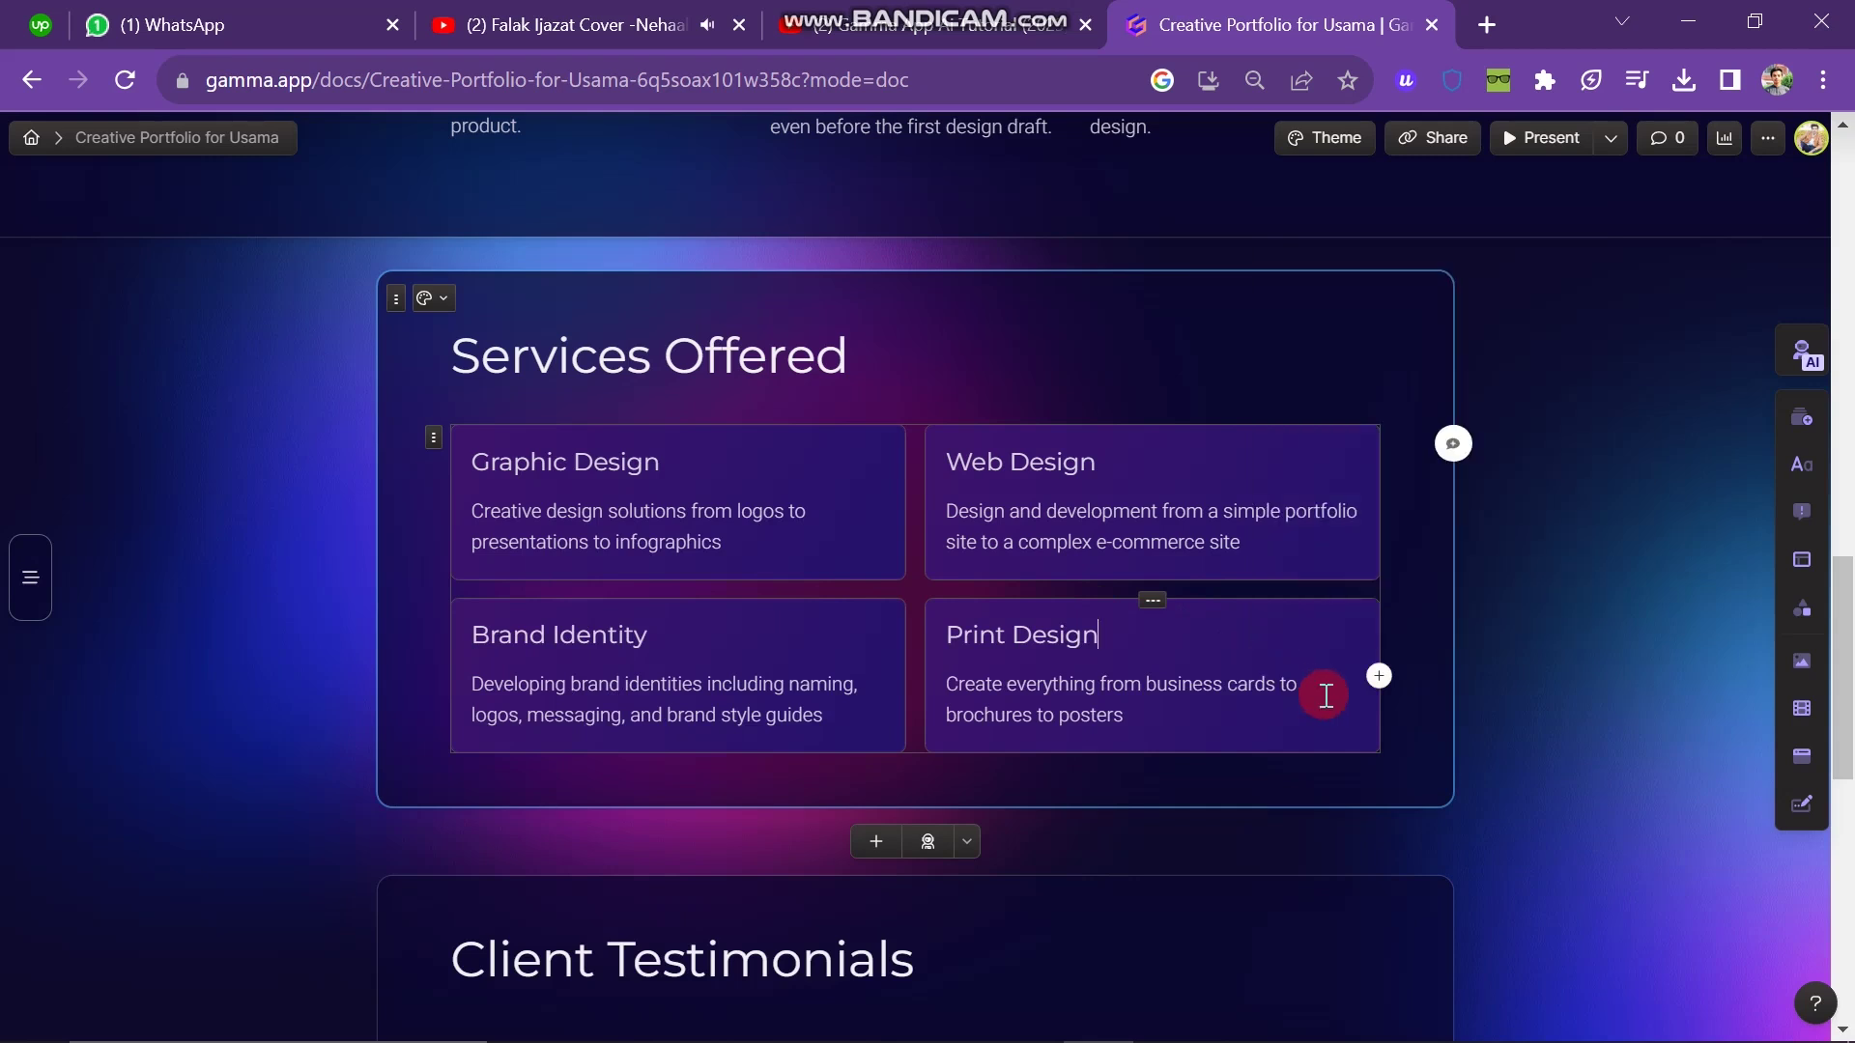
left_click(1381, 673)
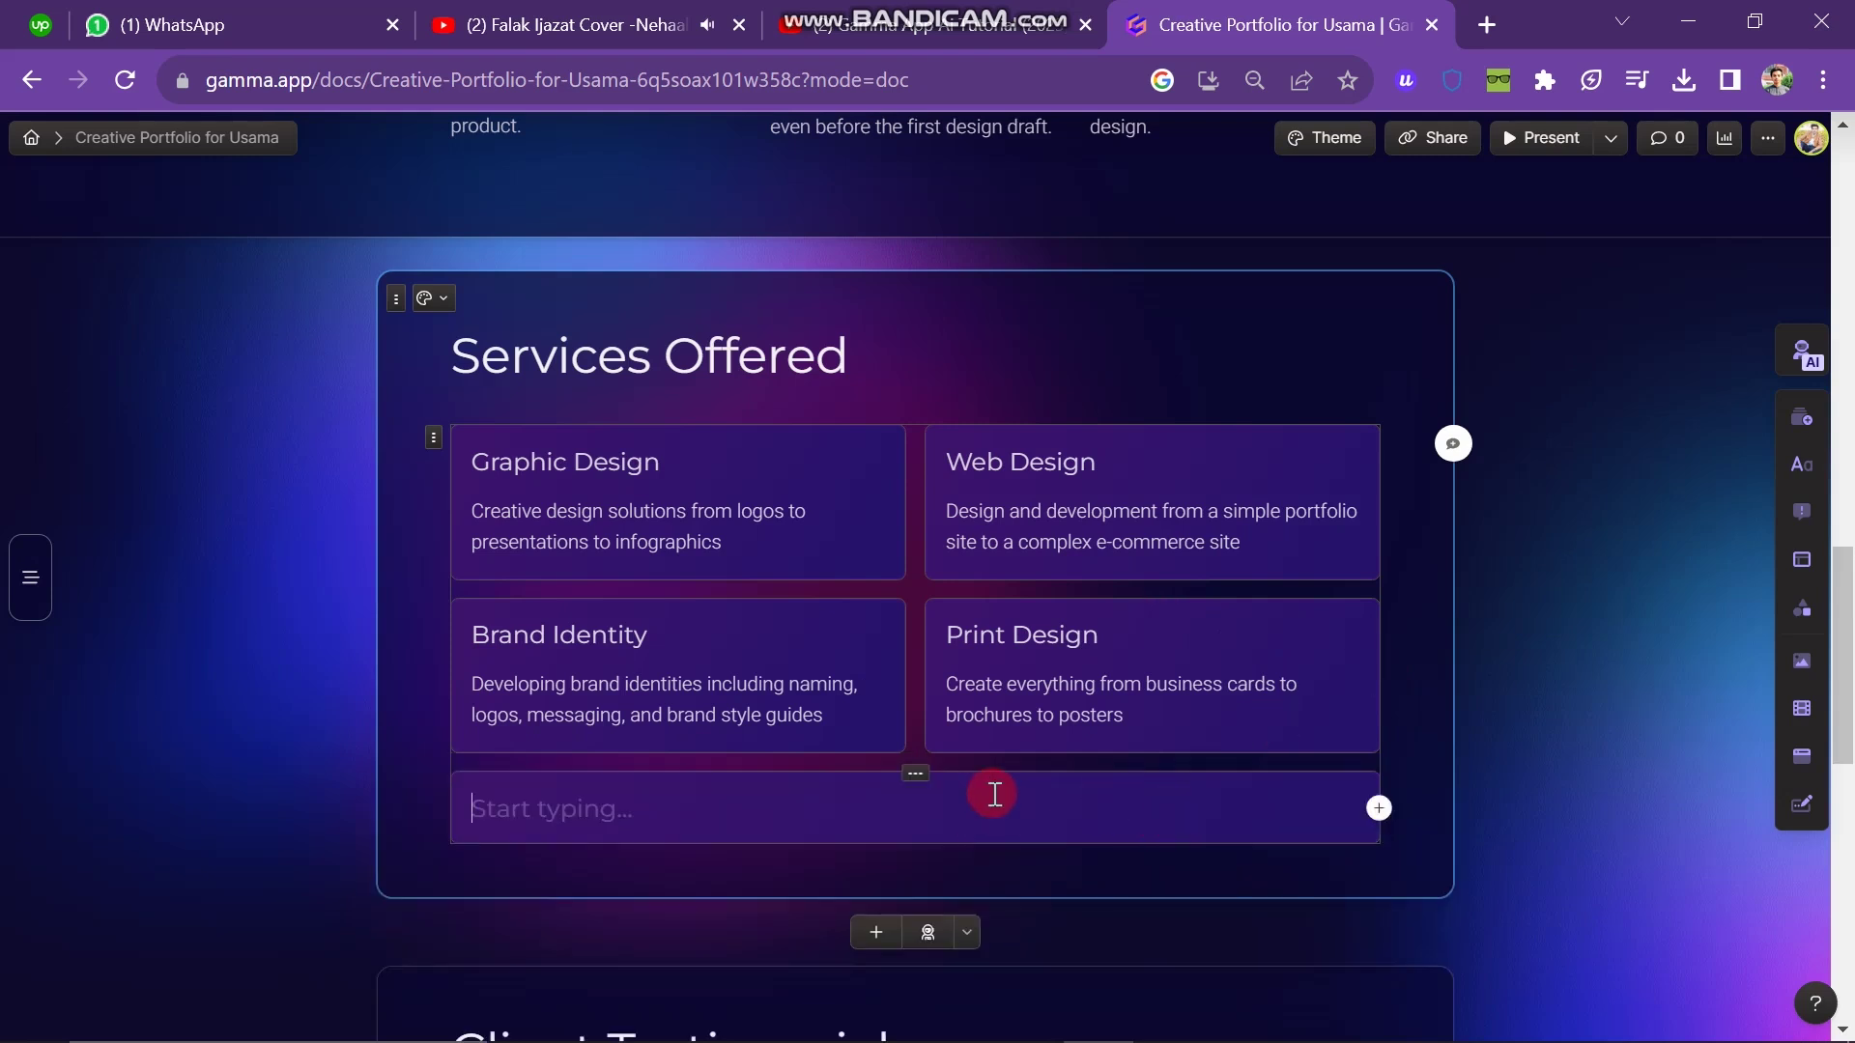
scroll(1590, 605, "down", 8)
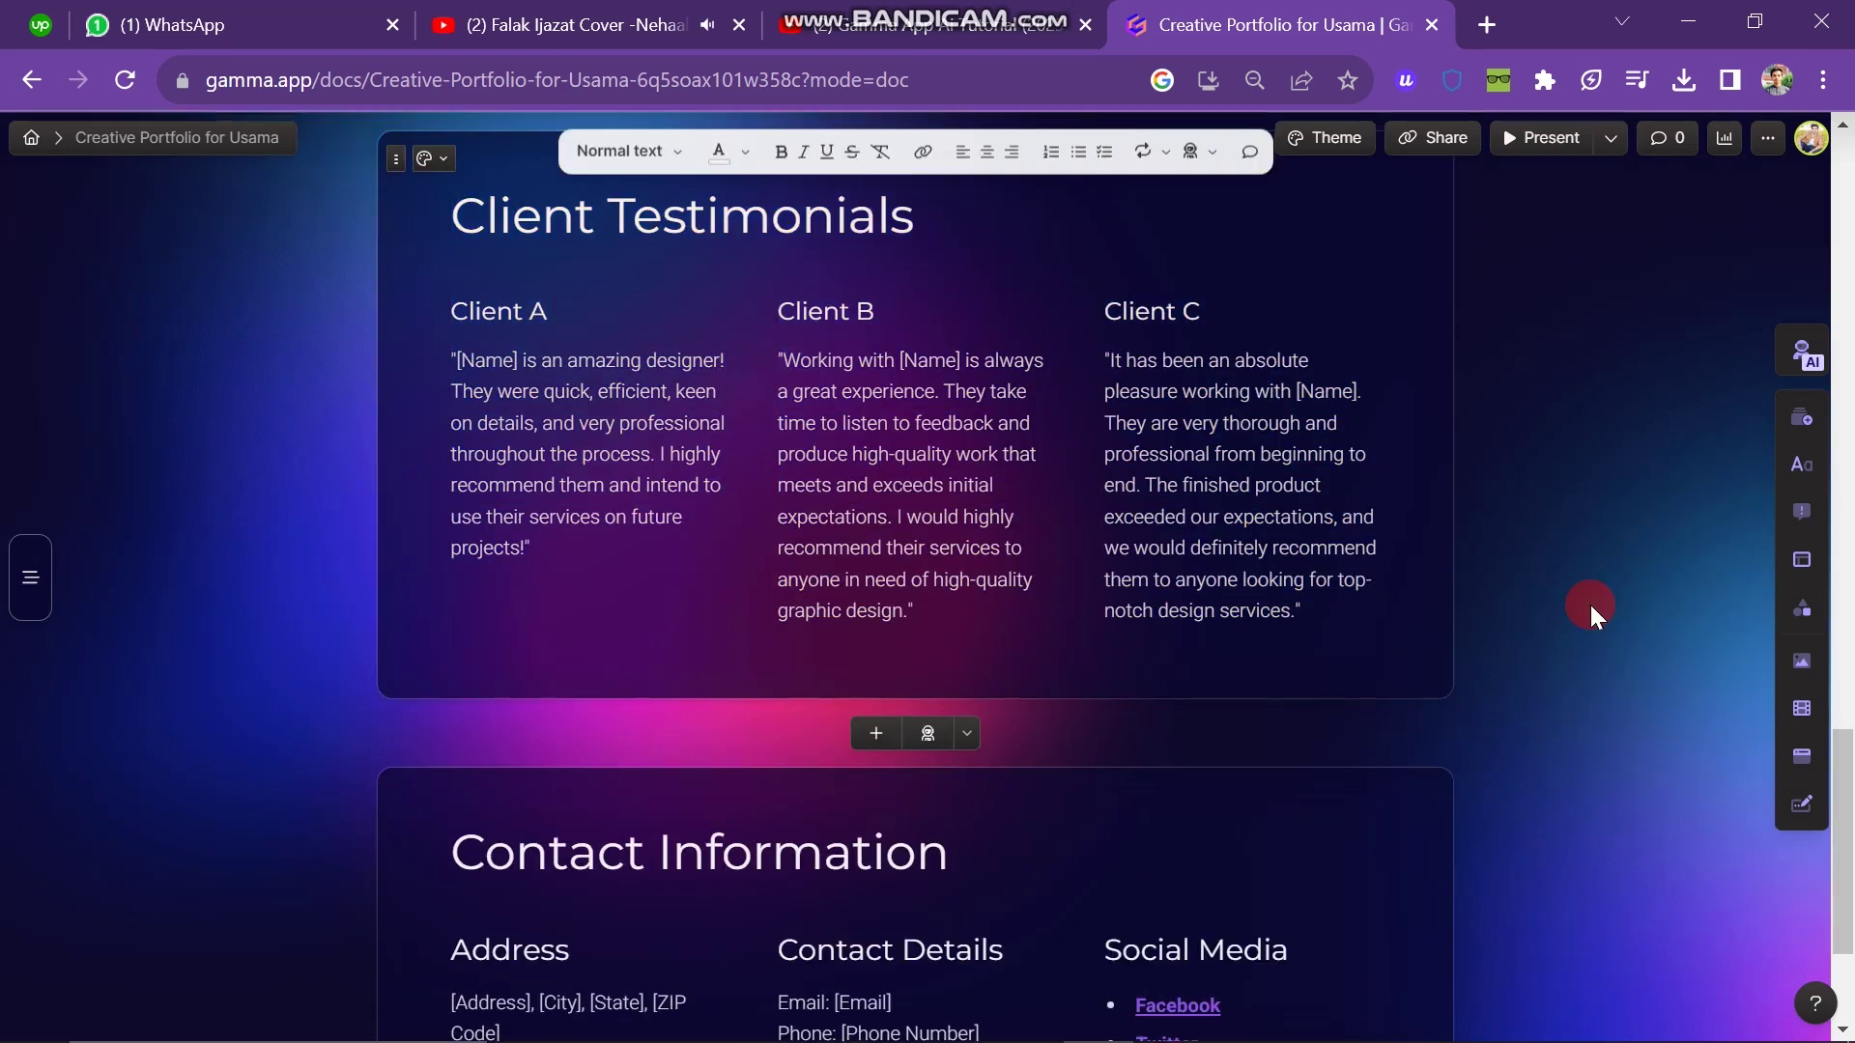
Step: Add an empty fourth column to the Client Testimonials grid
scroll(1591, 605, "up", 1)
scroll(974, 357, "down", 1)
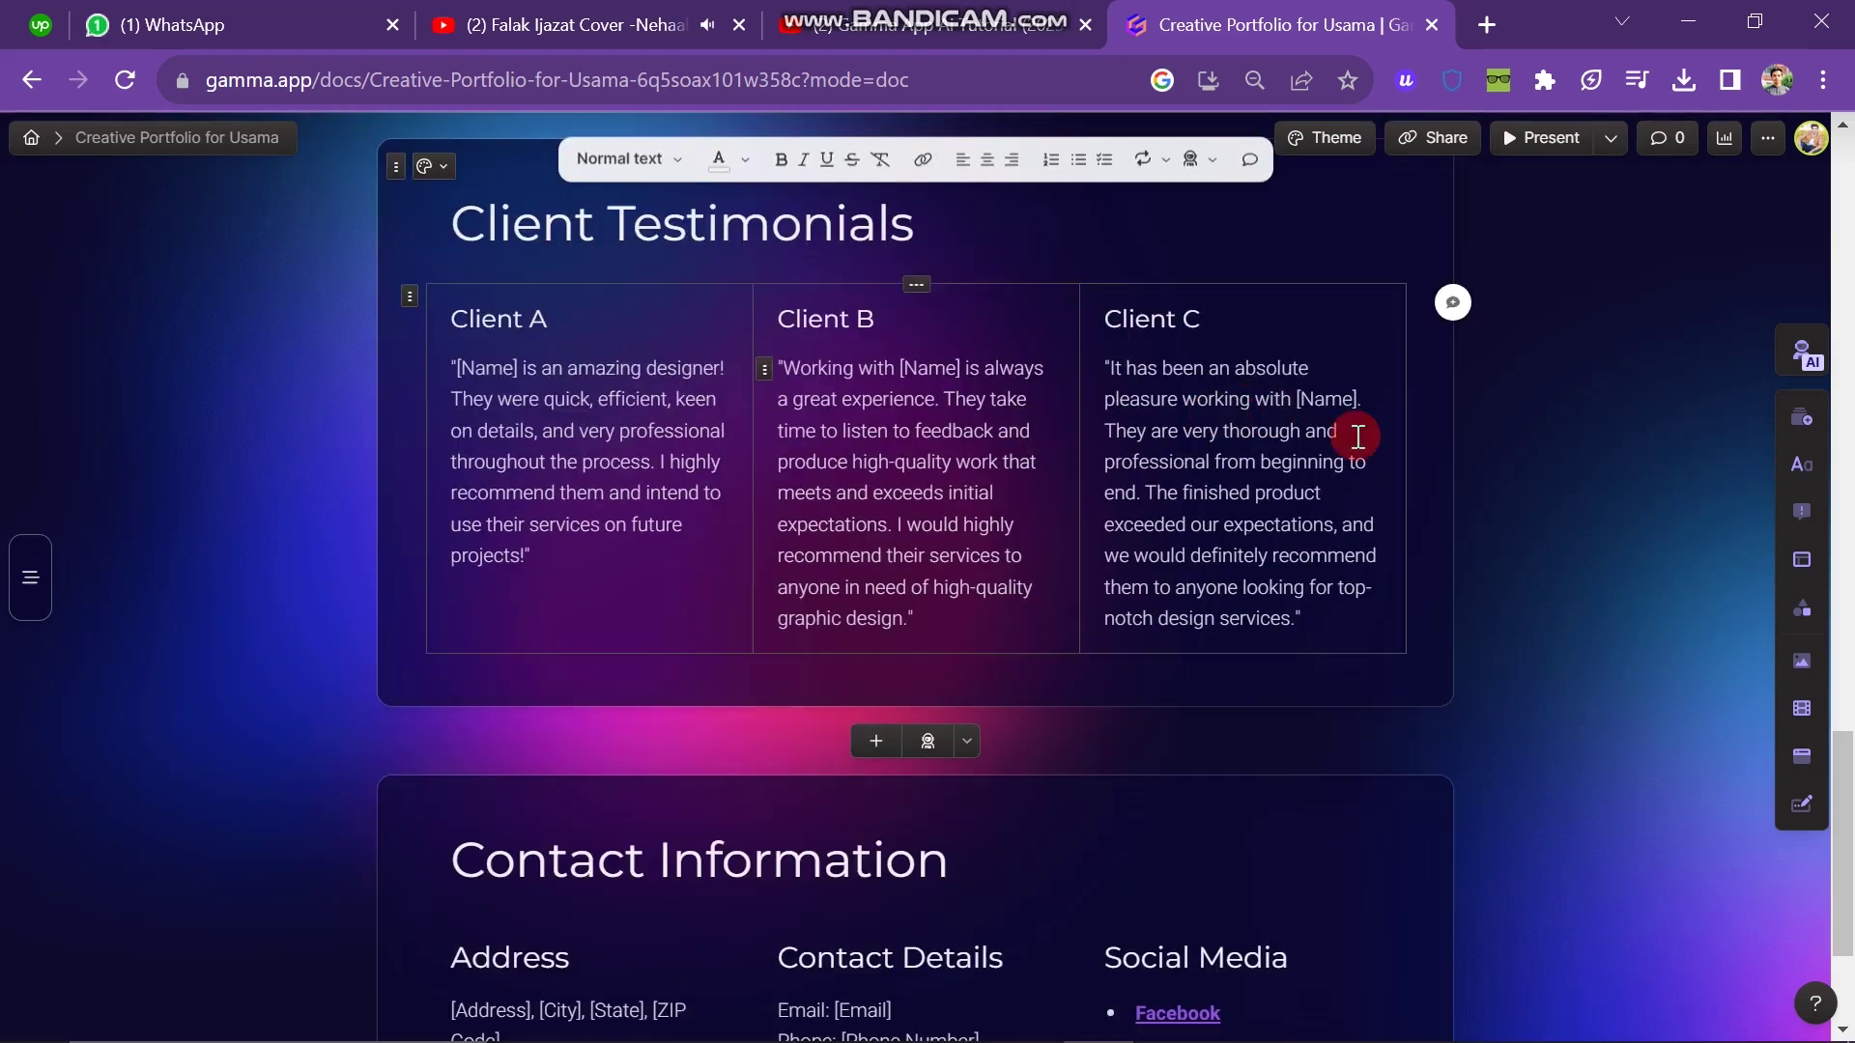
left_click(1406, 470)
scroll(1135, 625, "down", 4)
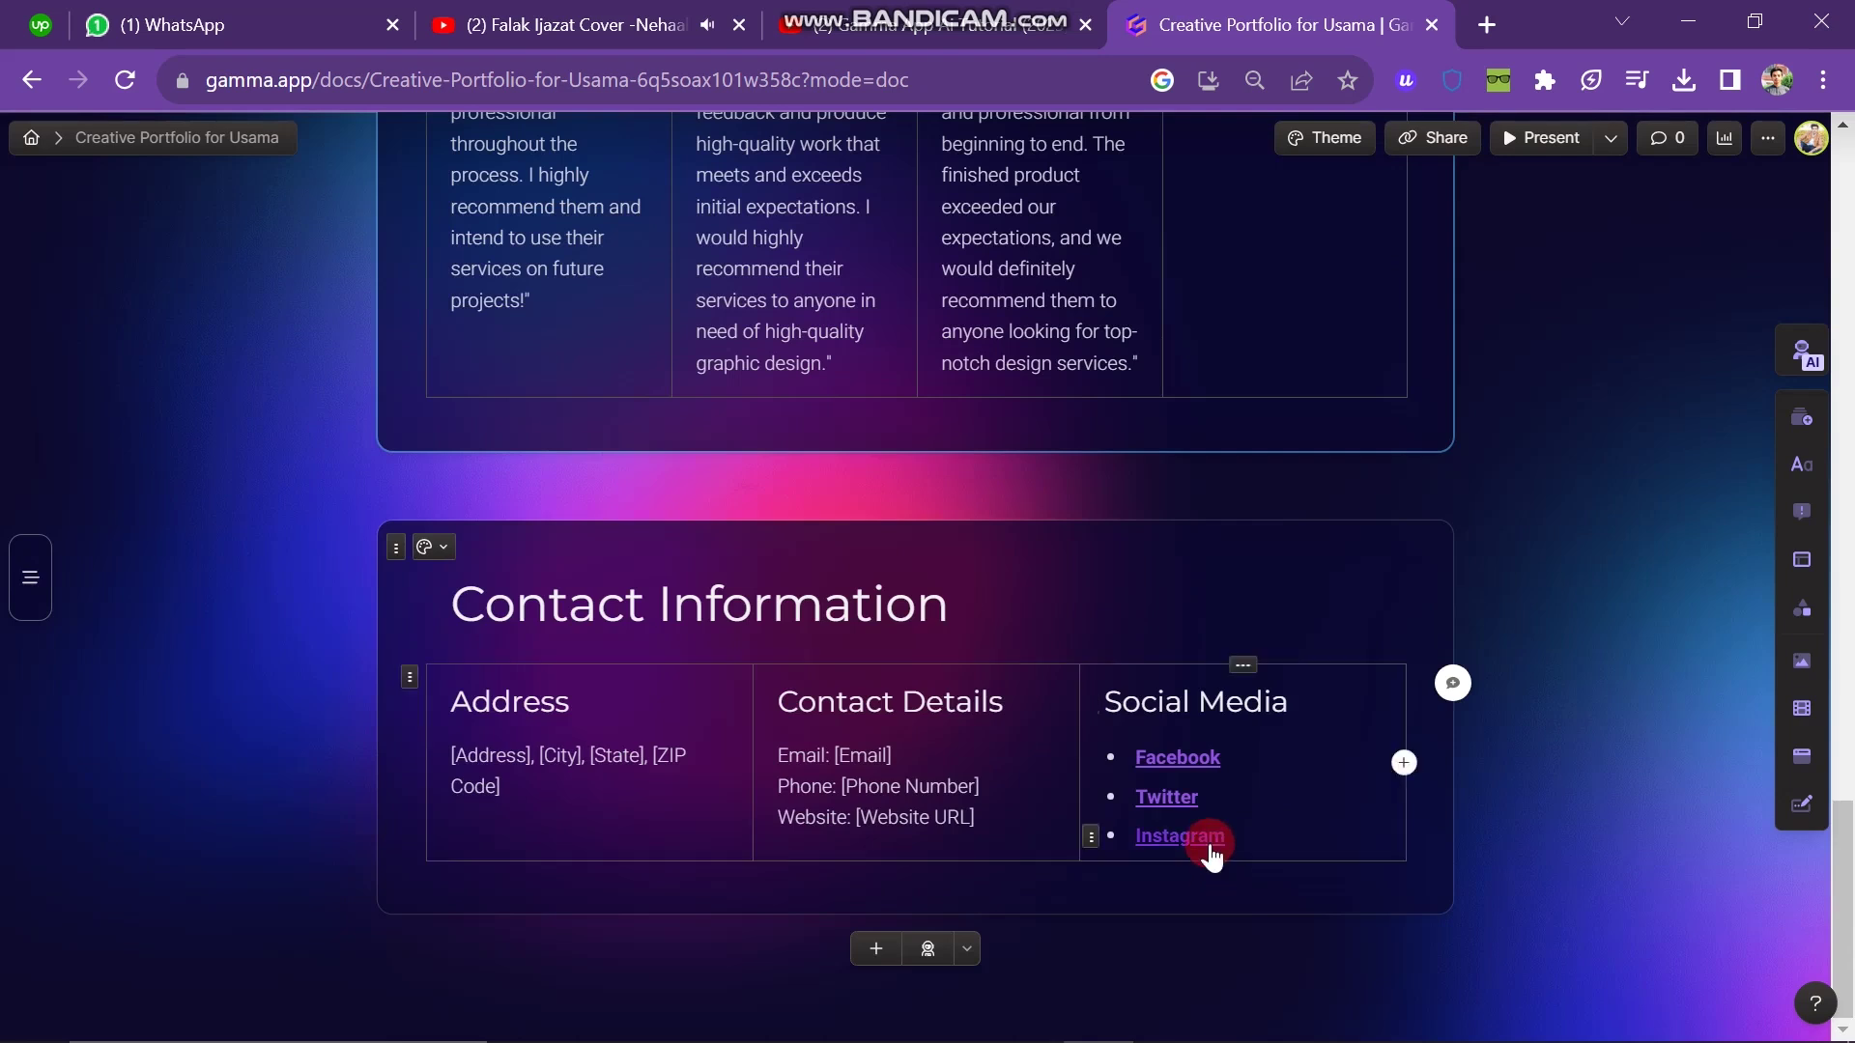
Step: Replace the Facebook link's address with the copied YouTube video URL
left_click(1199, 768)
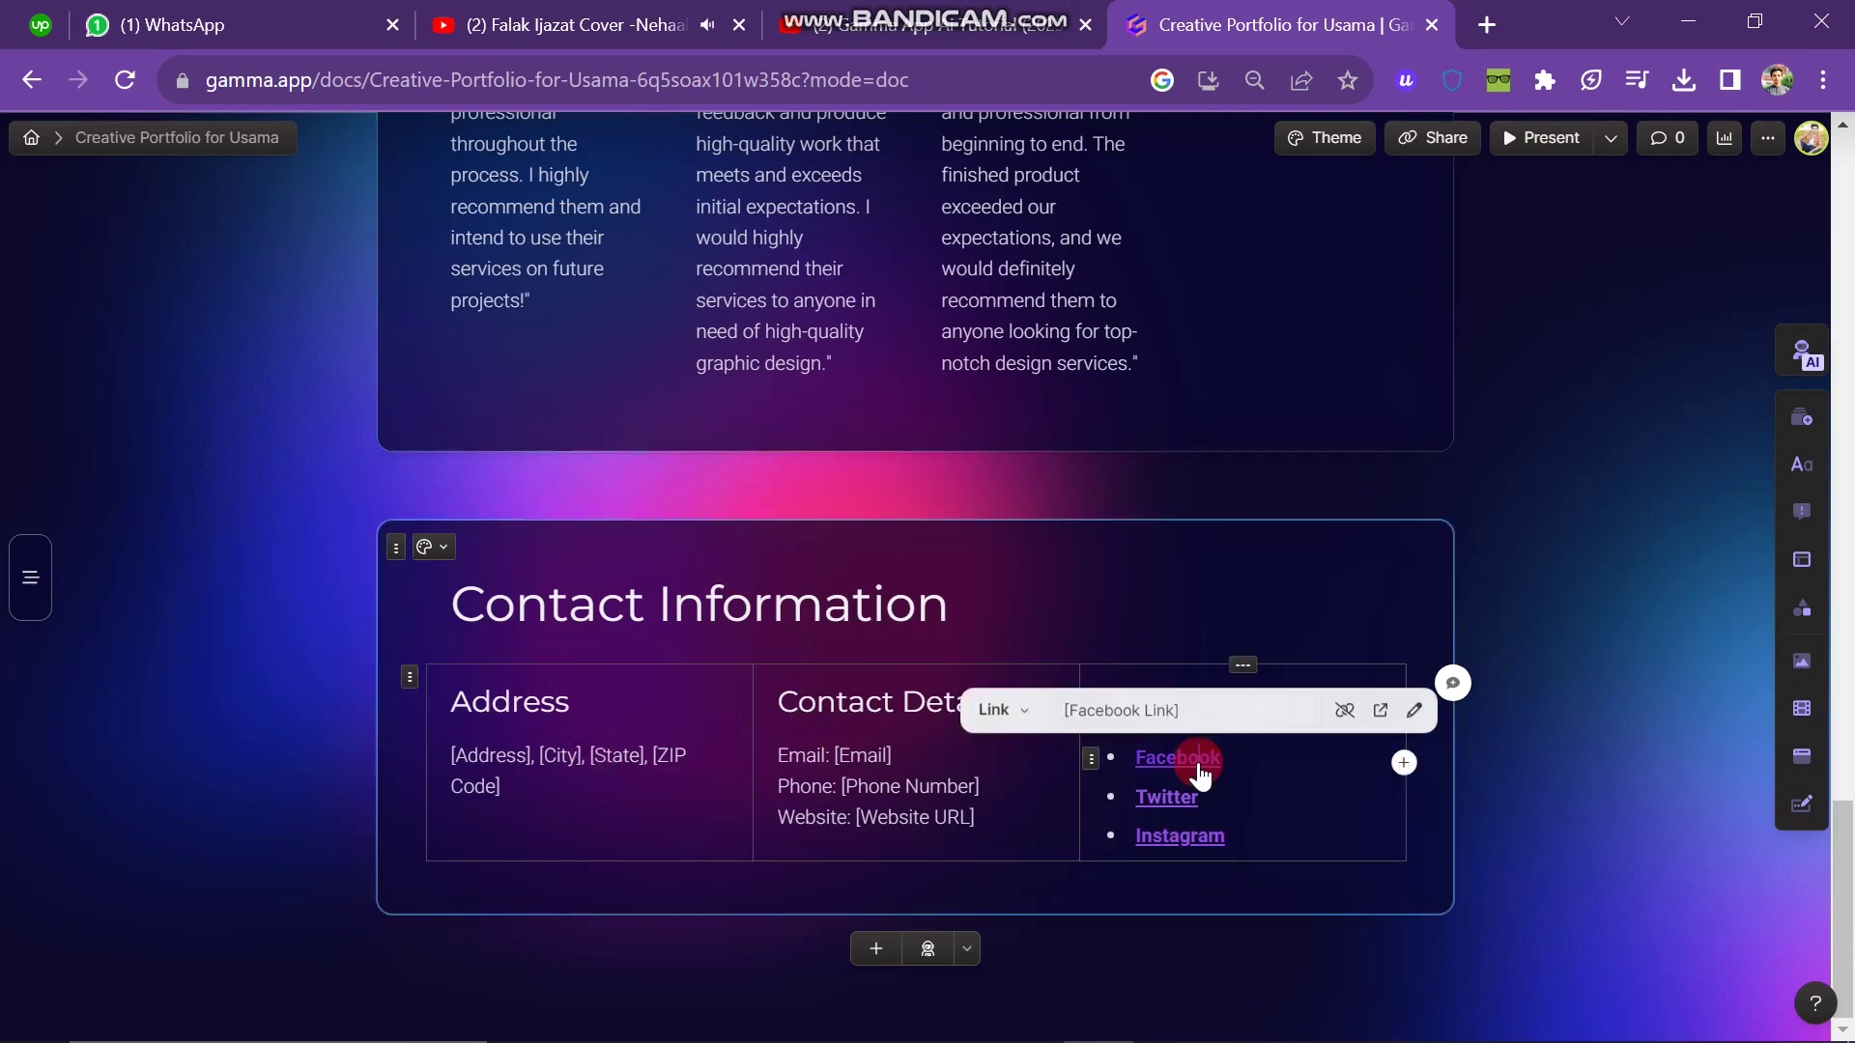
left_click(1138, 708)
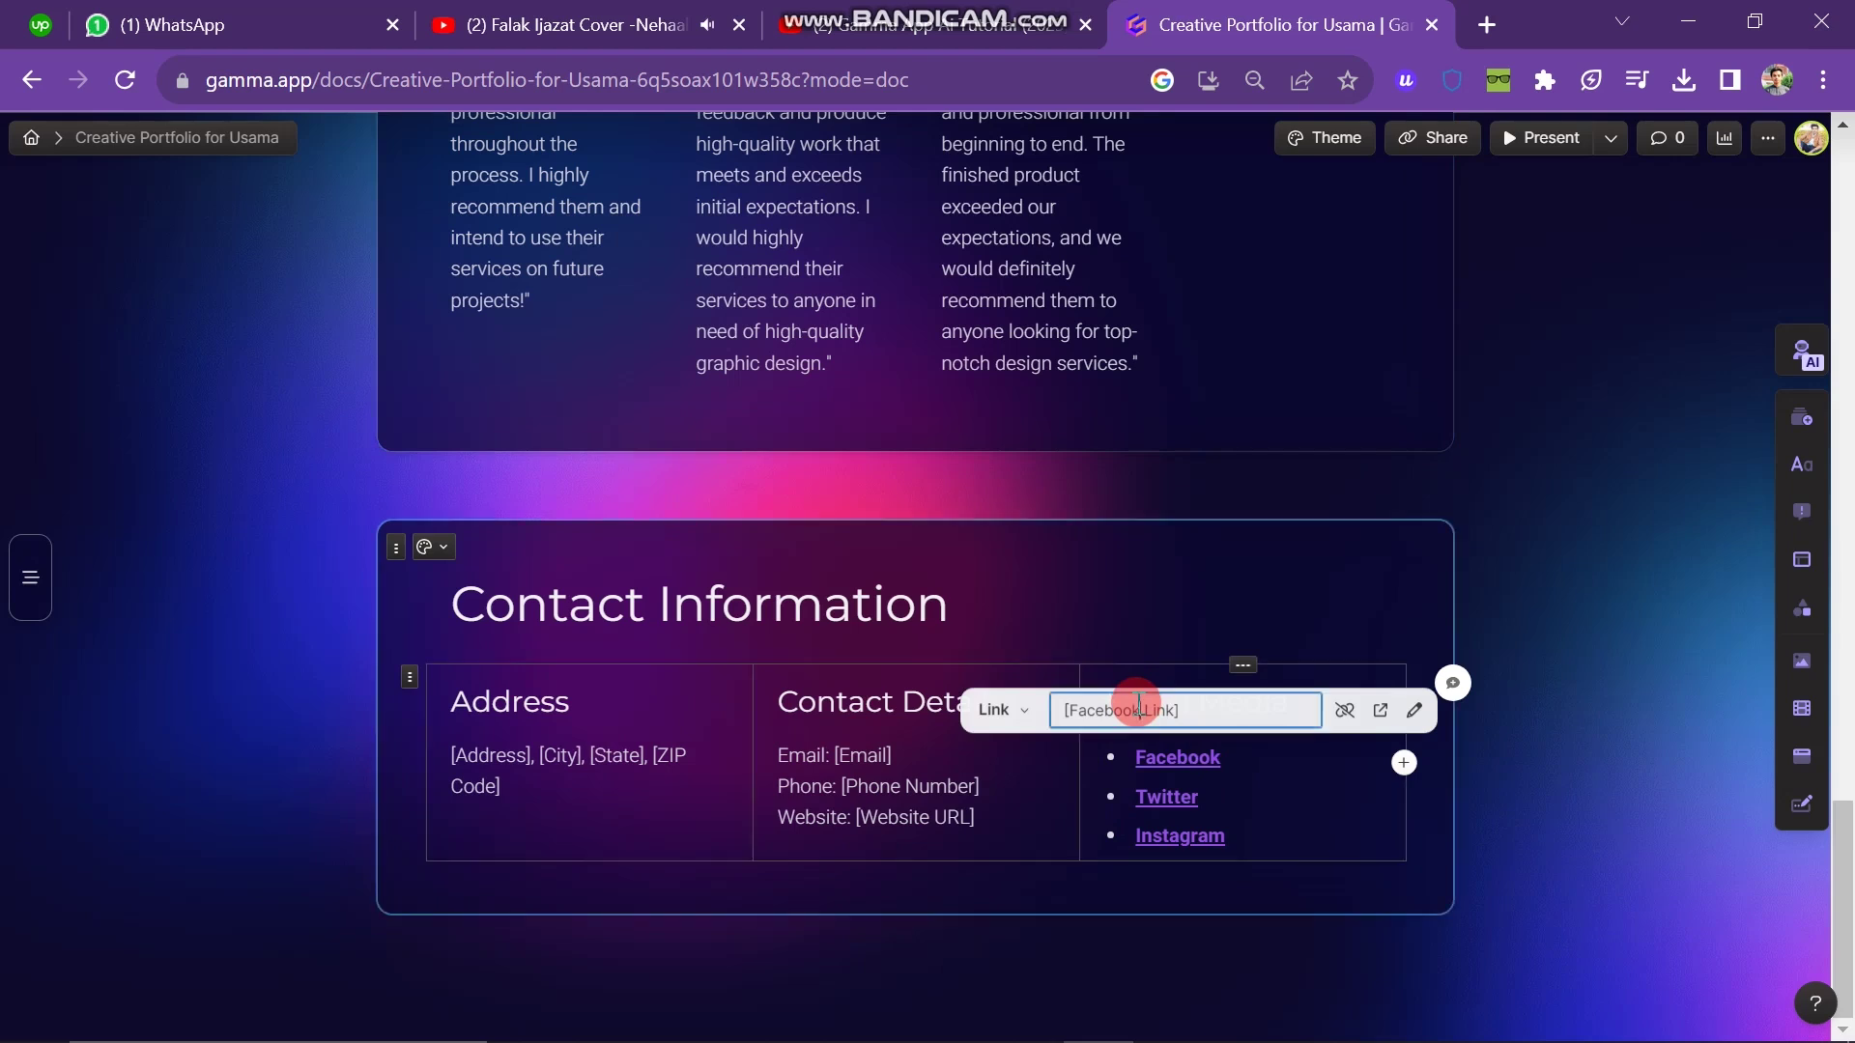
key("ctrl+v")
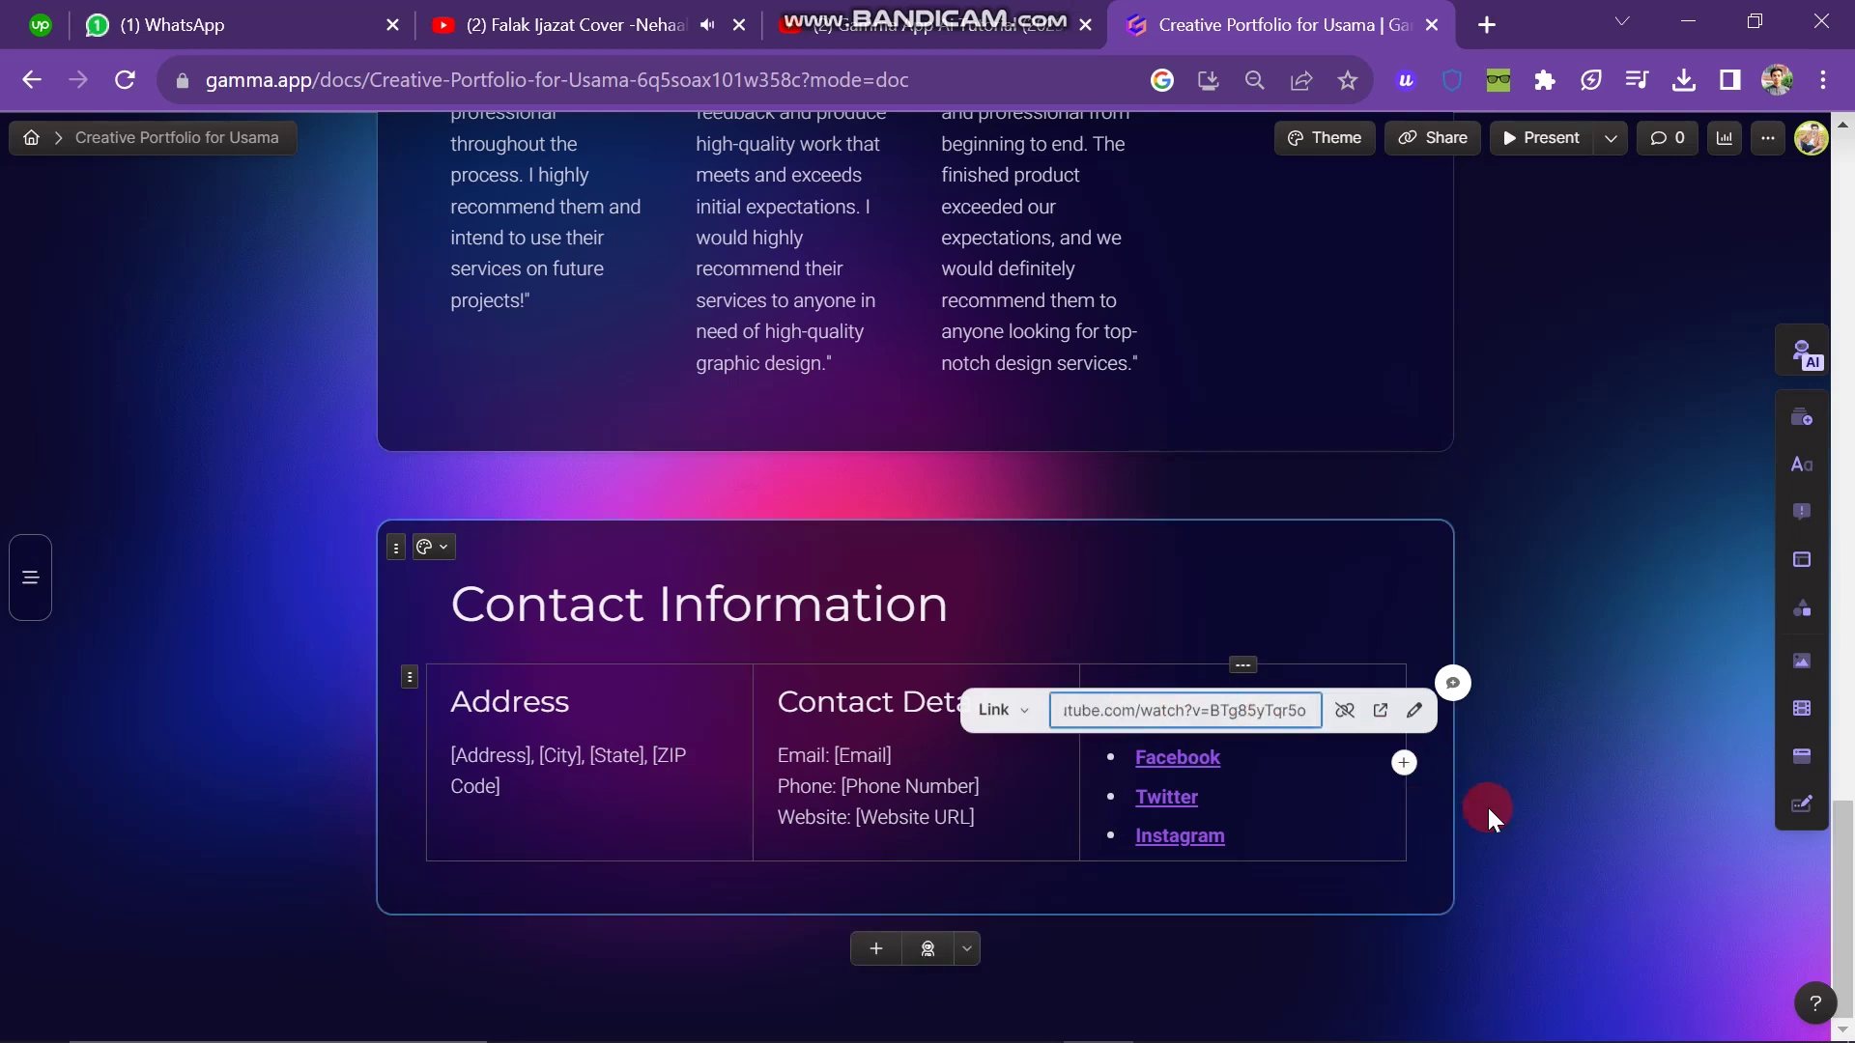
left_click(1487, 803)
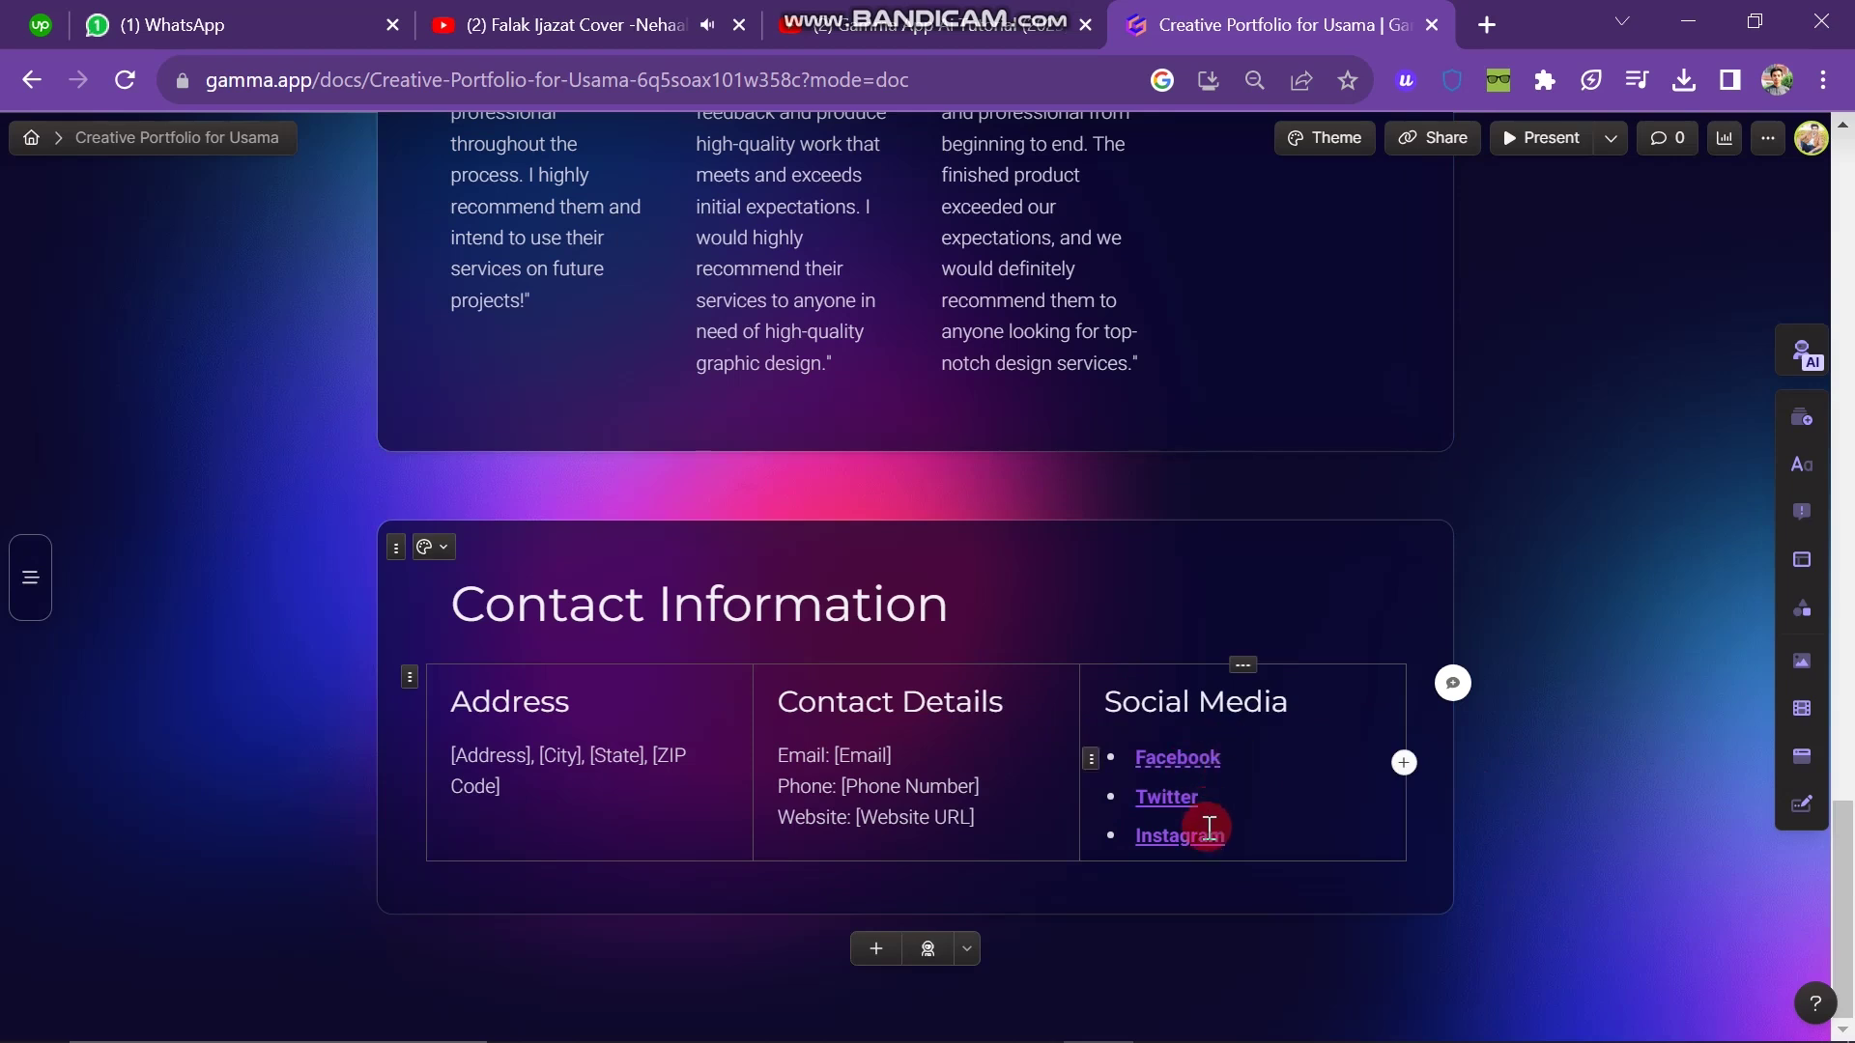